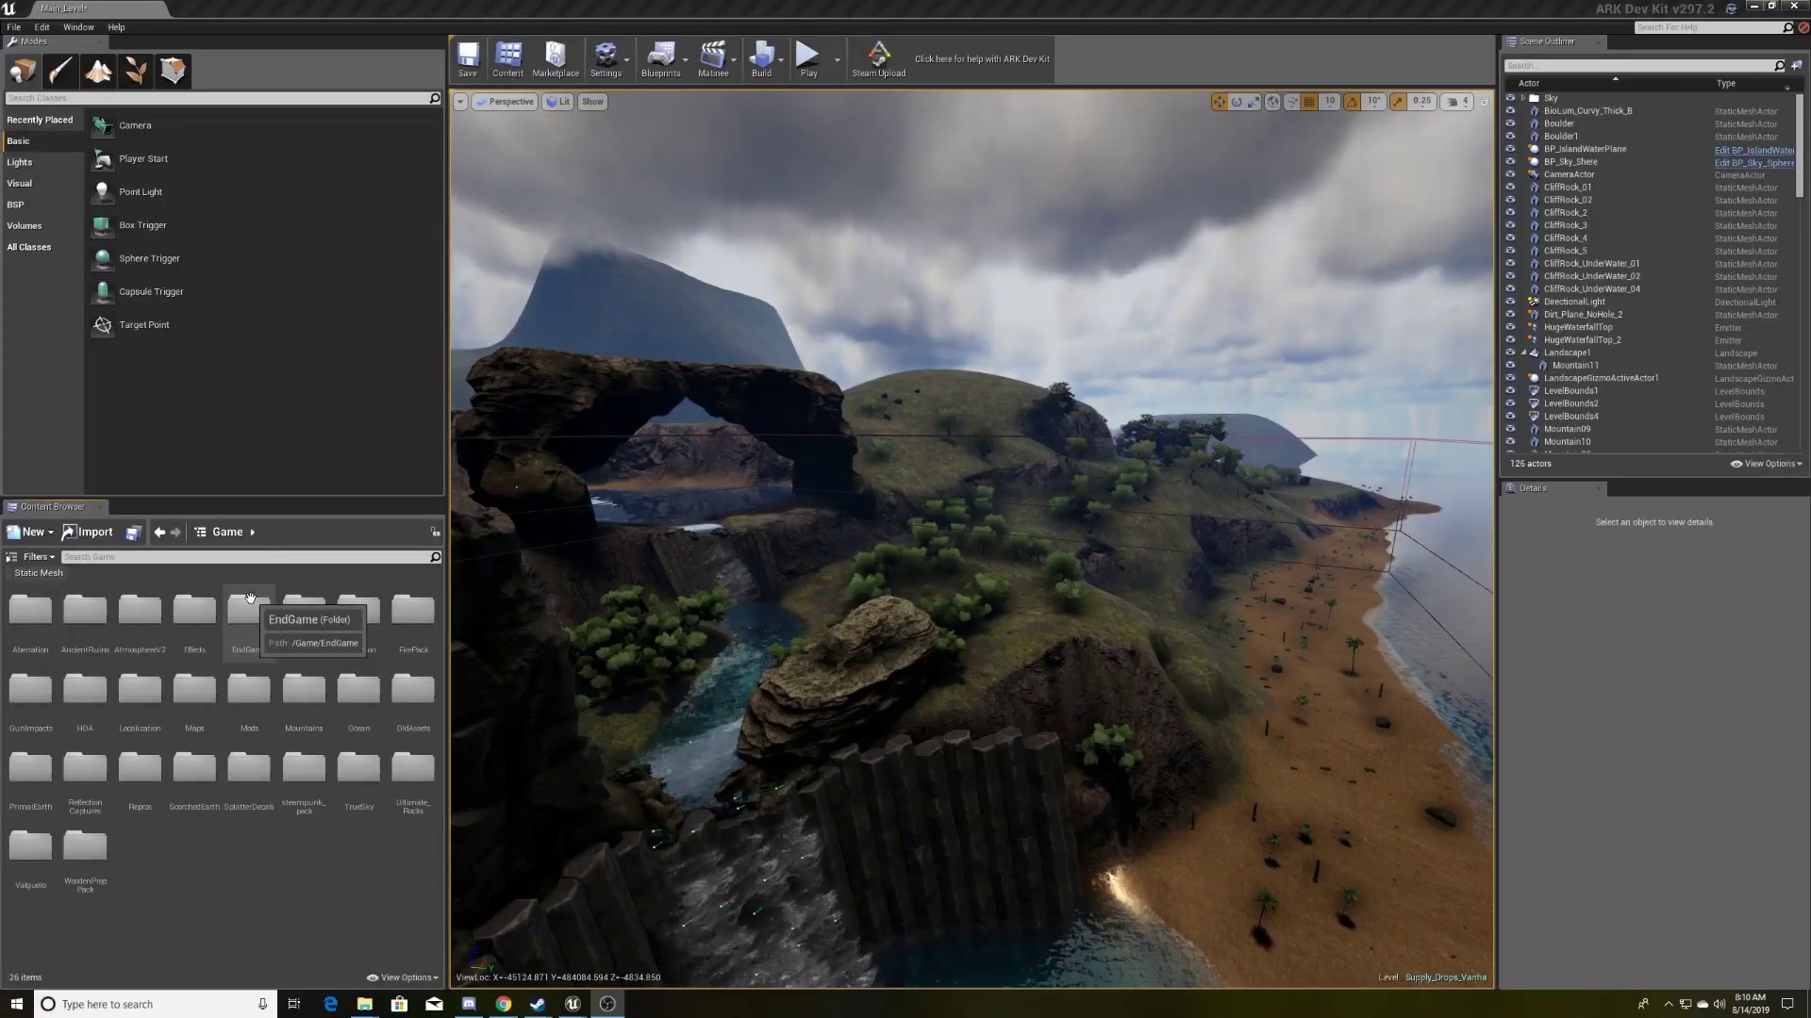
- Launch Blender and delete the default cube, camera and lamp
left_click(275, 557)
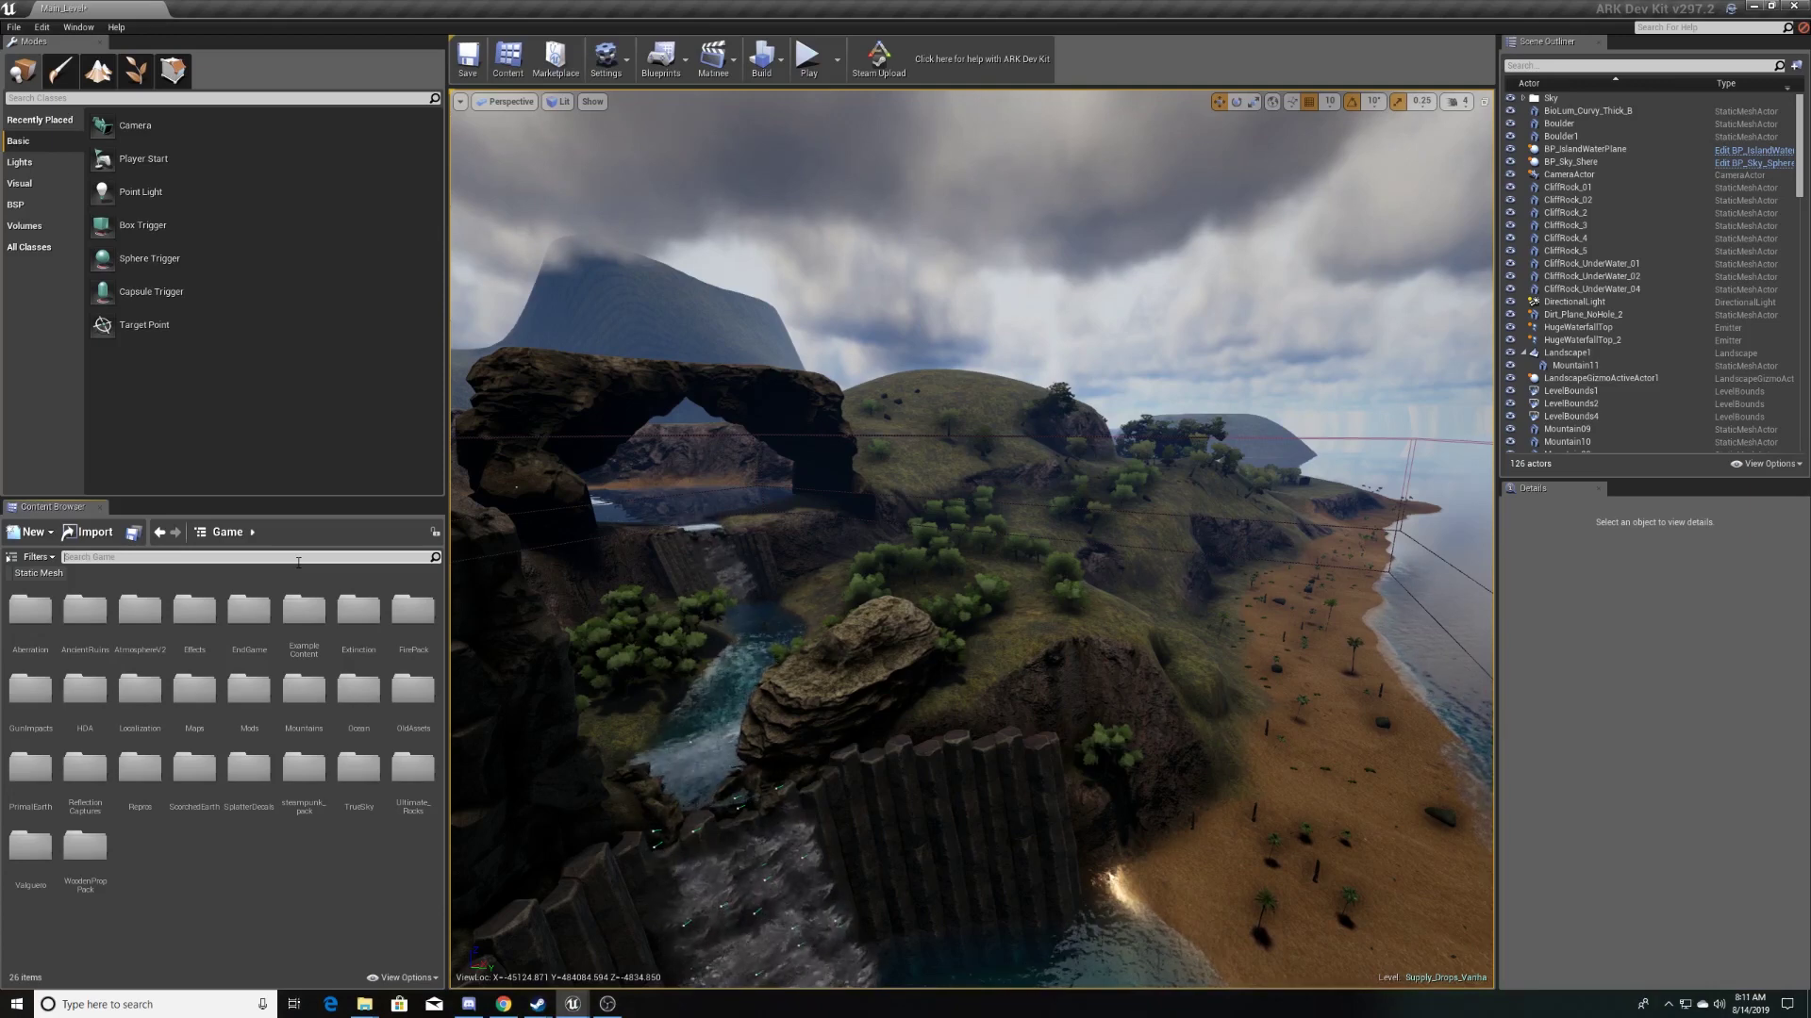
left_click(187, 1008)
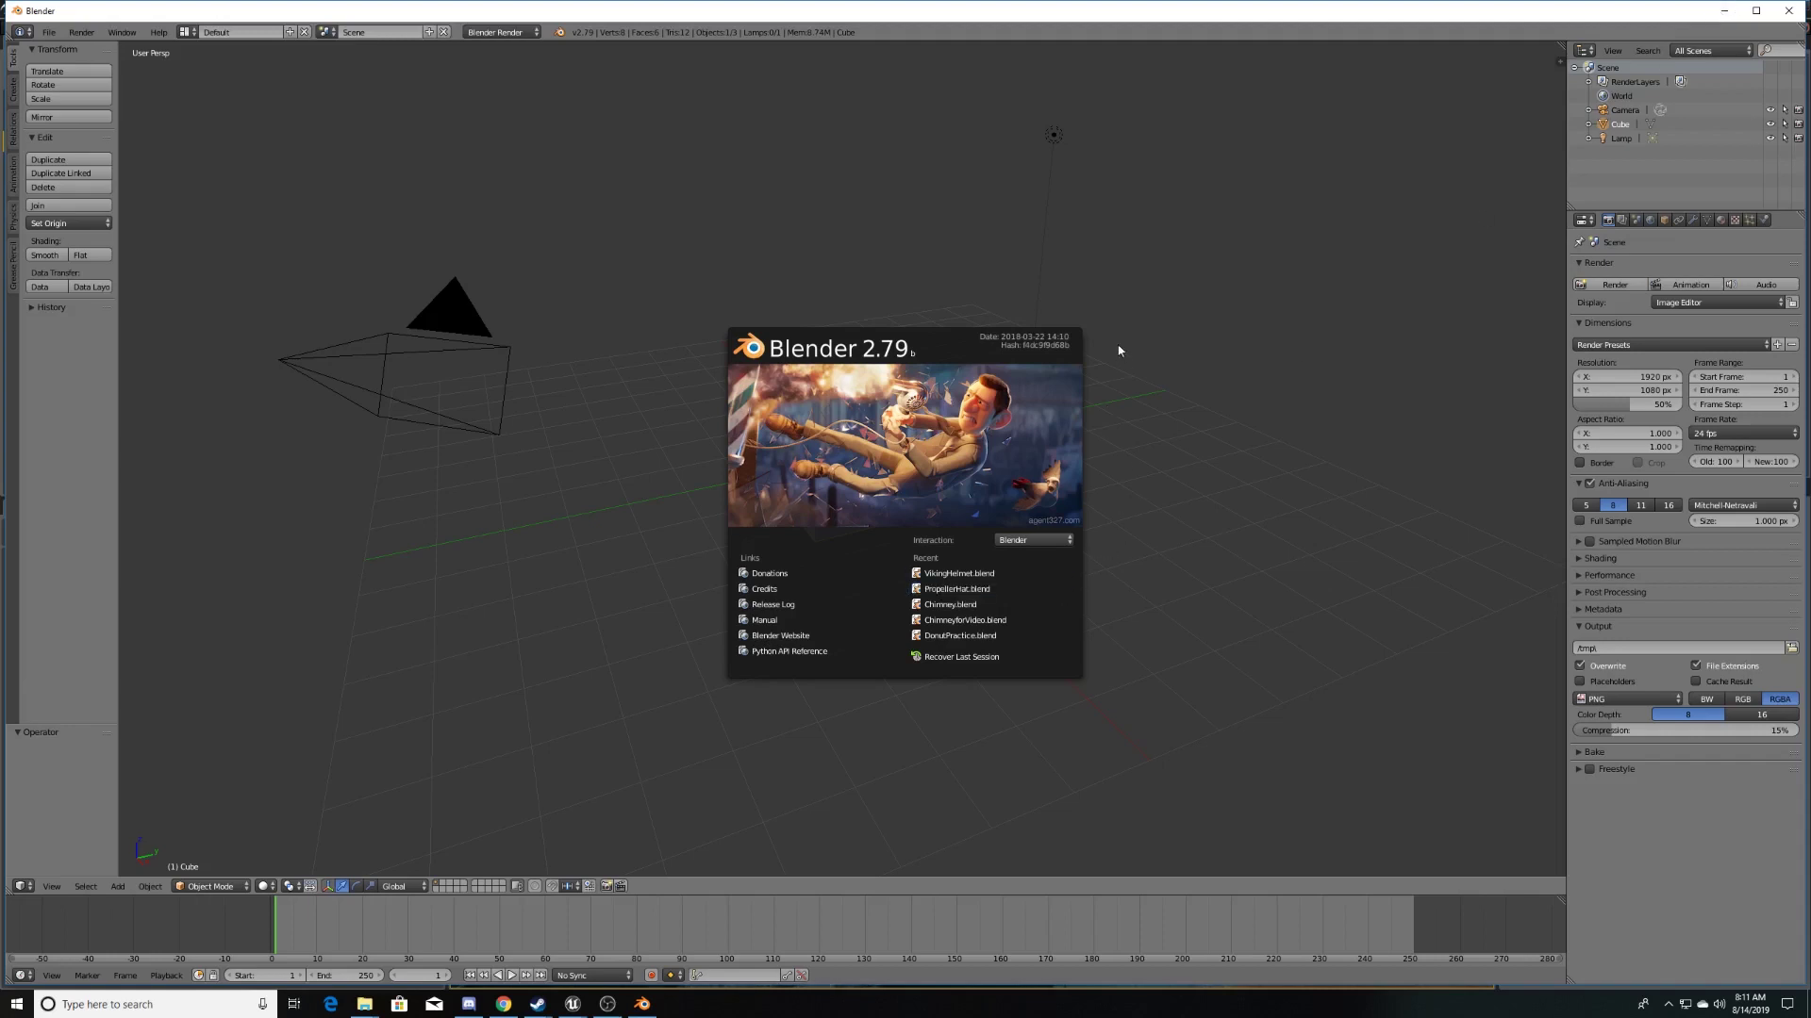
left_click(1071, 538)
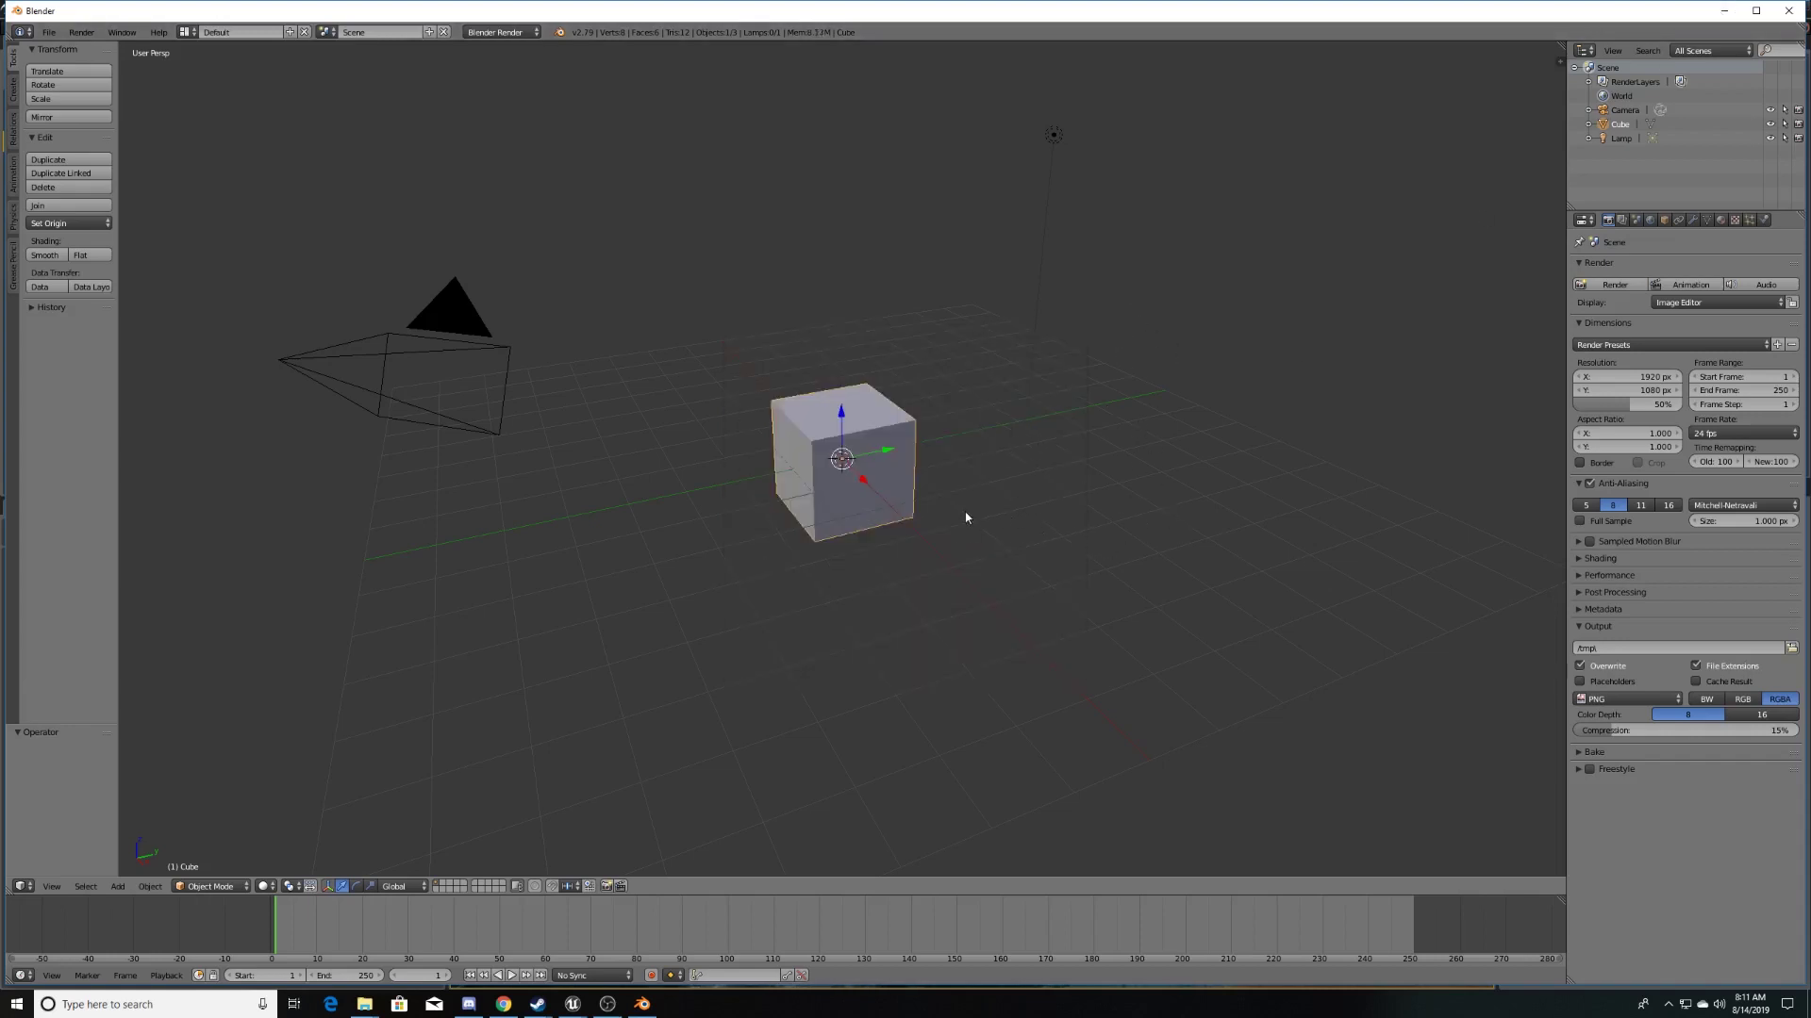
key("b")
left_click_drag(229, 82, 1341, 662)
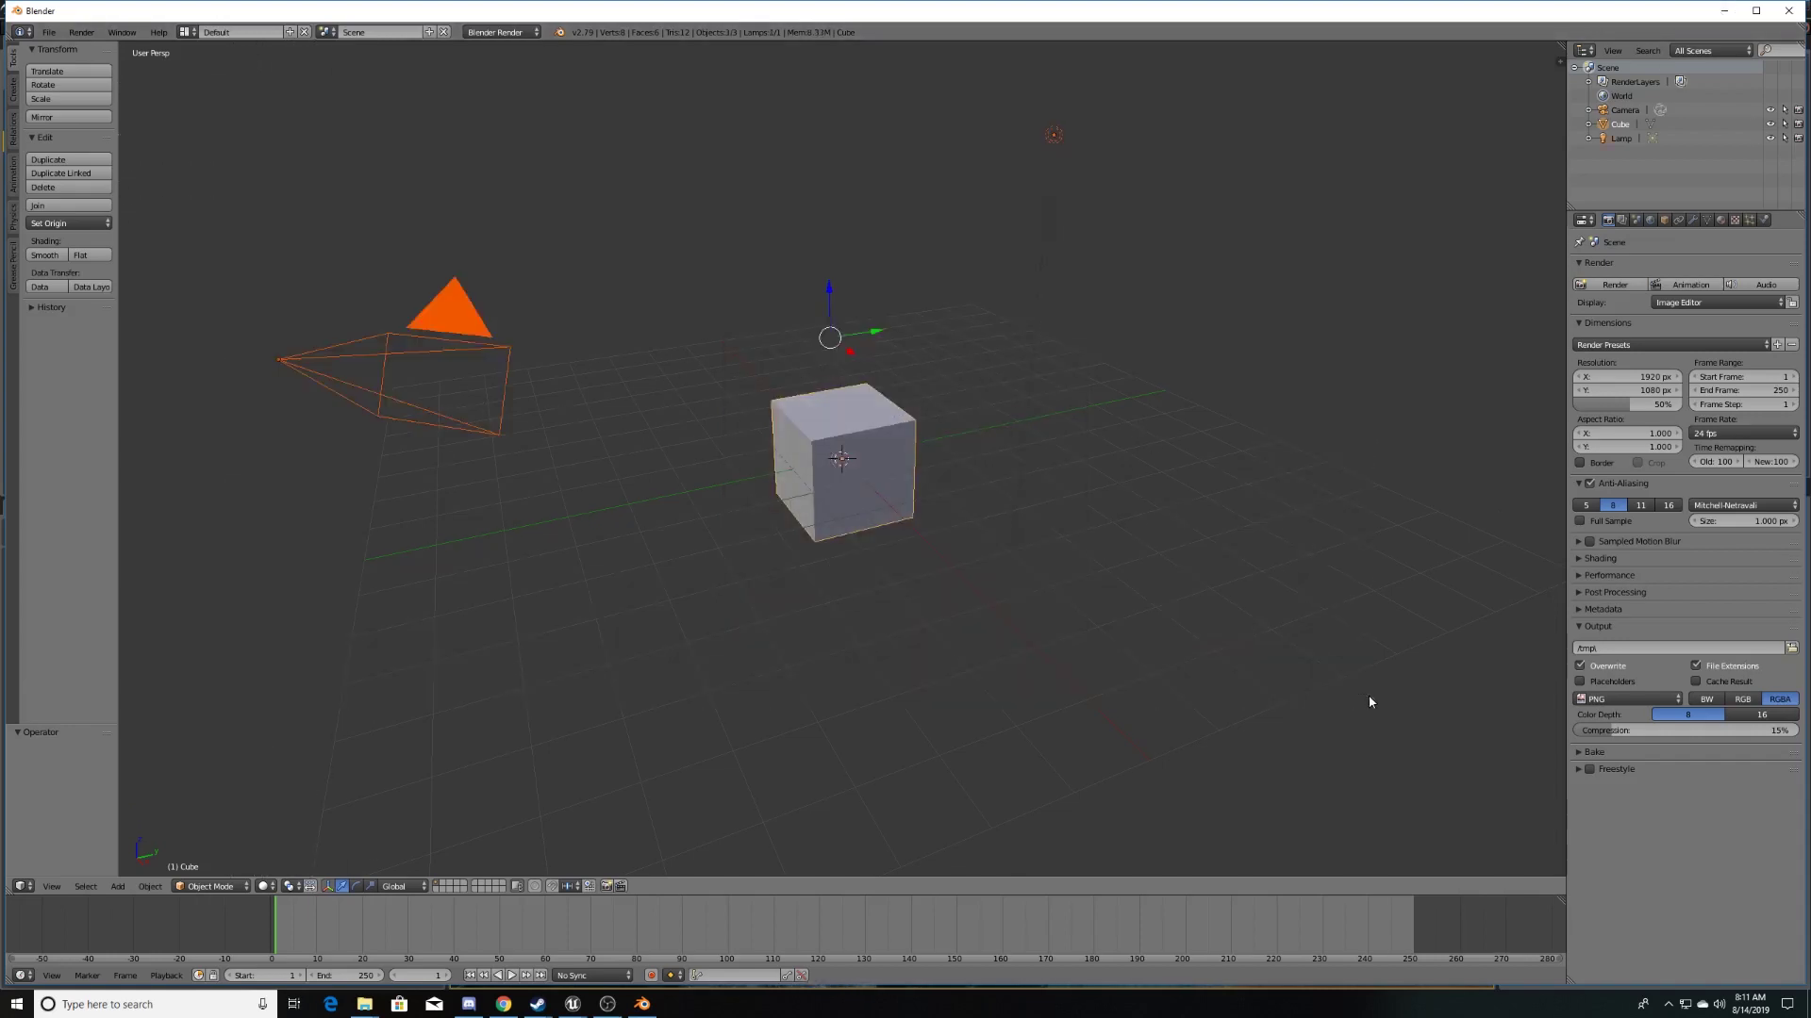
key("x")
left_click(1143, 605)
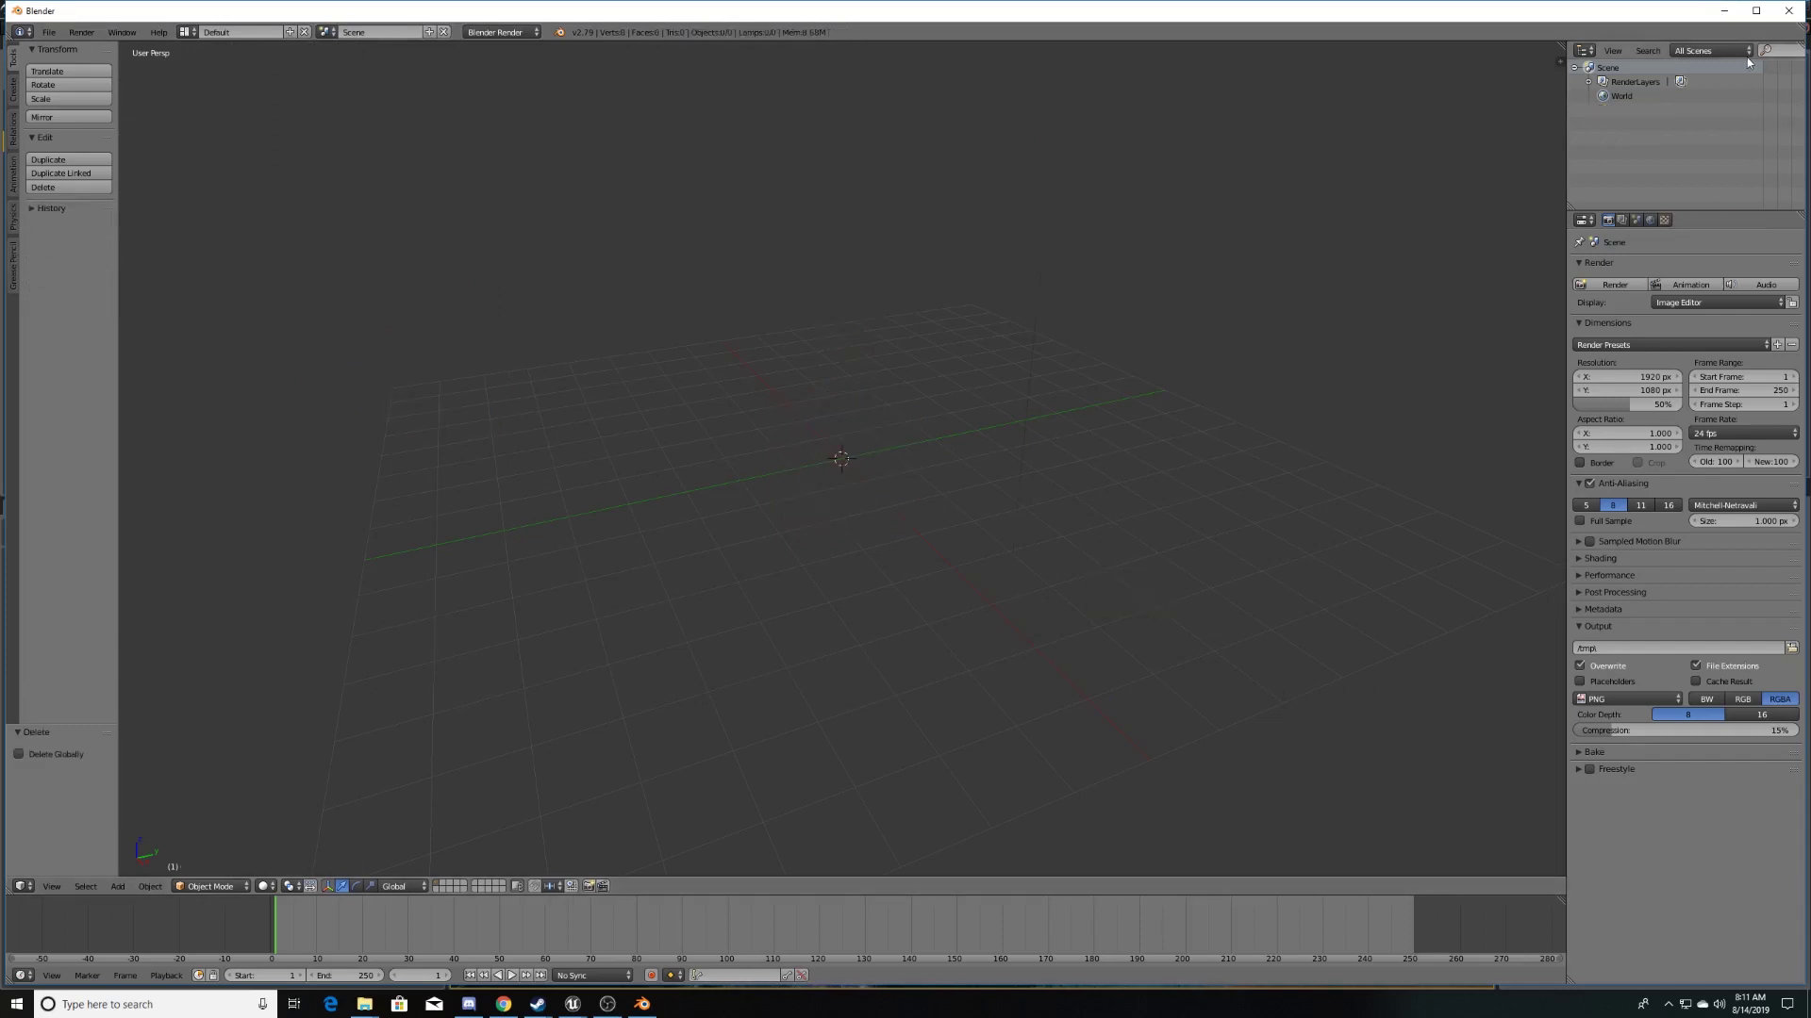
- Filter the Content Browser to Static Mesh assets matching 'mountain' and browse the results
left_click(1724, 10)
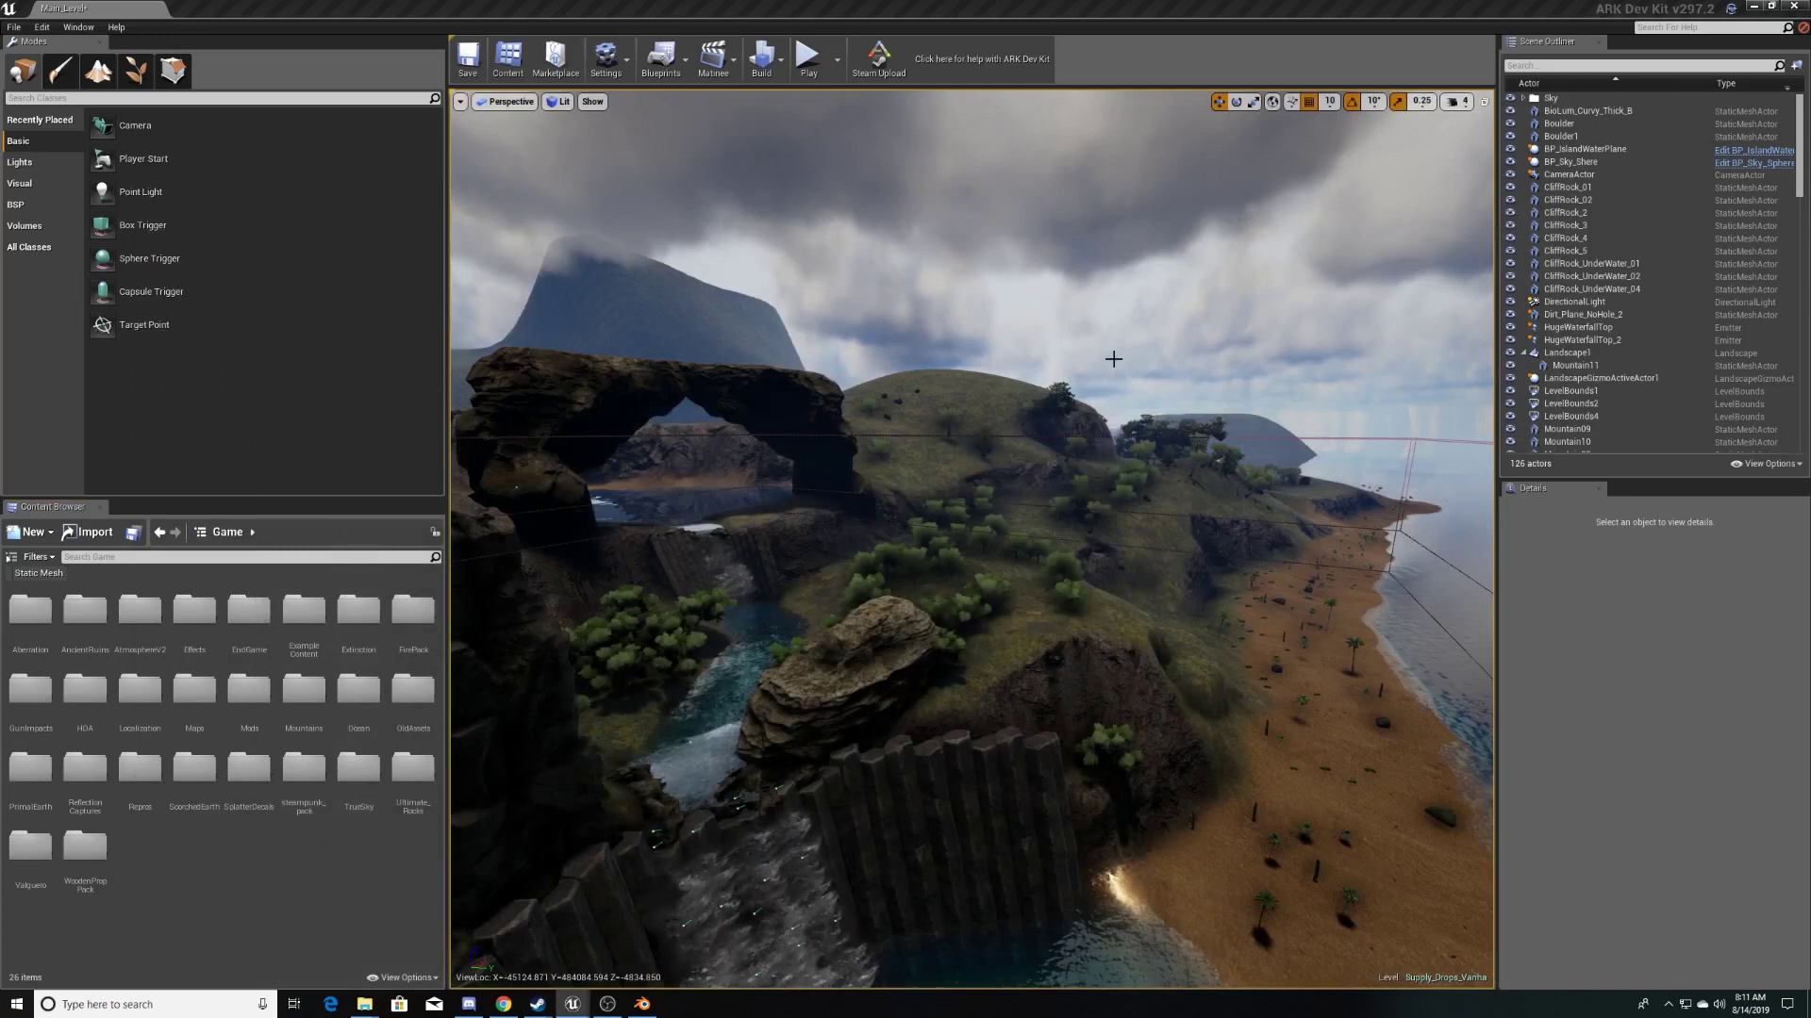
left_click(39, 572)
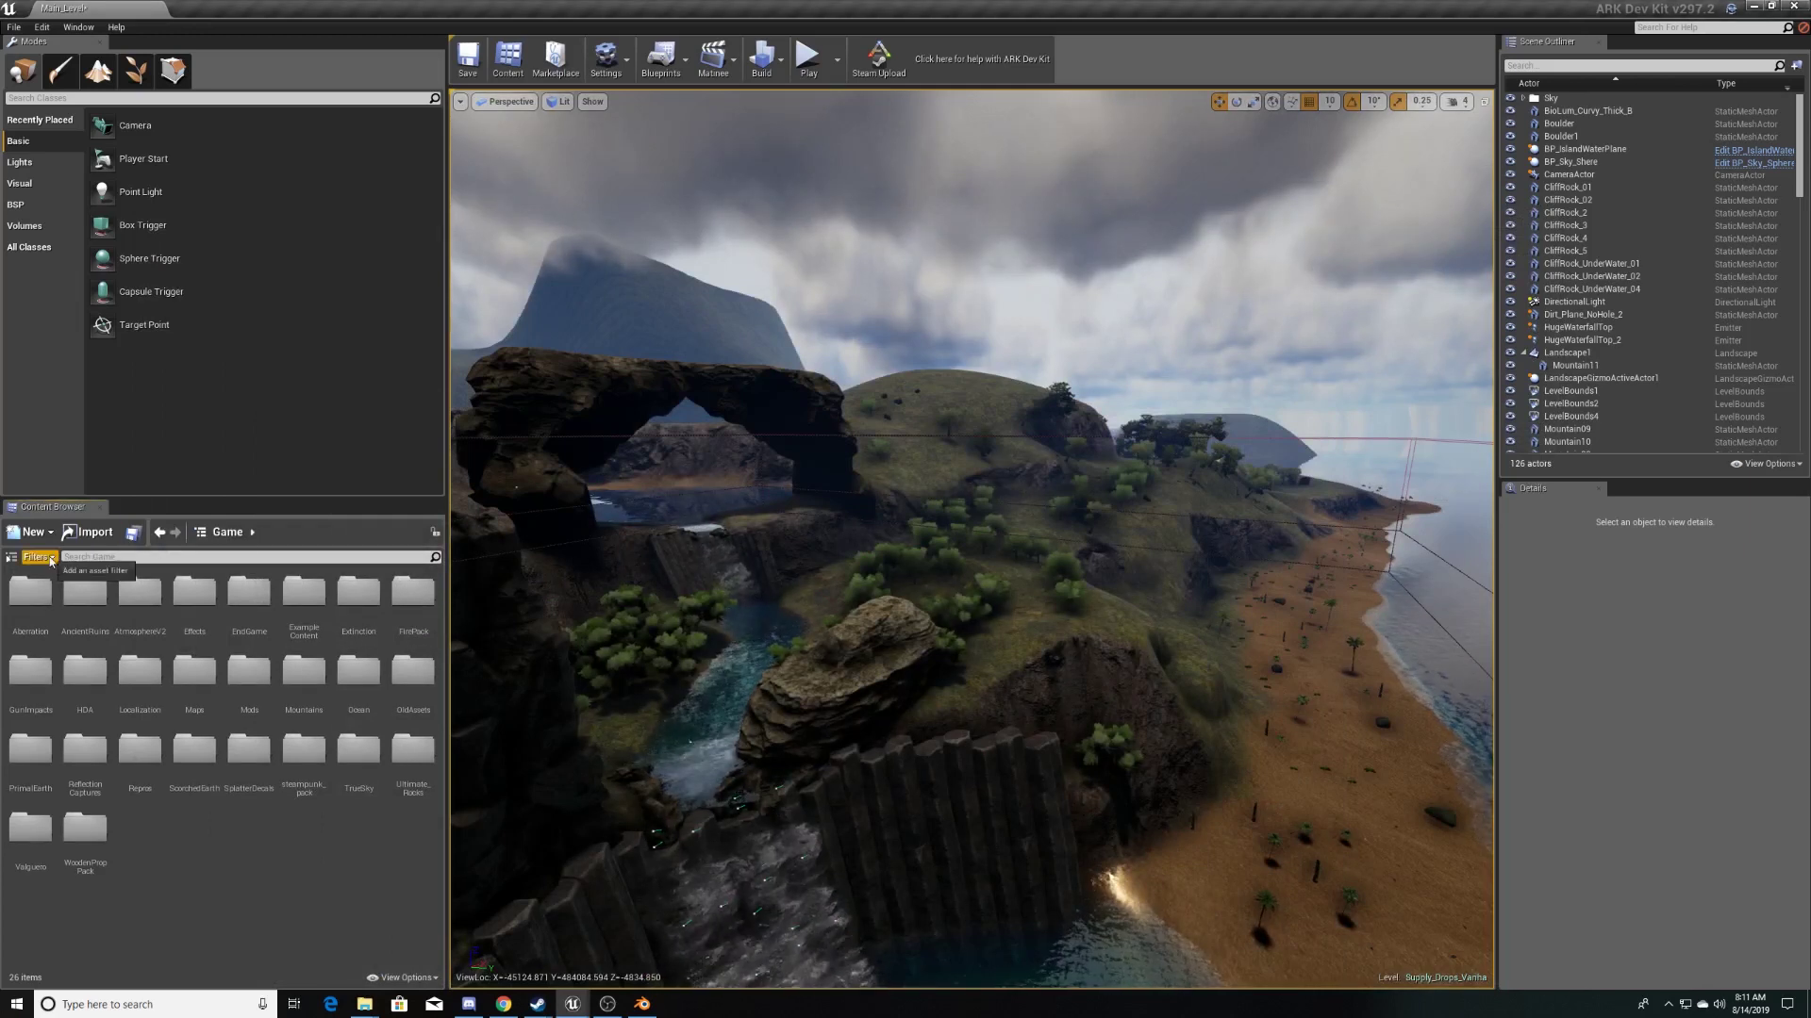
left_click(52, 559)
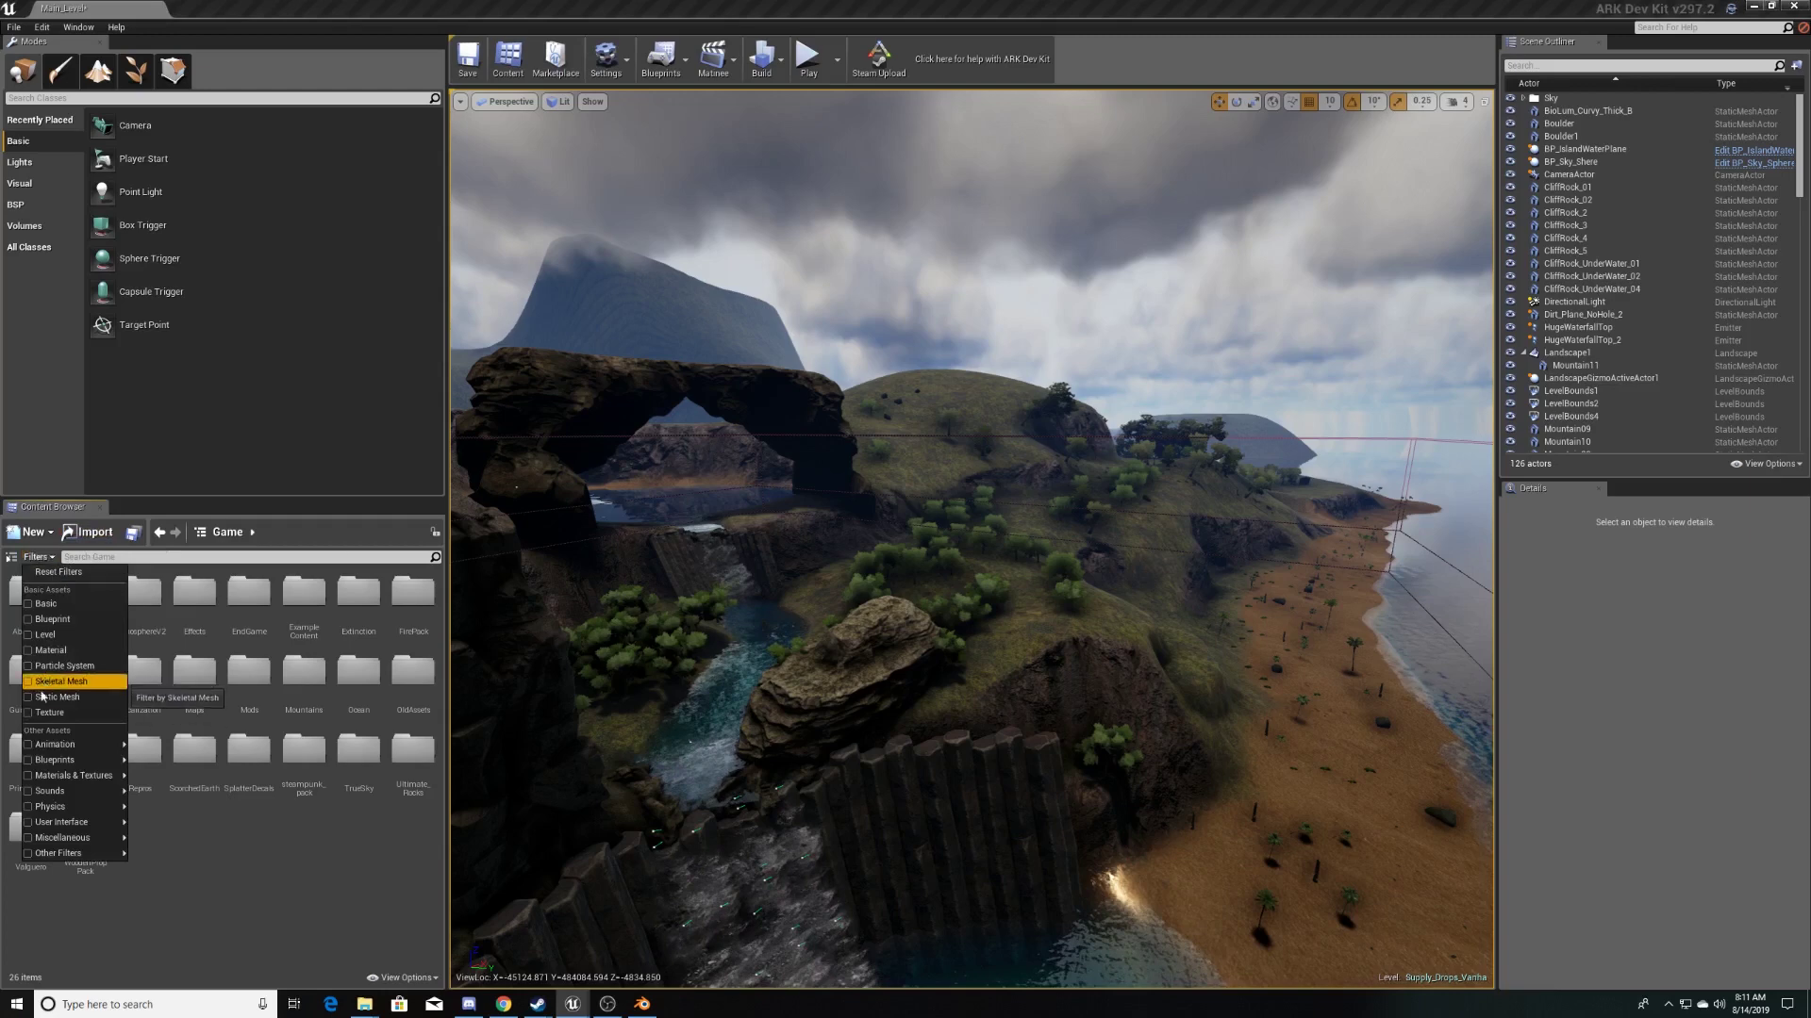
left_click(33, 699)
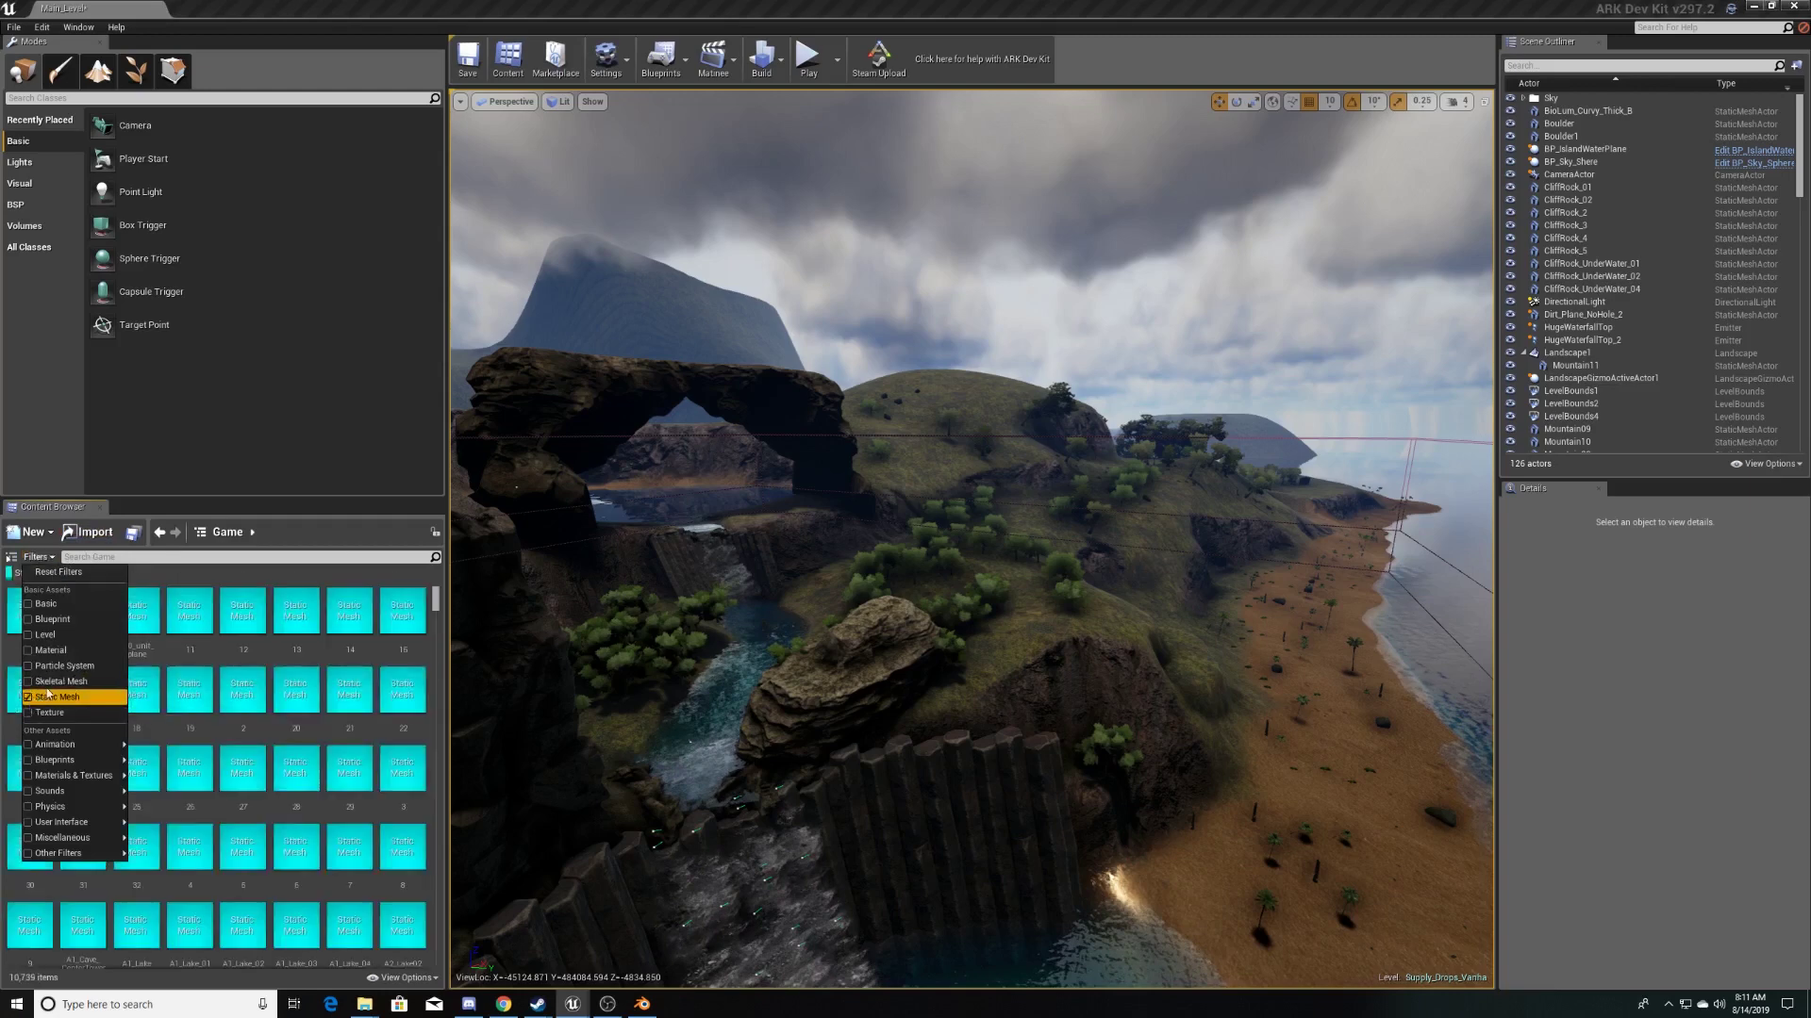
left_click(192, 559)
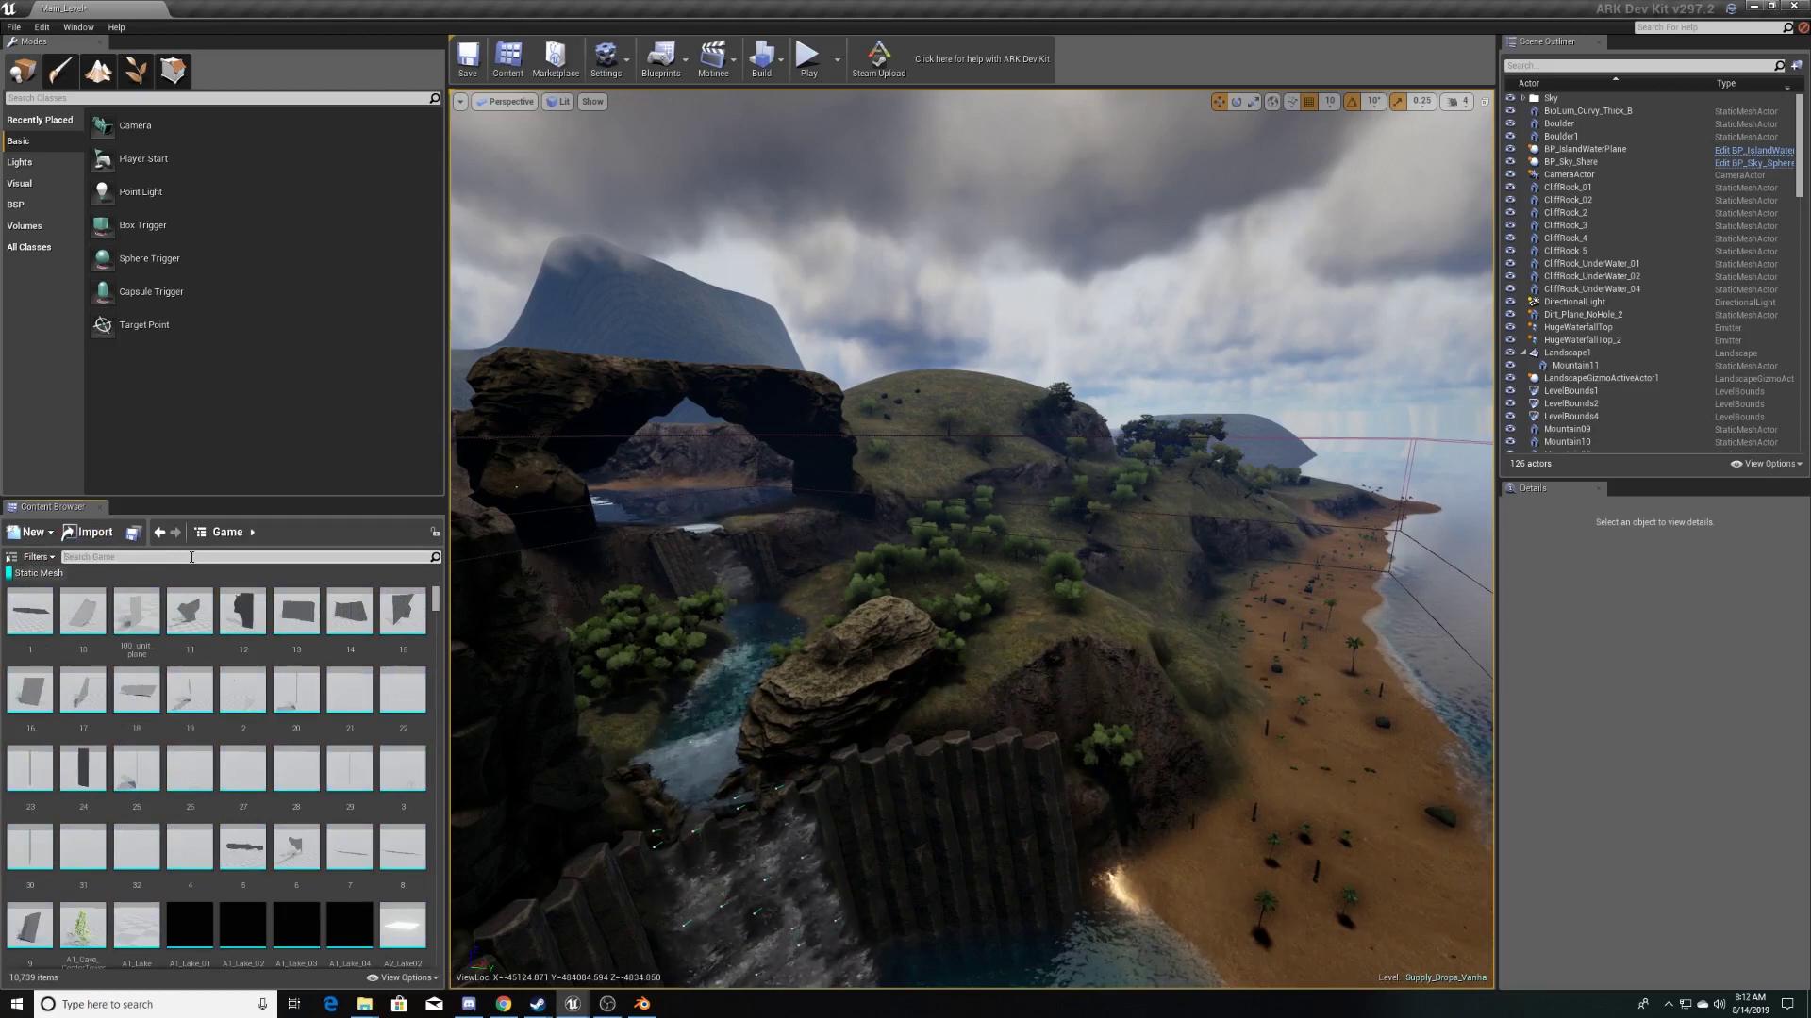
type("mountain")
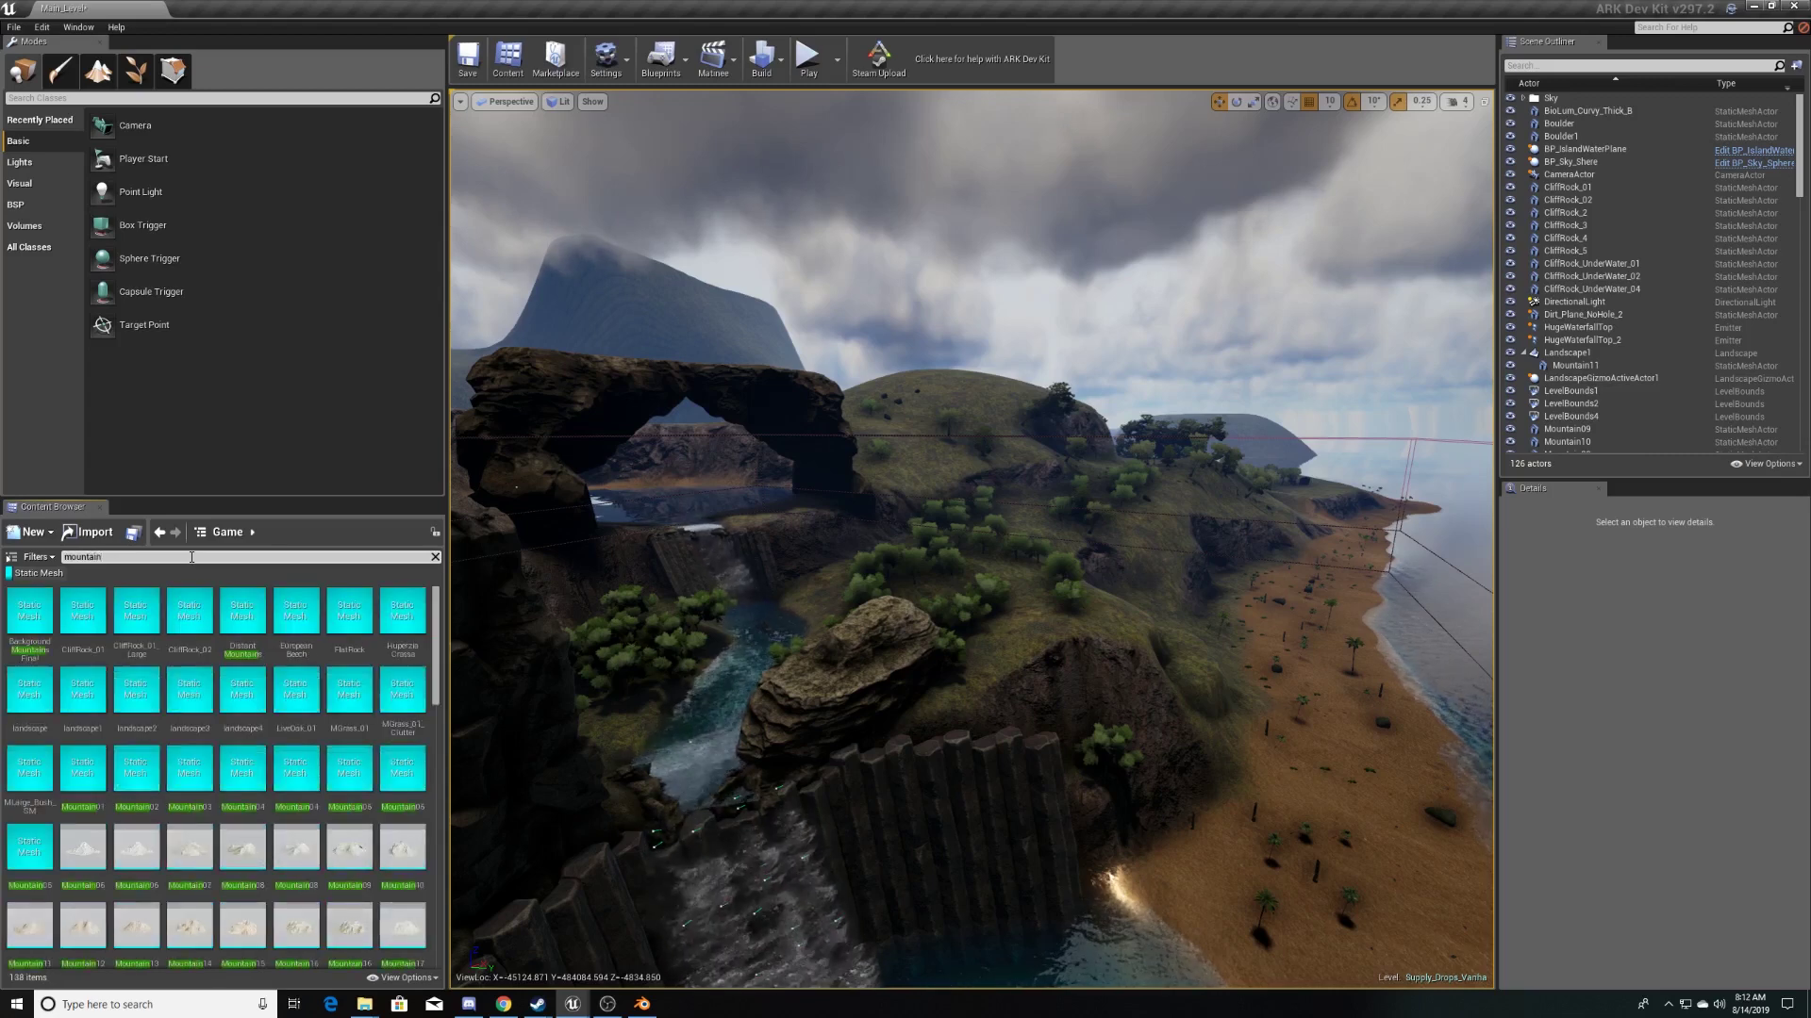
scroll(268, 843, "down", 1)
scroll(245, 826, "down", 1)
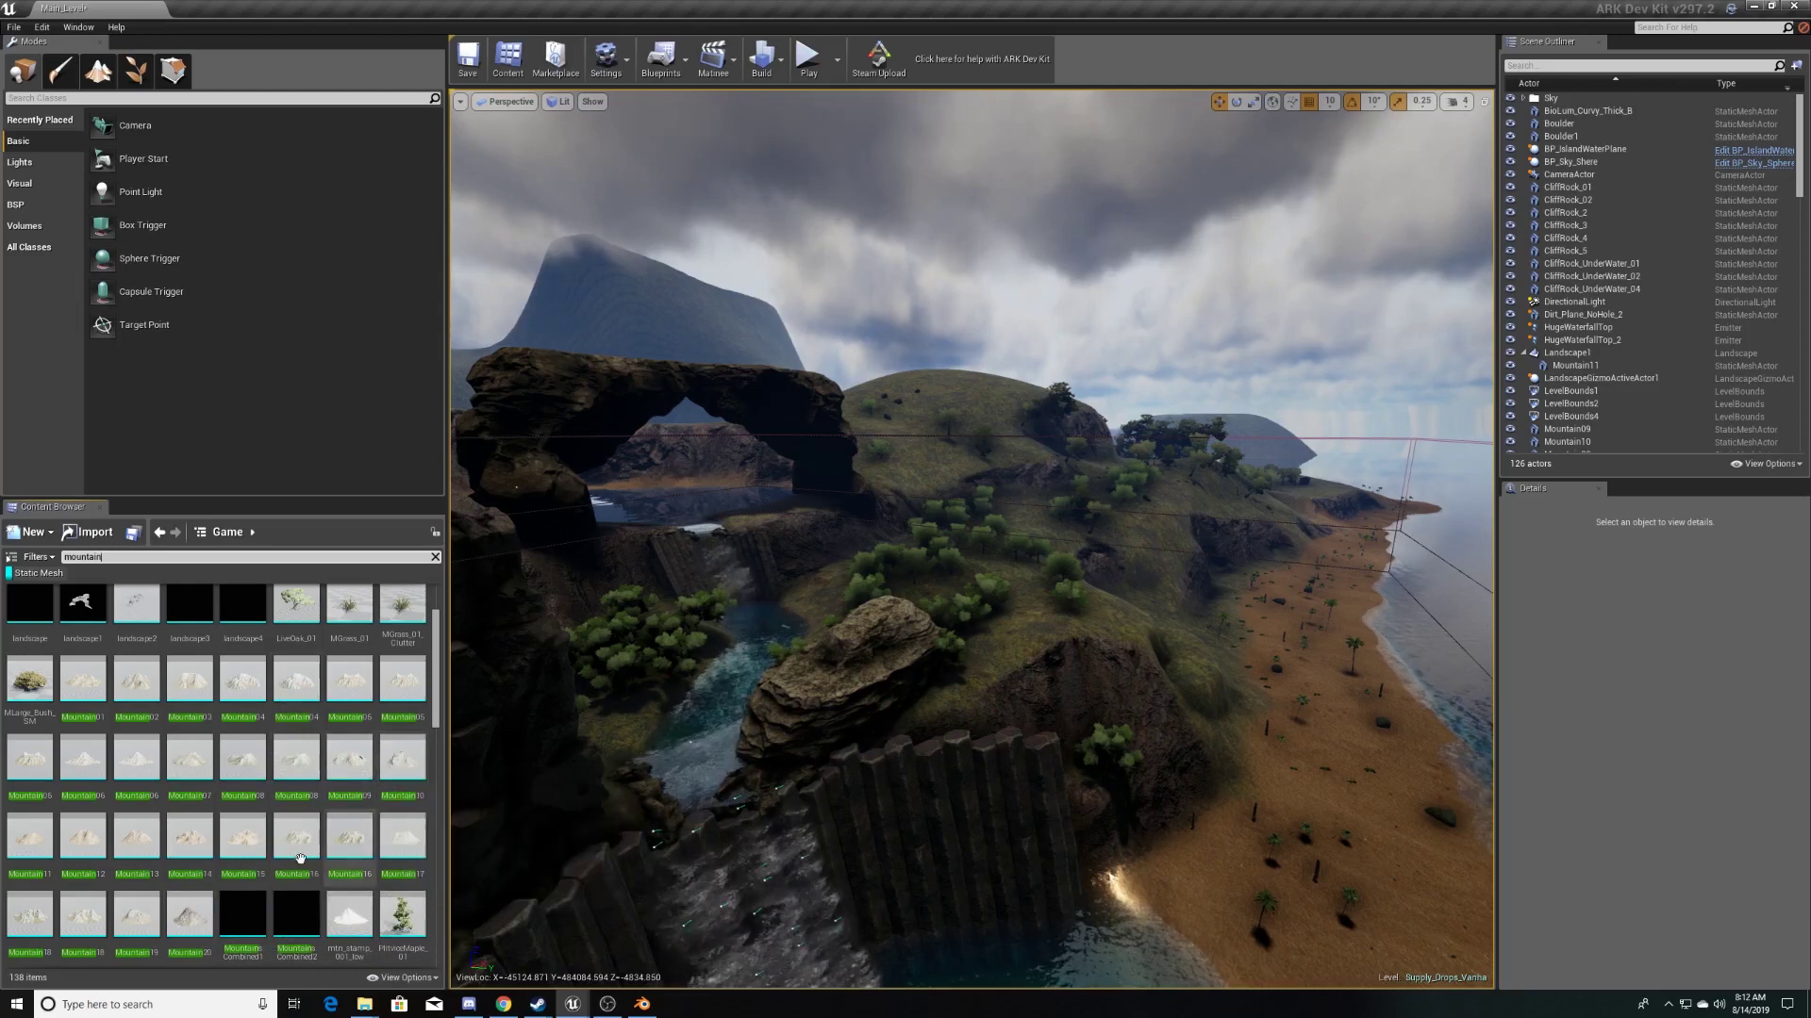
- Open Mountain20 in the Static Mesh Editor and view its lava crater
left_click(203, 924)
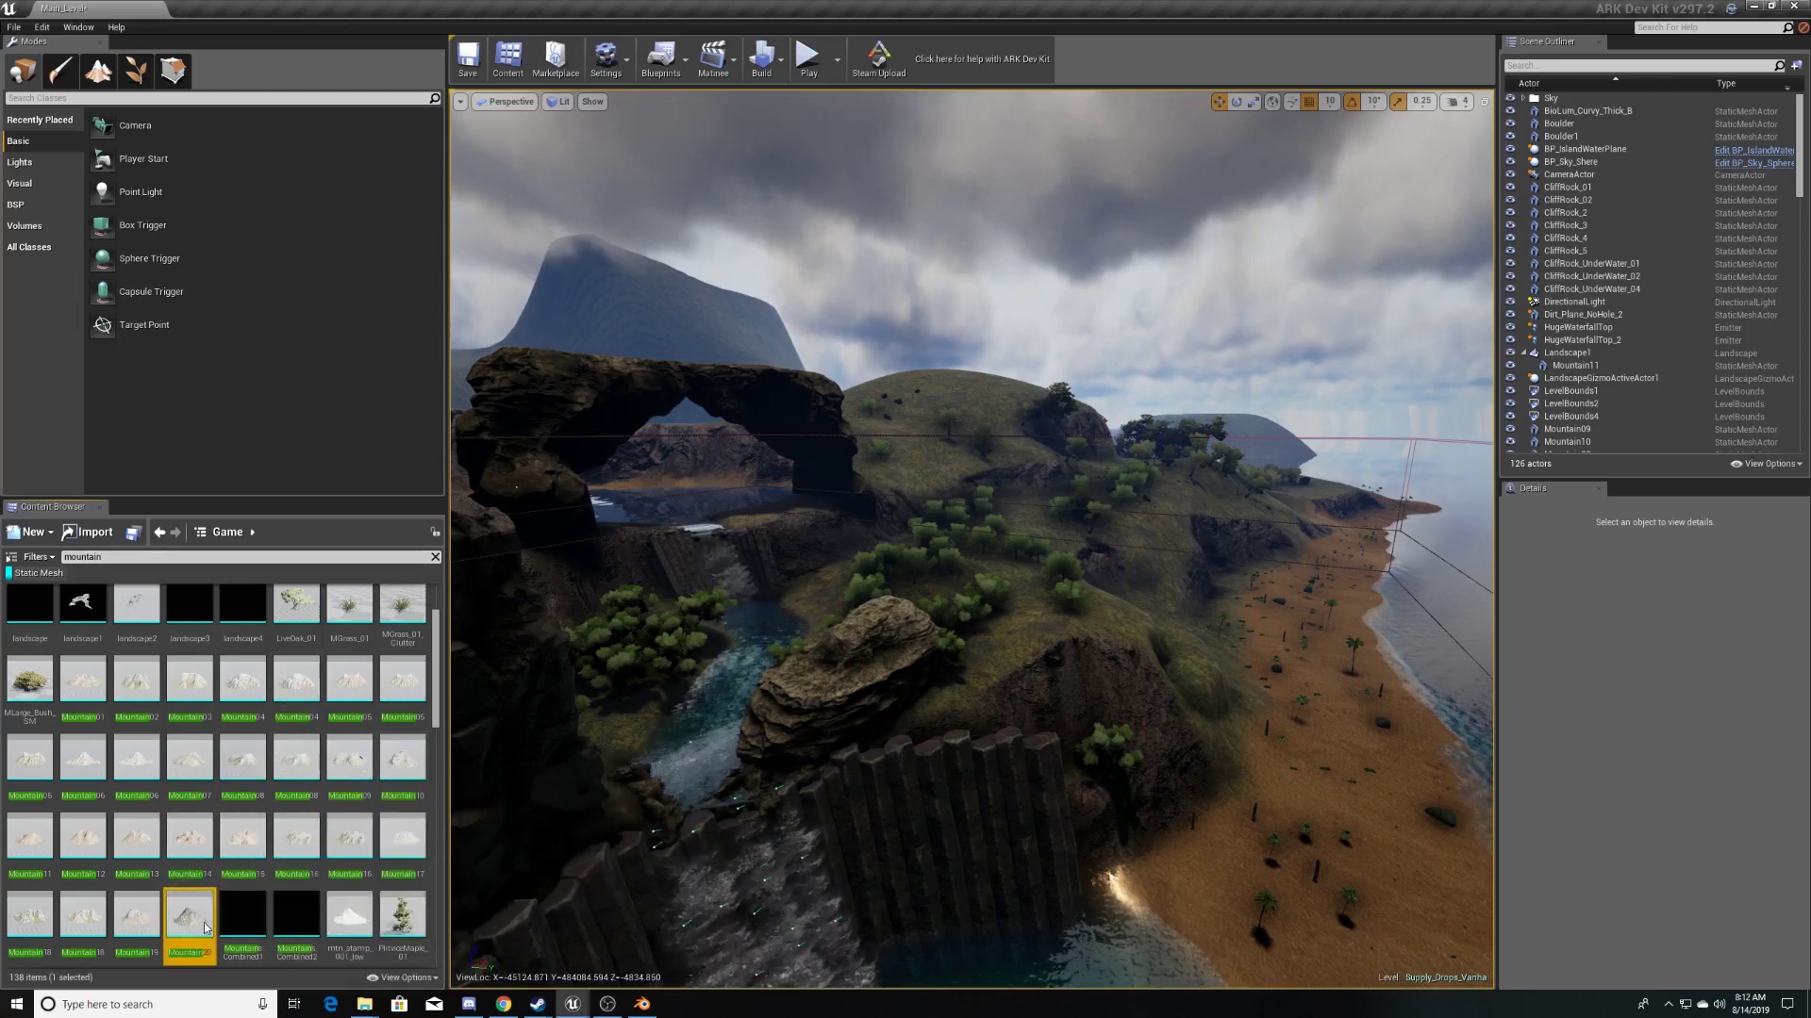
double_click(204, 924)
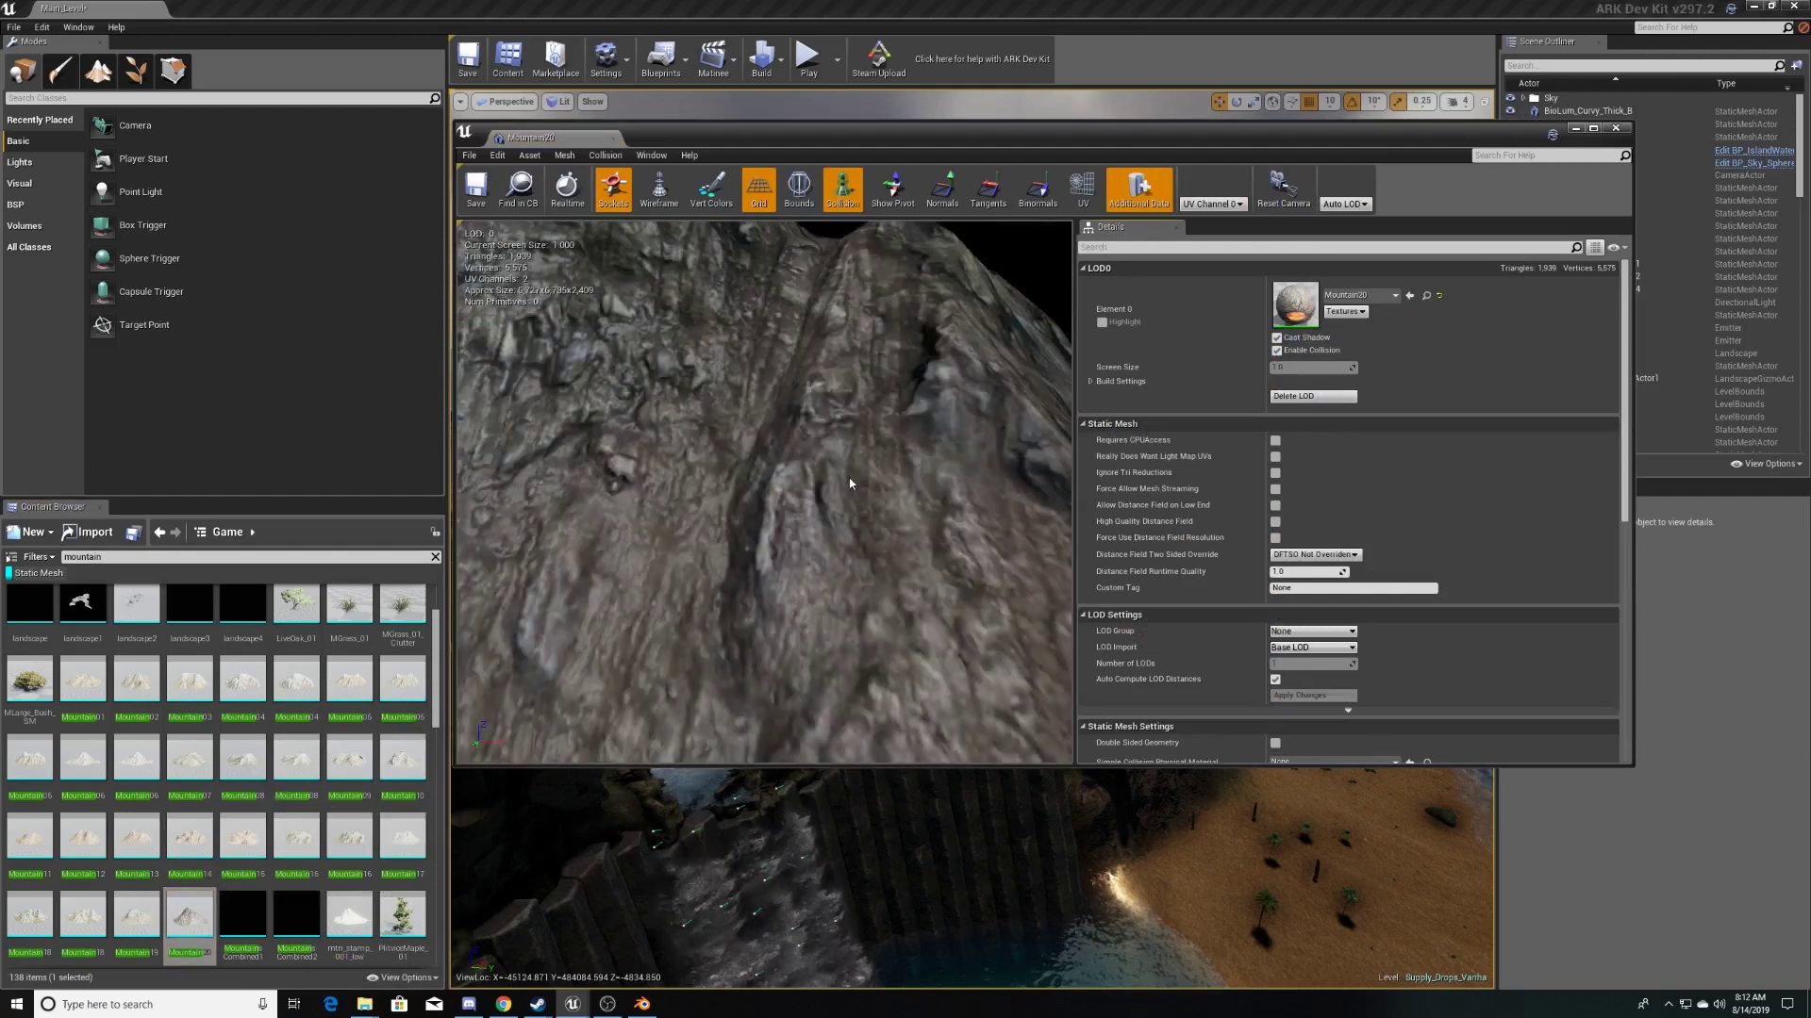
mouse_move(780, 538)
left_mouse_down()
mouse_move(732, 561)
mouse_move(892, 532)
mouse_move(901, 598)
mouse_move(882, 599)
left_mouse_up()
left_click_drag(829, 443, 816, 407)
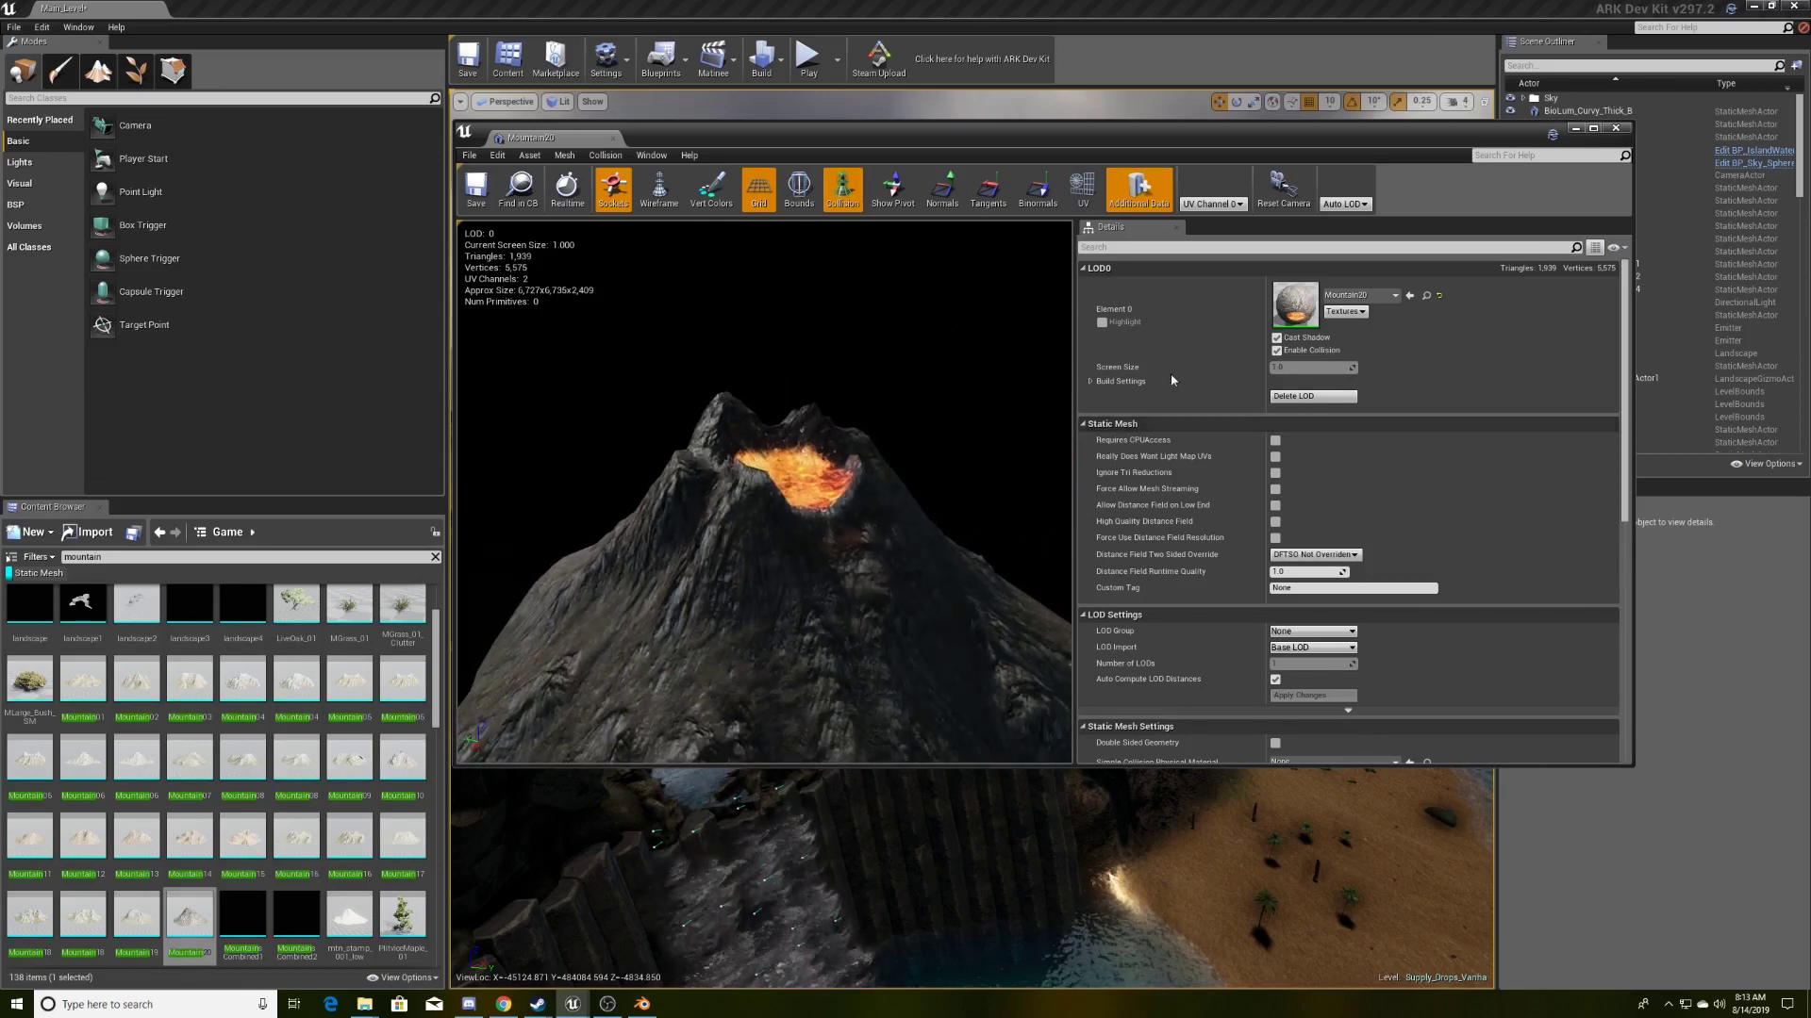
- Try the Mountain19 material on Element 0, then restore the Mountain20 material
left_click(1351, 298)
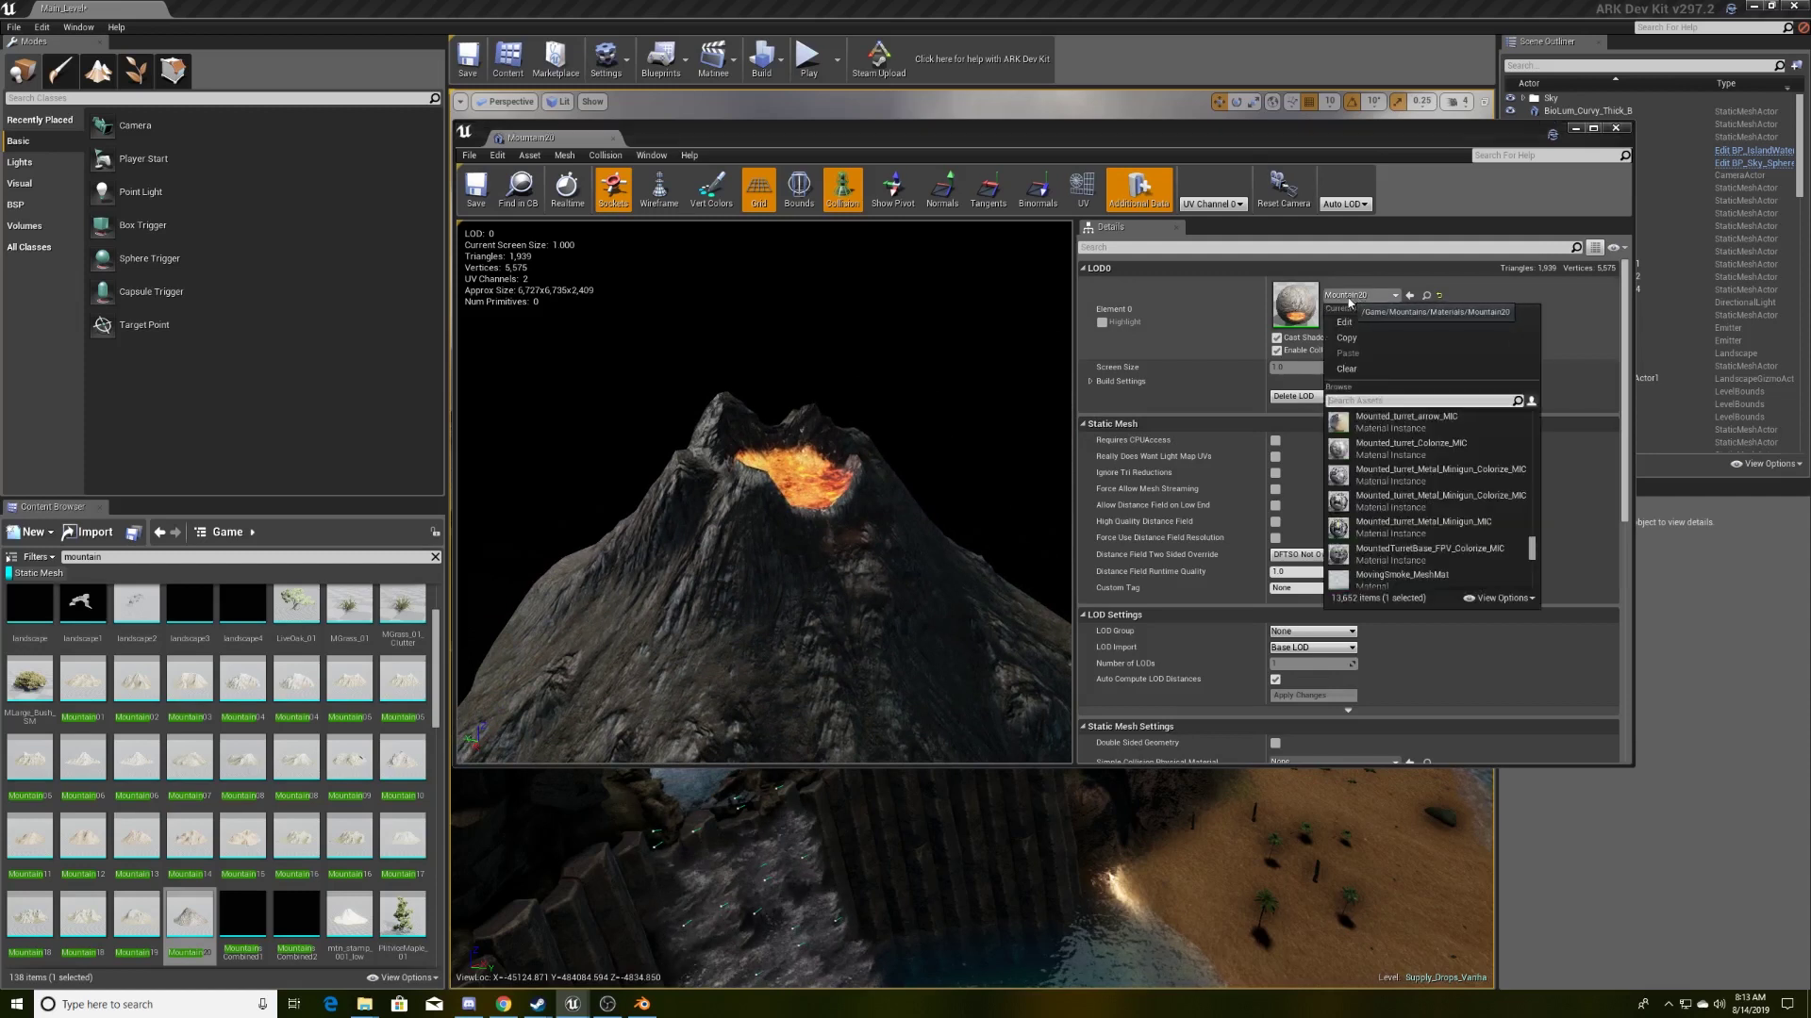
type("m")
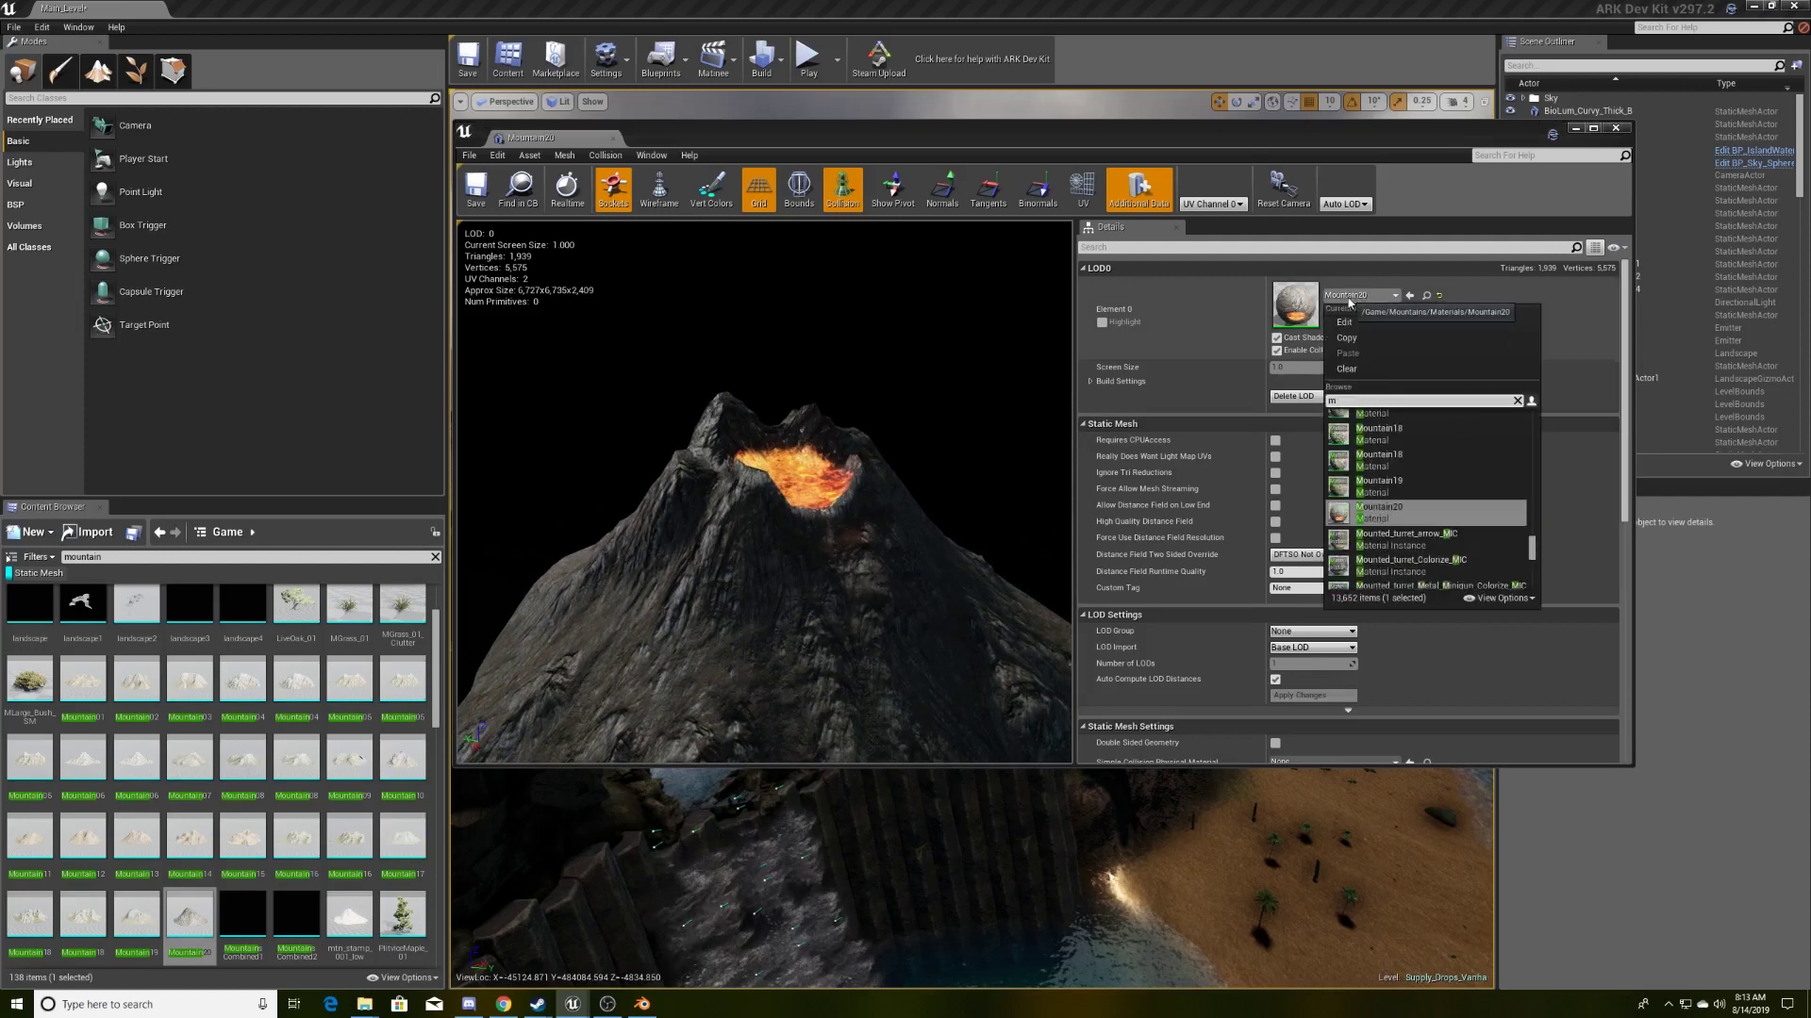
type("o")
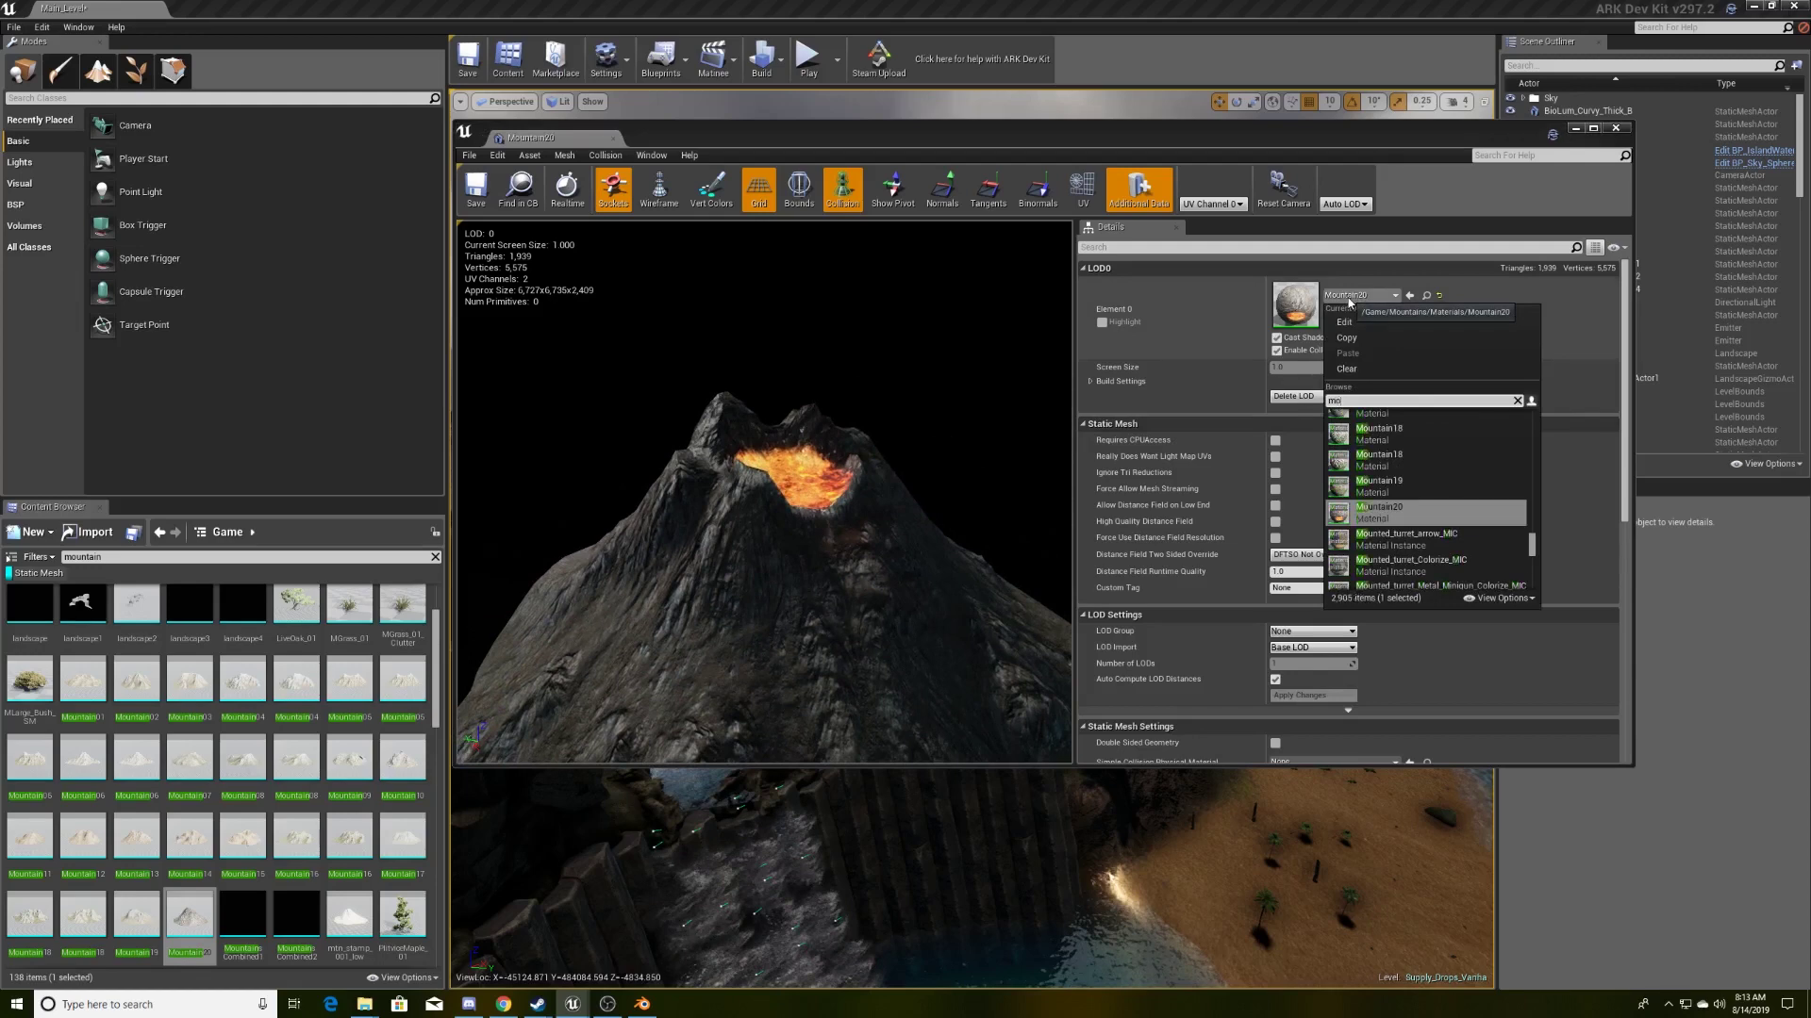
type("unta")
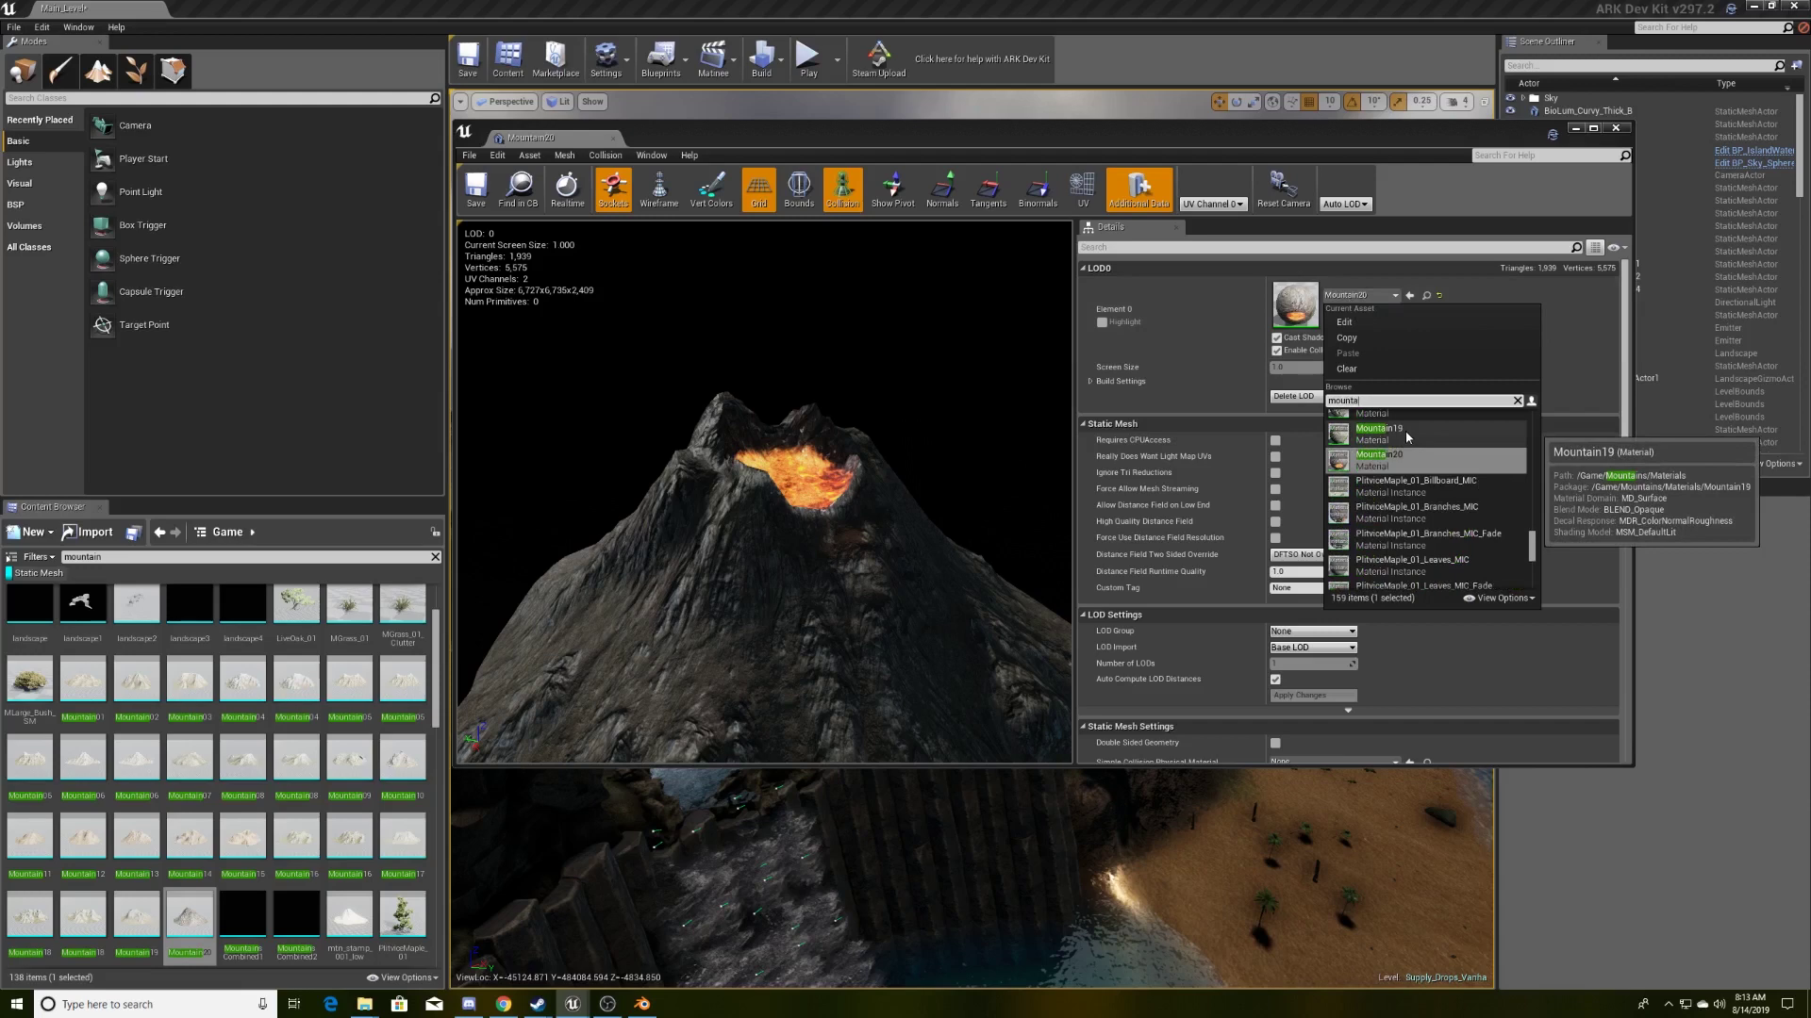
key("Escape")
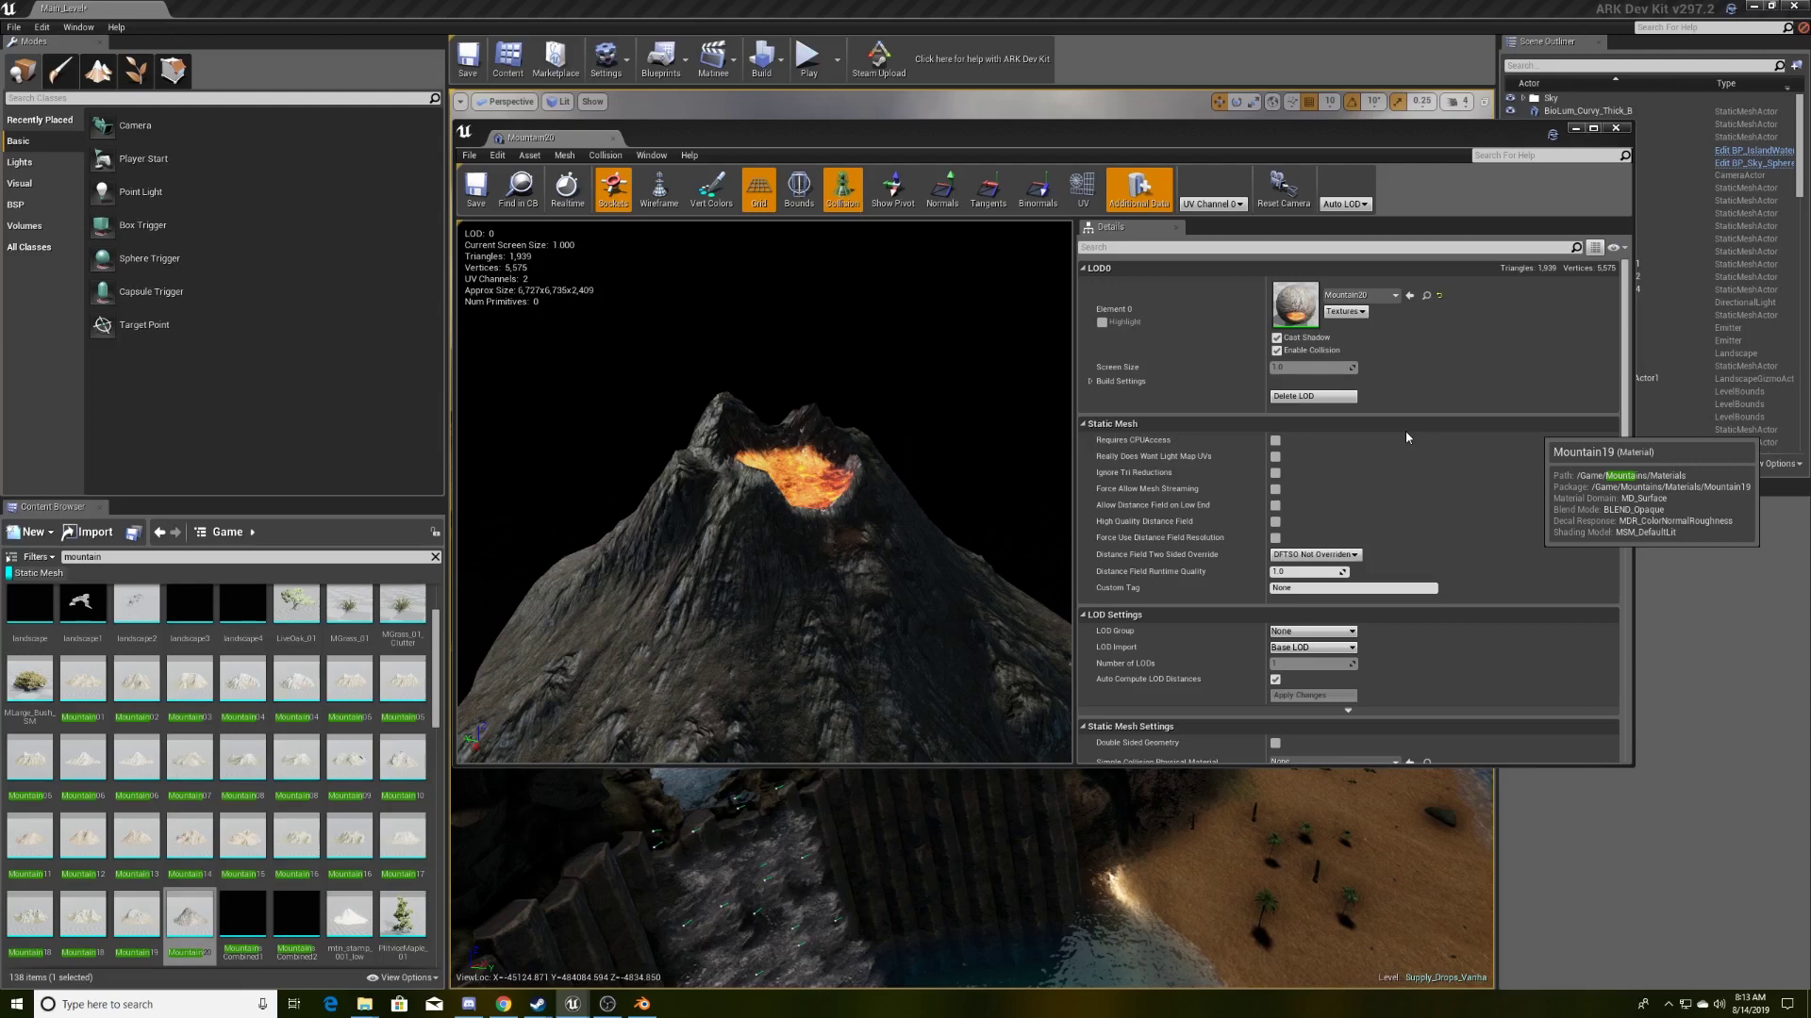
left_click(1405, 437)
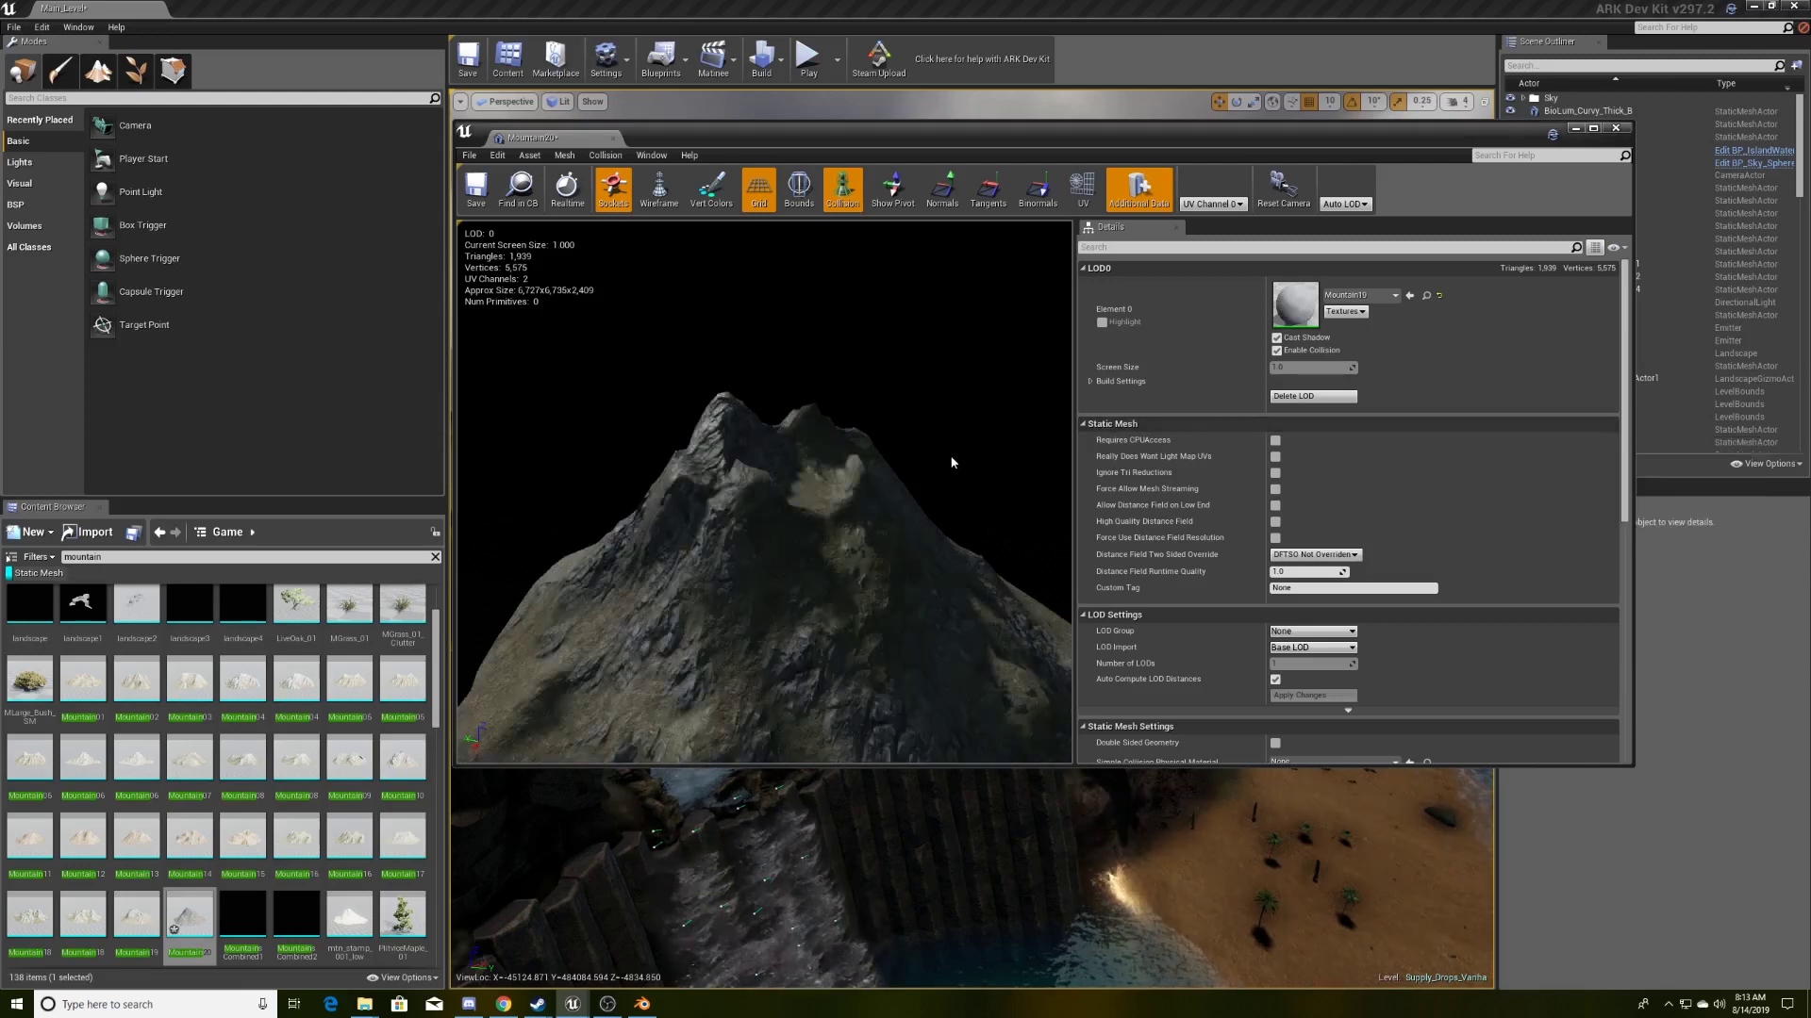
left_click_drag(895, 460, 641, 452)
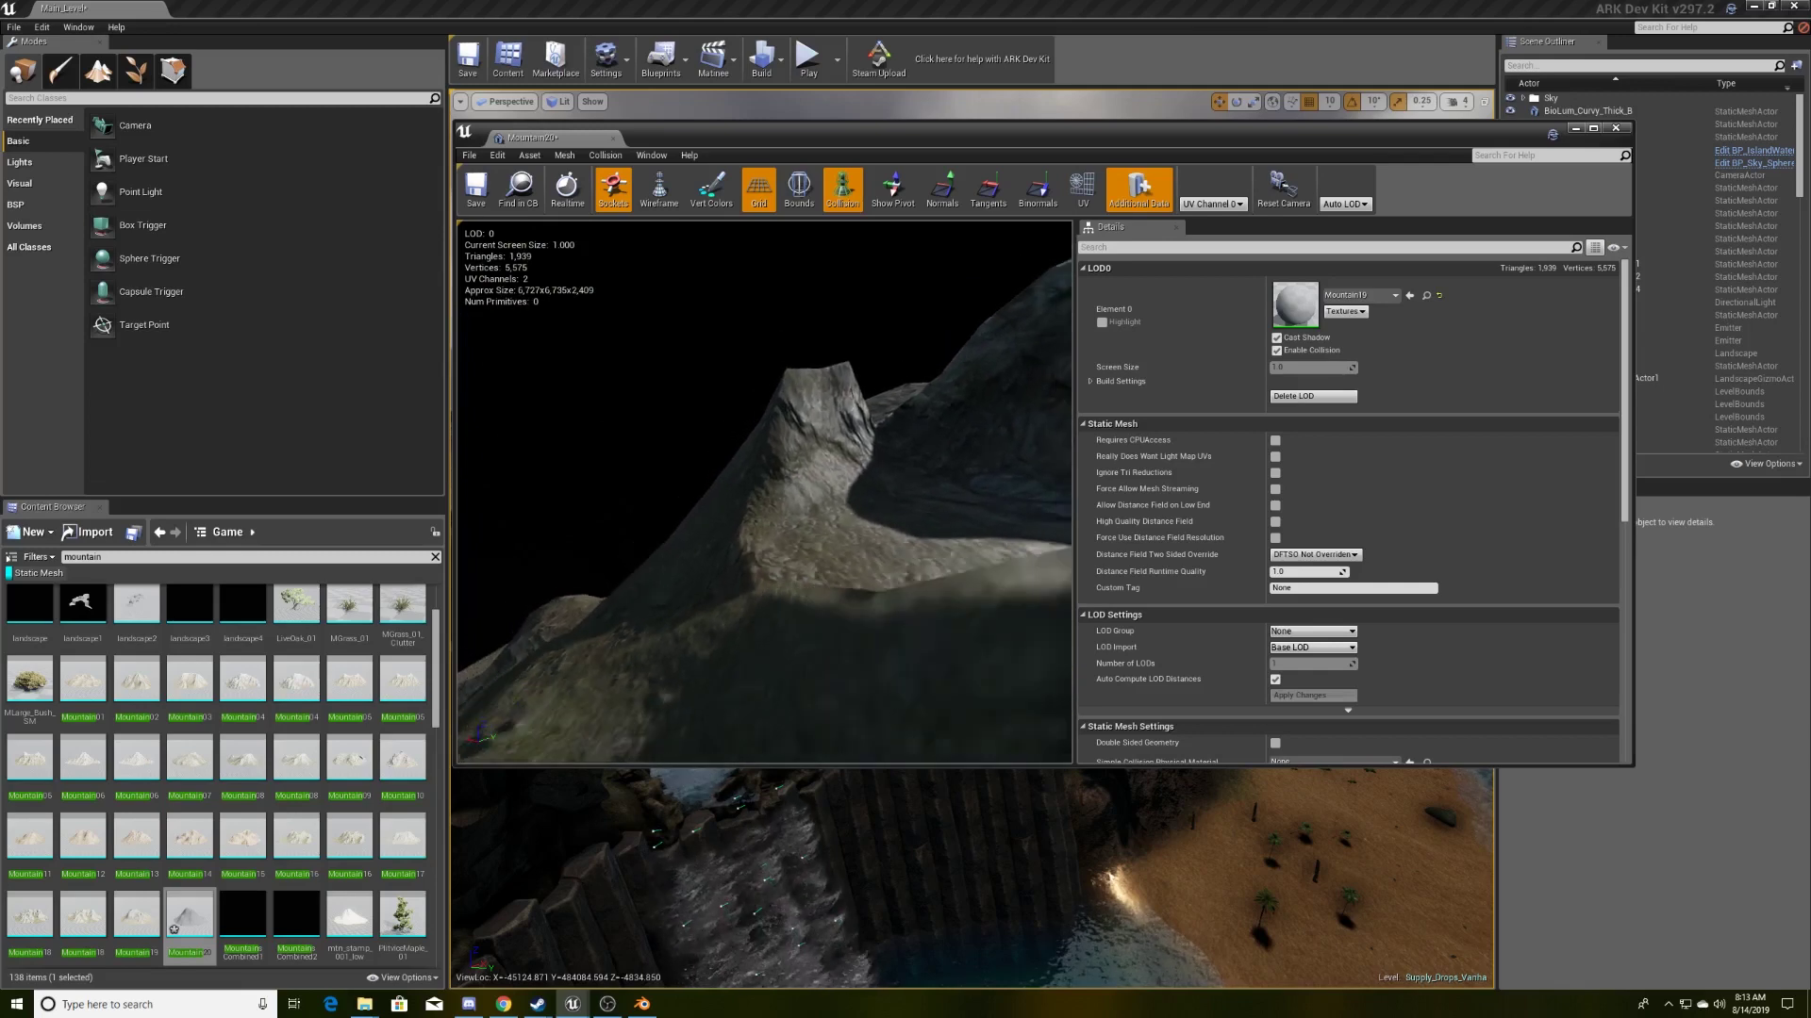
left_click_drag(642, 452, 772, 242)
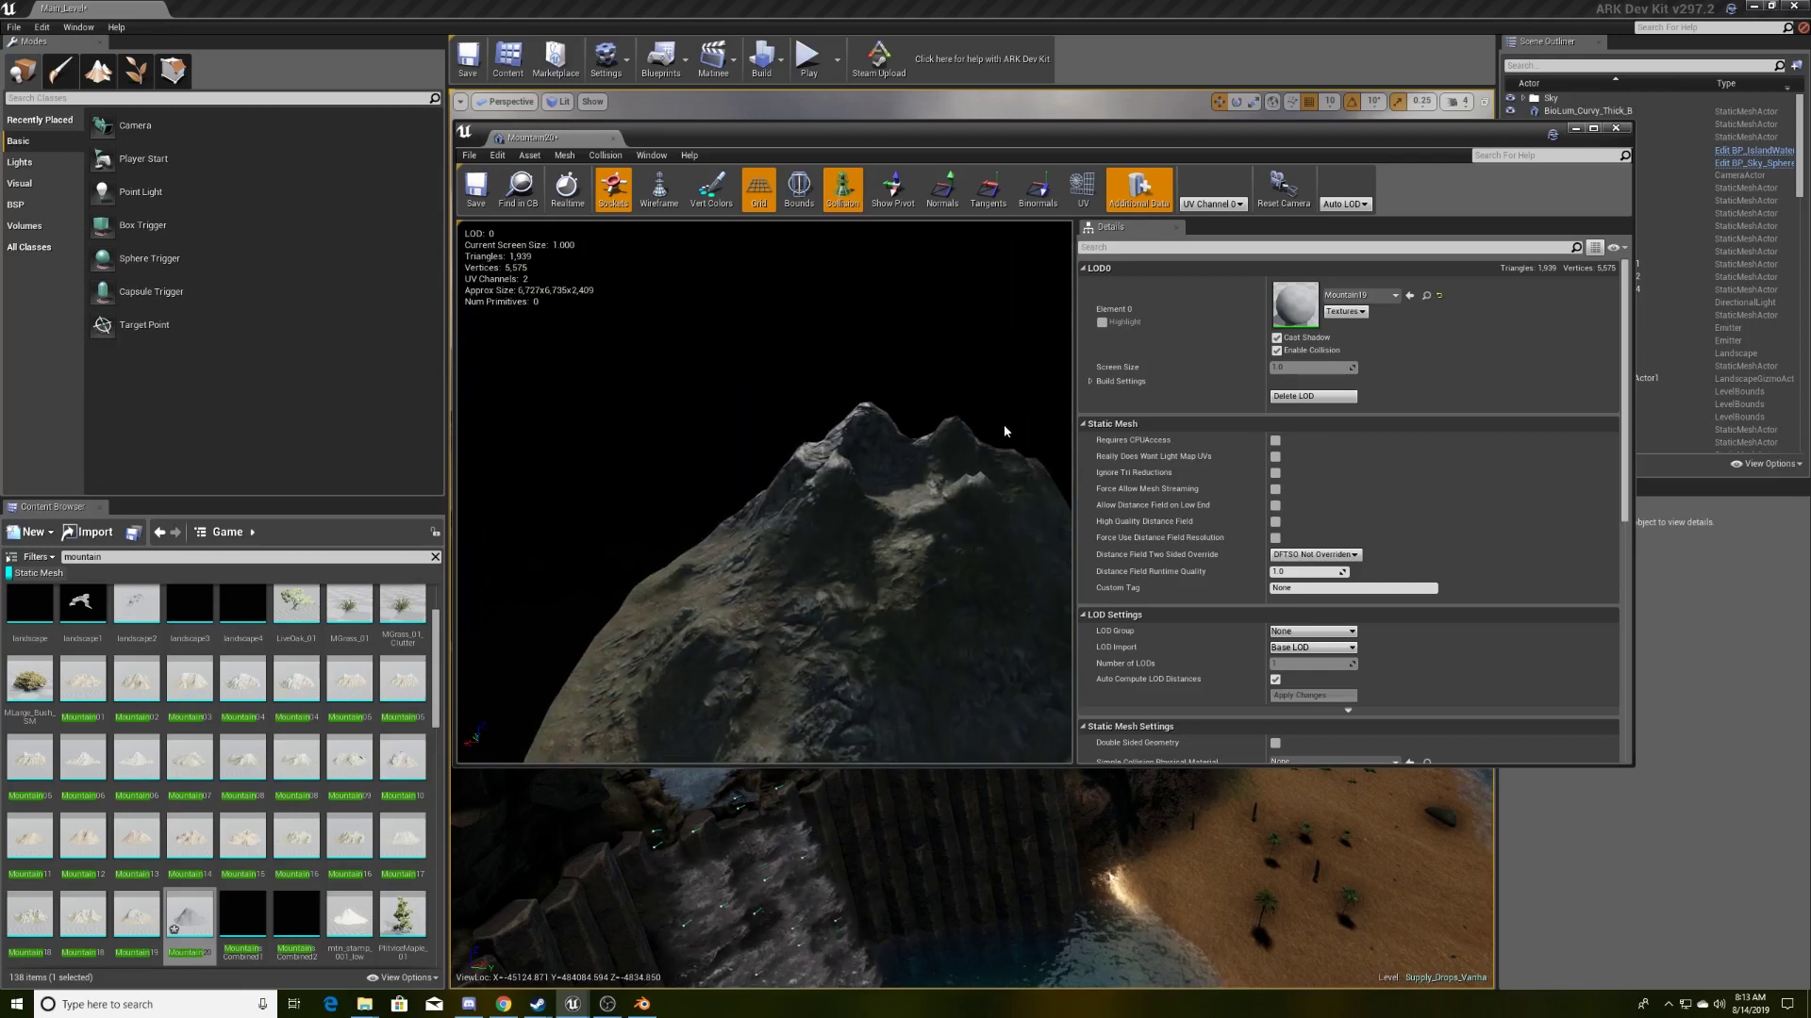
left_click(1388, 295)
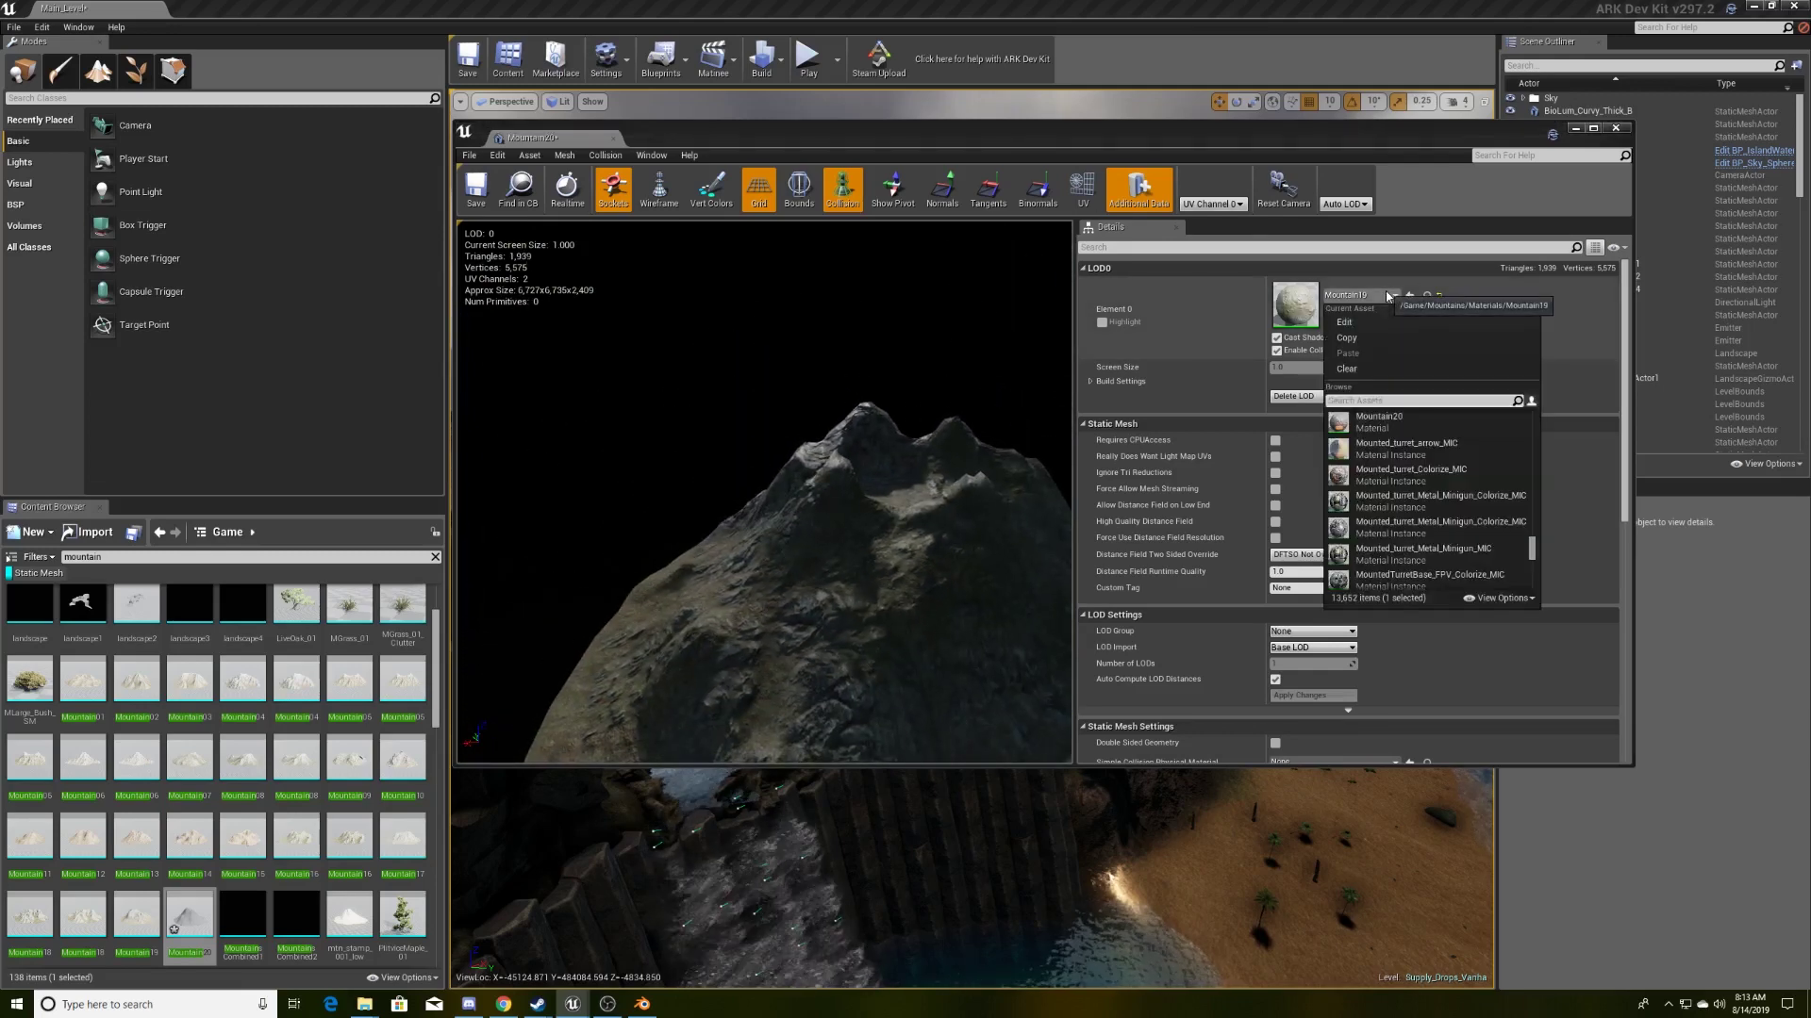
left_click(1404, 416)
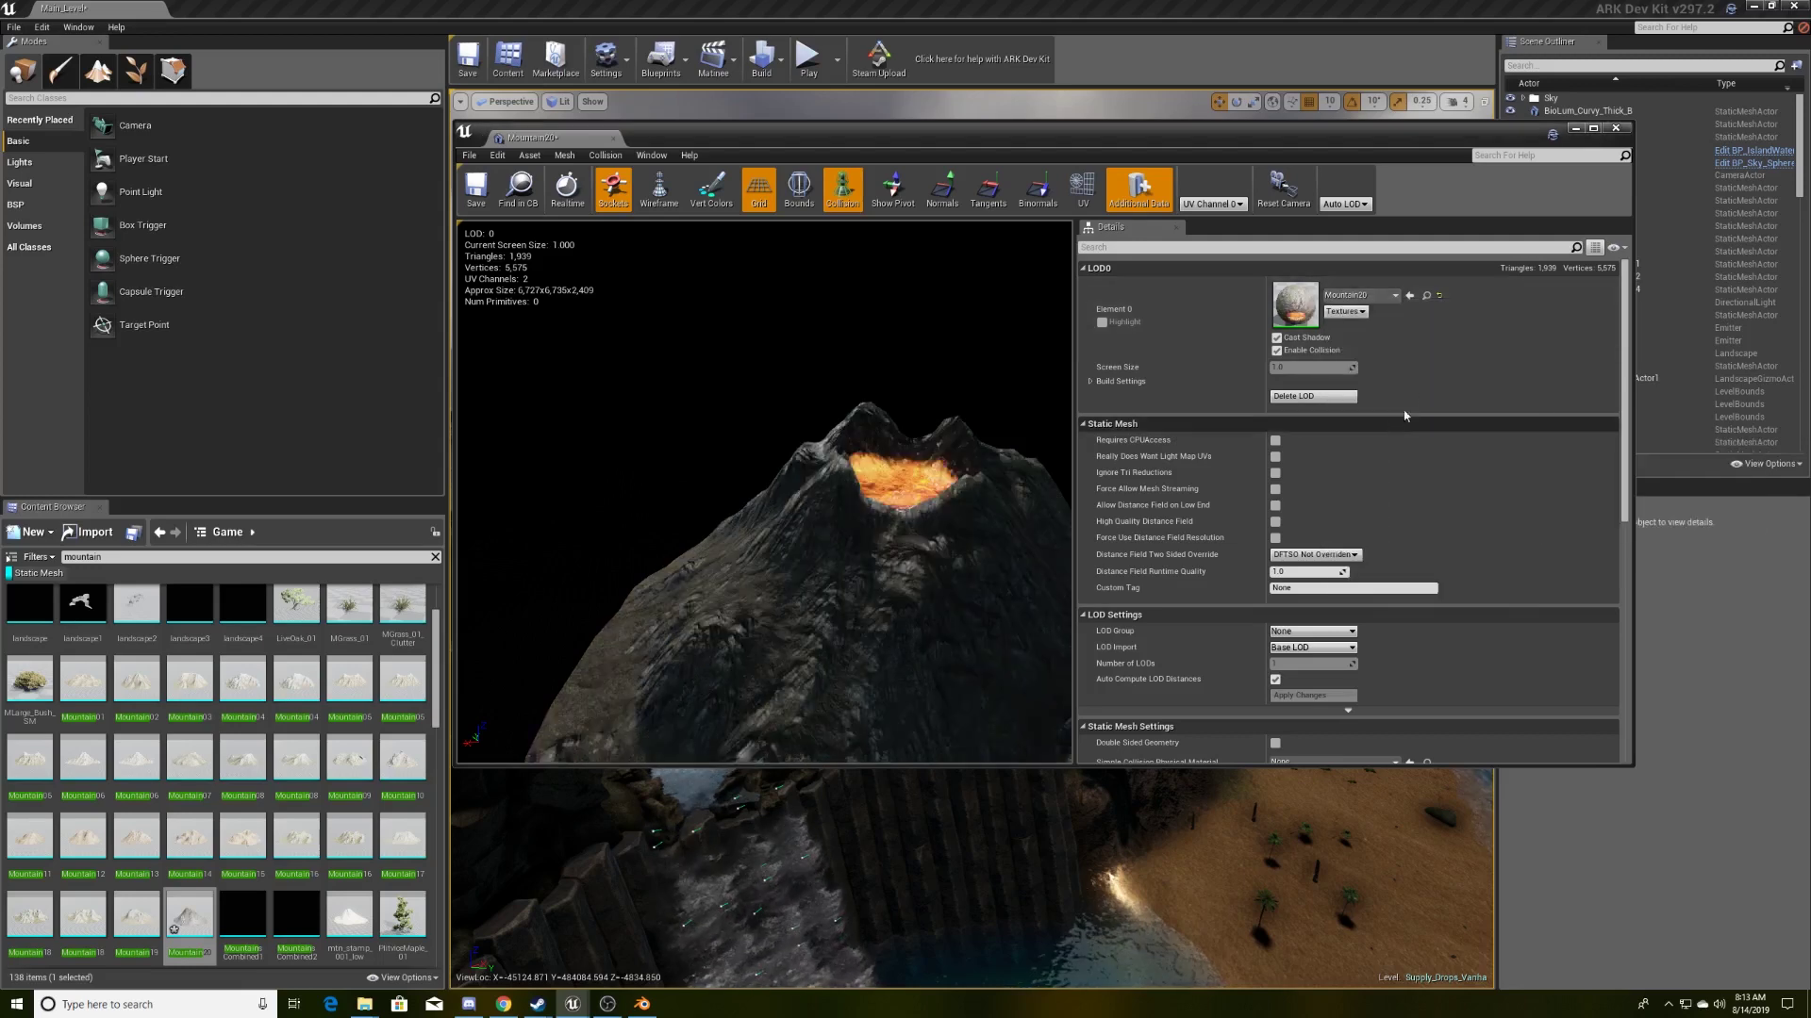
- Export Mountain20 as an Object File (*.OBJ) to the New Volume (E:) drive
left_click(1616, 128)
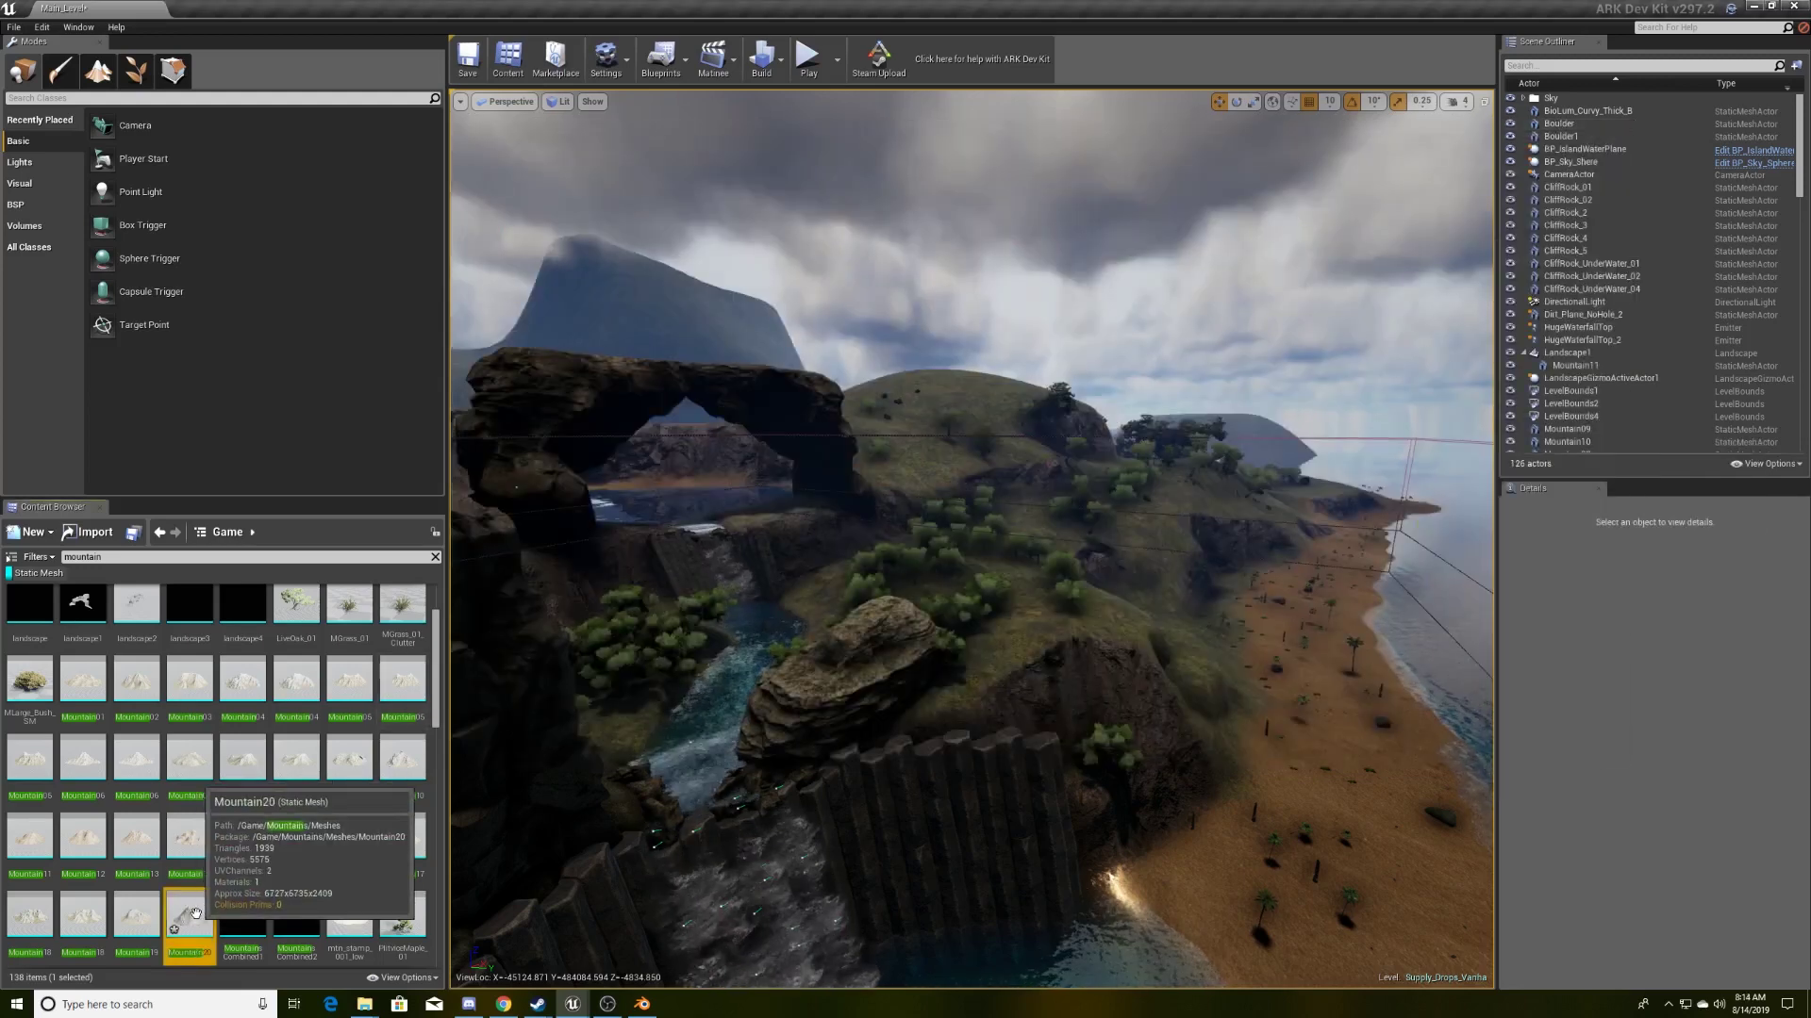
mouse_move(190, 920)
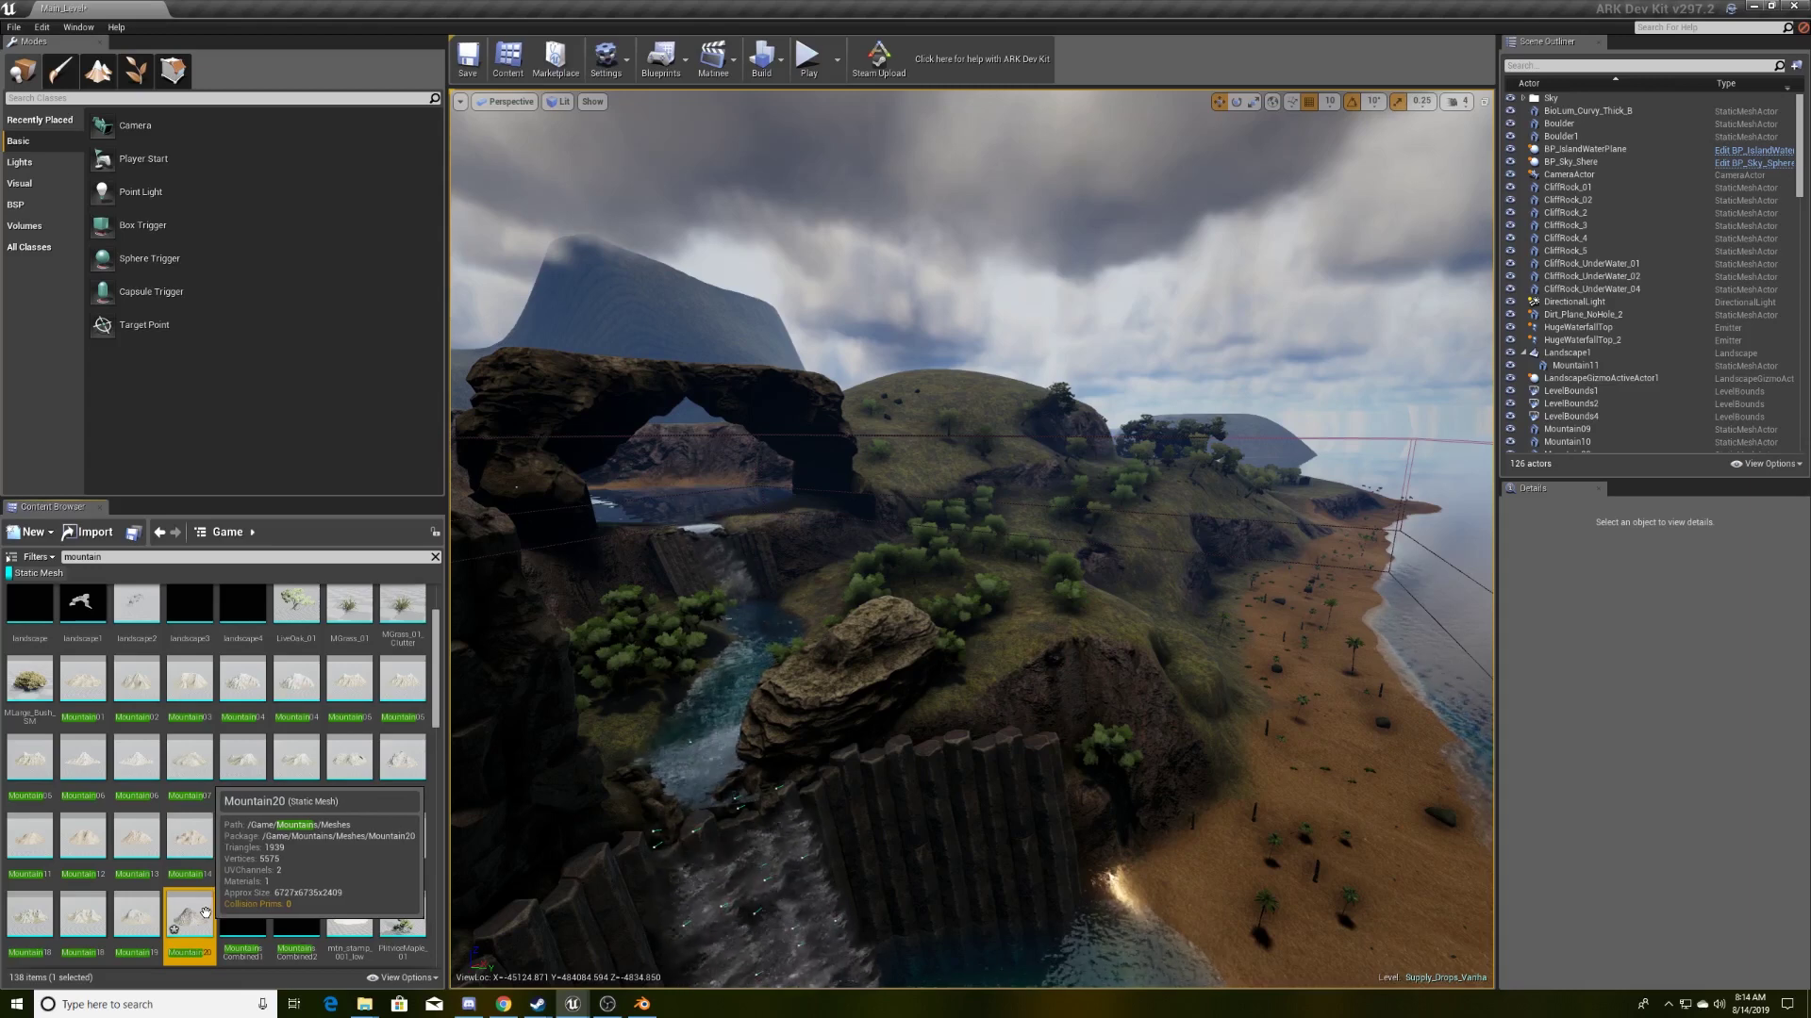
right_click(207, 914)
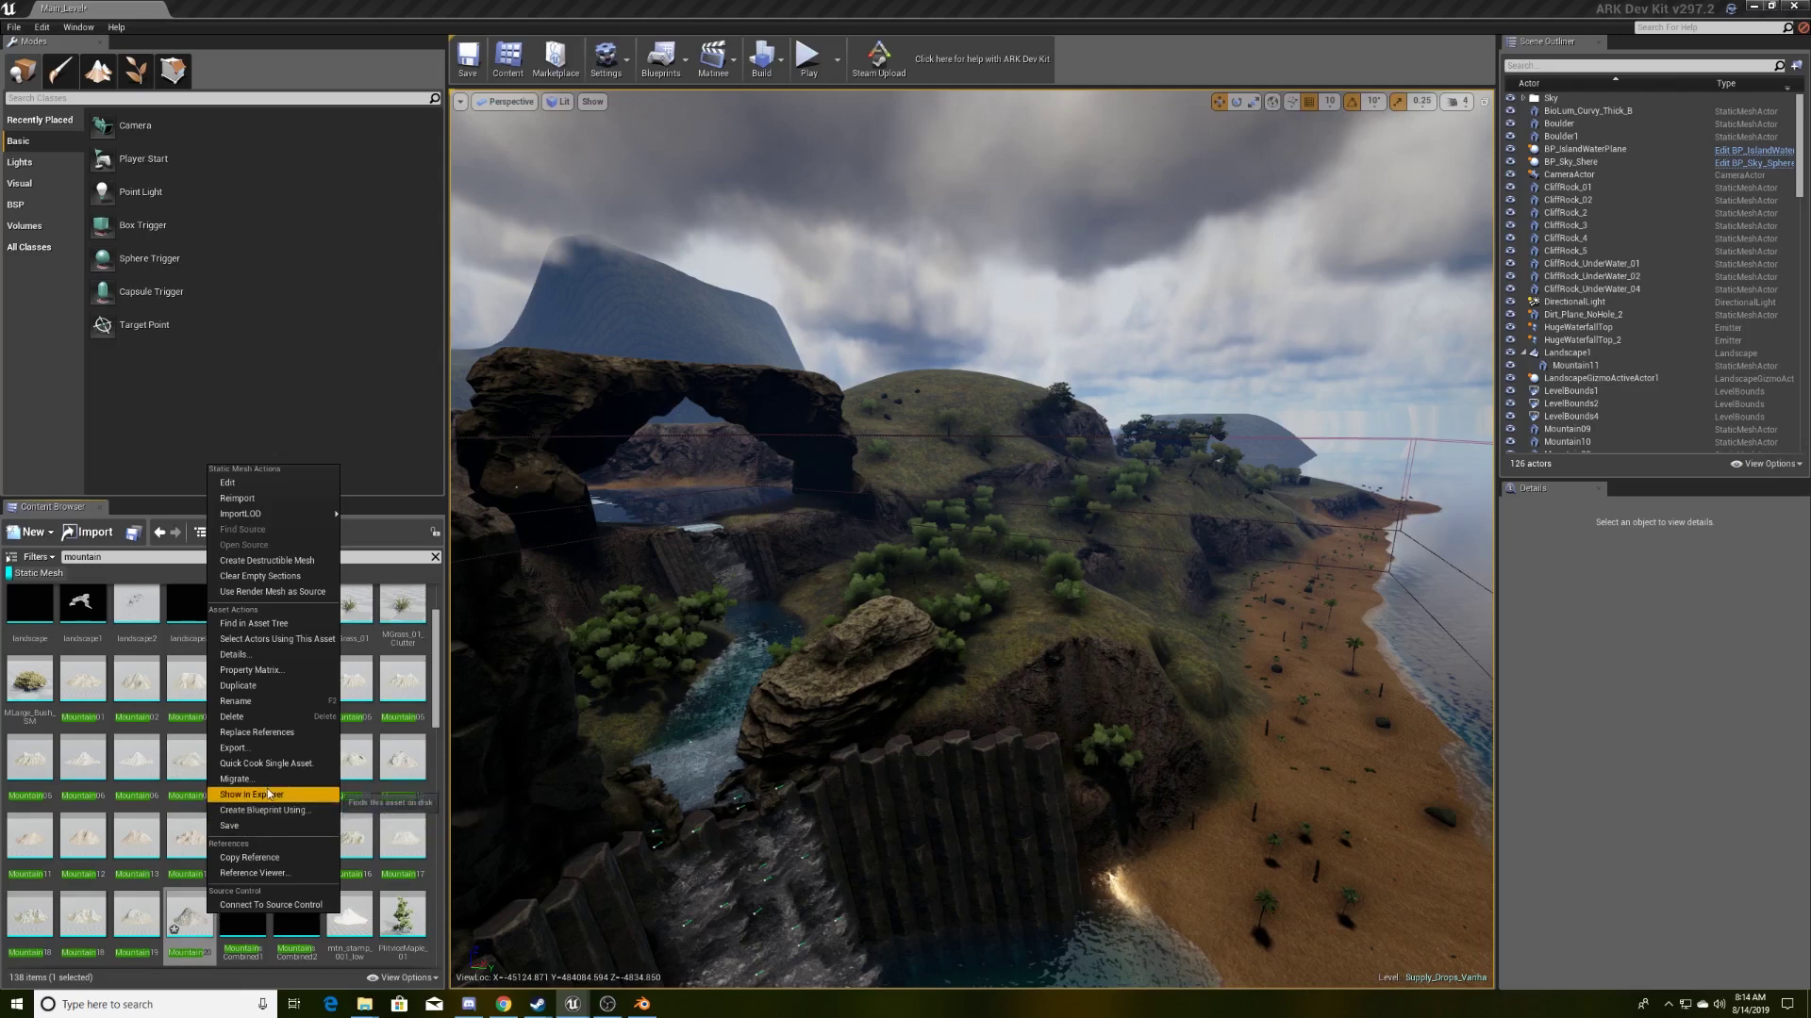
right_click(185, 924)
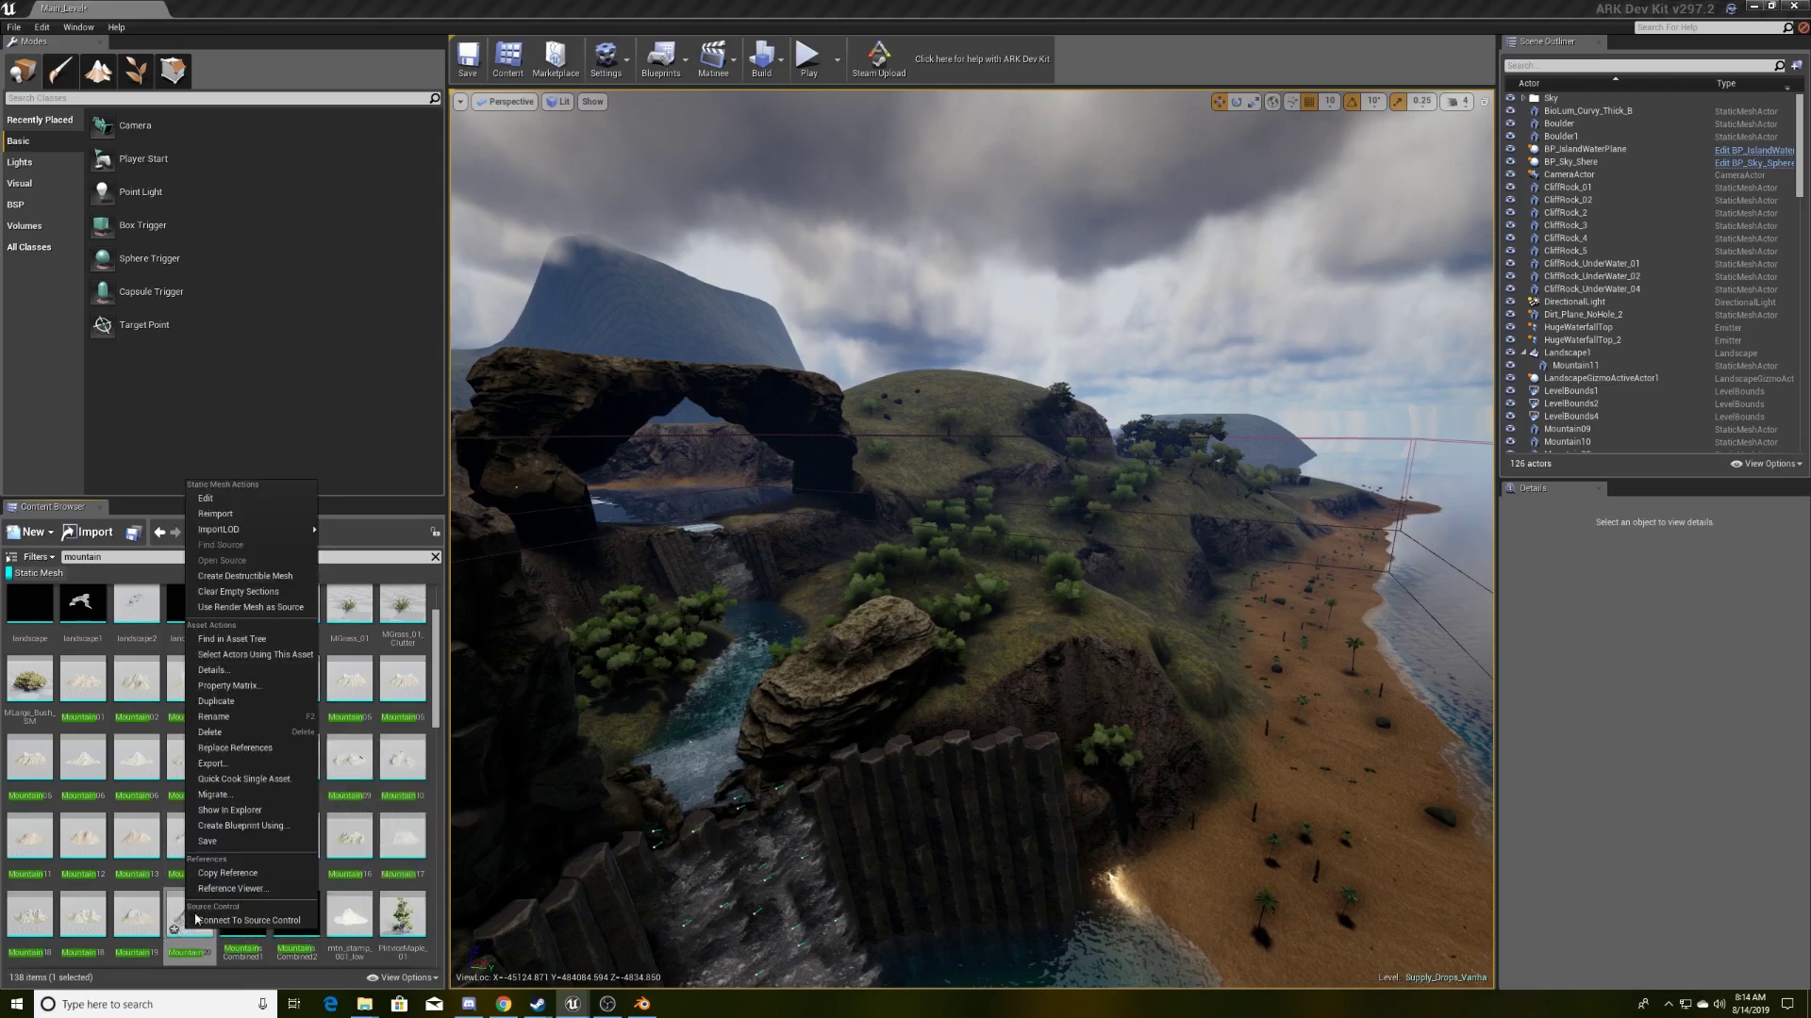
left_click(215, 763)
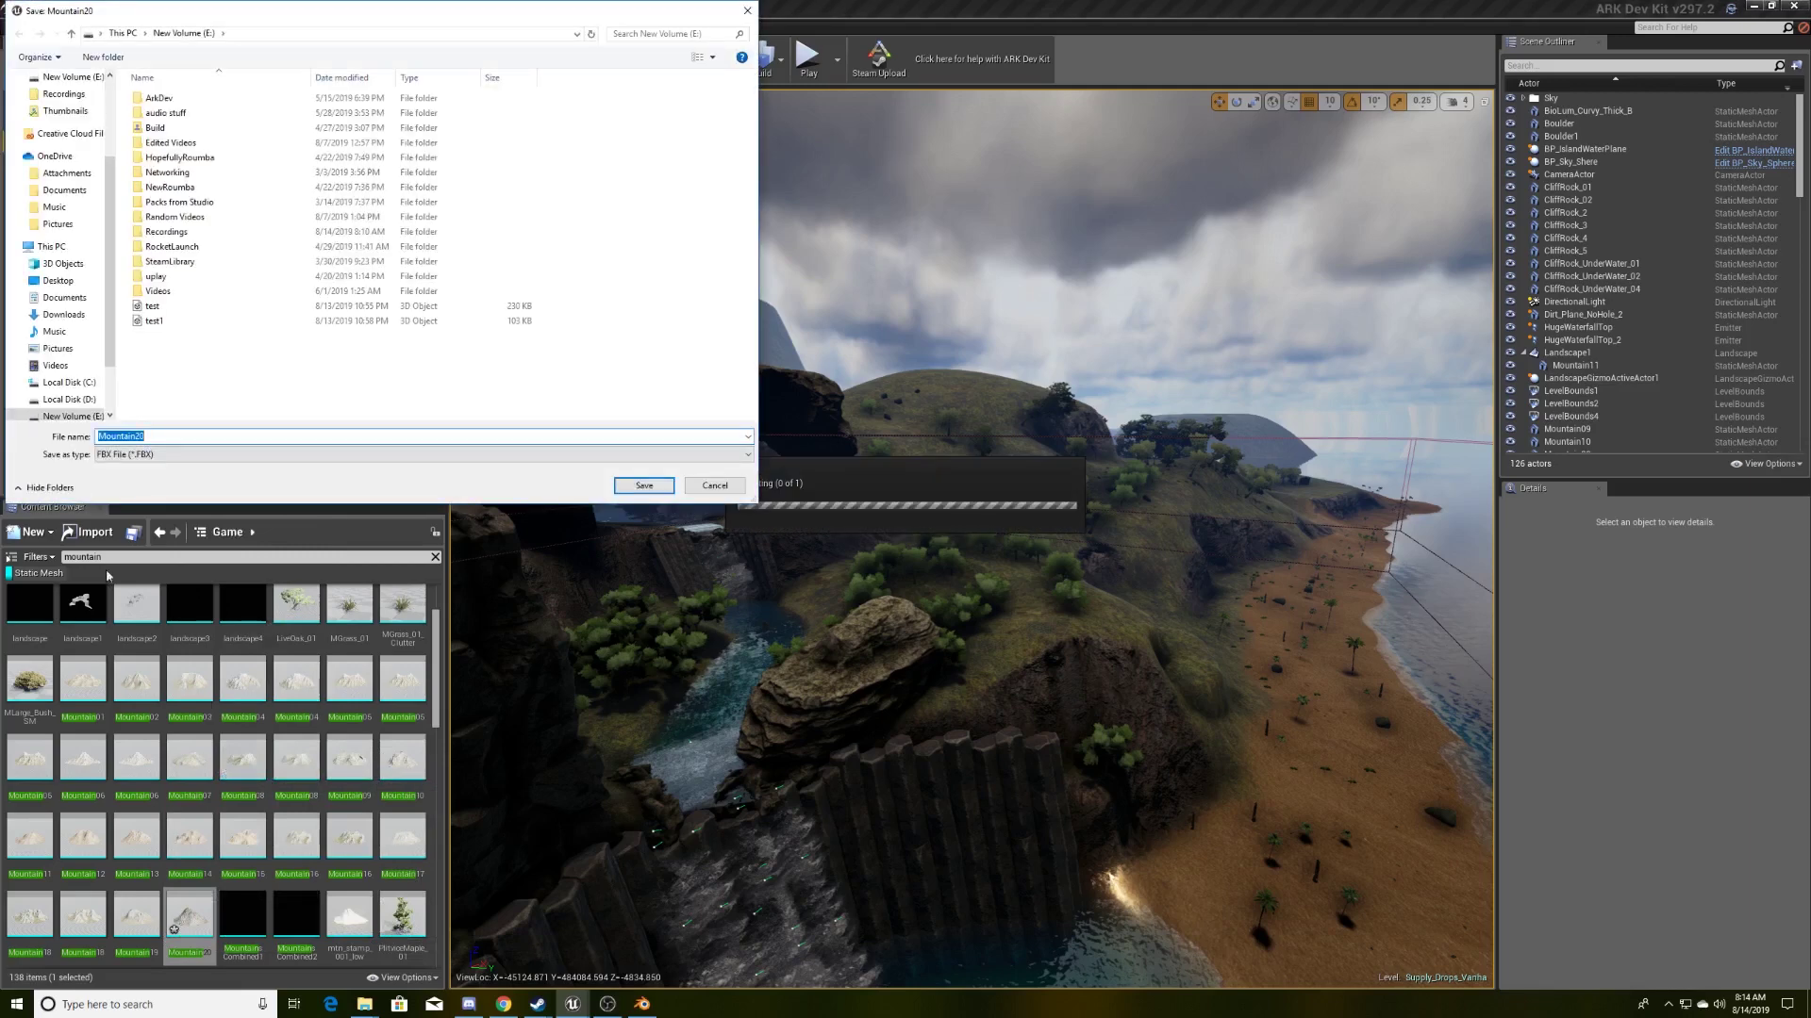
left_click(142, 454)
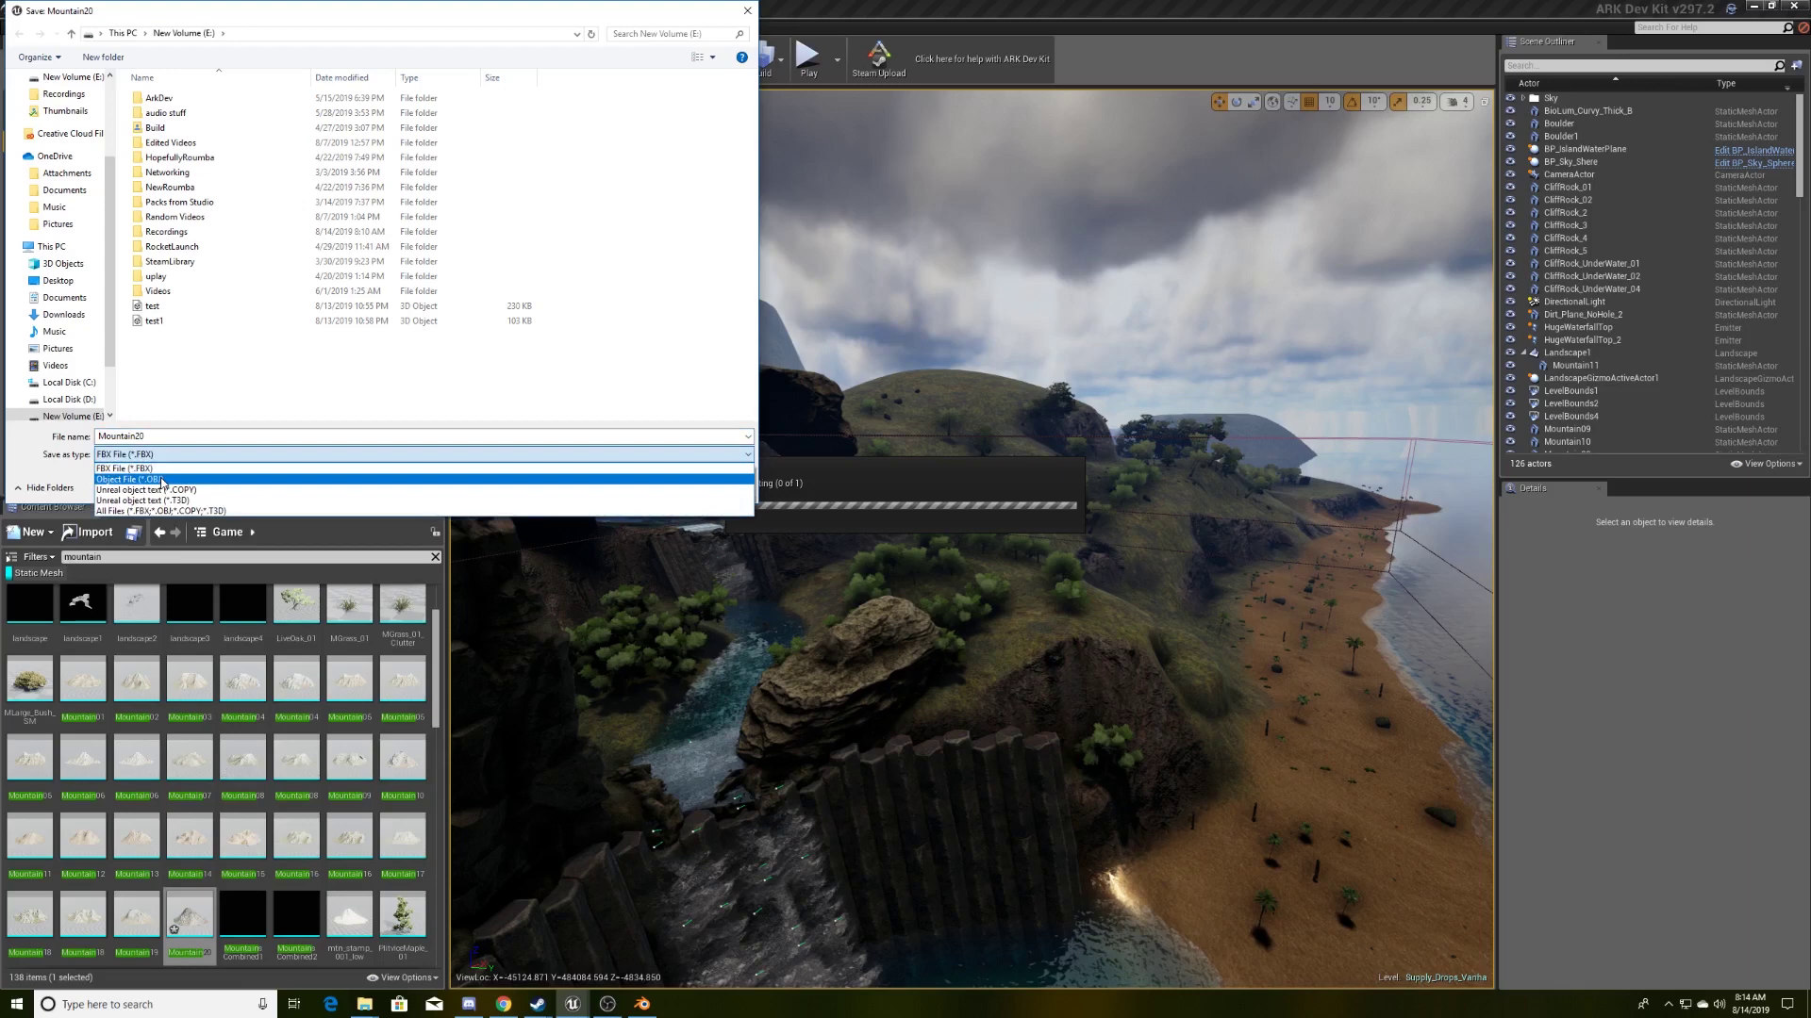
left_click(162, 480)
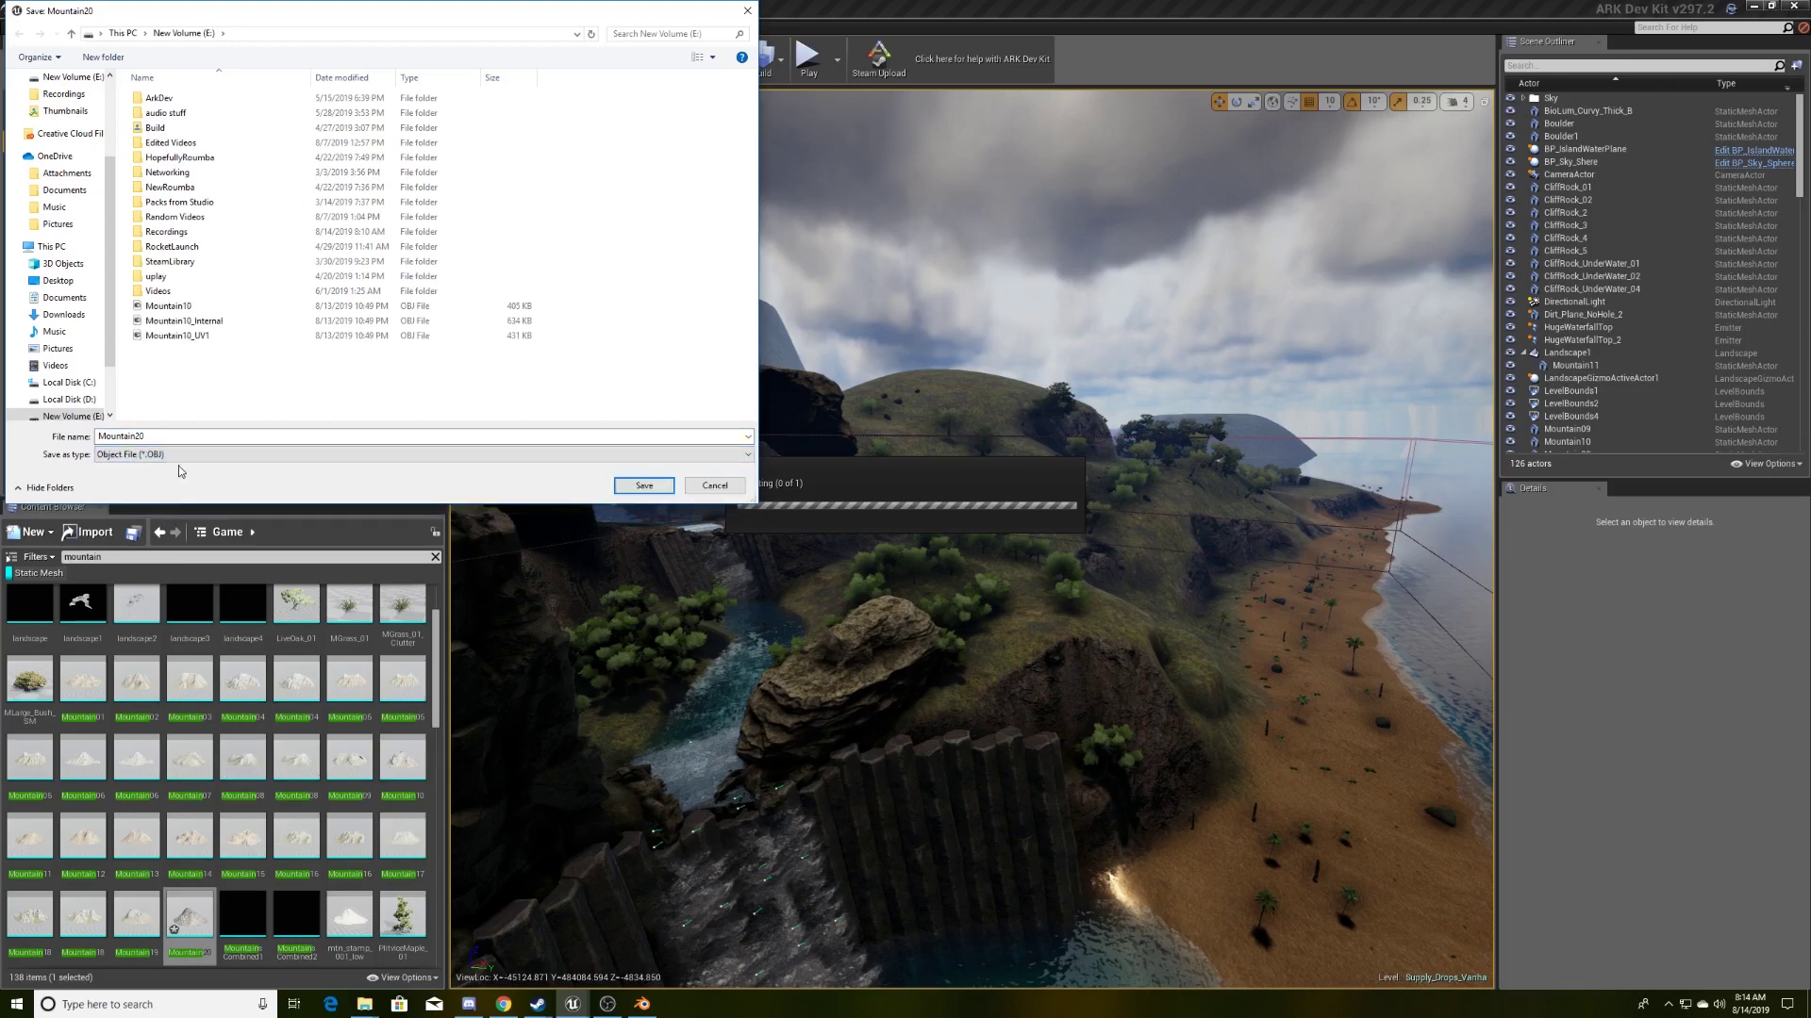
left_click(641, 485)
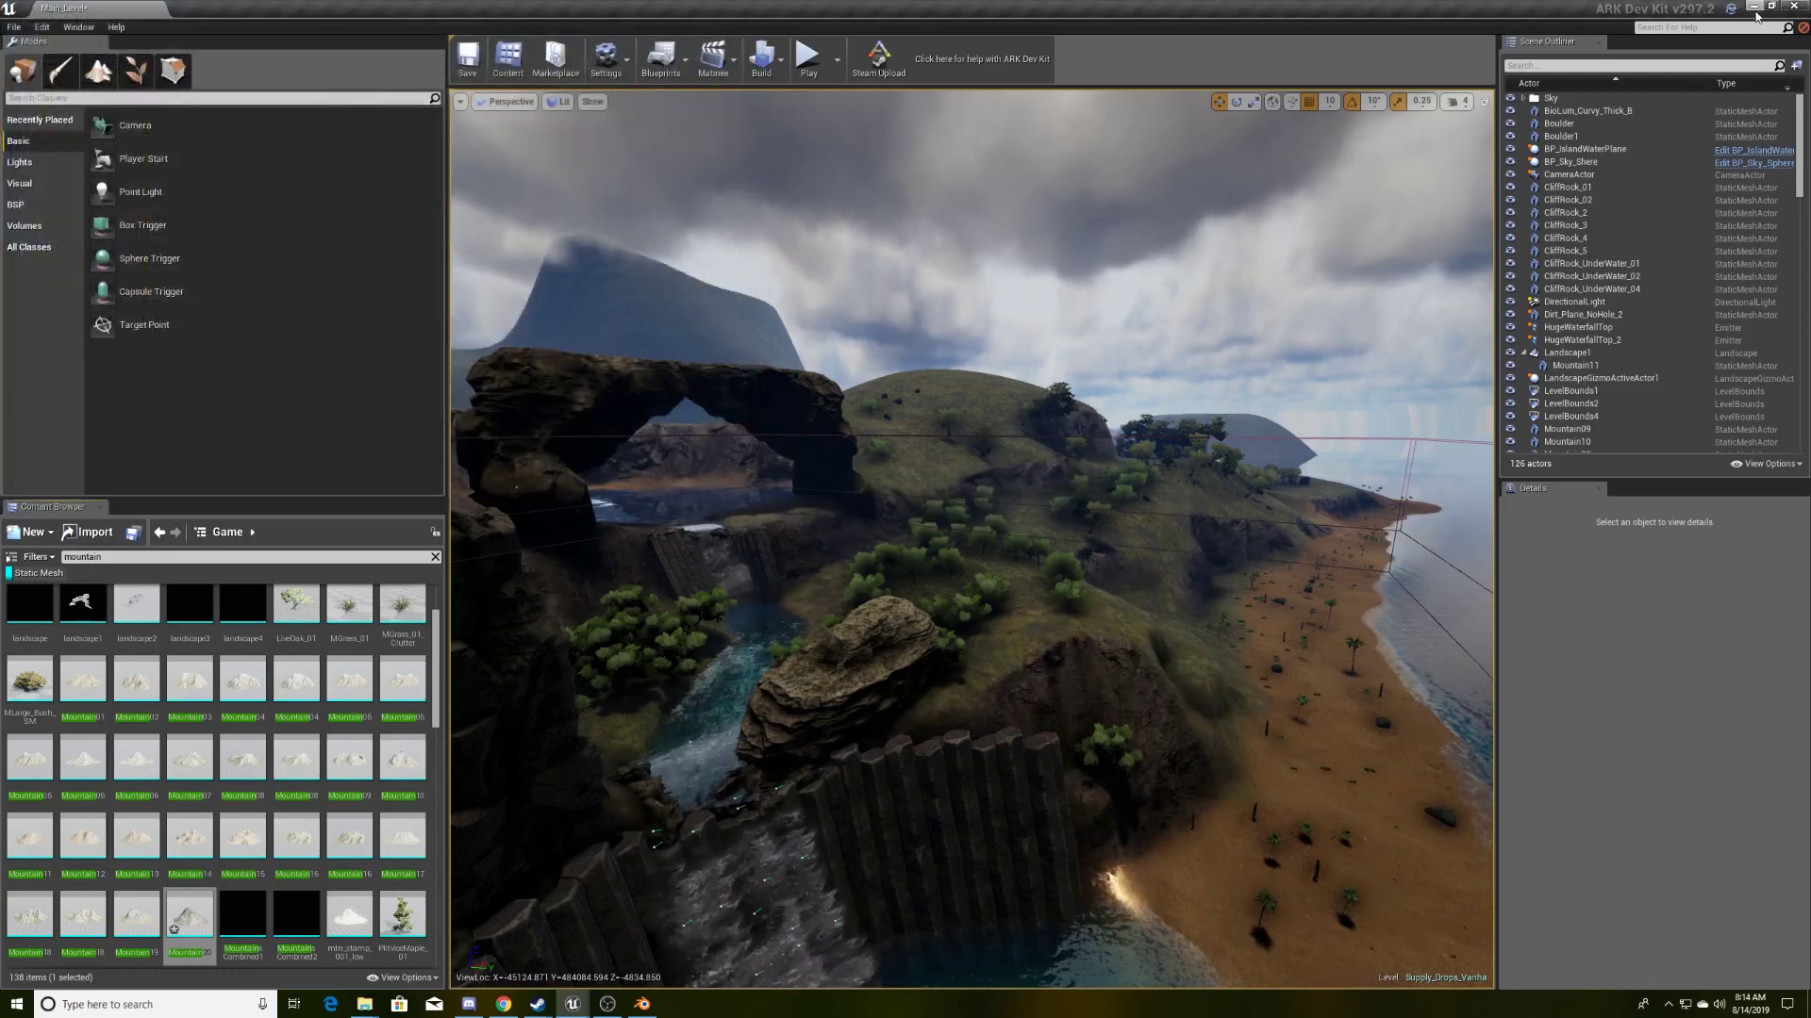
- In Blender's Wavefront (.obj) importer, select the three Mountain20 OBJ files on E:
left_click(645, 1003)
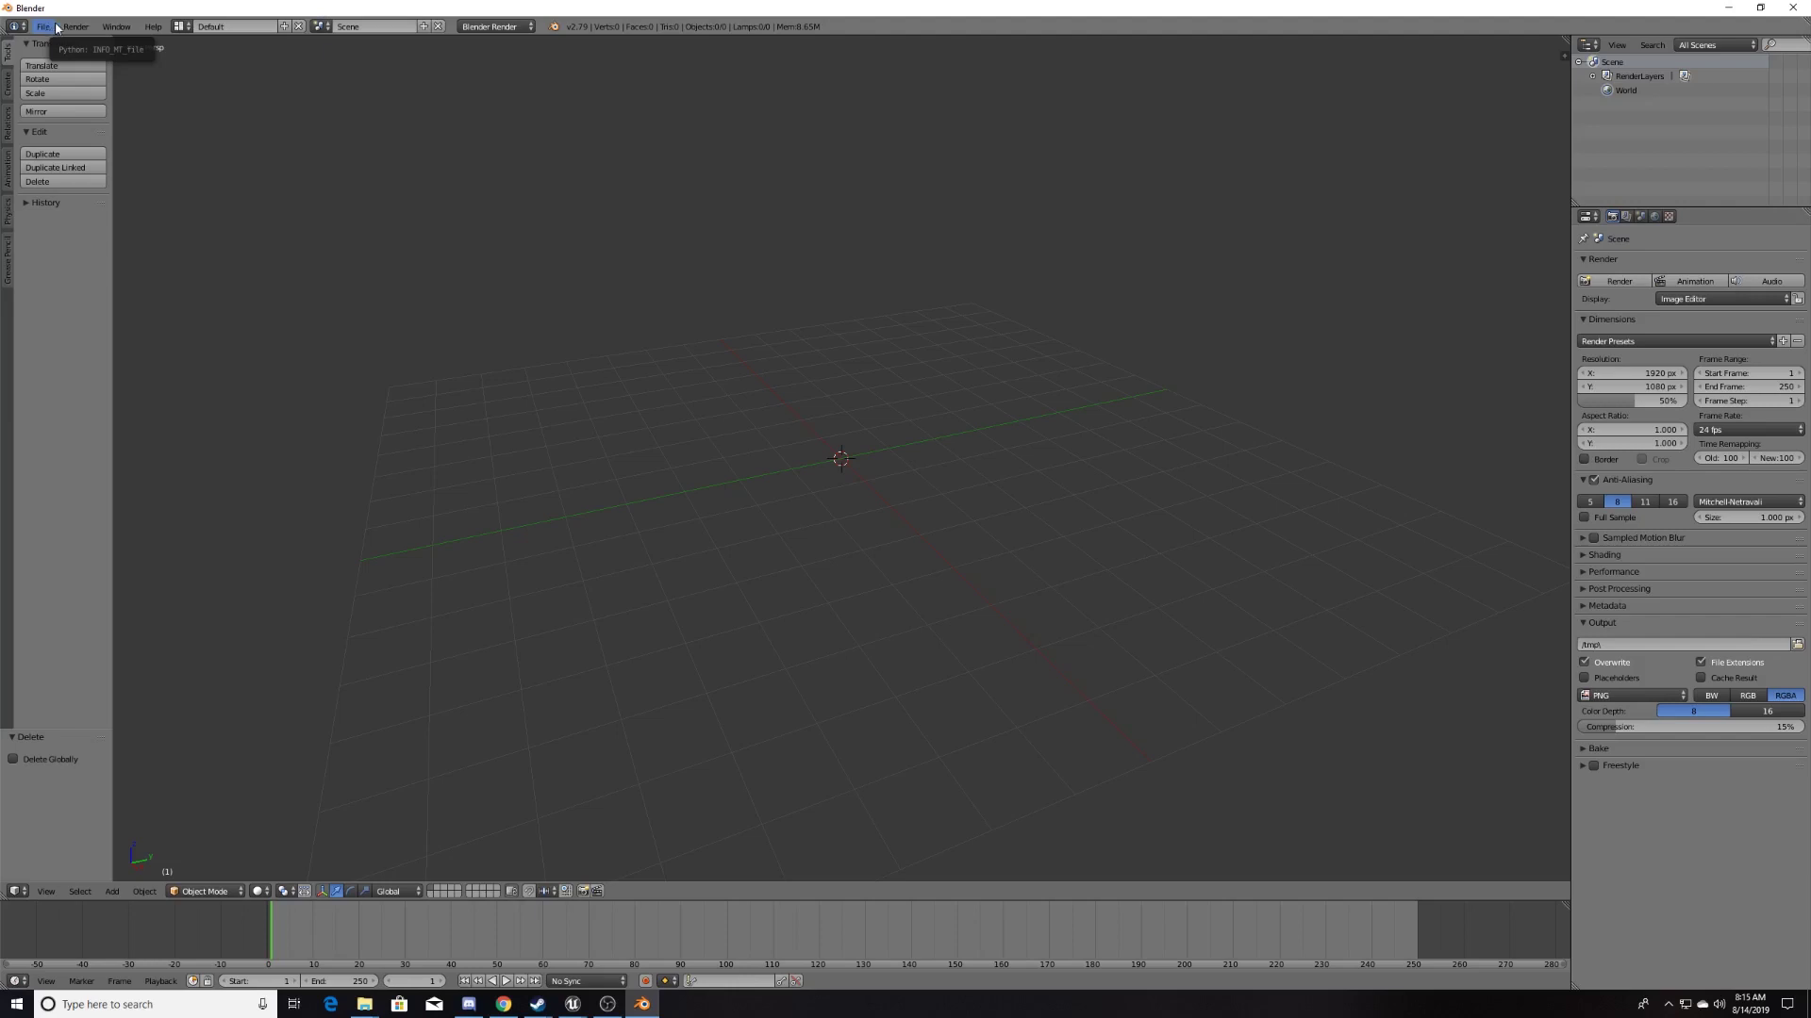
left_click(41, 28)
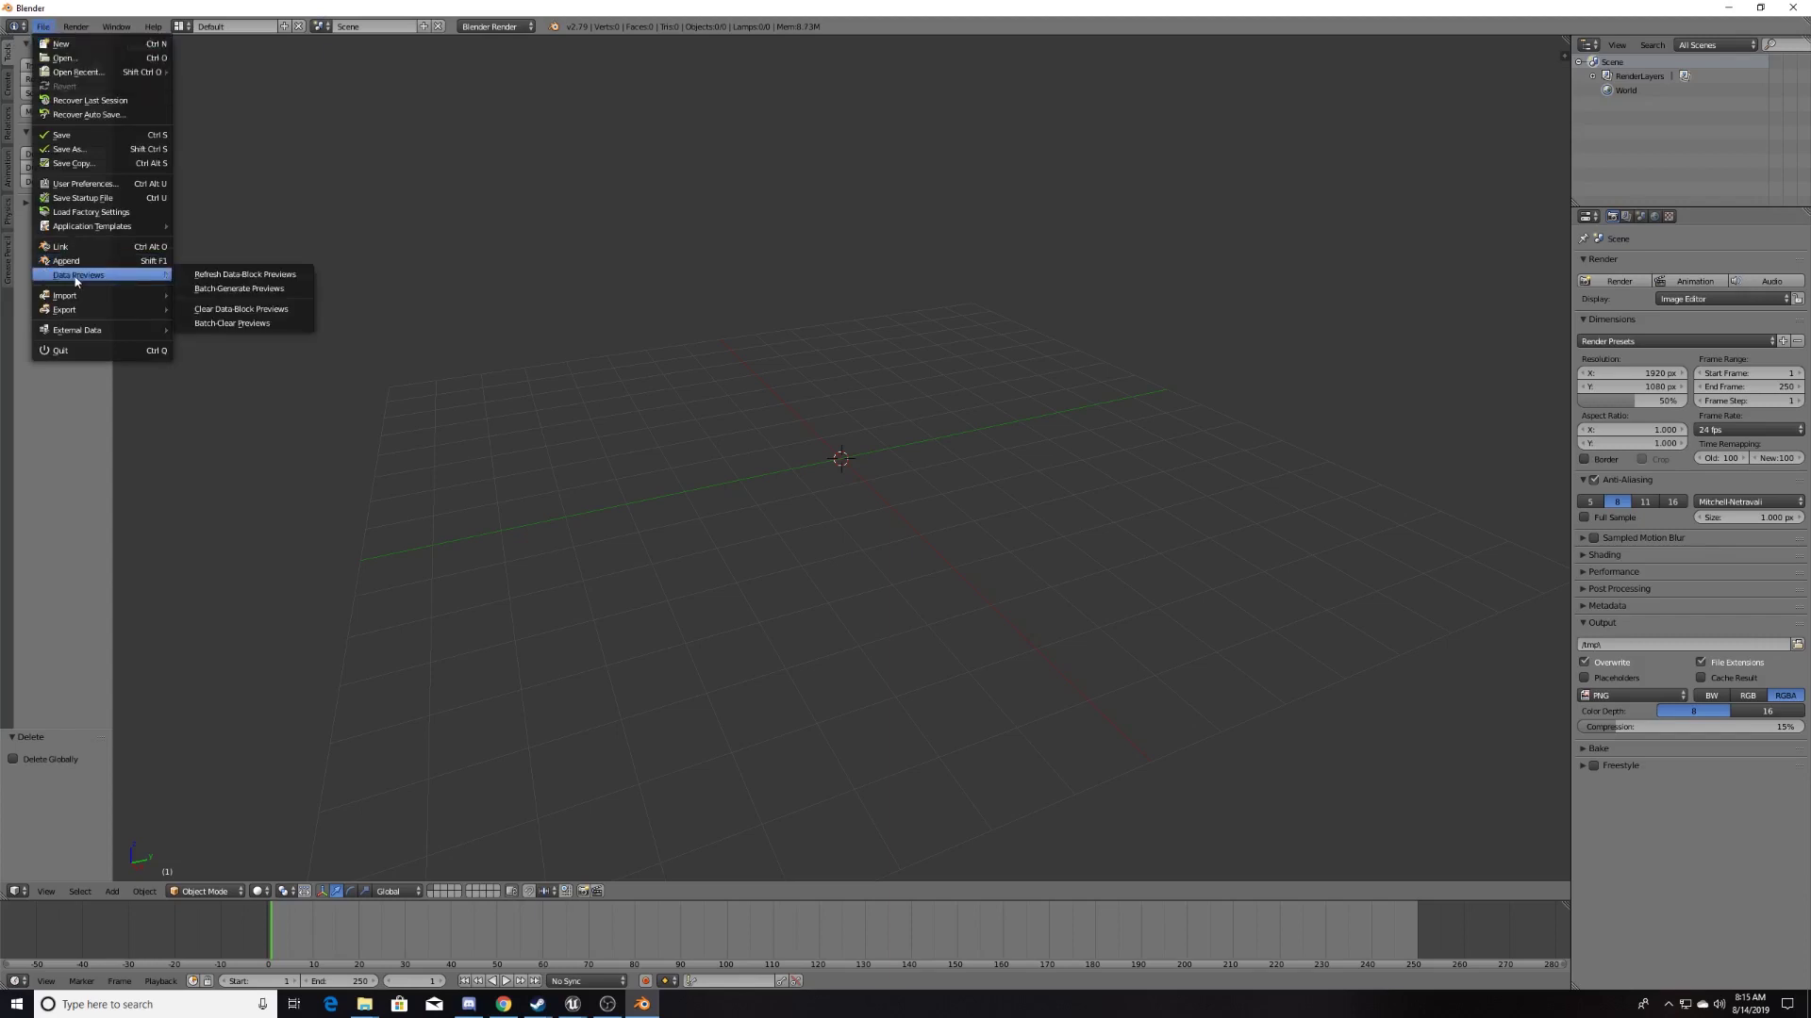
mouse_move(85, 294)
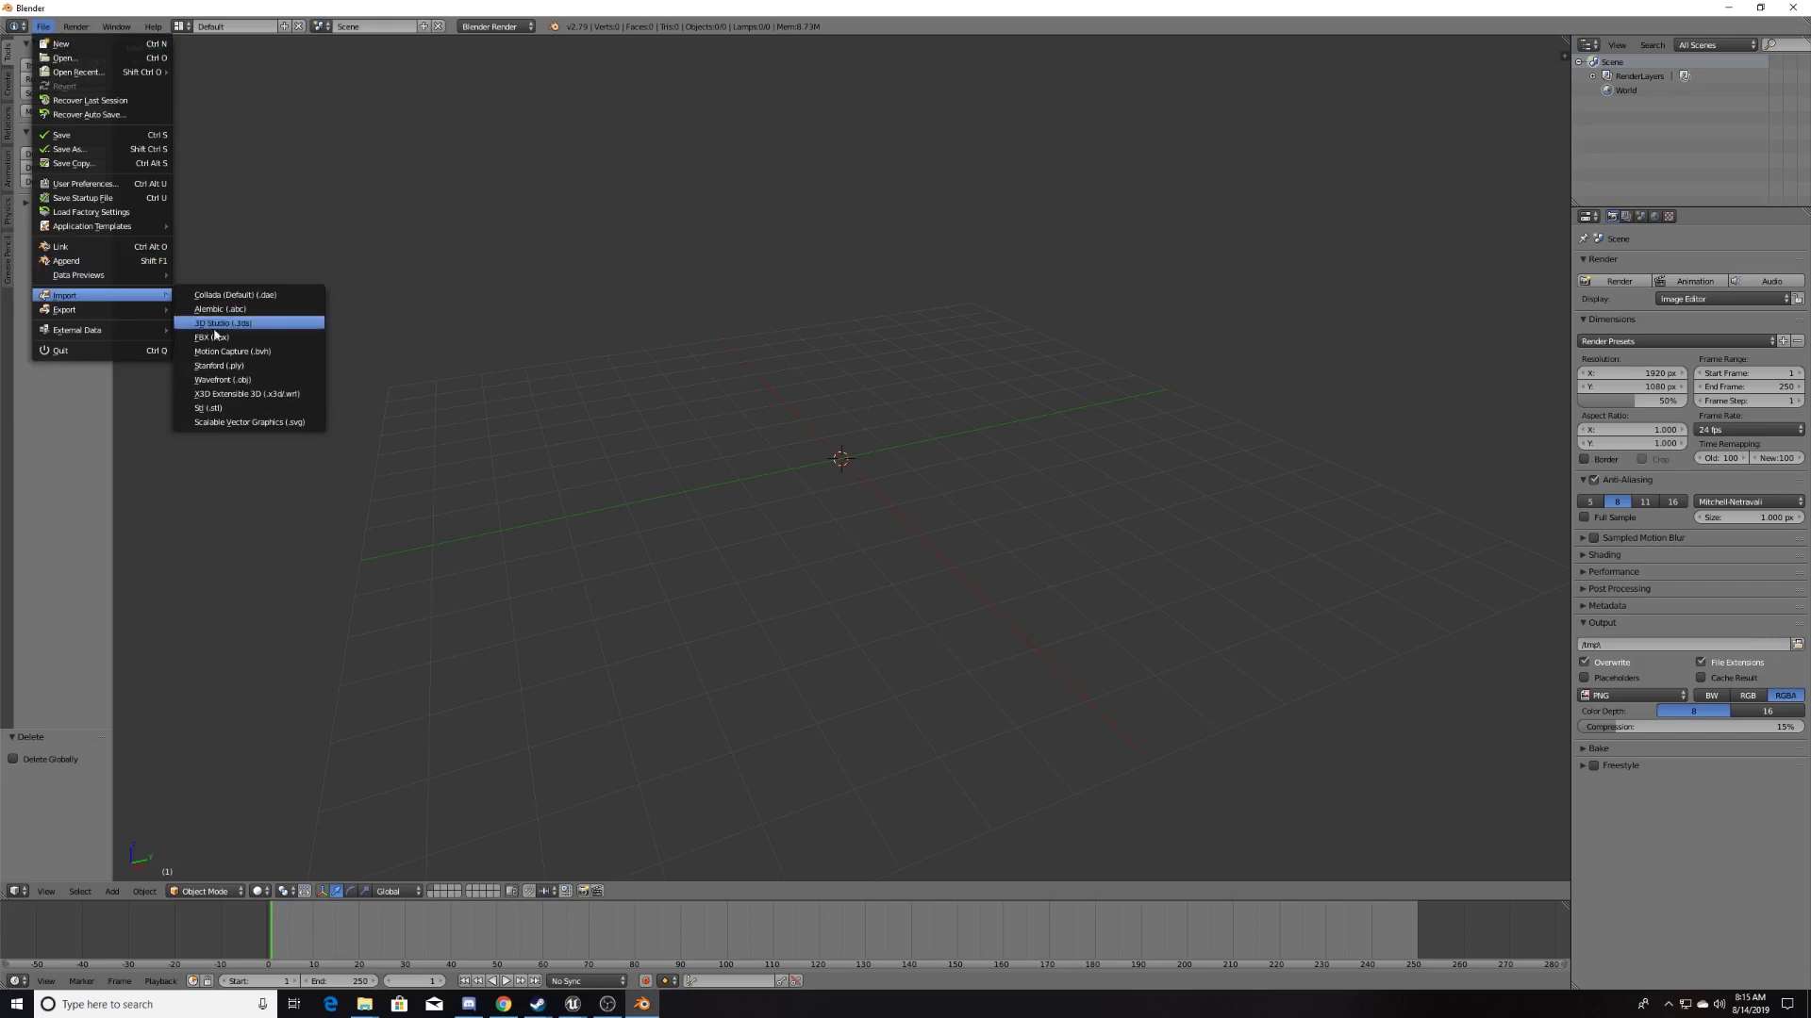
left_click(263, 381)
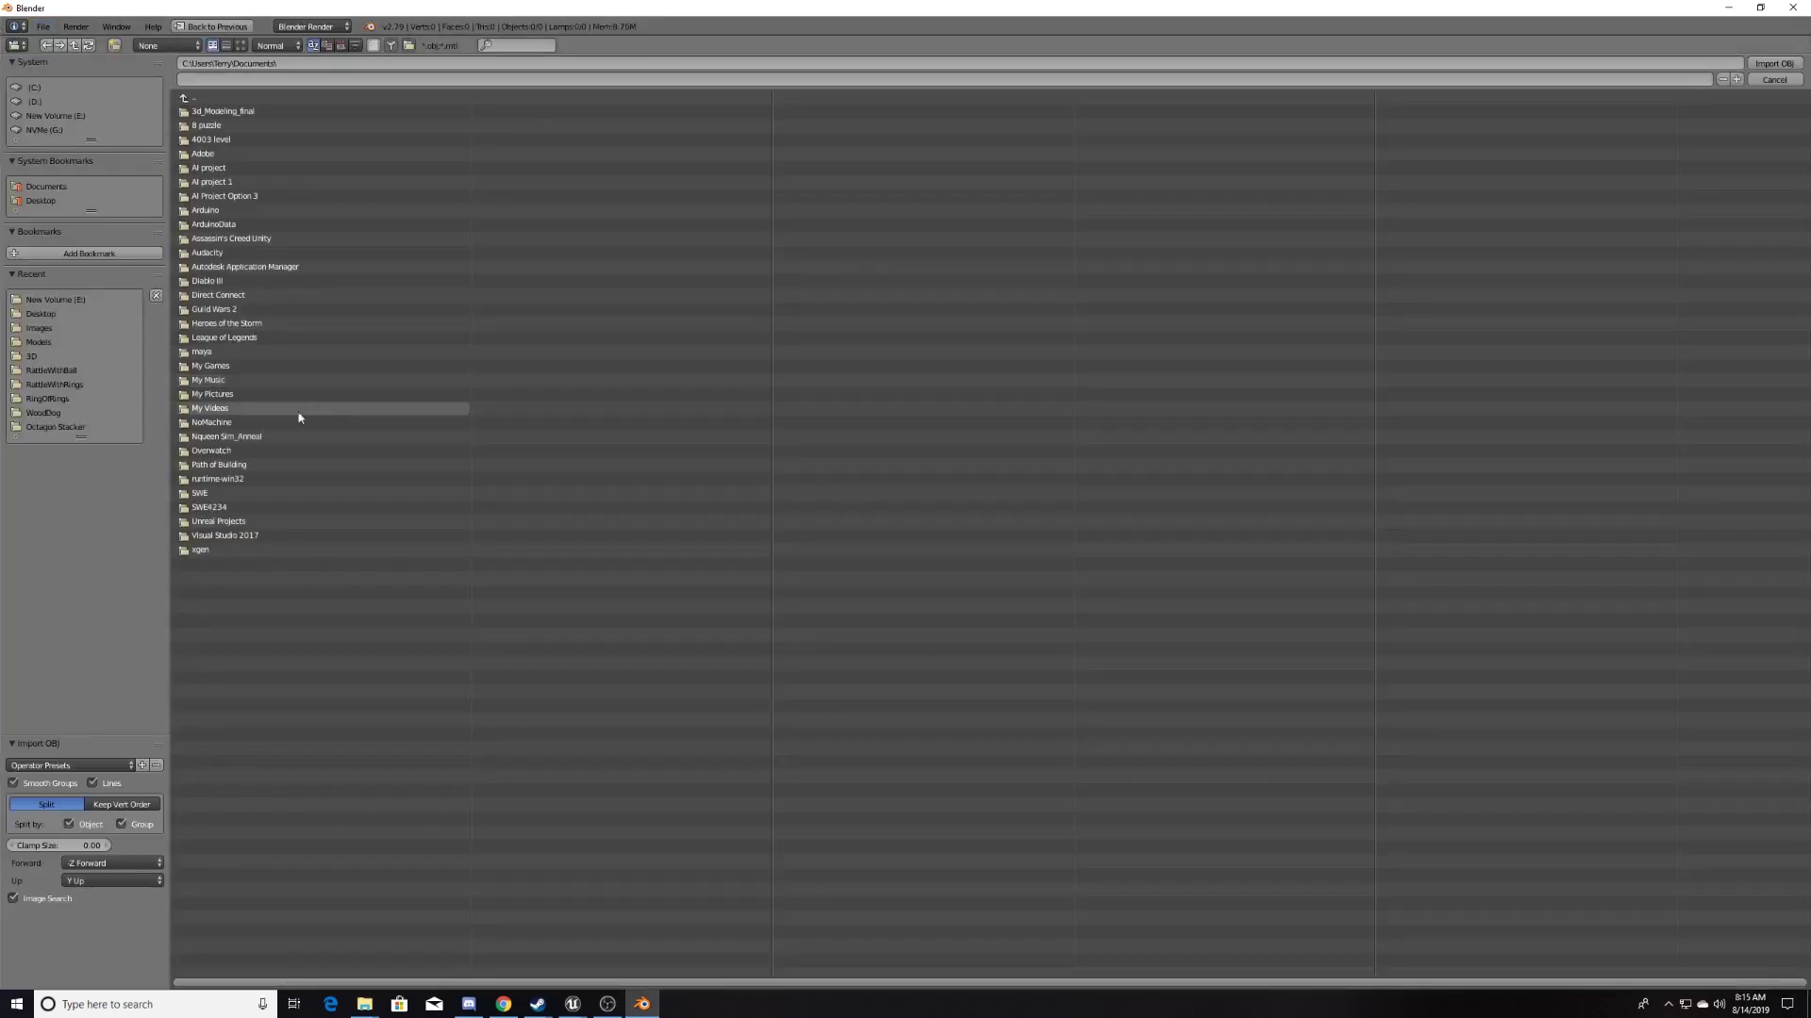
left_click(60, 115)
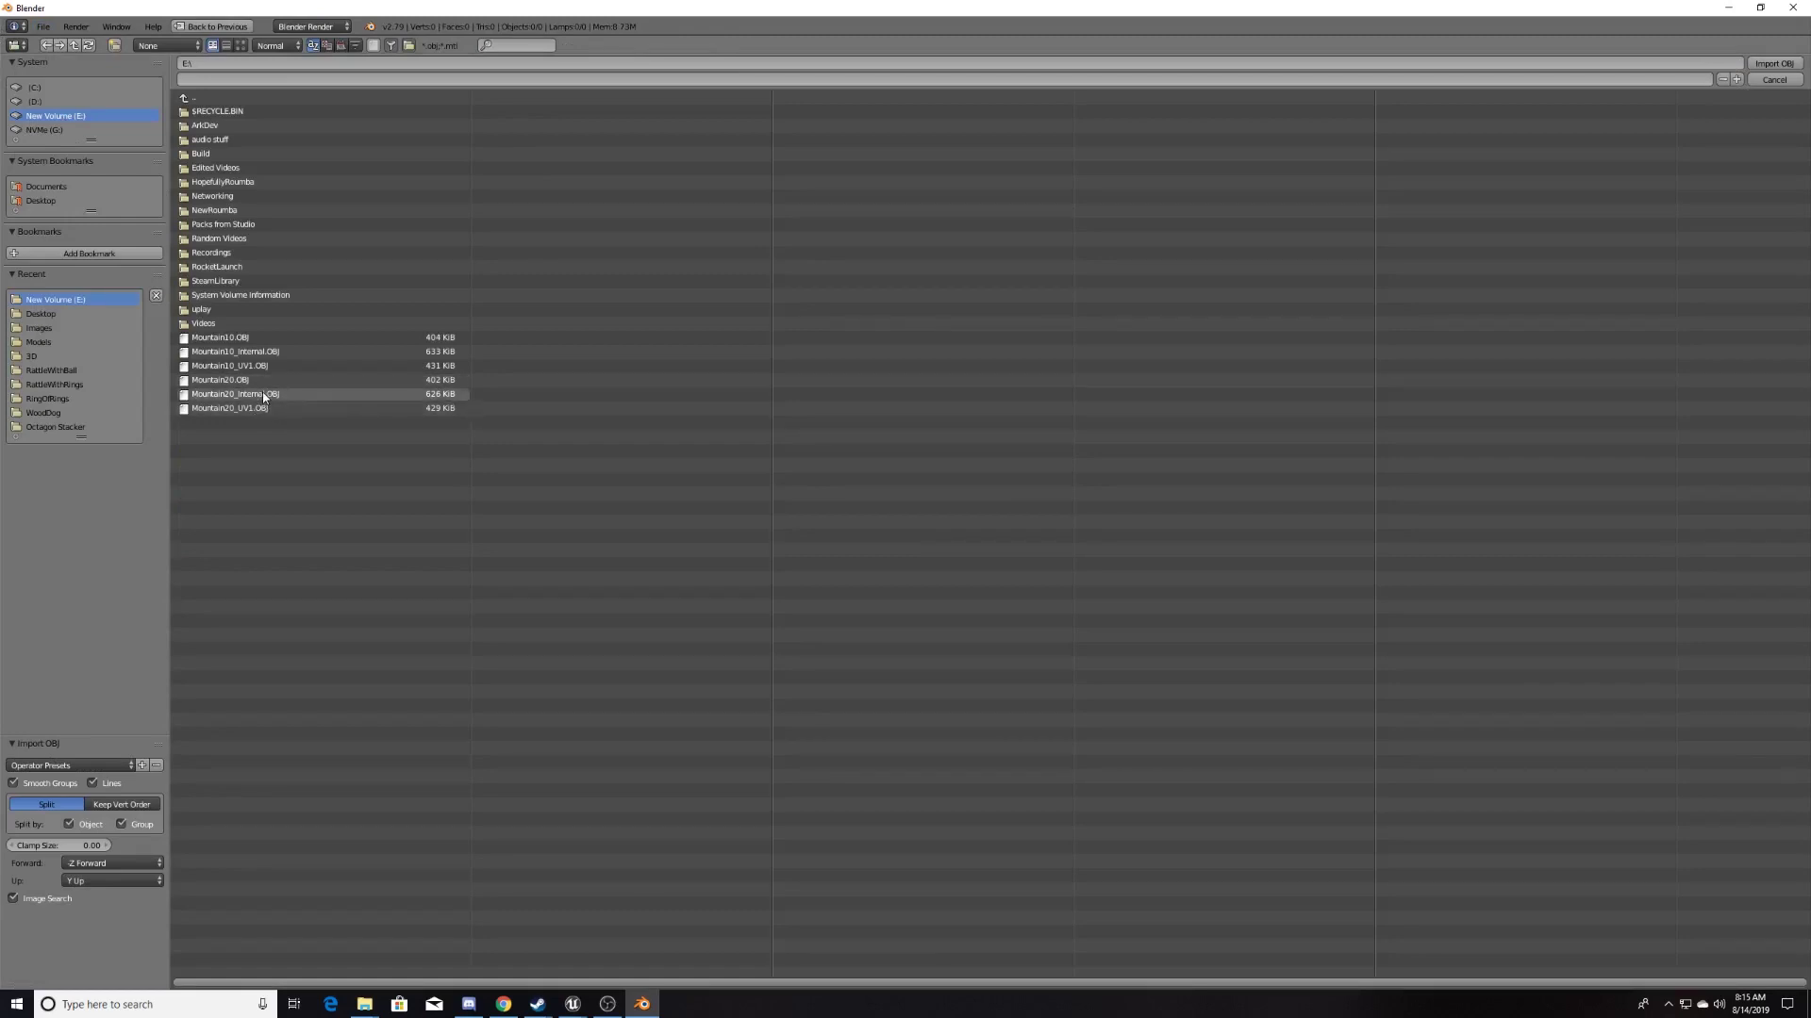
left_click(251, 410)
left_click_drag(250, 384, 351, 409)
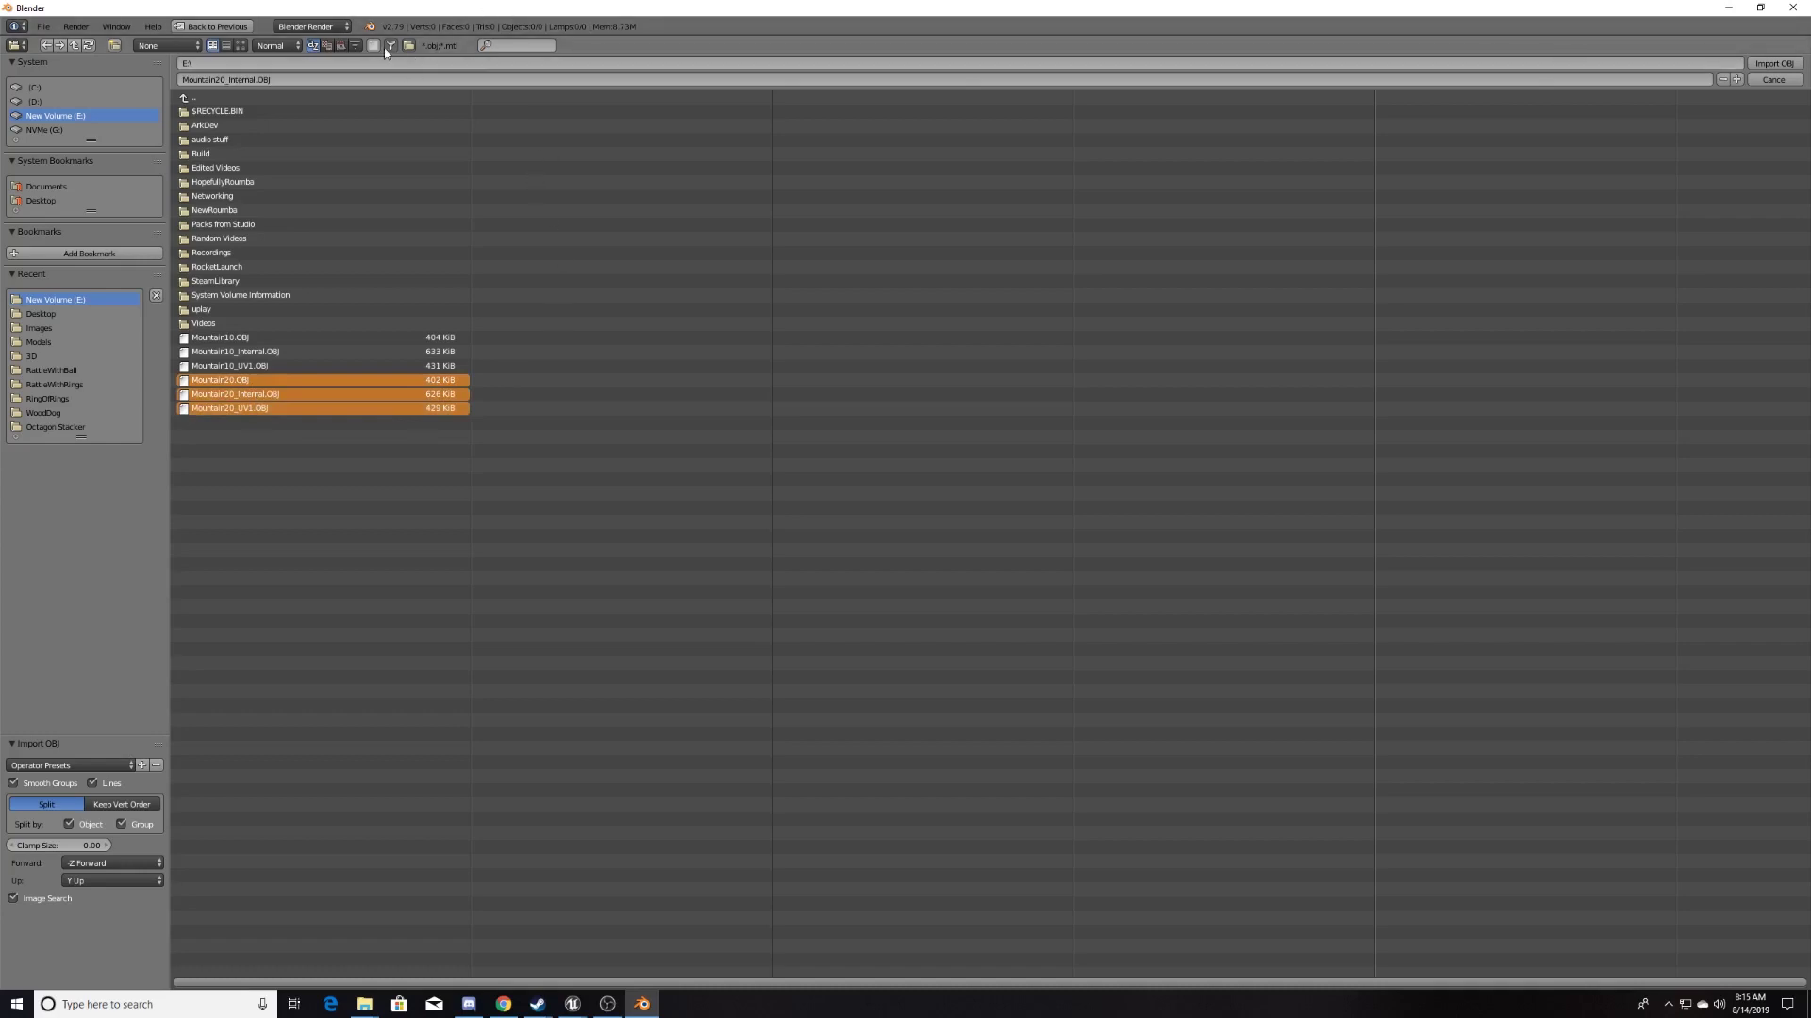
- Import the selected Mountain20 OBJ files and view the imported mountain
left_click(1774, 63)
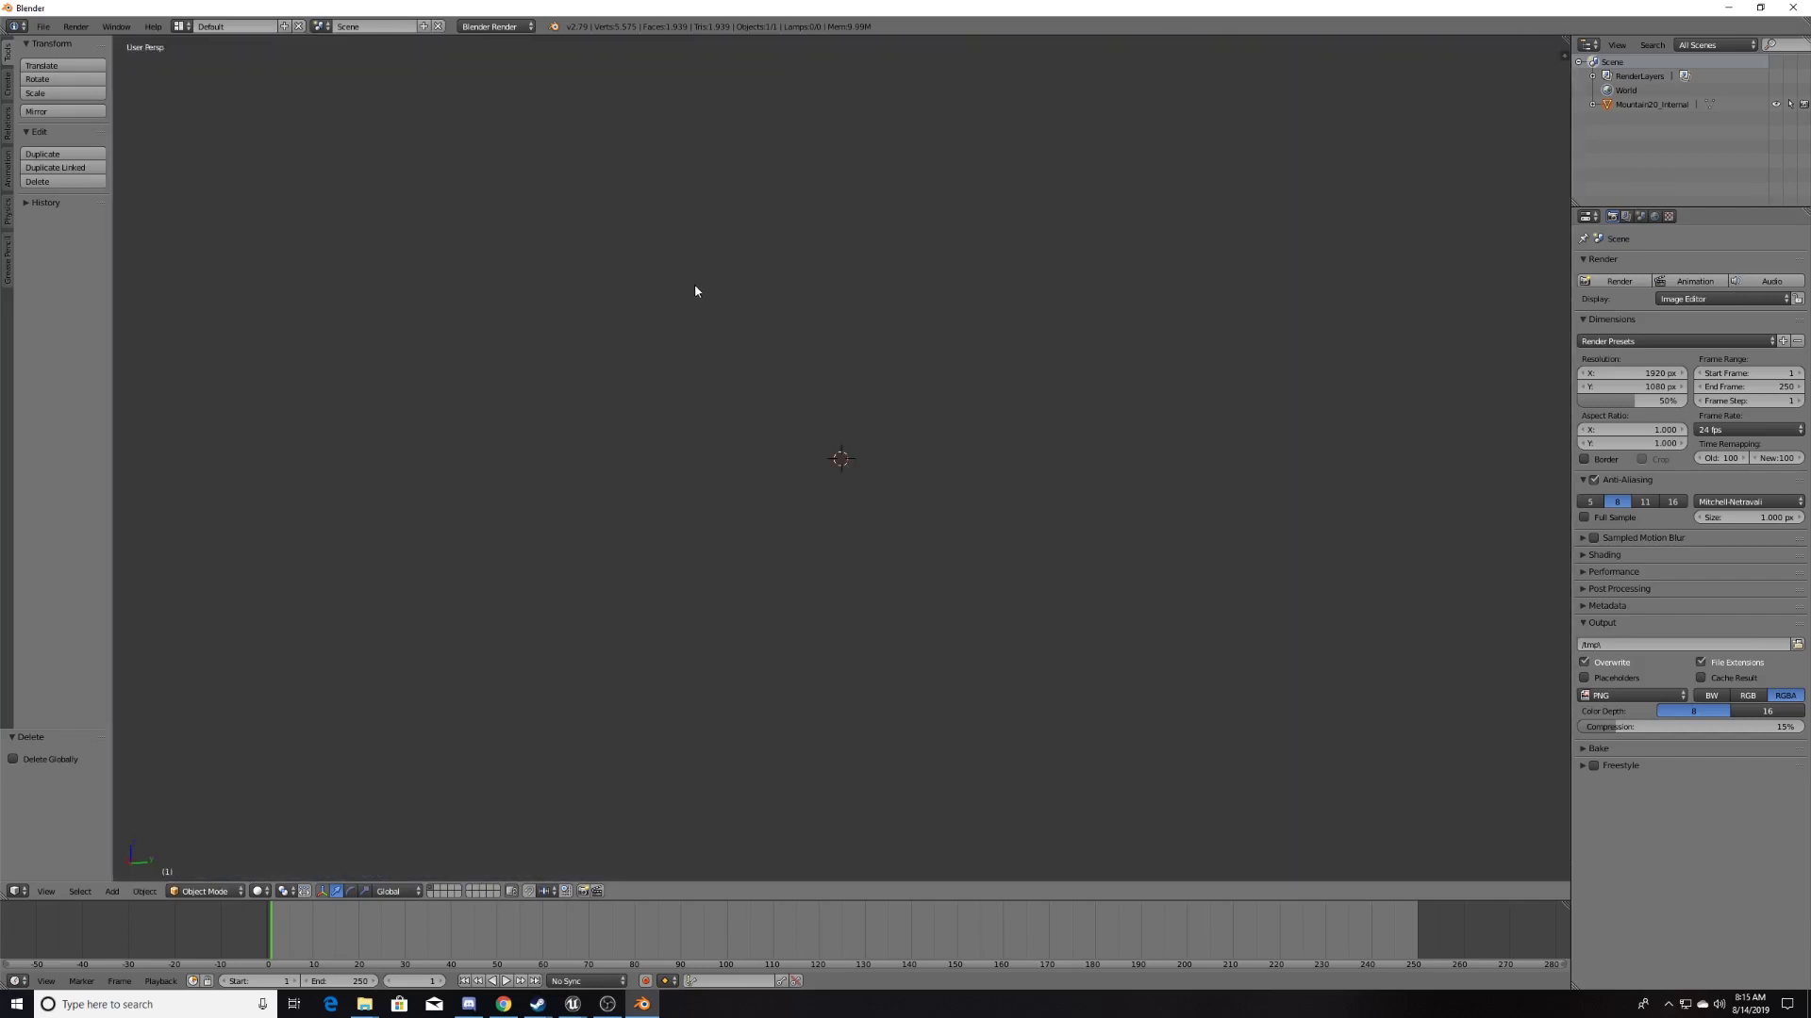
mouse_move(694, 291)
middle_mouse_down()
mouse_move(756, 364)
mouse_move(1038, 424)
mouse_move(987, 380)
mouse_move(945, 424)
mouse_move(1035, 479)
mouse_move(1043, 433)
mouse_move(929, 321)
mouse_move(975, 364)
mouse_move(1108, 301)
mouse_move(885, 366)
mouse_move(927, 363)
middle_mouse_up()
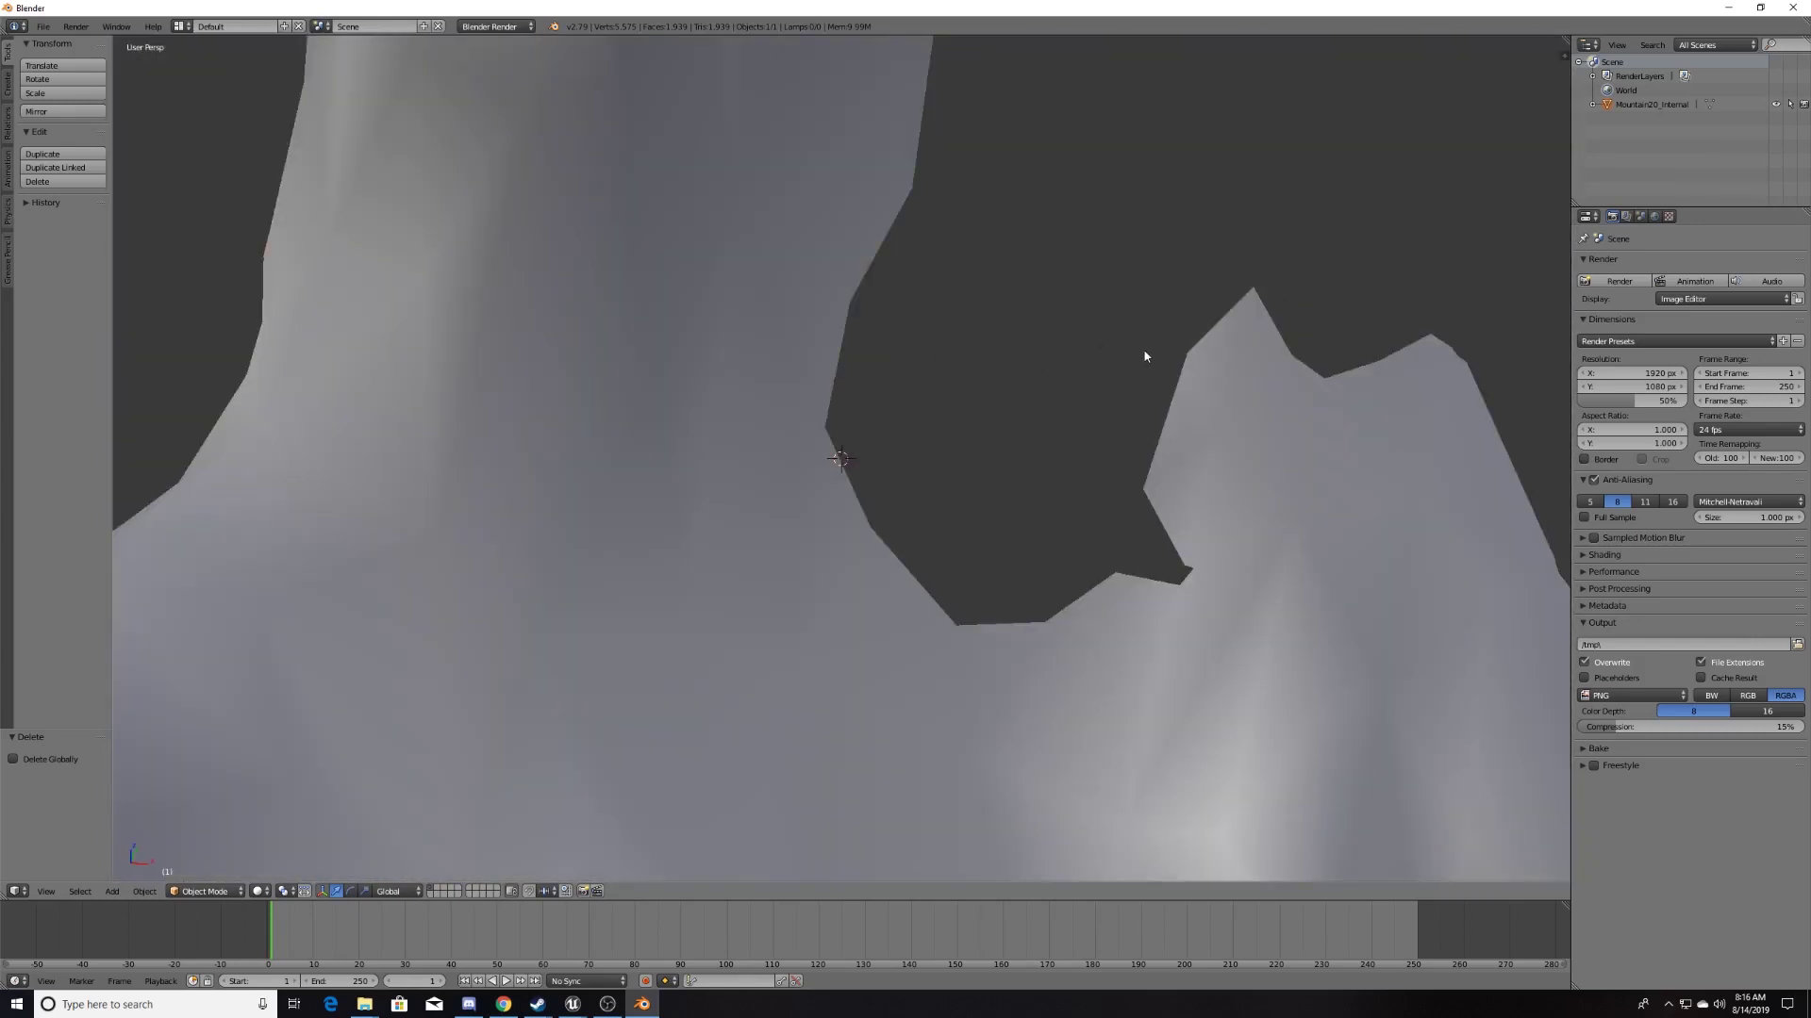
- Set Mountain20_Internal's Scale X, Y and Z to 0.05 in the Transform panel
left_click(1563, 56)
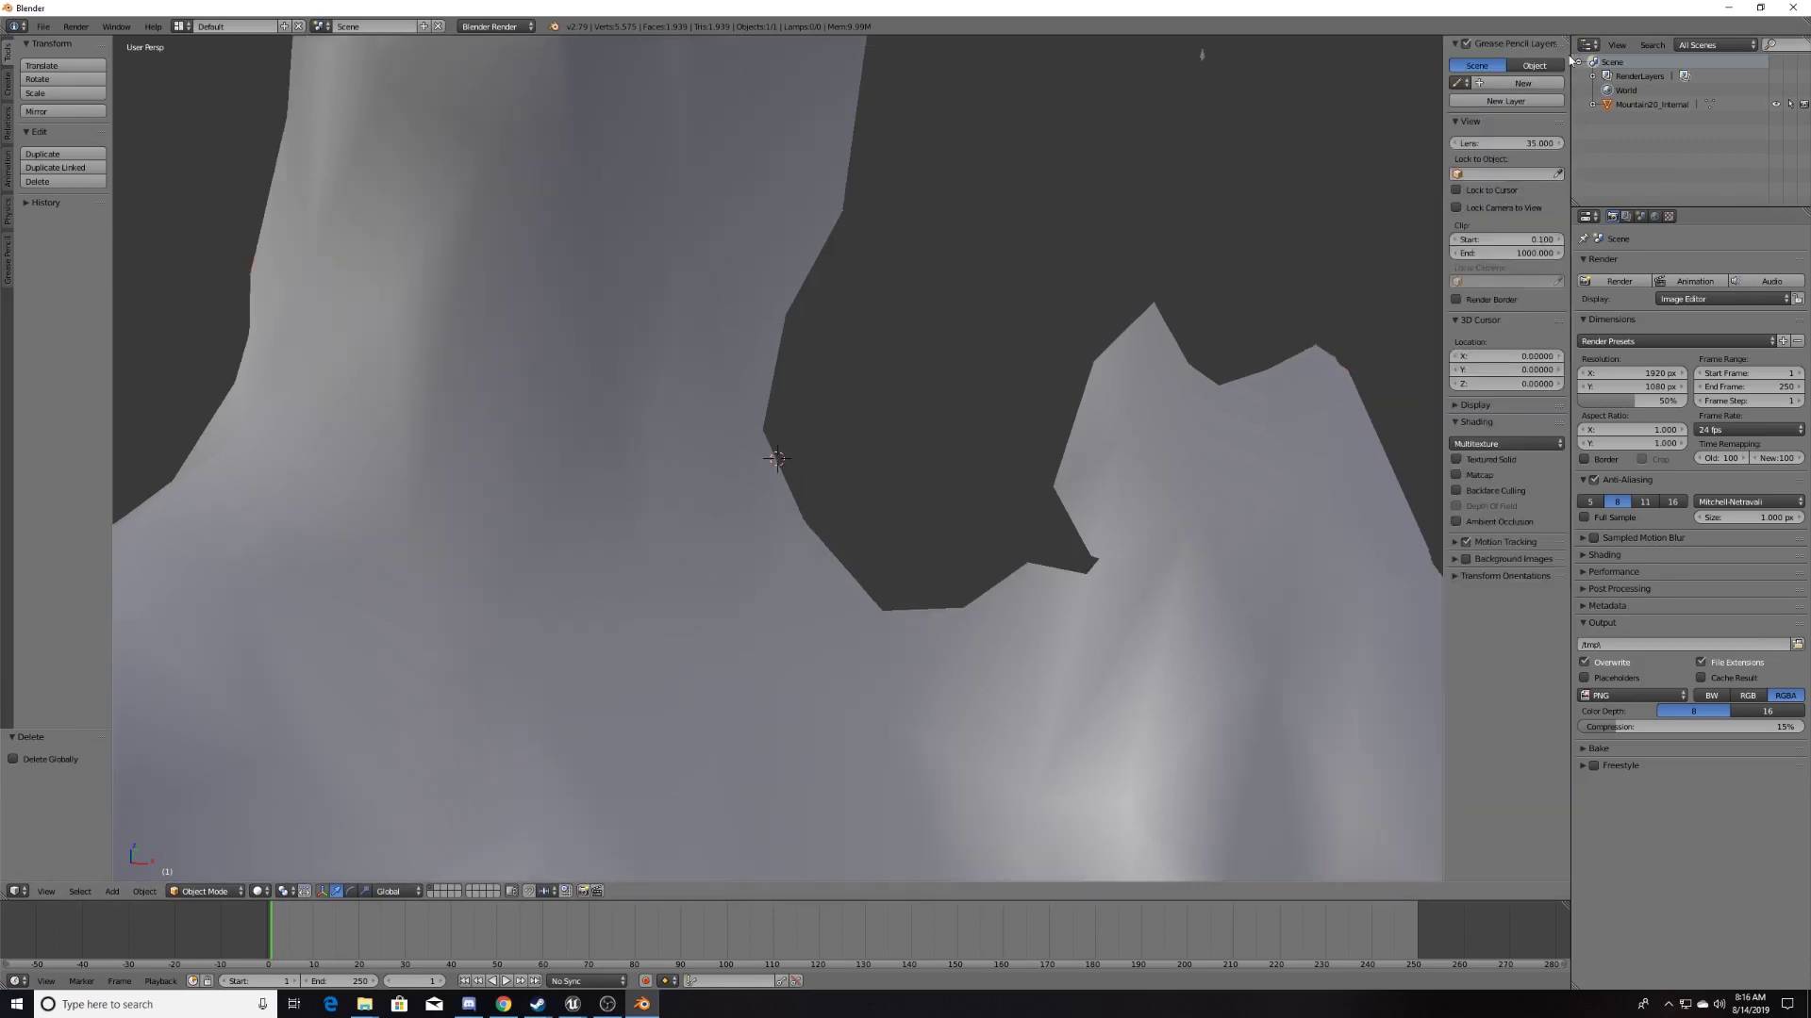
left_click(1646, 106)
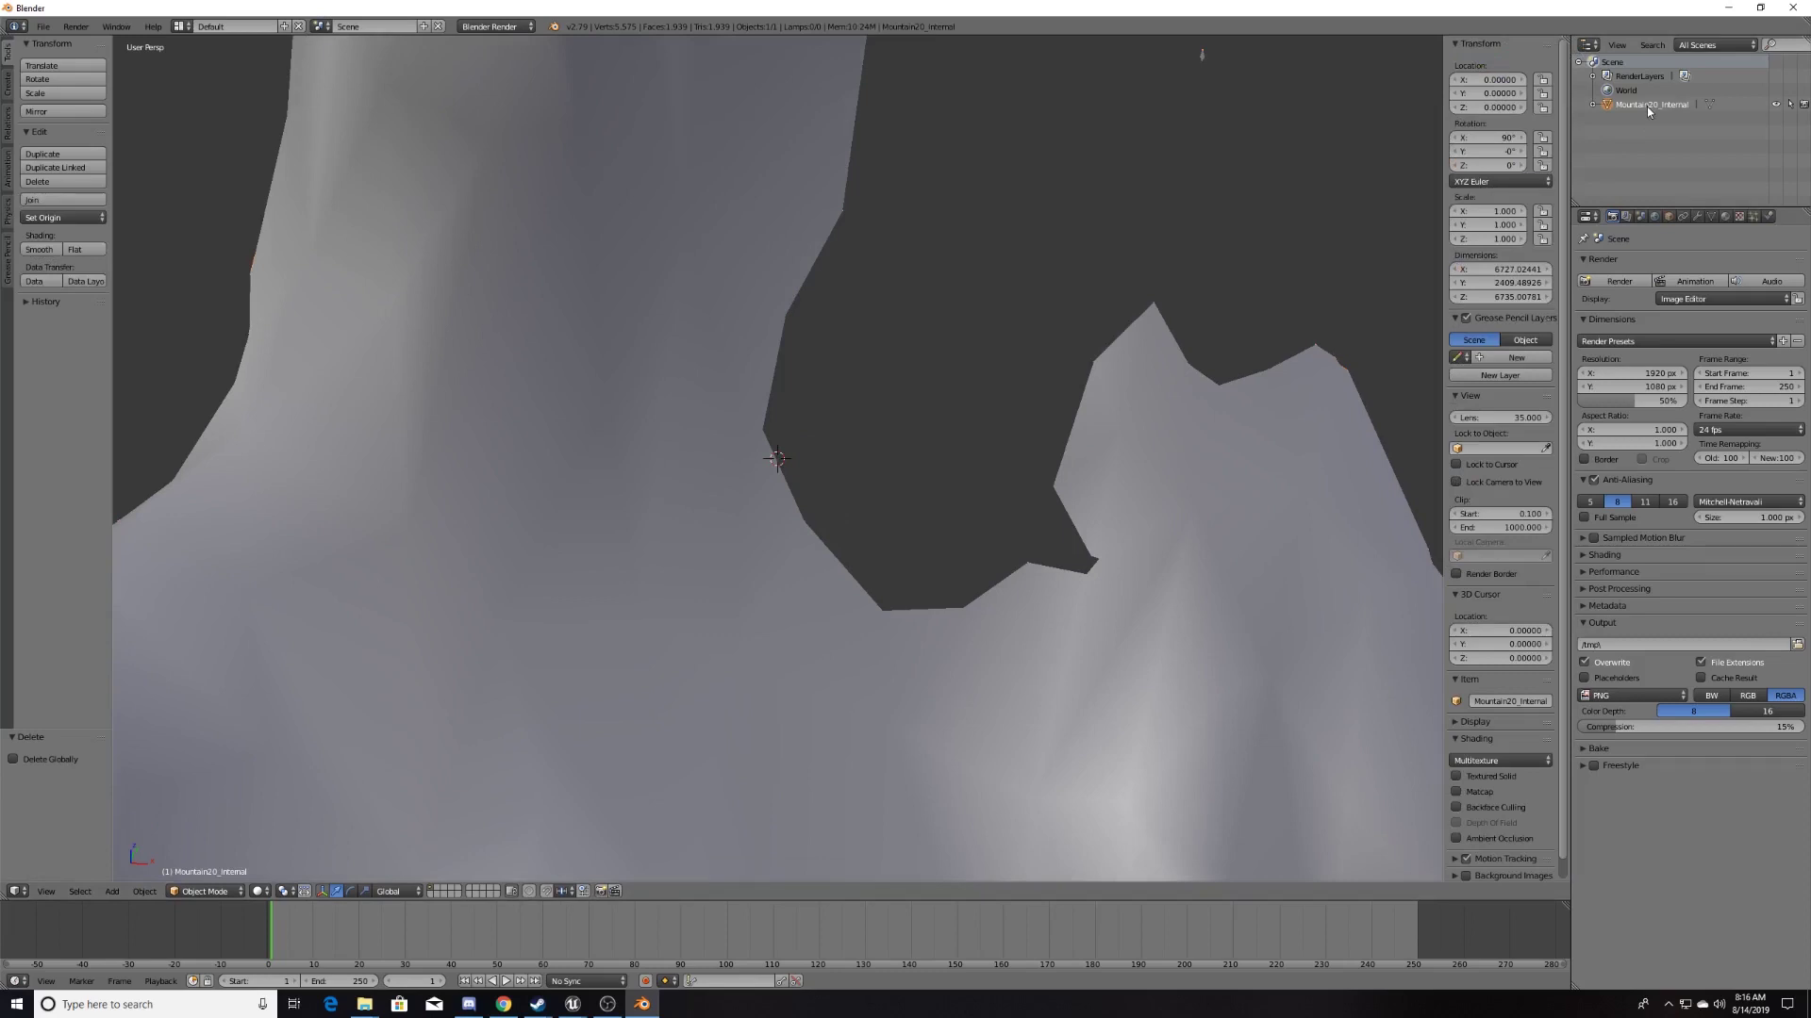
left_click(1496, 214)
type("05")
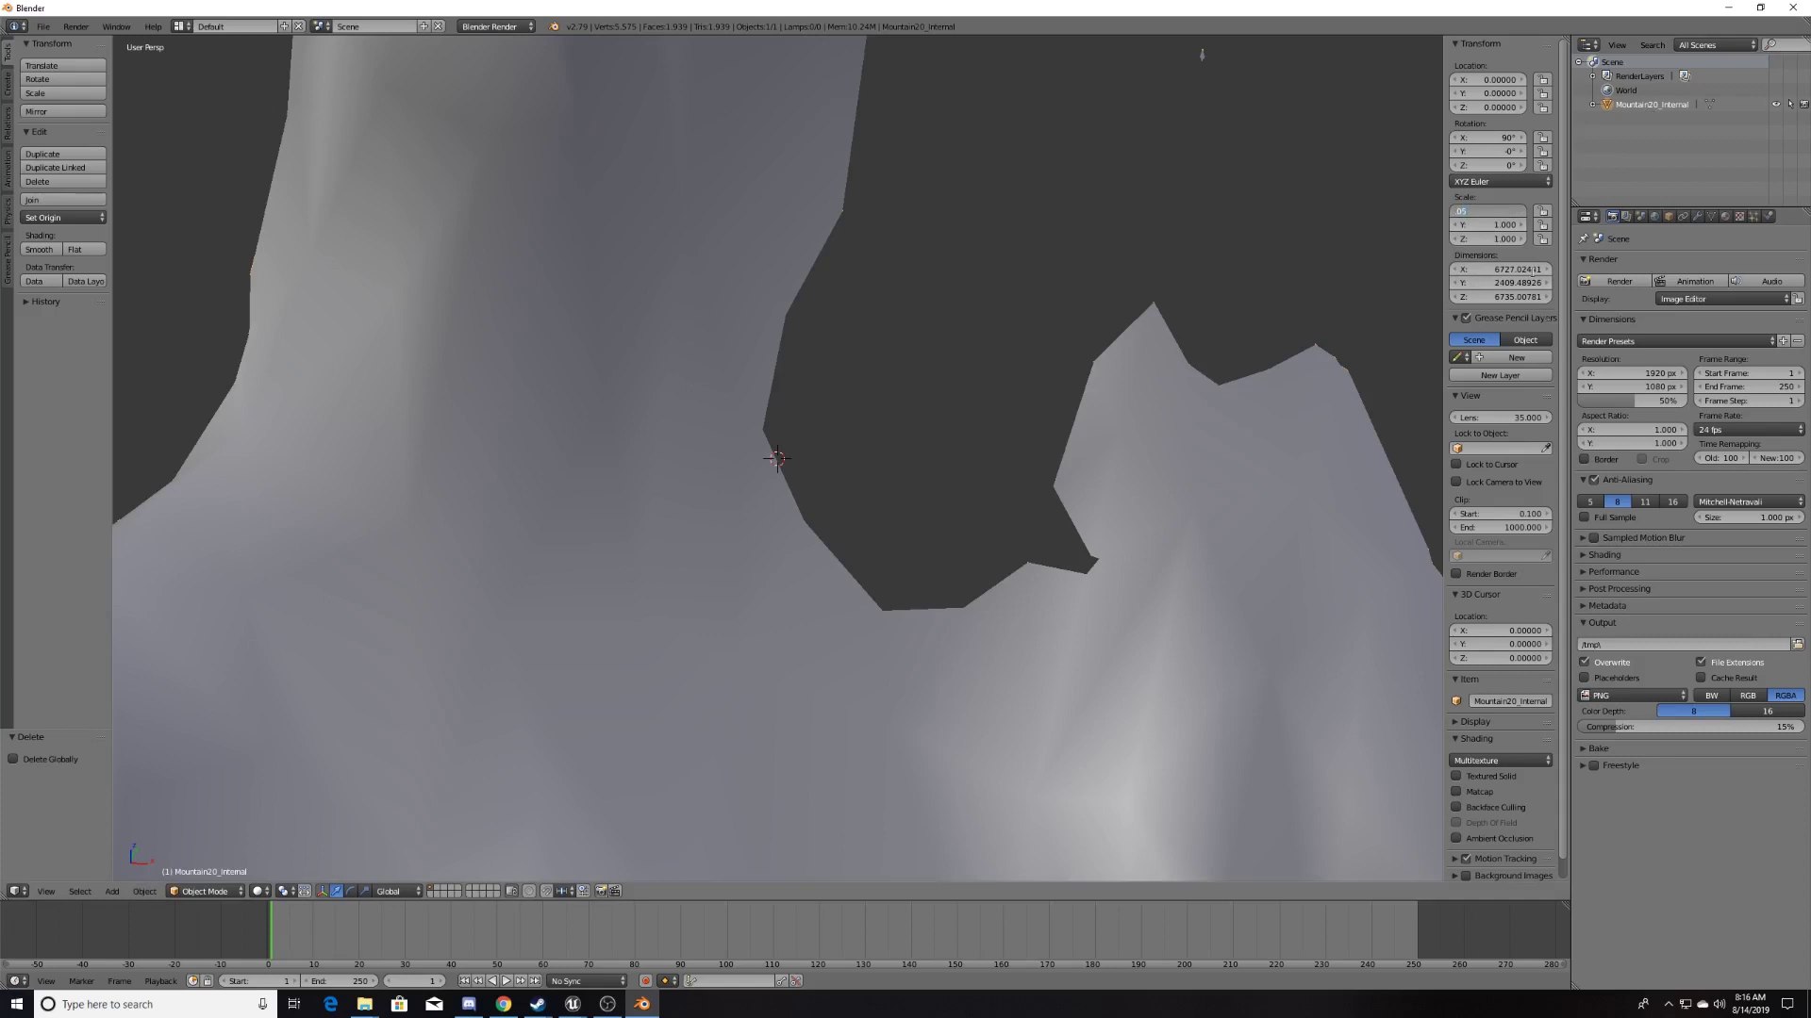
key("Tab")
type("0")
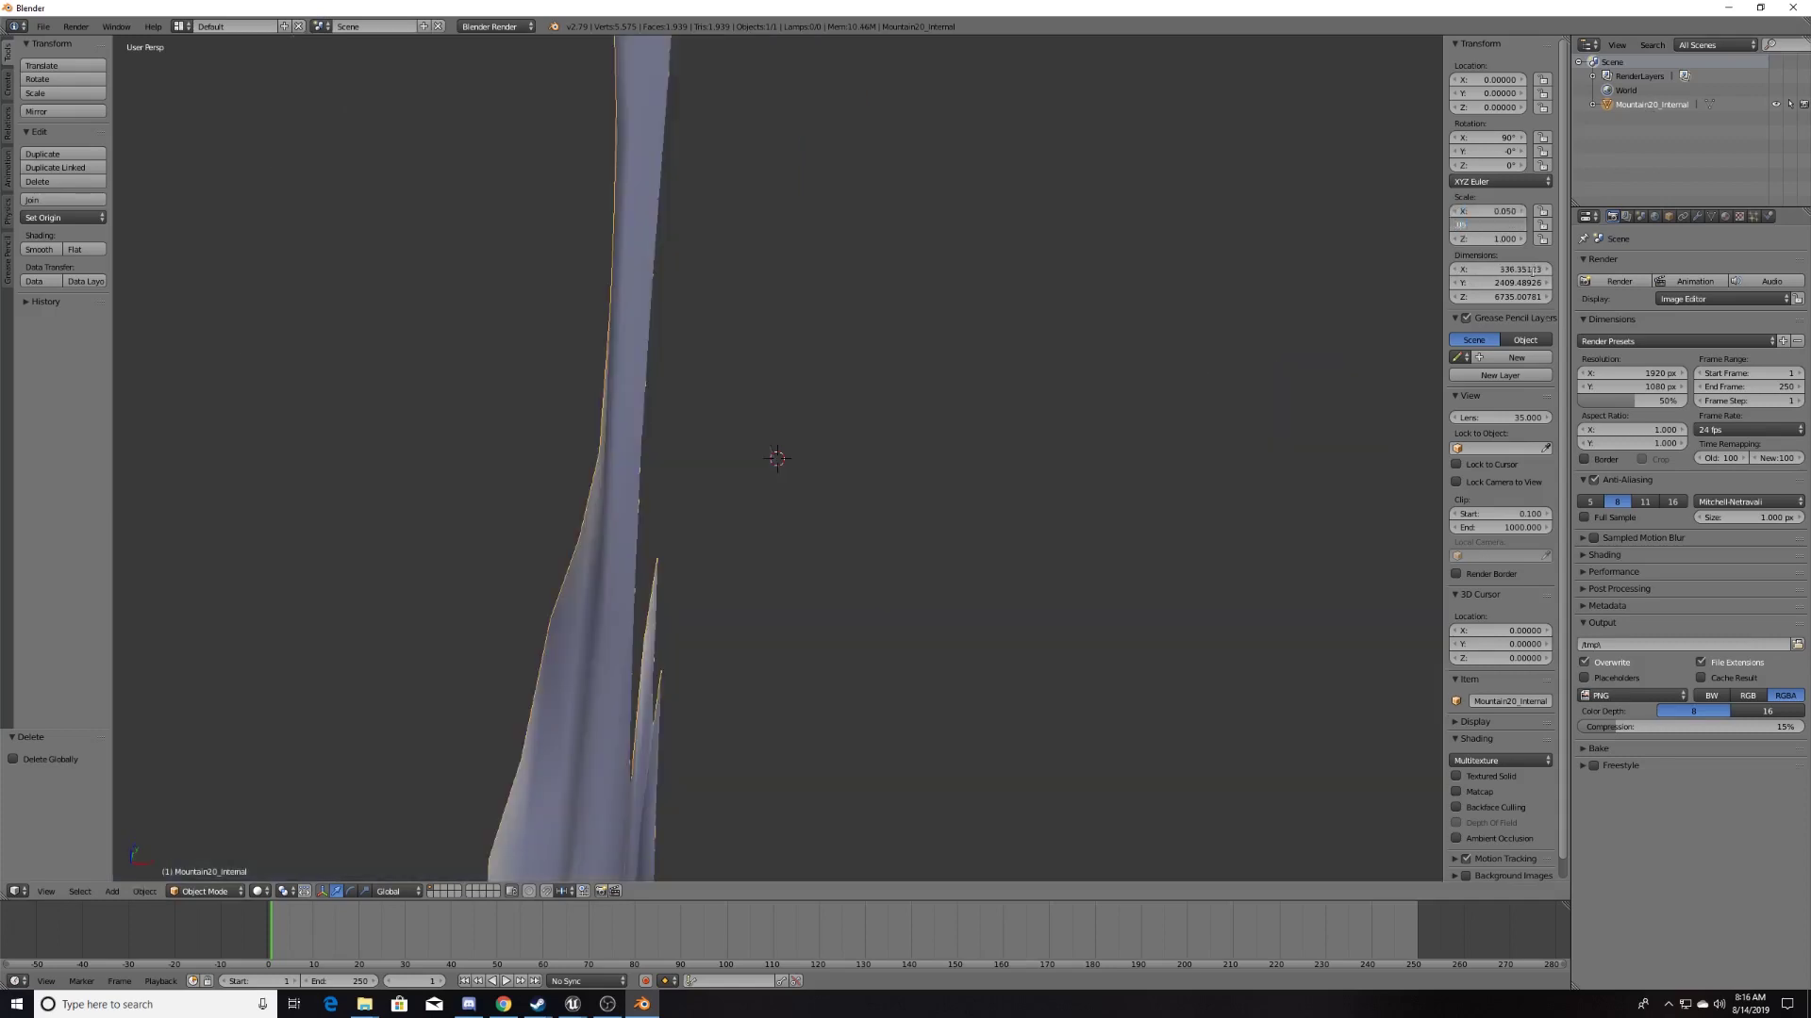
key("Tab")
key("BackSpace")
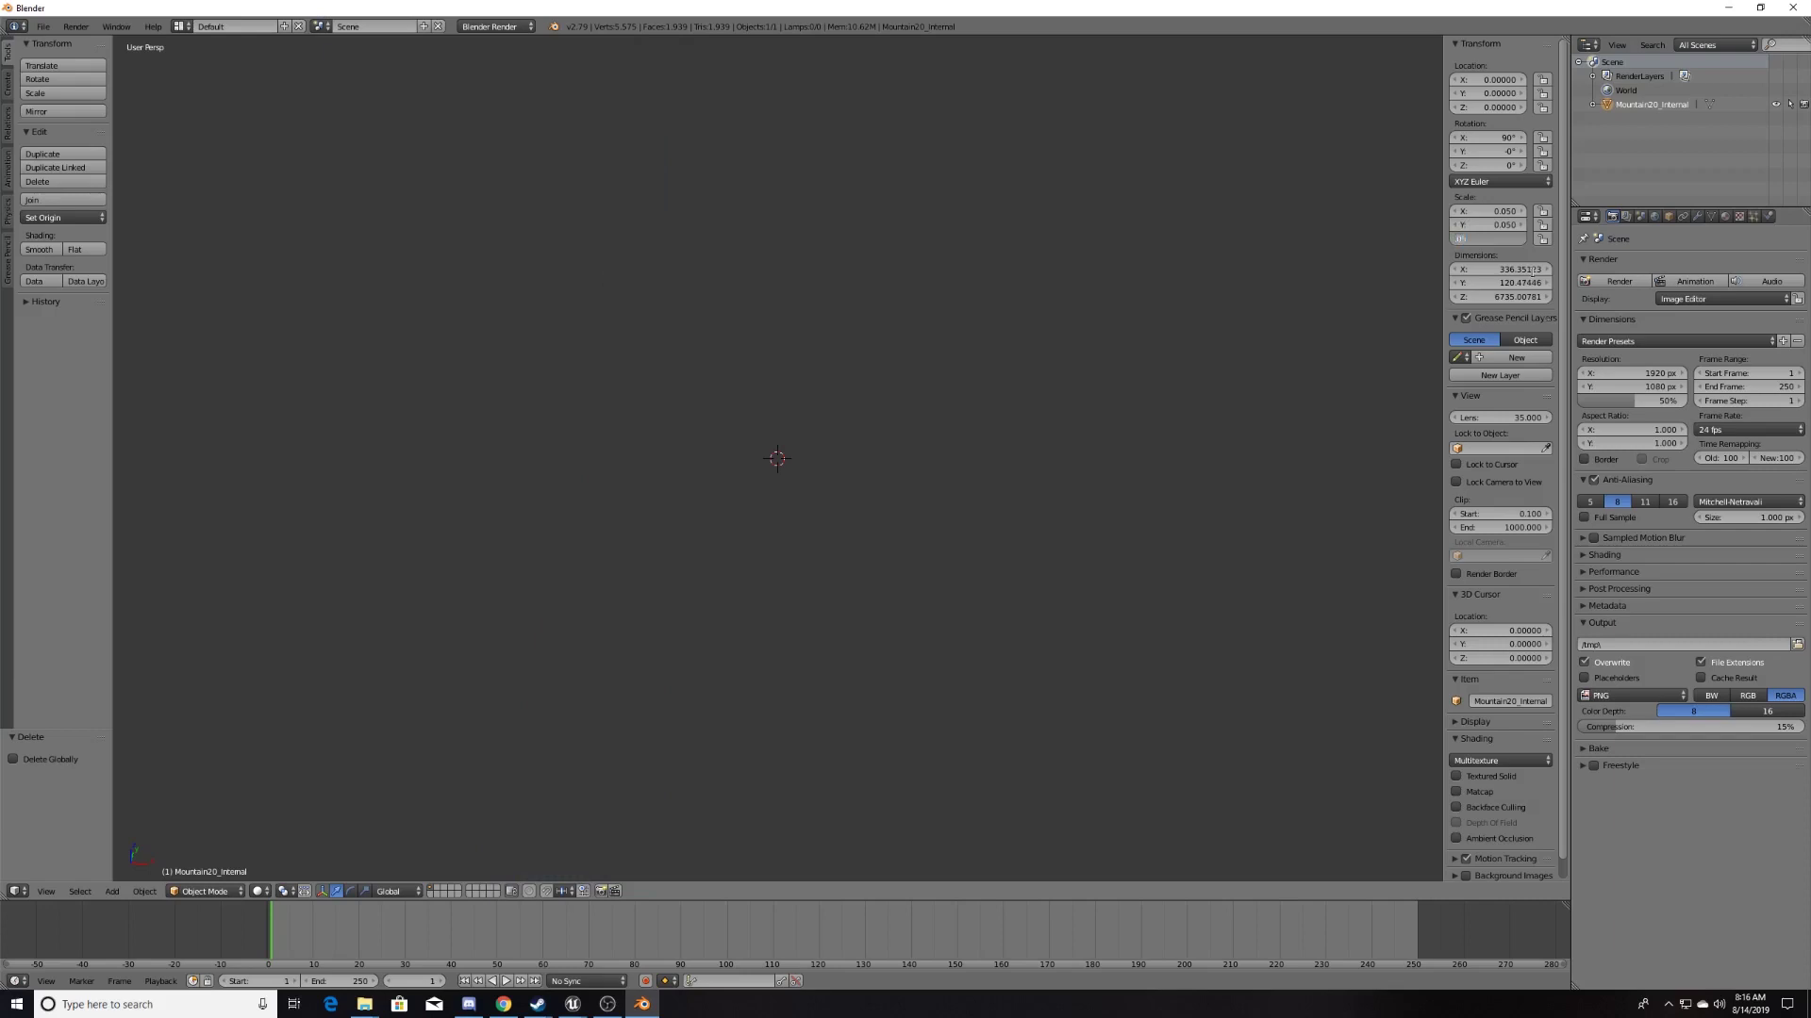
type("5")
key("Return")
- Apply Scale to the mountain so its 0.05 size becomes scale 1.000
scroll(790, 459, "up", 5)
scroll(1051, 465, "up", 3)
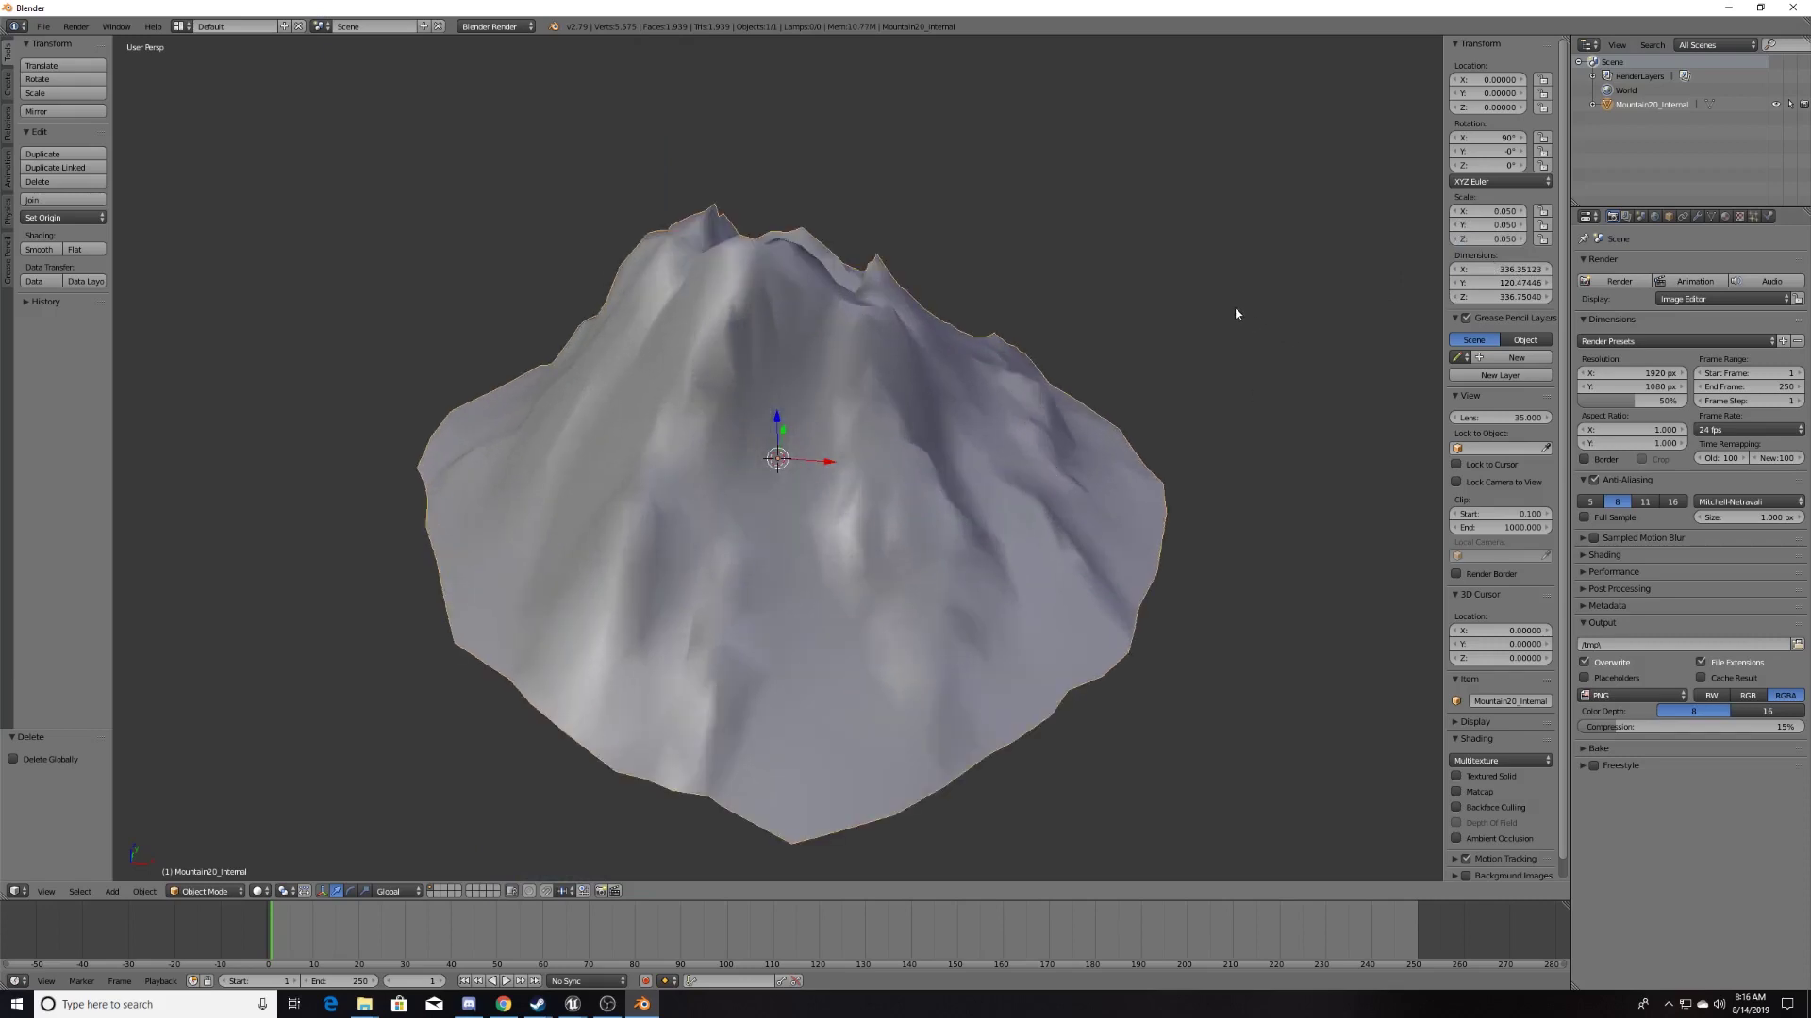
mouse_move(1156, 270)
middle_mouse_down()
mouse_move(1059, 283)
mouse_move(897, 235)
mouse_move(869, 65)
mouse_move(562, 202)
mouse_move(632, 341)
mouse_move(830, 289)
mouse_move(994, 333)
middle_mouse_up()
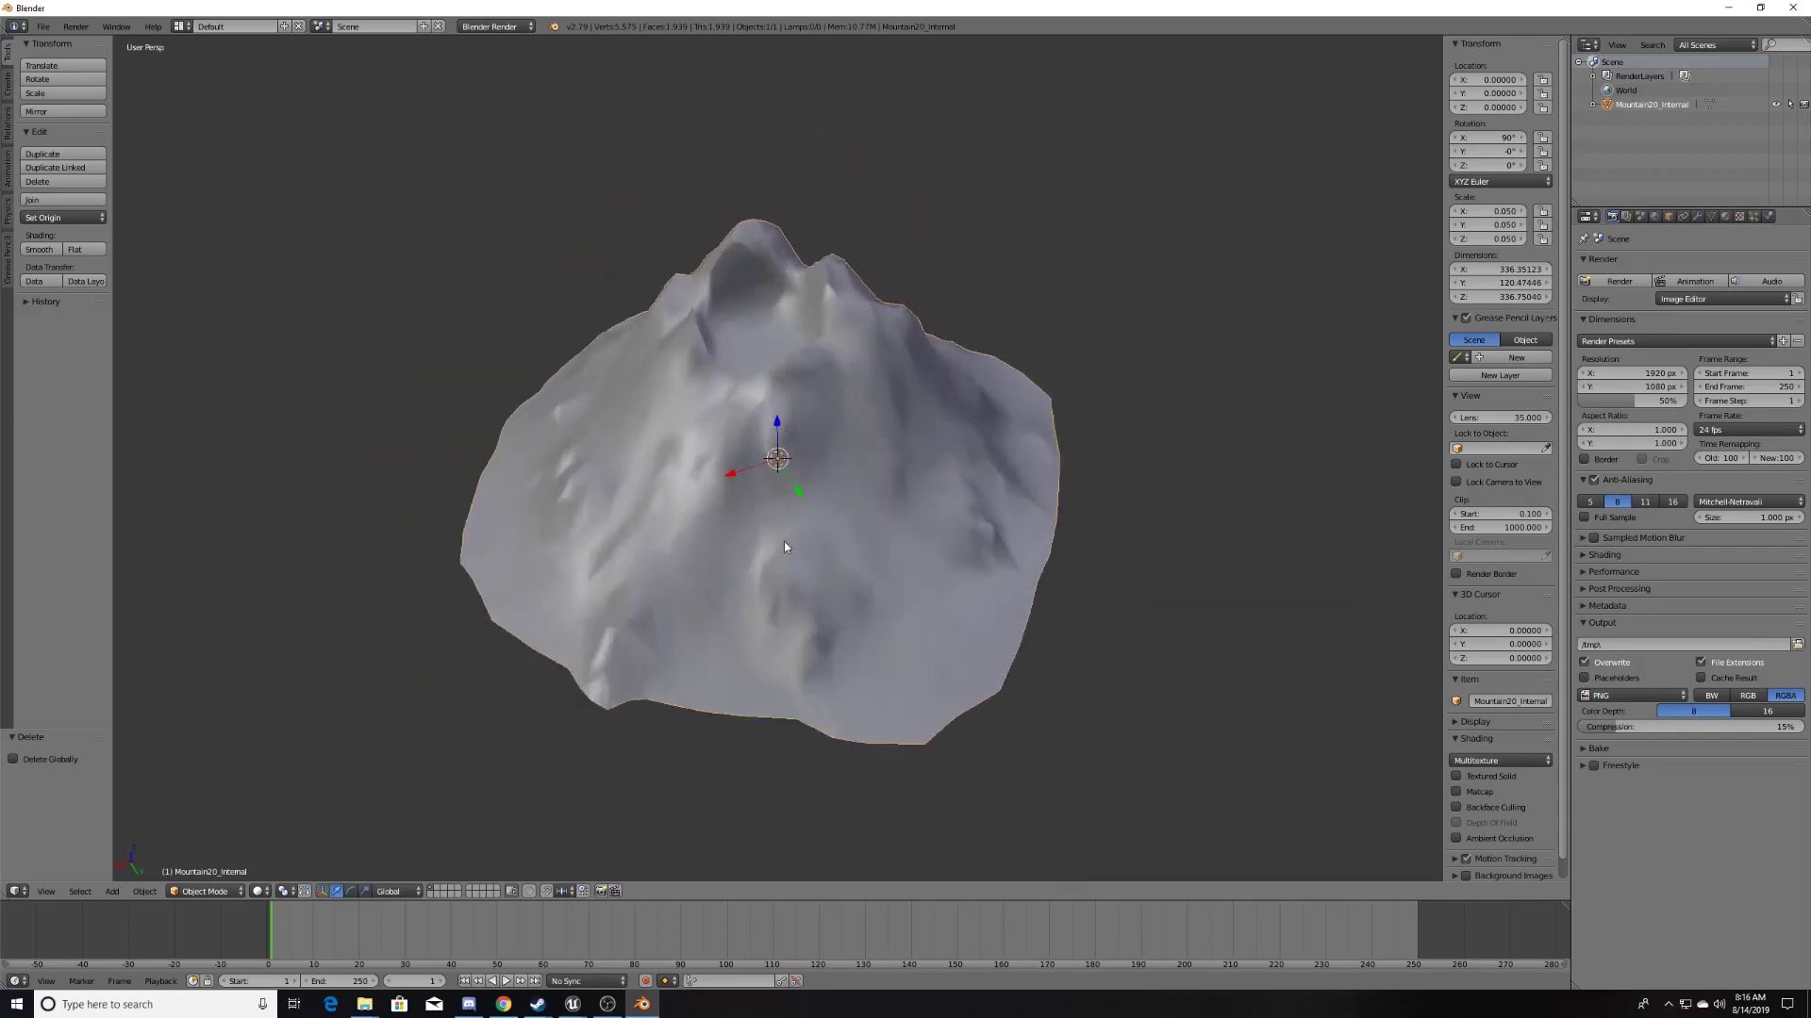
scroll(783, 541, "down", 1)
left_click(1082, 256)
key("ctrl+a")
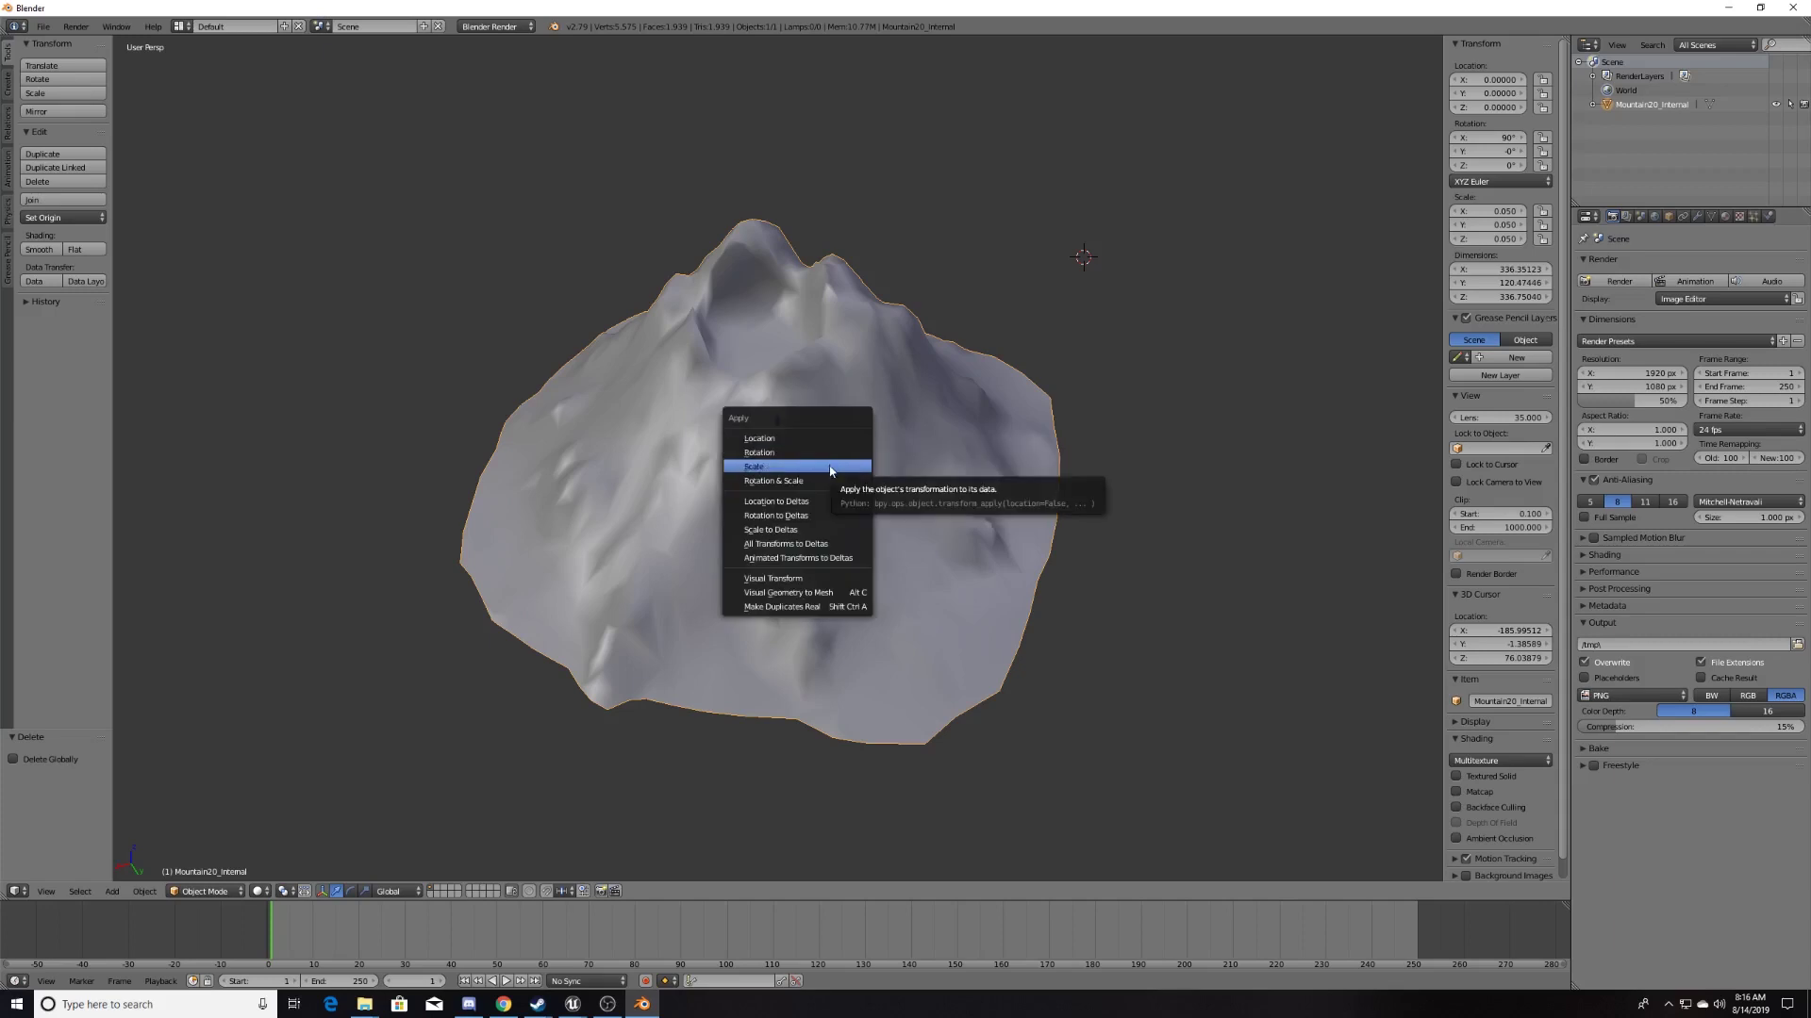
left_click(830, 468)
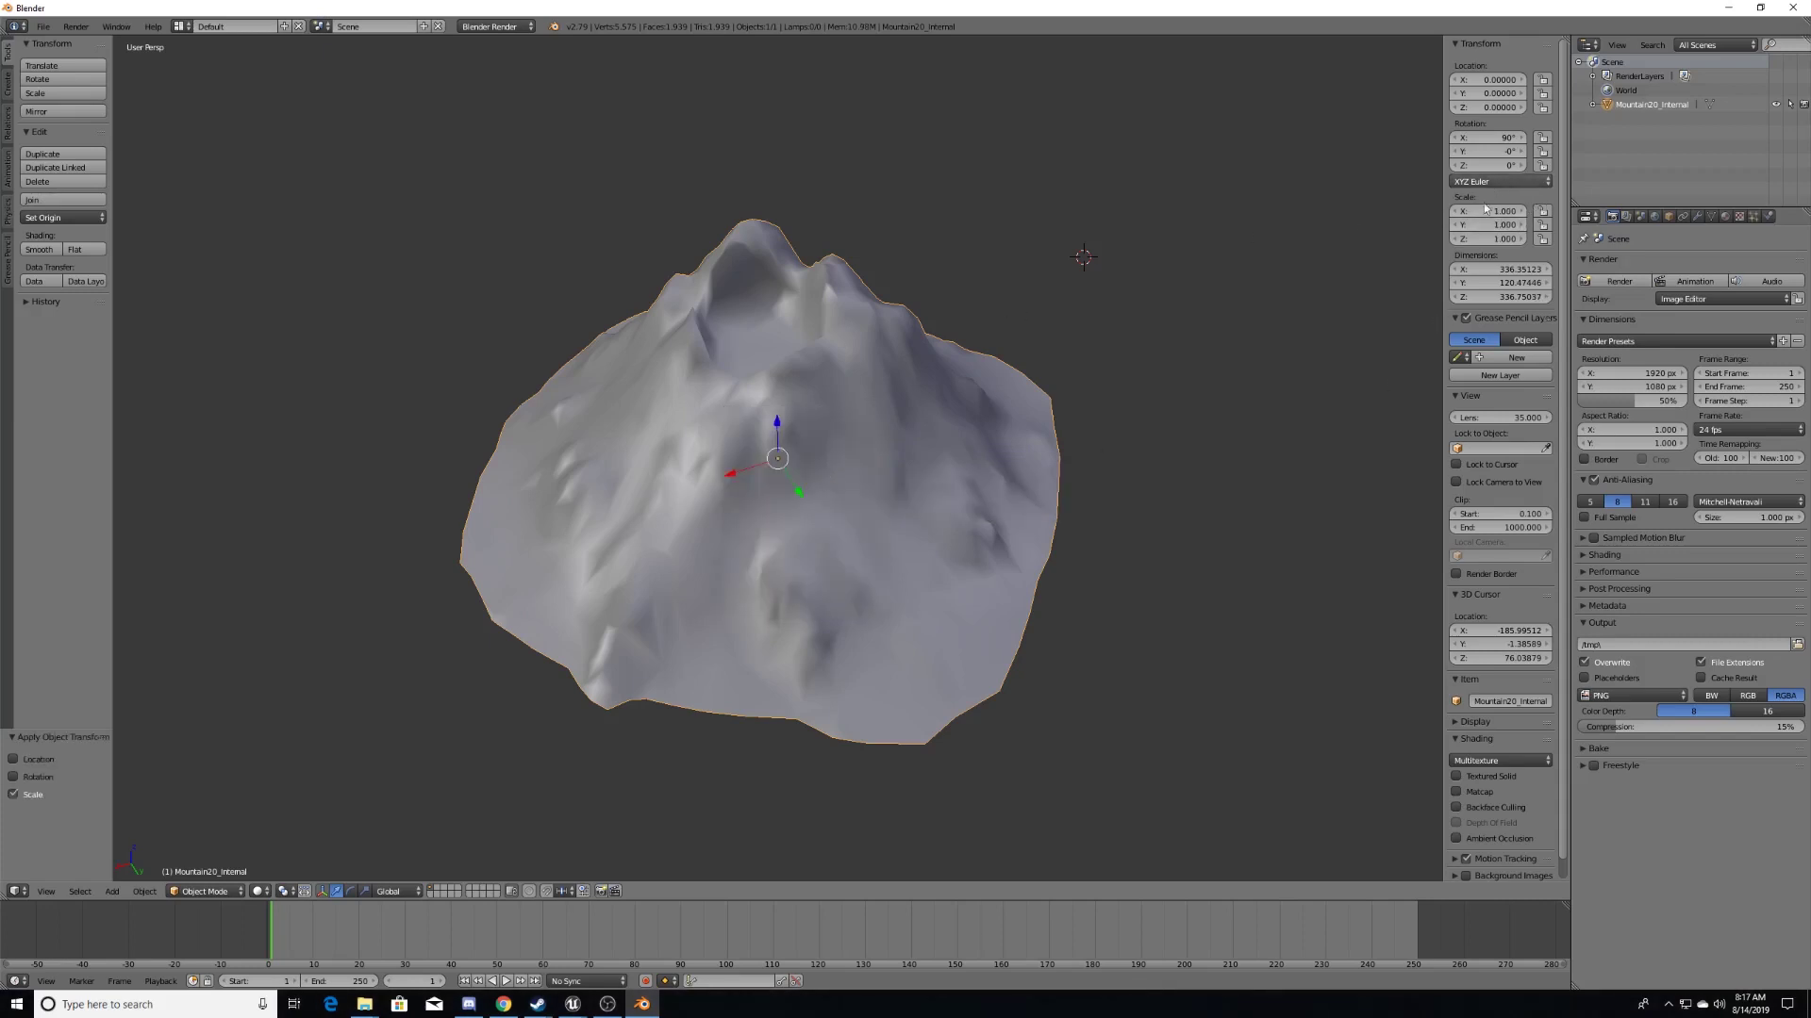
mouse_move(1032, 432)
middle_mouse_down()
mouse_move(921, 382)
mouse_move(1043, 311)
mouse_move(1114, 396)
mouse_move(1084, 453)
middle_mouse_up()
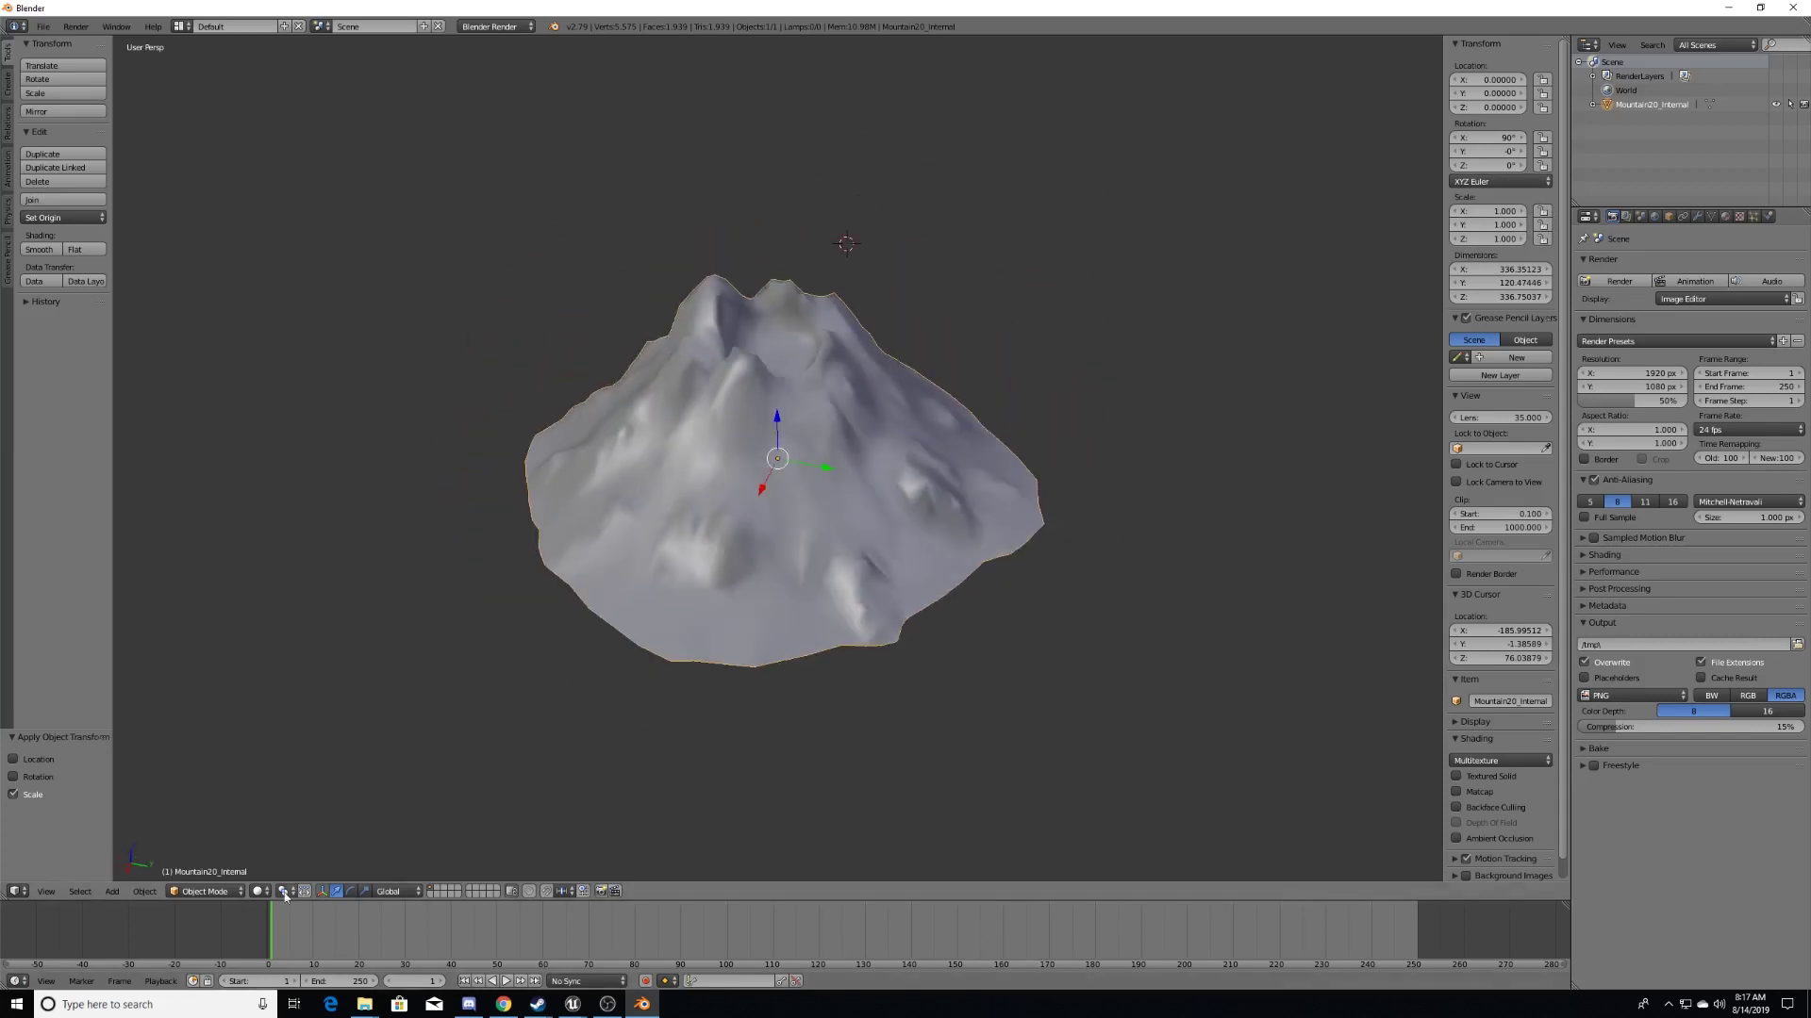
- Switch the mountain into Edit Mode and deselect all its elements
left_click(219, 891)
left_click(202, 891)
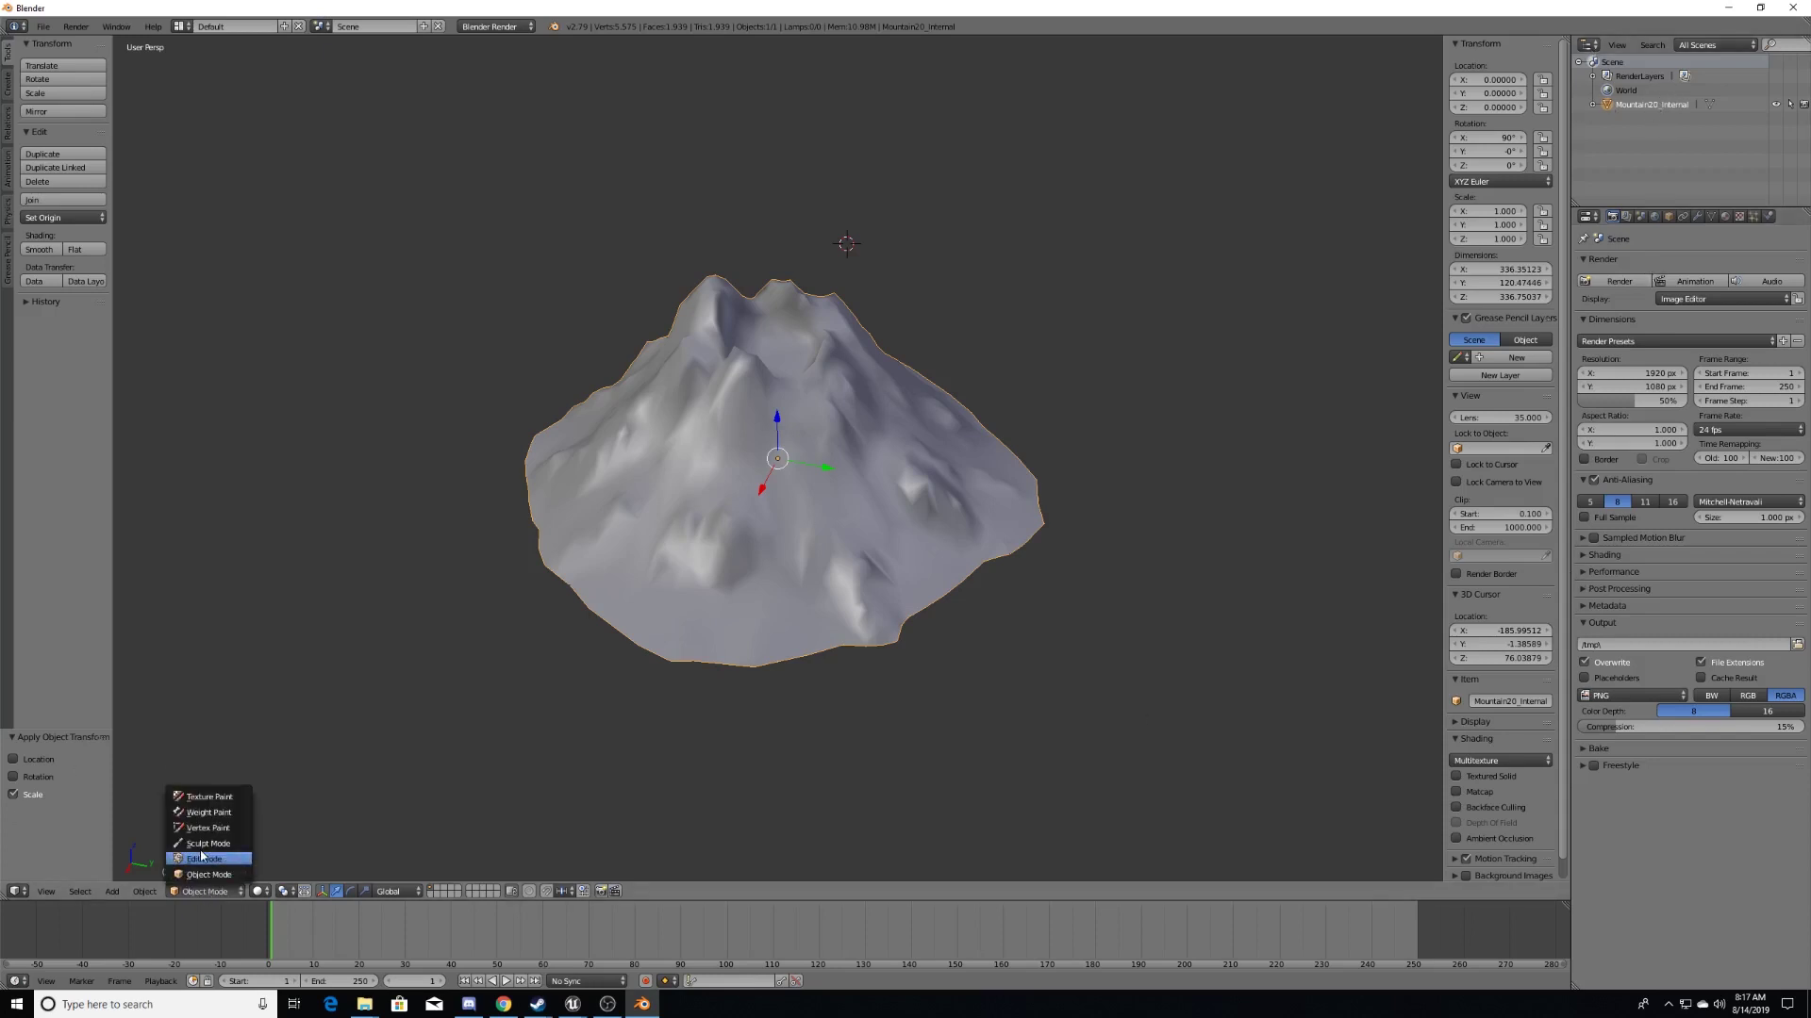
left_click(198, 856)
scroll(654, 779, "up", 3)
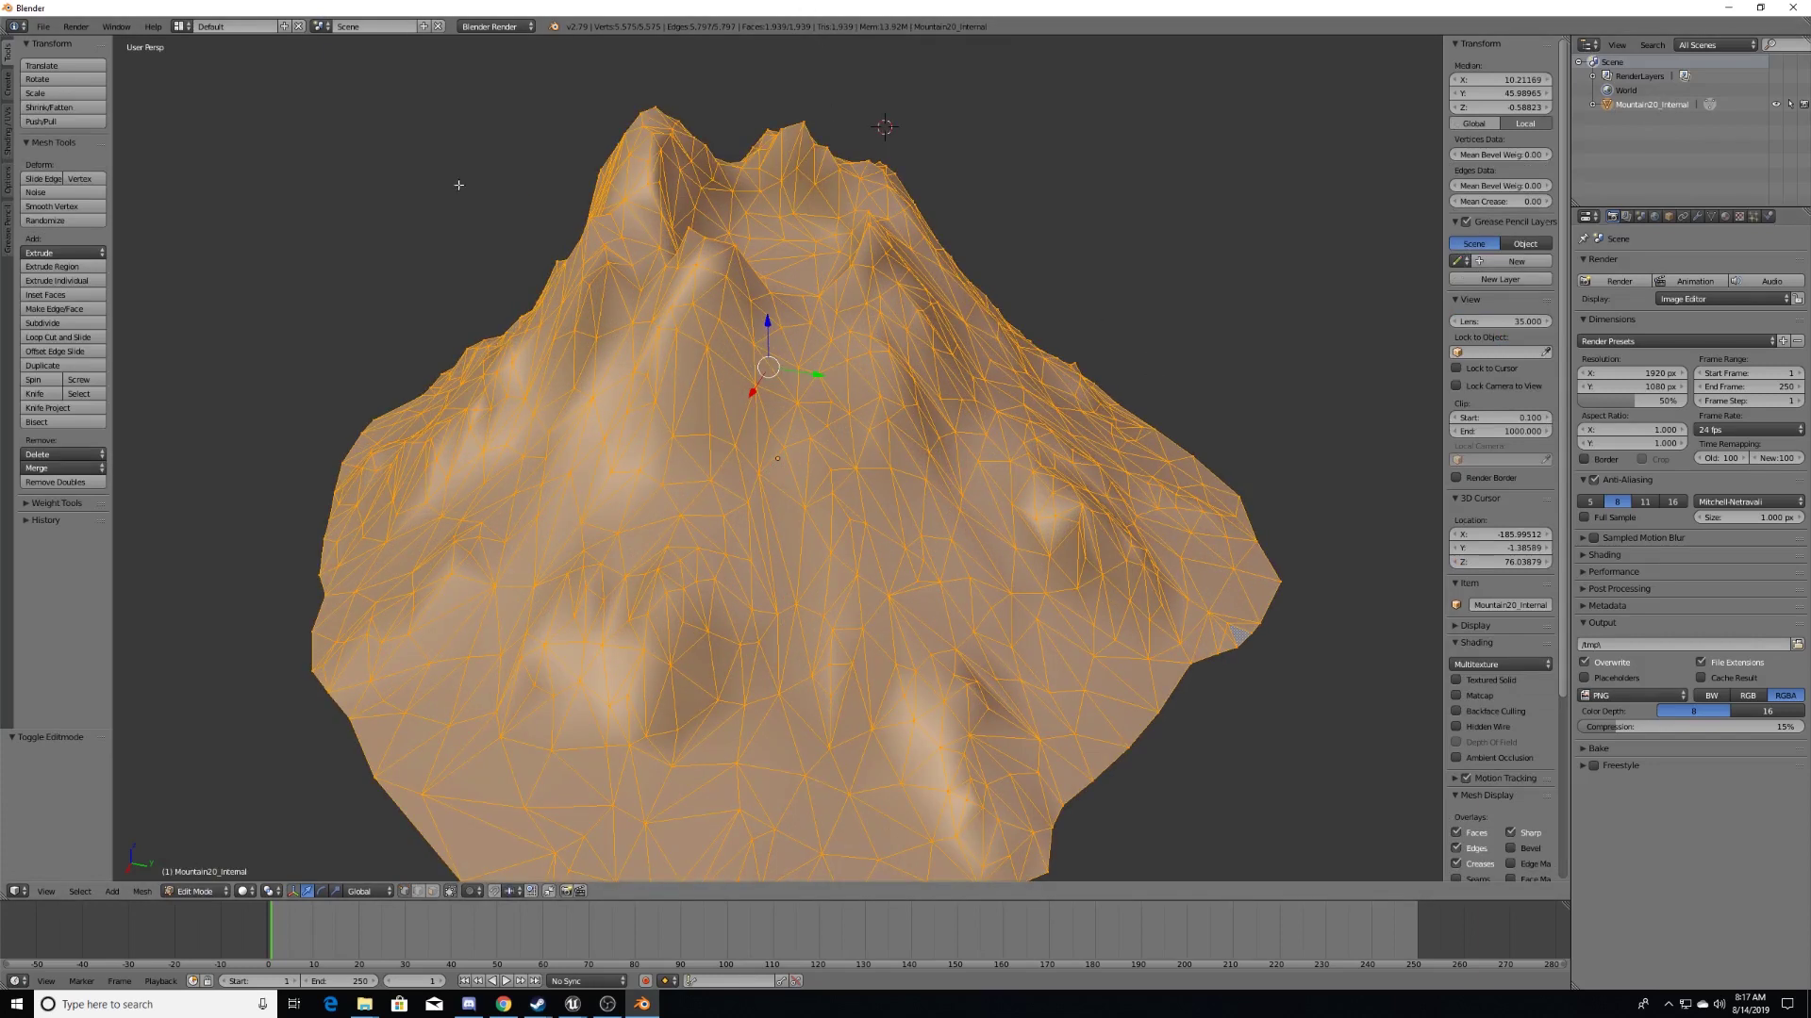
key("a")
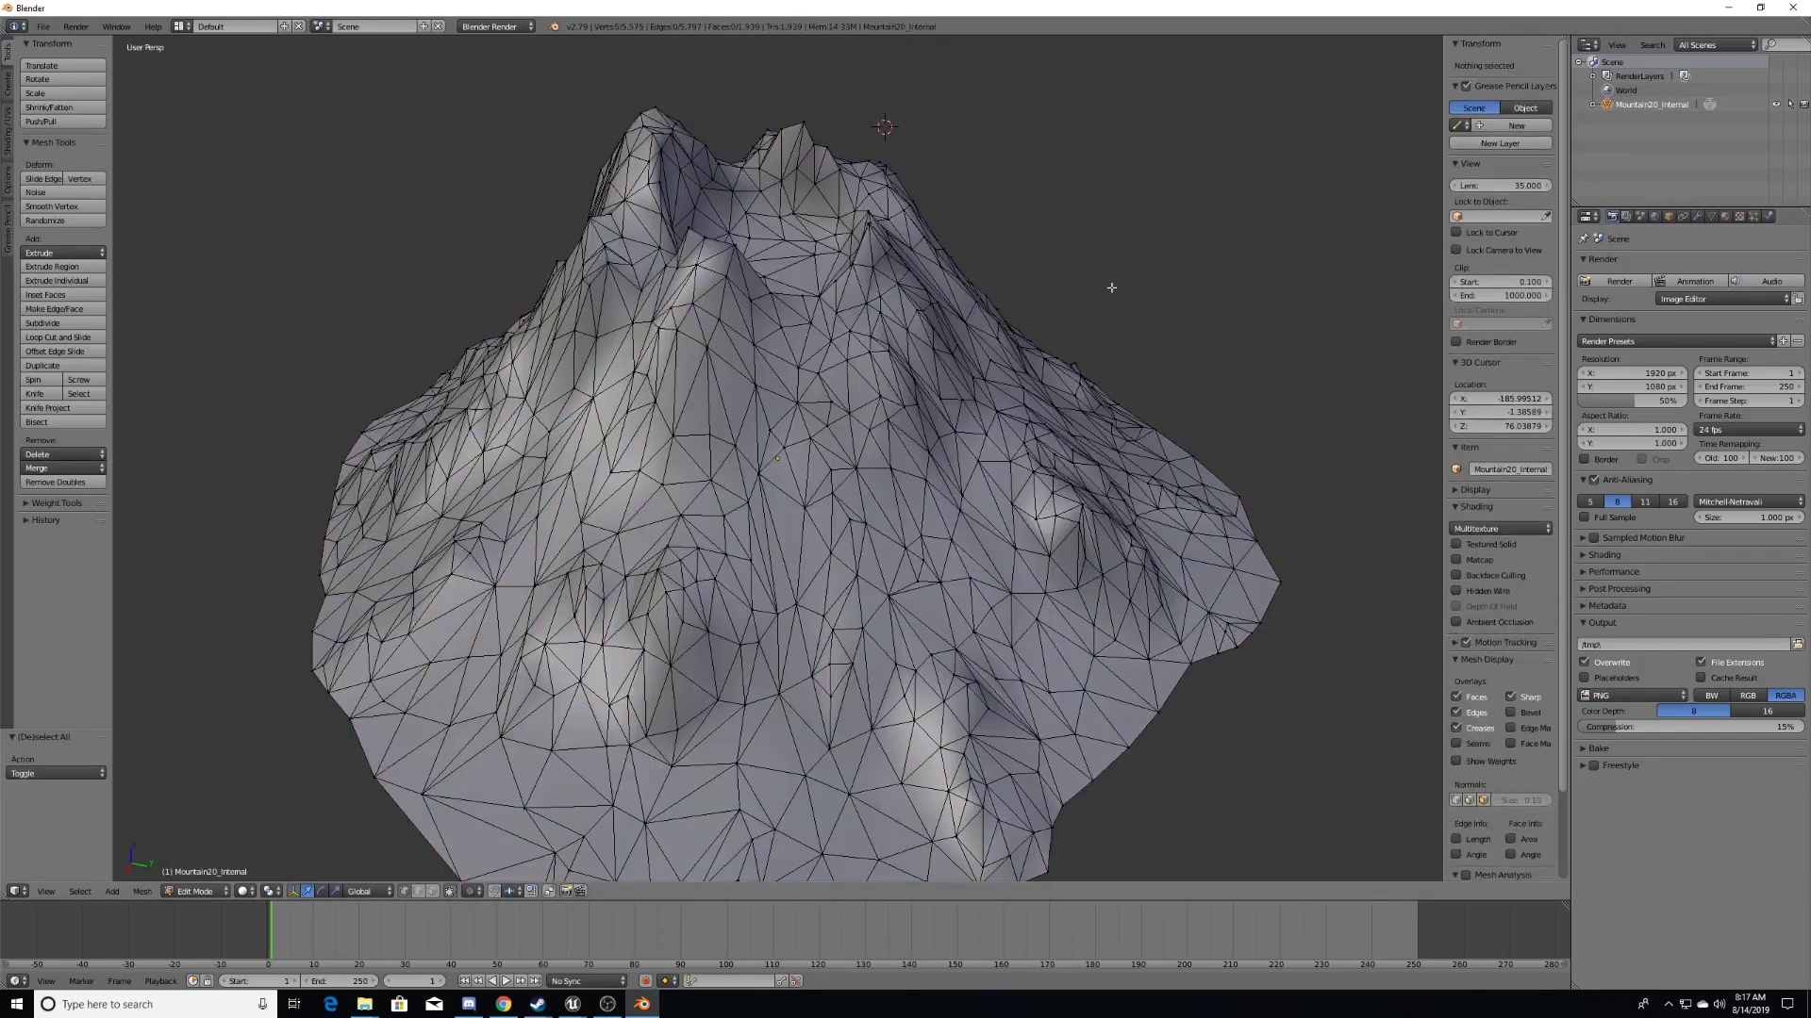
mouse_move(1170, 241)
middle_mouse_down()
mouse_move(1132, 255)
mouse_move(1031, 223)
mouse_move(811, 221)
mouse_move(981, 260)
mouse_move(987, 291)
mouse_move(905, 349)
mouse_move(675, 366)
mouse_move(823, 284)
mouse_move(971, 298)
mouse_move(864, 326)
middle_mouse_up()
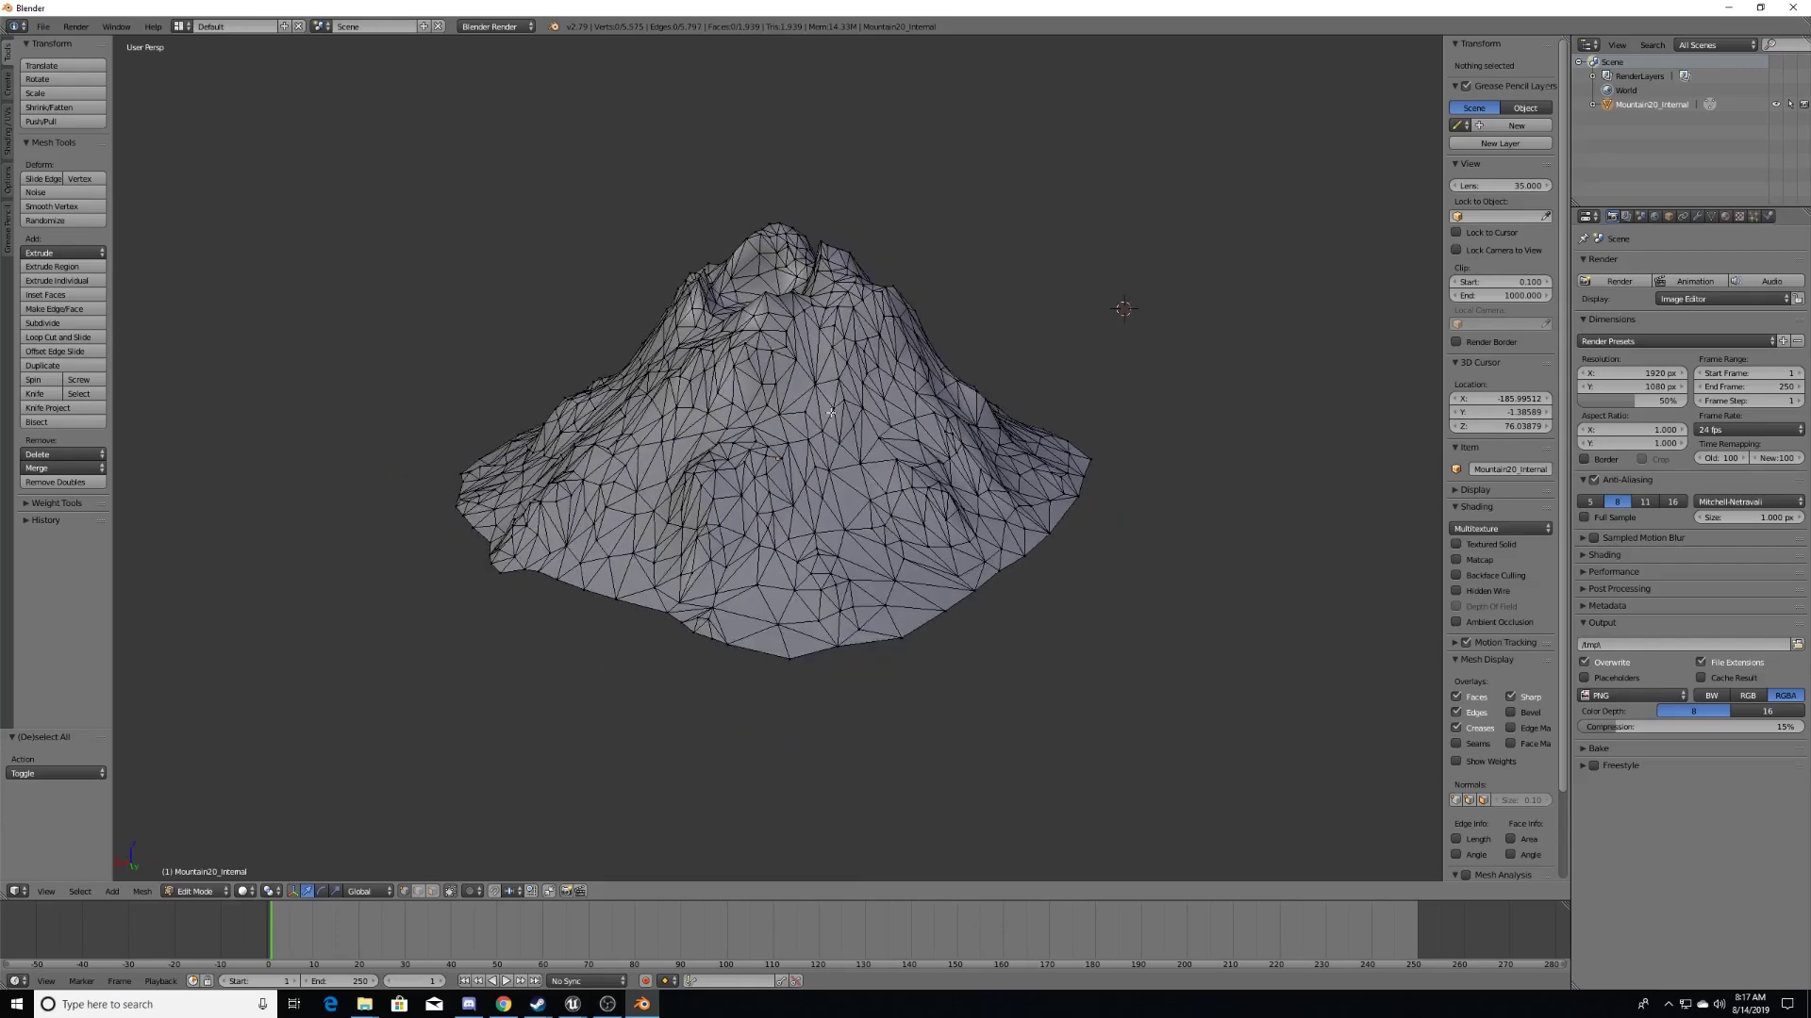
scroll(830, 412, "up", 1)
mouse_move(983, 337)
middle_mouse_down()
mouse_move(641, 311)
mouse_move(567, 355)
middle_mouse_up()
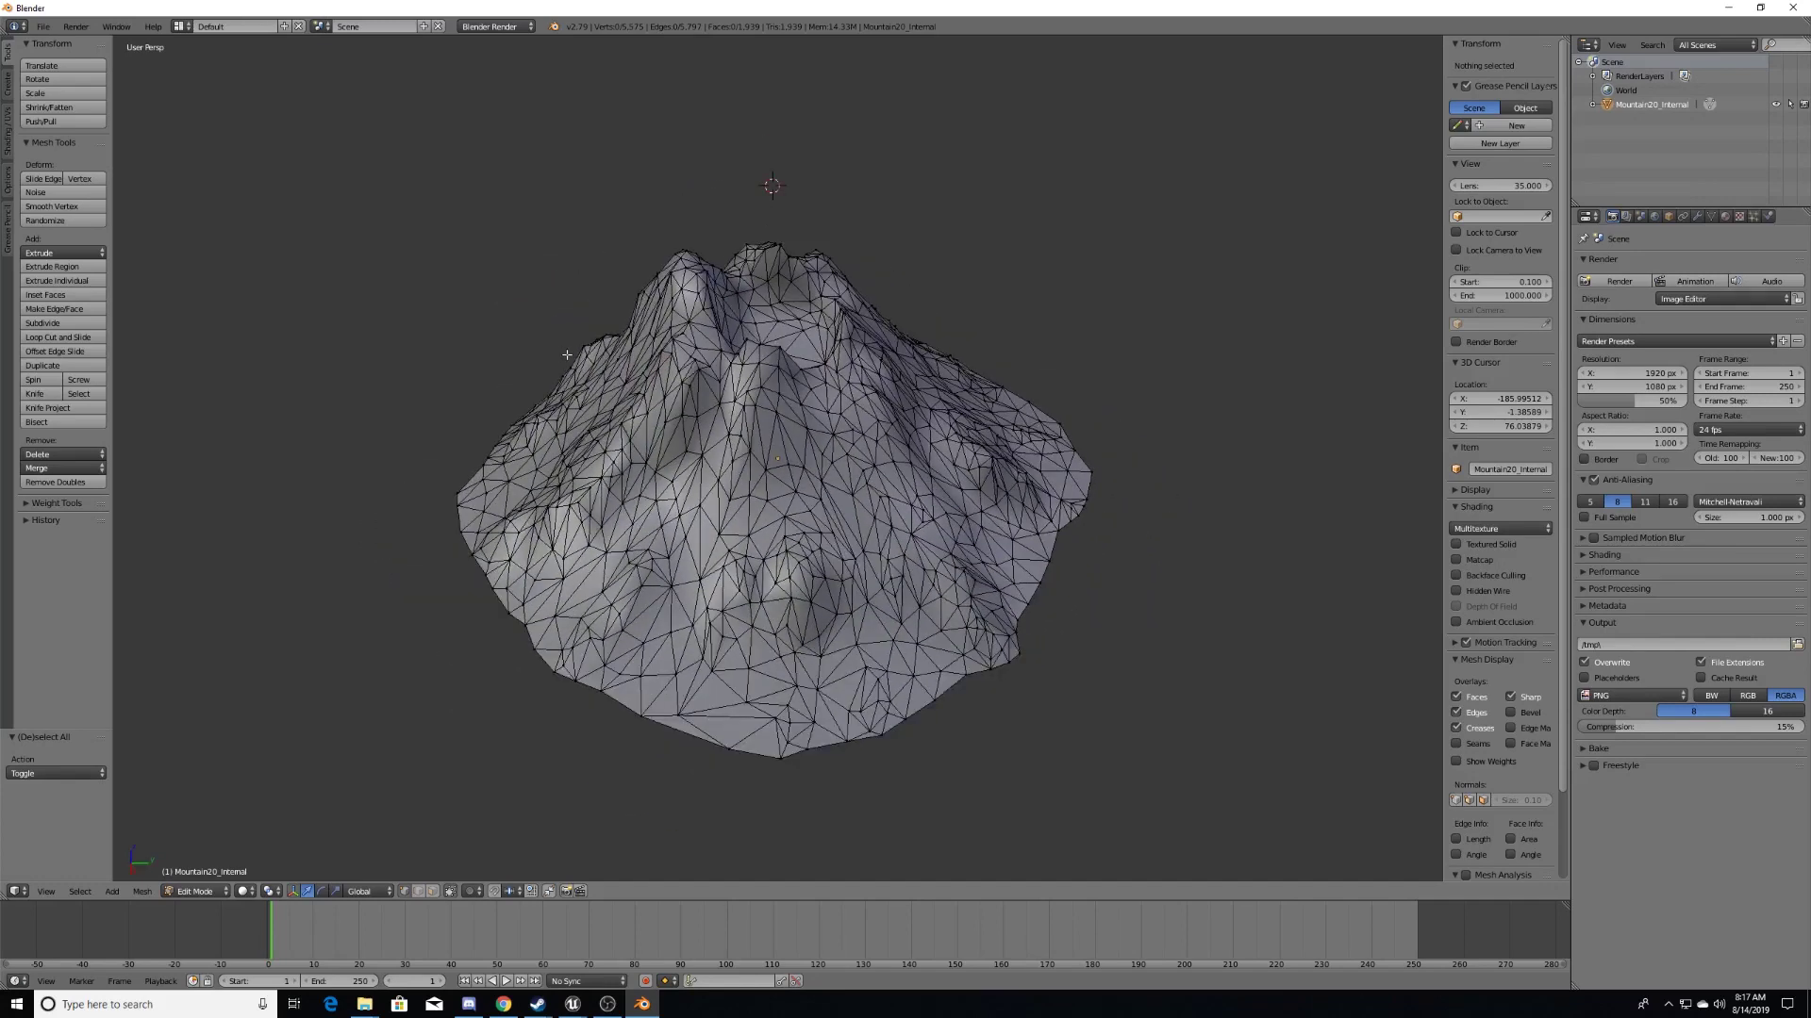
scroll(1060, 723, "up", 1)
middle_click_drag(922, 342, 879, 451)
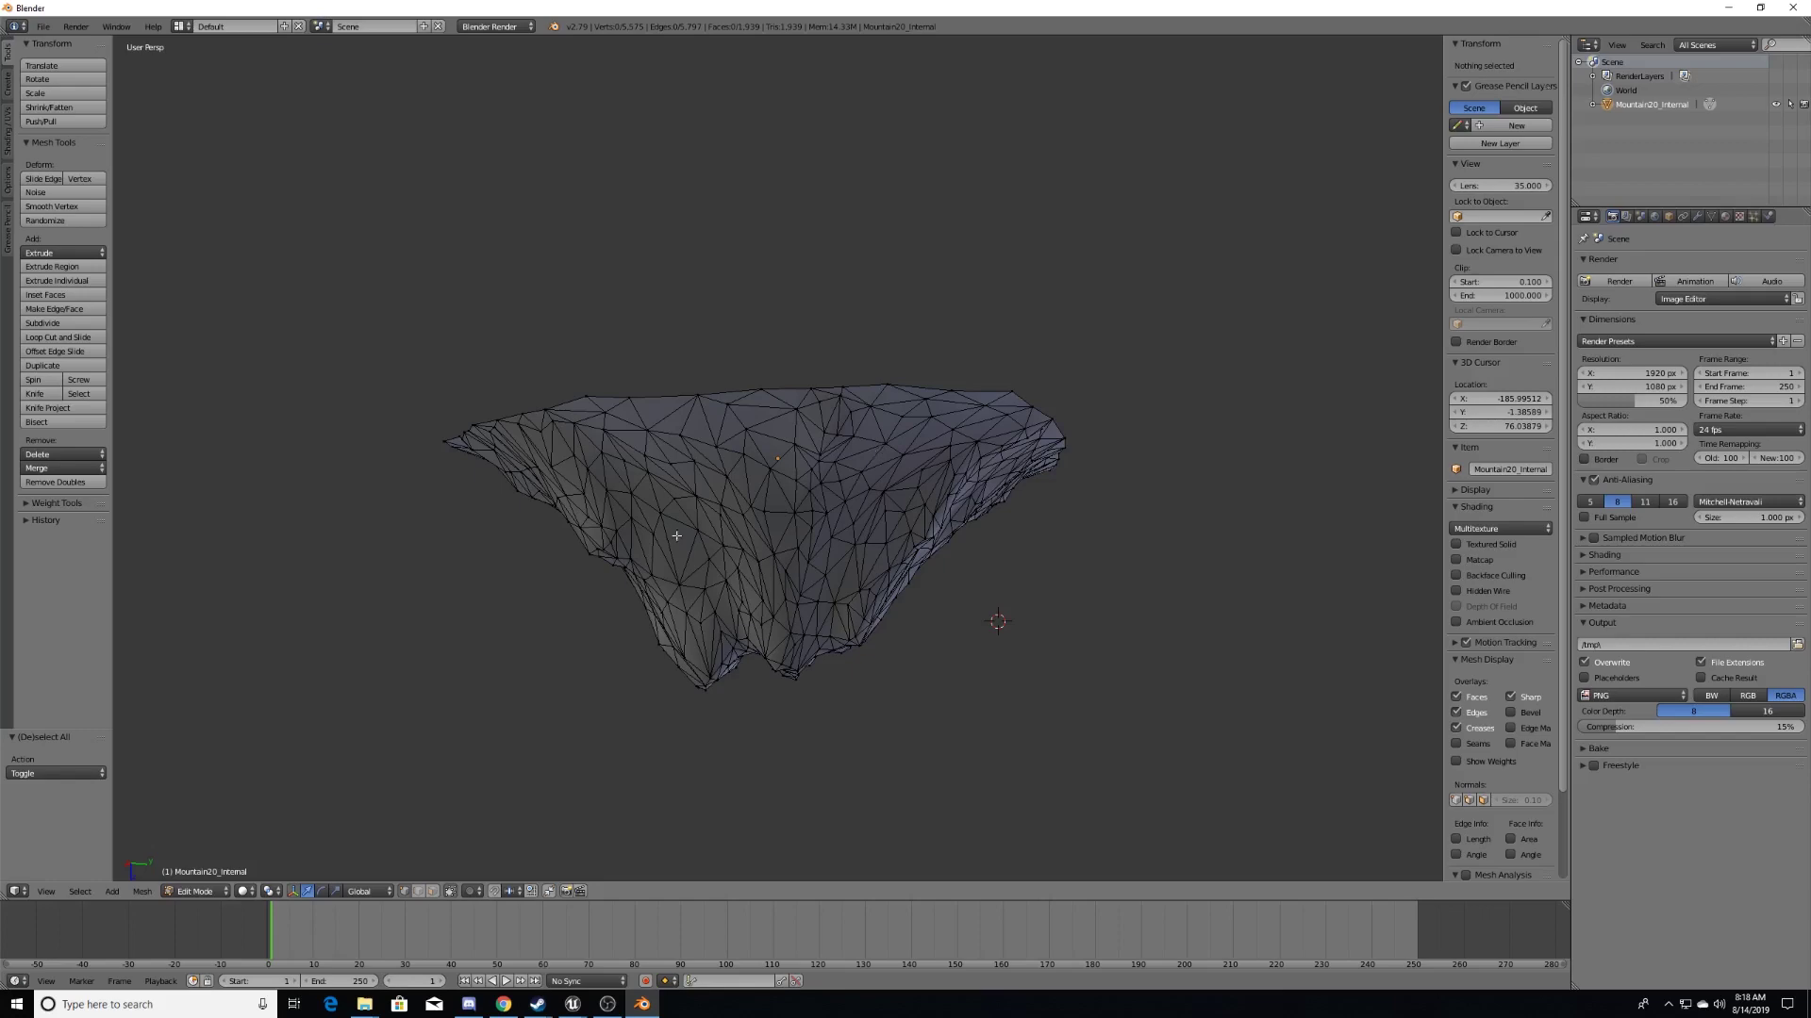
mouse_move(680, 534)
middle_mouse_down()
mouse_move(1097, 554)
mouse_move(1018, 557)
mouse_move(1046, 566)
mouse_move(1151, 555)
mouse_move(1004, 608)
middle_mouse_up()
mouse_move(812, 663)
middle_mouse_down()
mouse_move(777, 688)
mouse_move(861, 659)
mouse_move(909, 687)
mouse_move(953, 670)
middle_mouse_up()
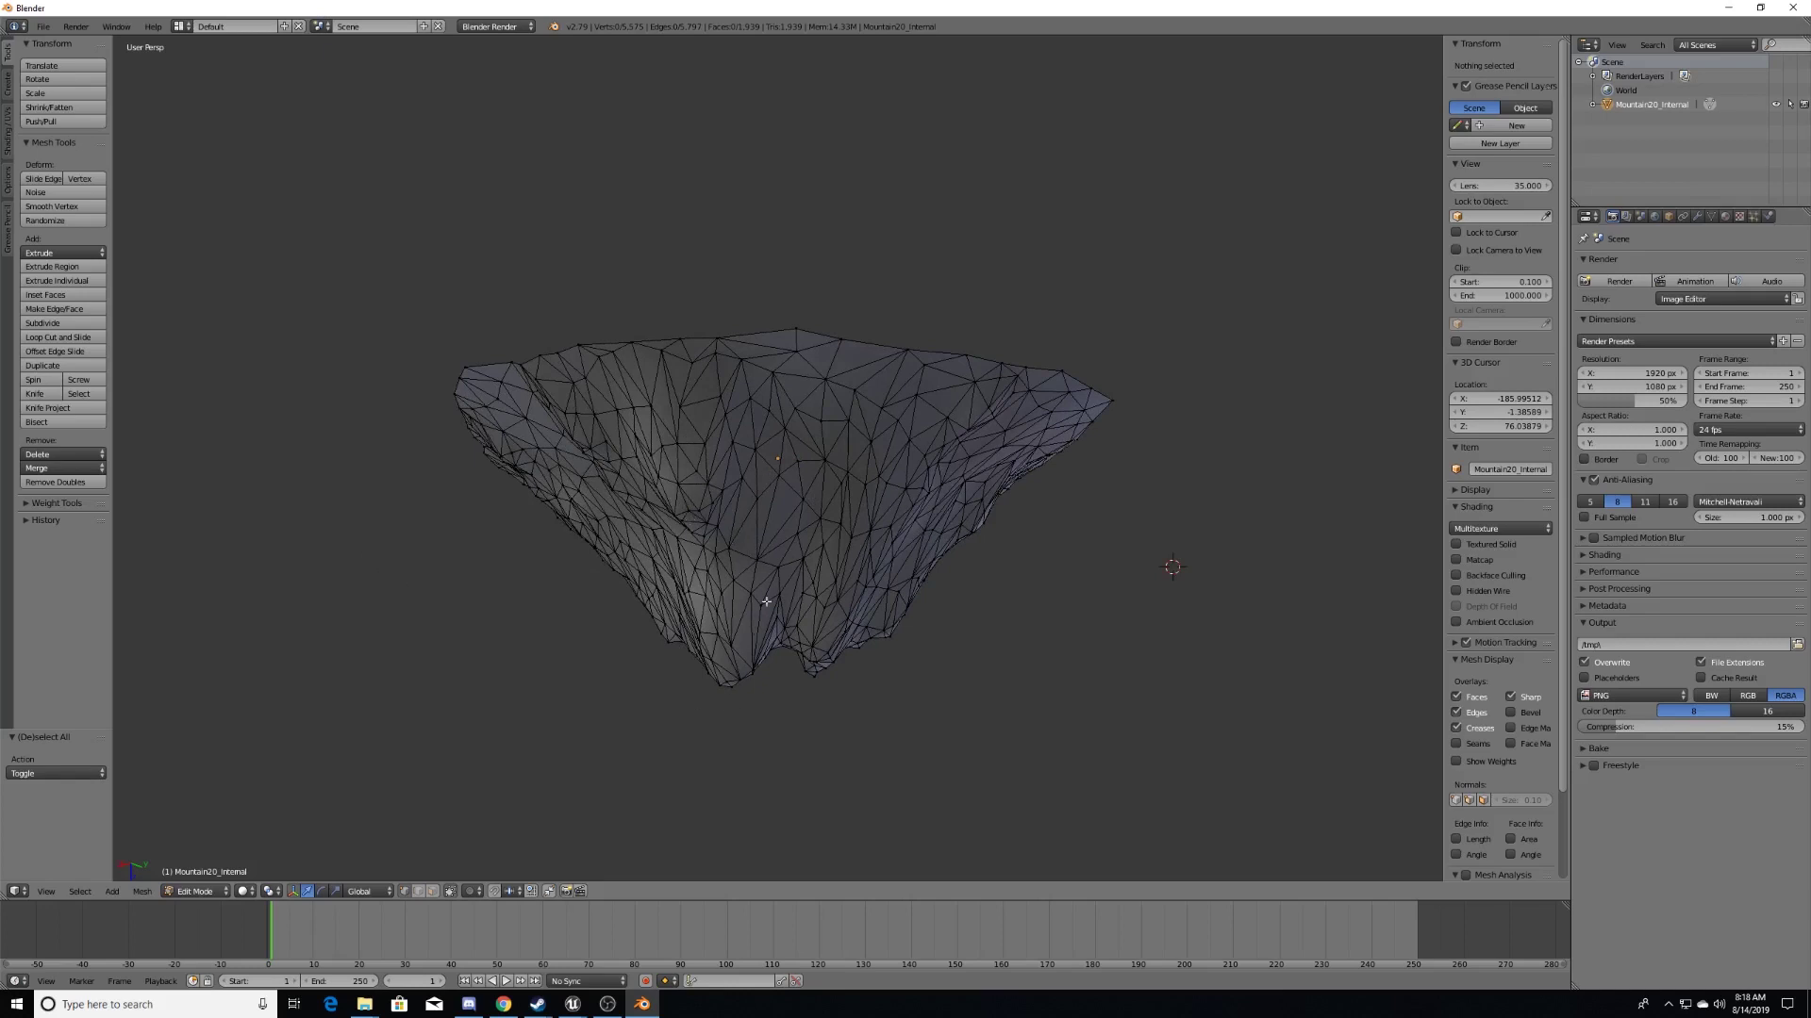
mouse_move(720, 521)
middle_mouse_down()
mouse_move(554, 610)
mouse_move(623, 552)
mouse_move(752, 530)
middle_mouse_up()
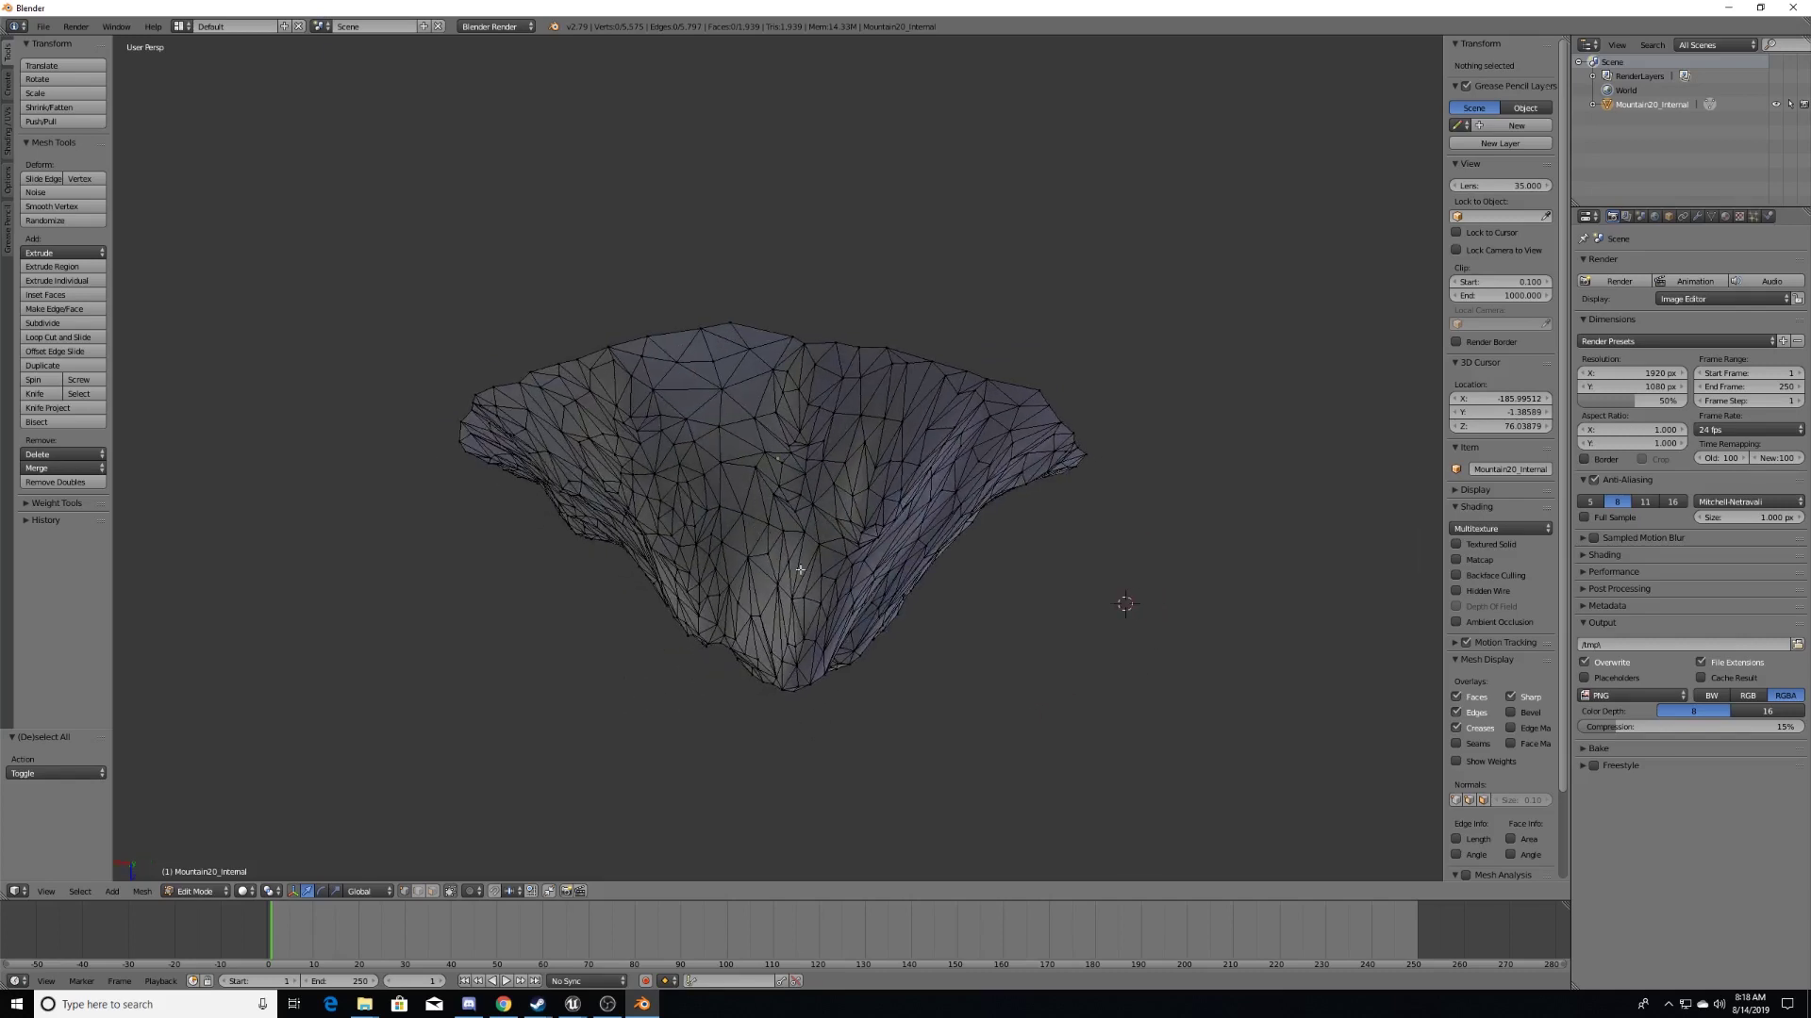
- In Face select mode, pick one mountain face and delete it via Faces
left_click(428, 894)
mouse_move(814, 494)
middle_mouse_down()
mouse_move(811, 518)
mouse_move(744, 522)
mouse_move(792, 514)
middle_mouse_up()
right_click(830, 498)
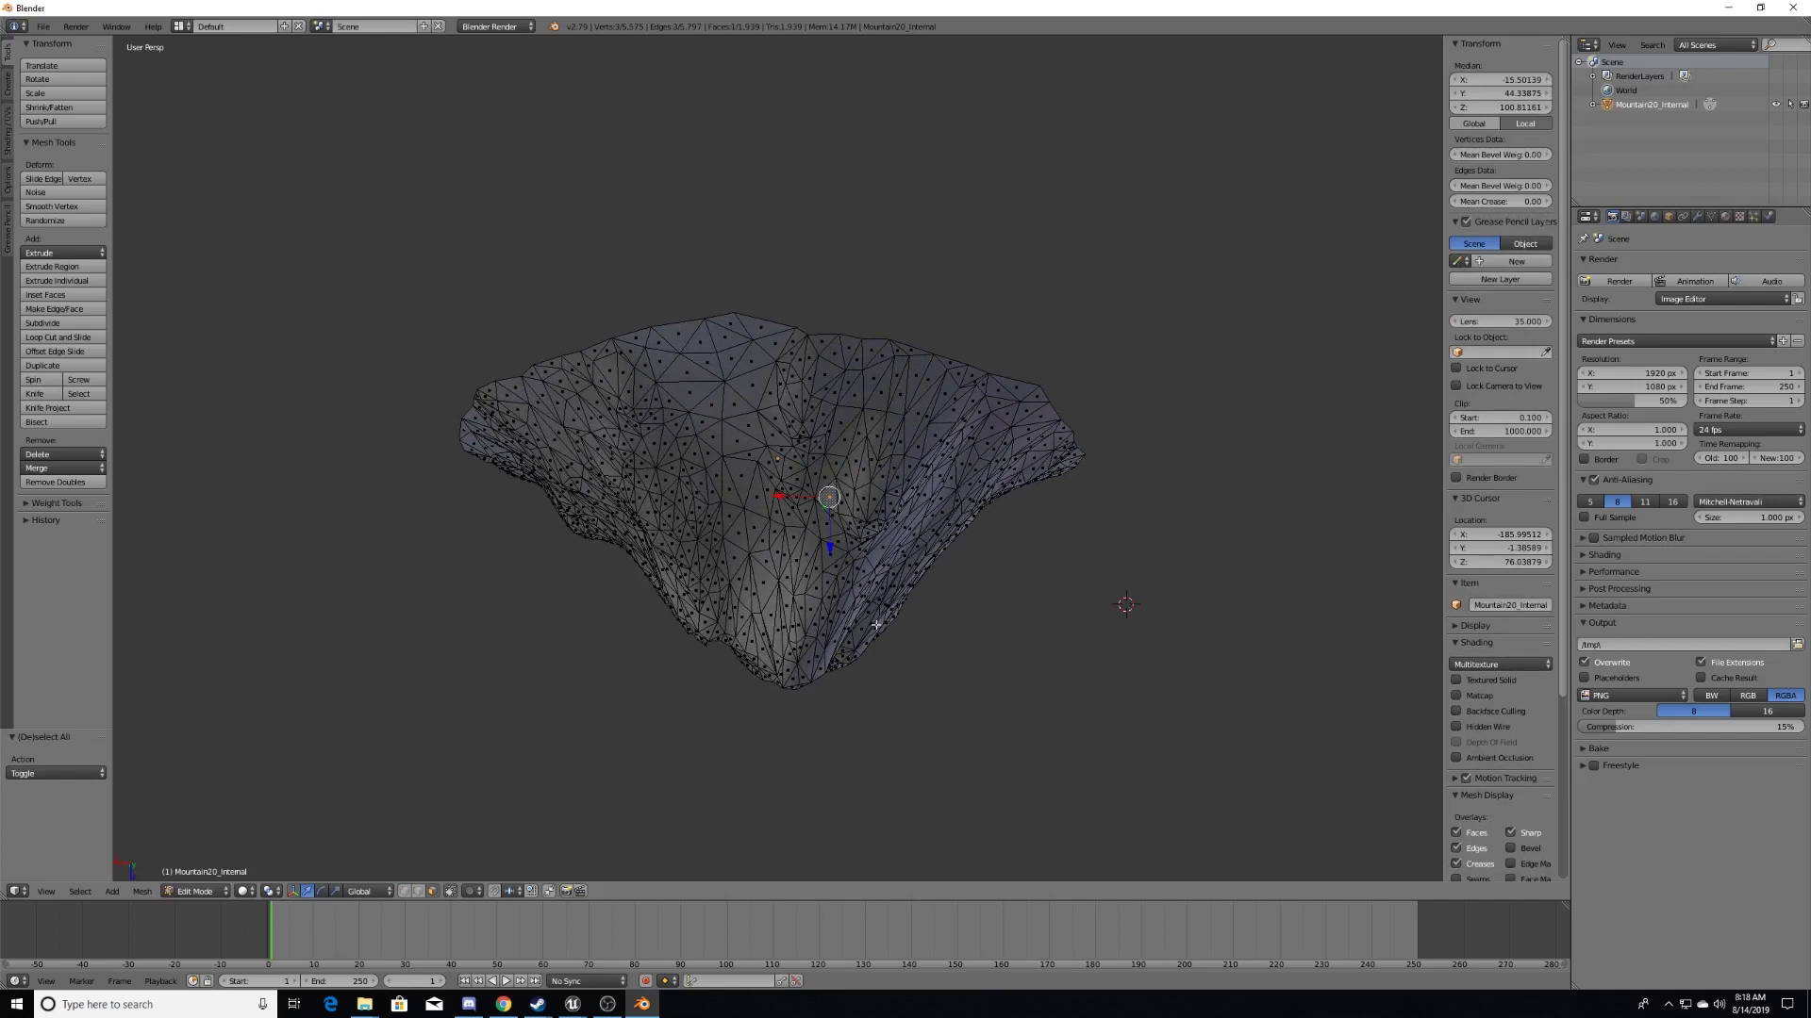
key("x")
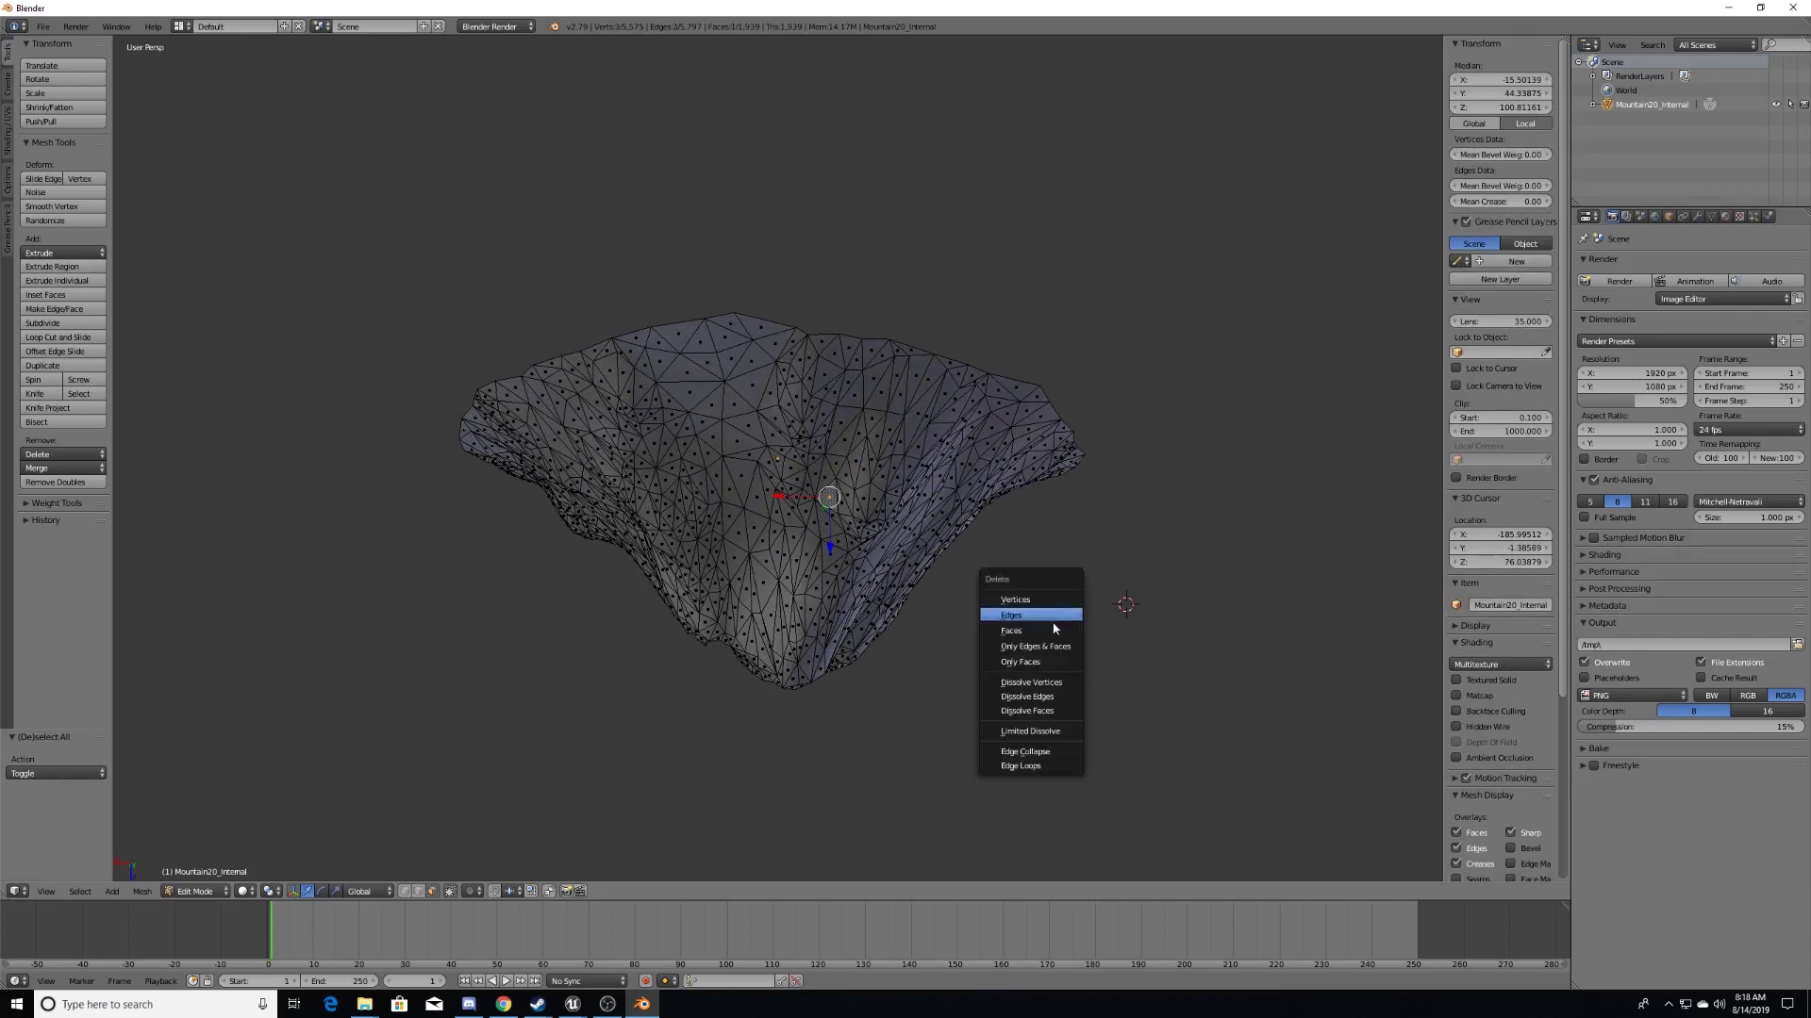
left_click(1032, 630)
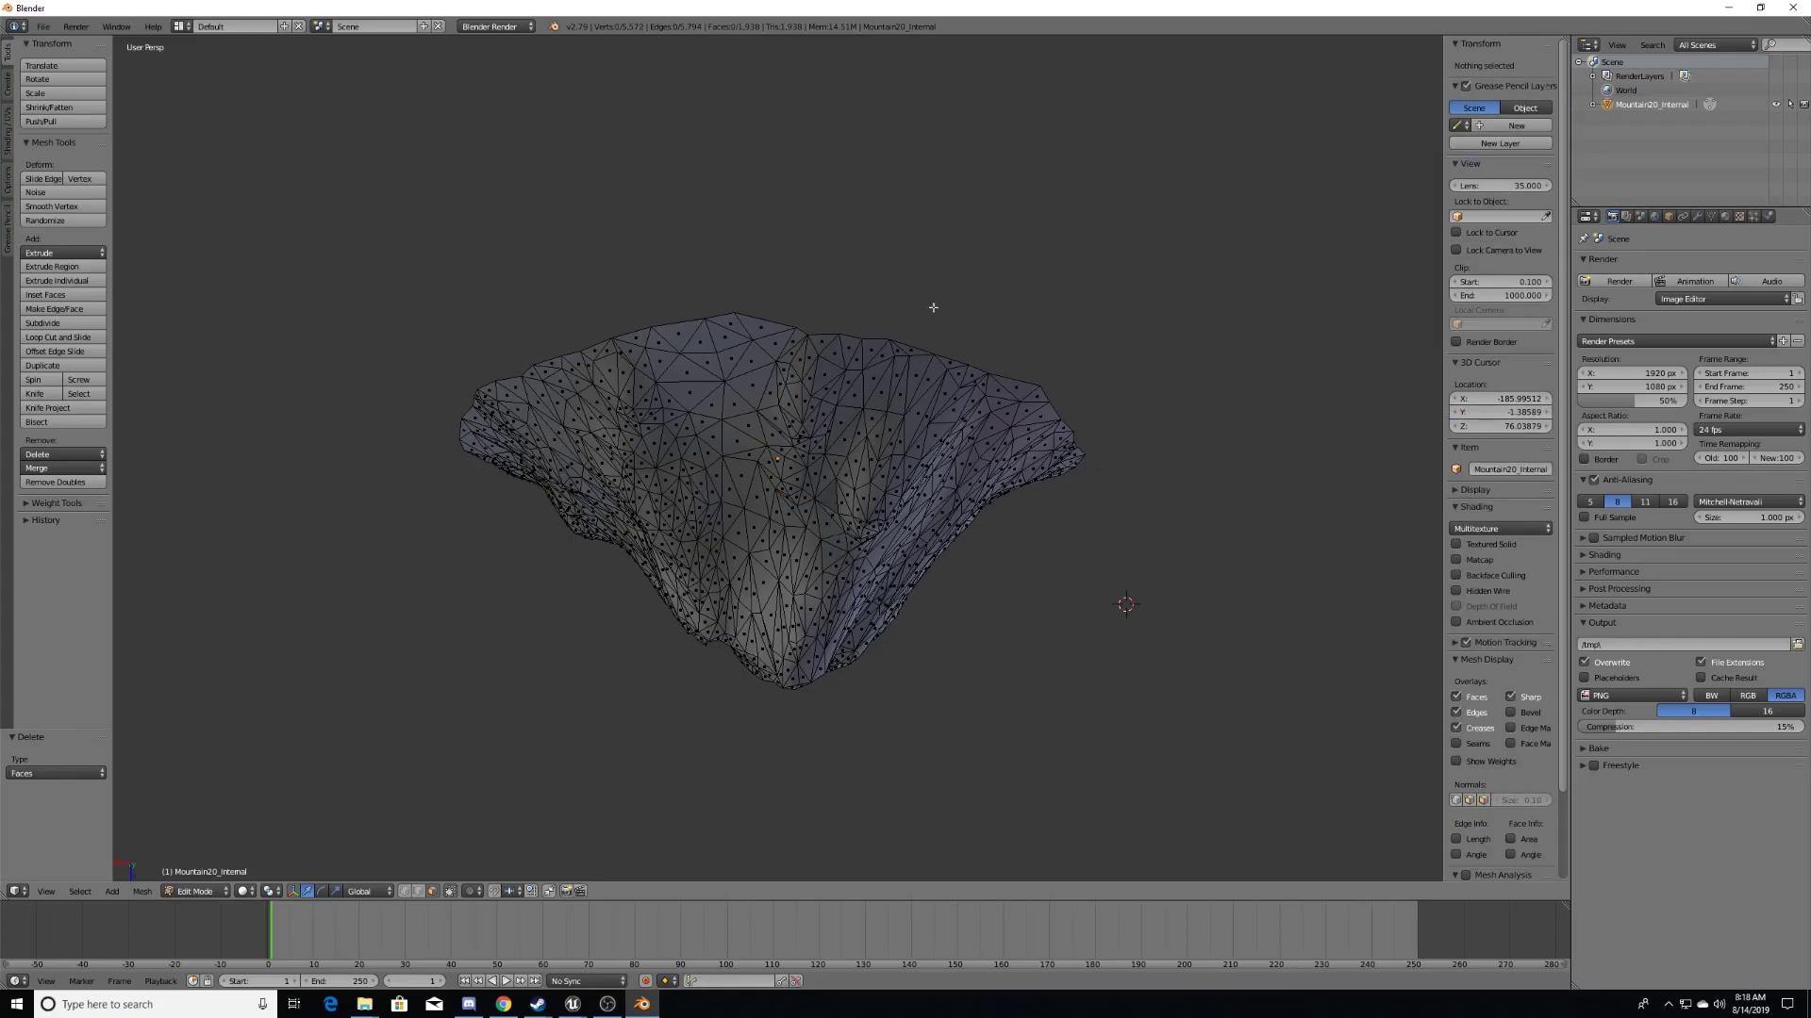
scroll(881, 531, "up", 3)
mouse_move(901, 483)
middle_mouse_down()
mouse_move(923, 240)
mouse_move(804, 363)
mouse_move(744, 392)
mouse_move(671, 392)
mouse_move(656, 479)
mouse_move(679, 517)
mouse_move(768, 355)
mouse_move(927, 227)
mouse_move(942, 88)
mouse_move(1131, 283)
mouse_move(1061, 312)
mouse_move(975, 516)
middle_mouse_up()
- Delete a face on the mesh underside, then undo that deletion
right_click(890, 572)
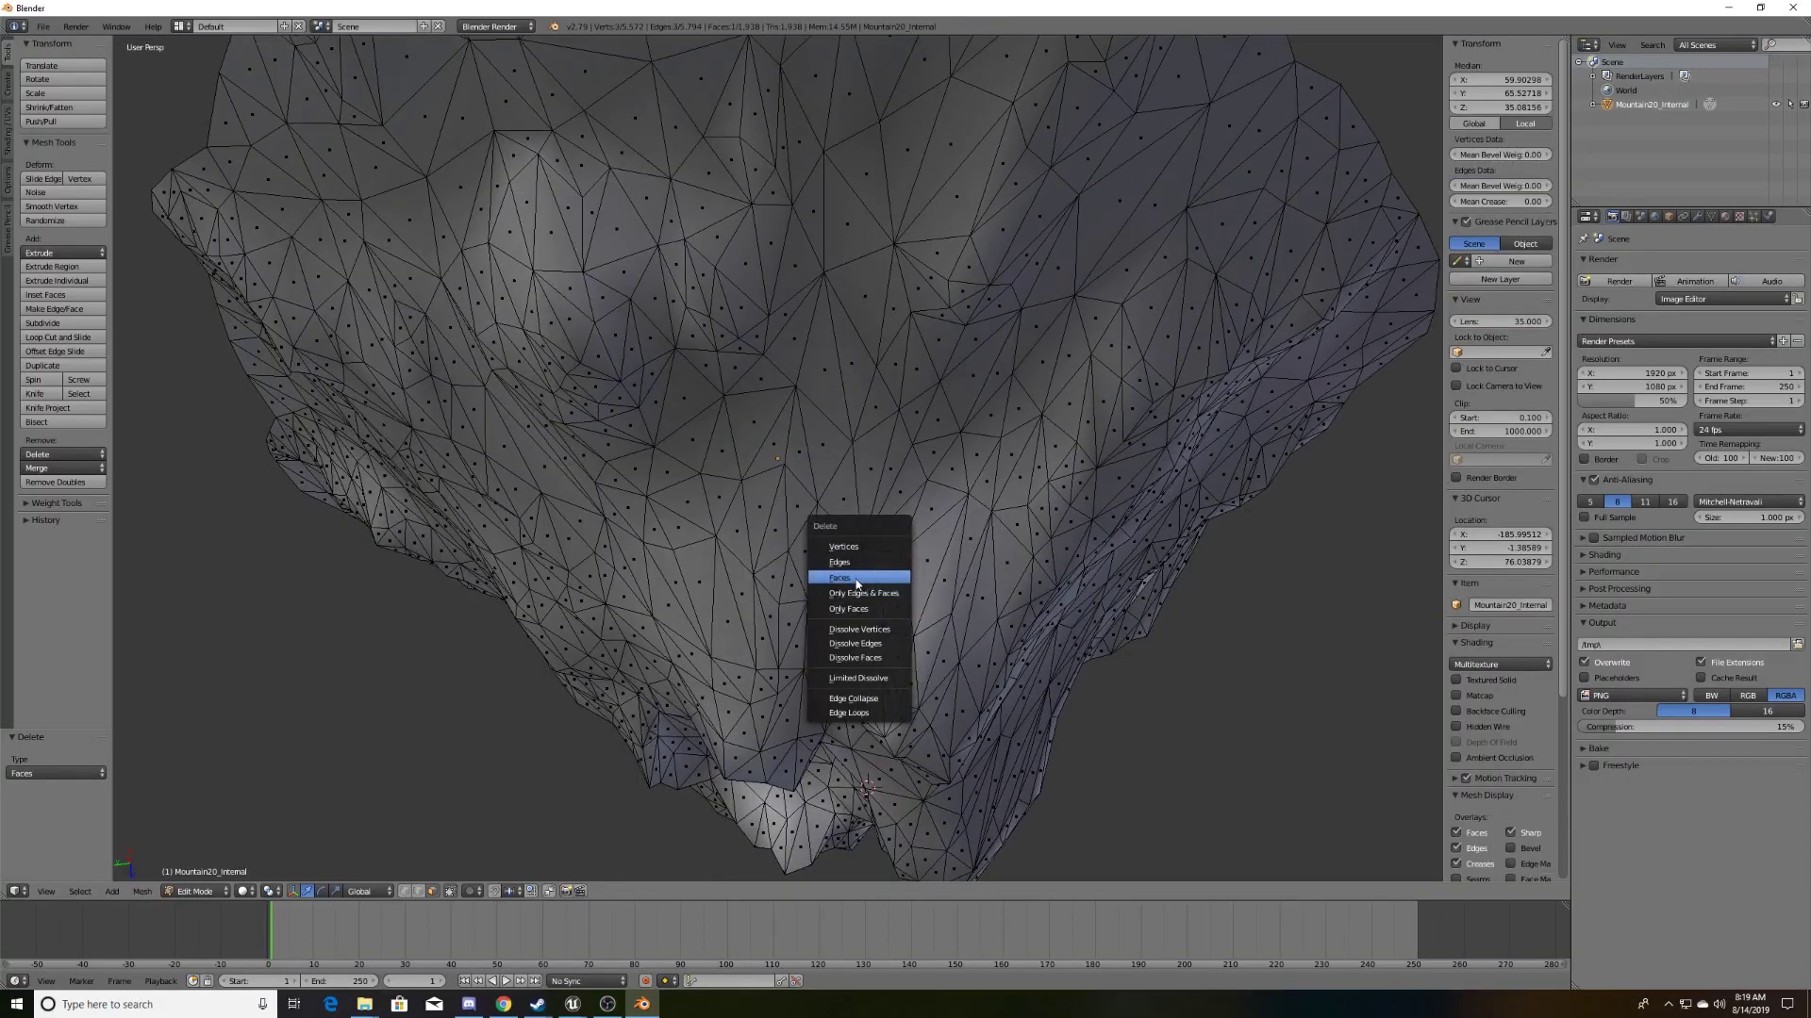
left_click(858, 585)
mouse_move(859, 584)
middle_mouse_down()
mouse_move(754, 464)
mouse_move(981, 274)
mouse_move(933, 597)
mouse_move(855, 507)
mouse_move(955, 517)
middle_mouse_up()
key("ctrl+z")
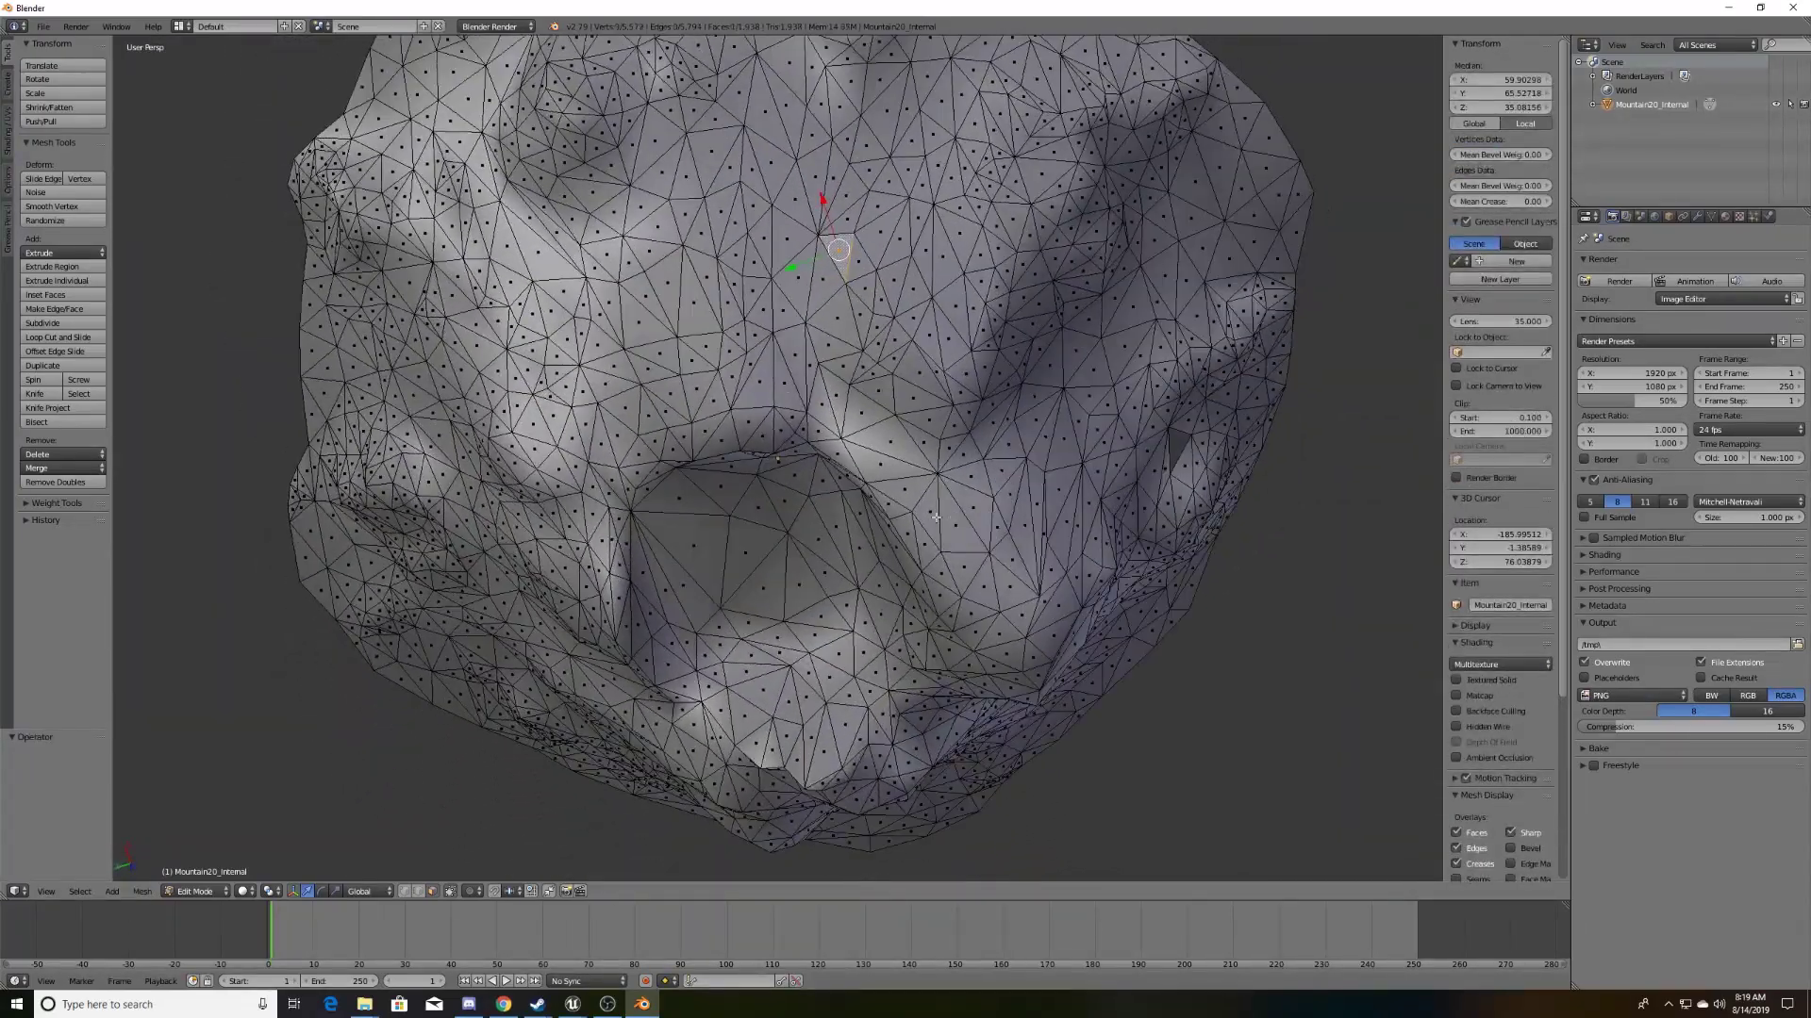
mouse_move(663, 354)
middle_mouse_down()
mouse_move(713, 375)
mouse_move(564, 436)
mouse_move(795, 364)
middle_mouse_up()
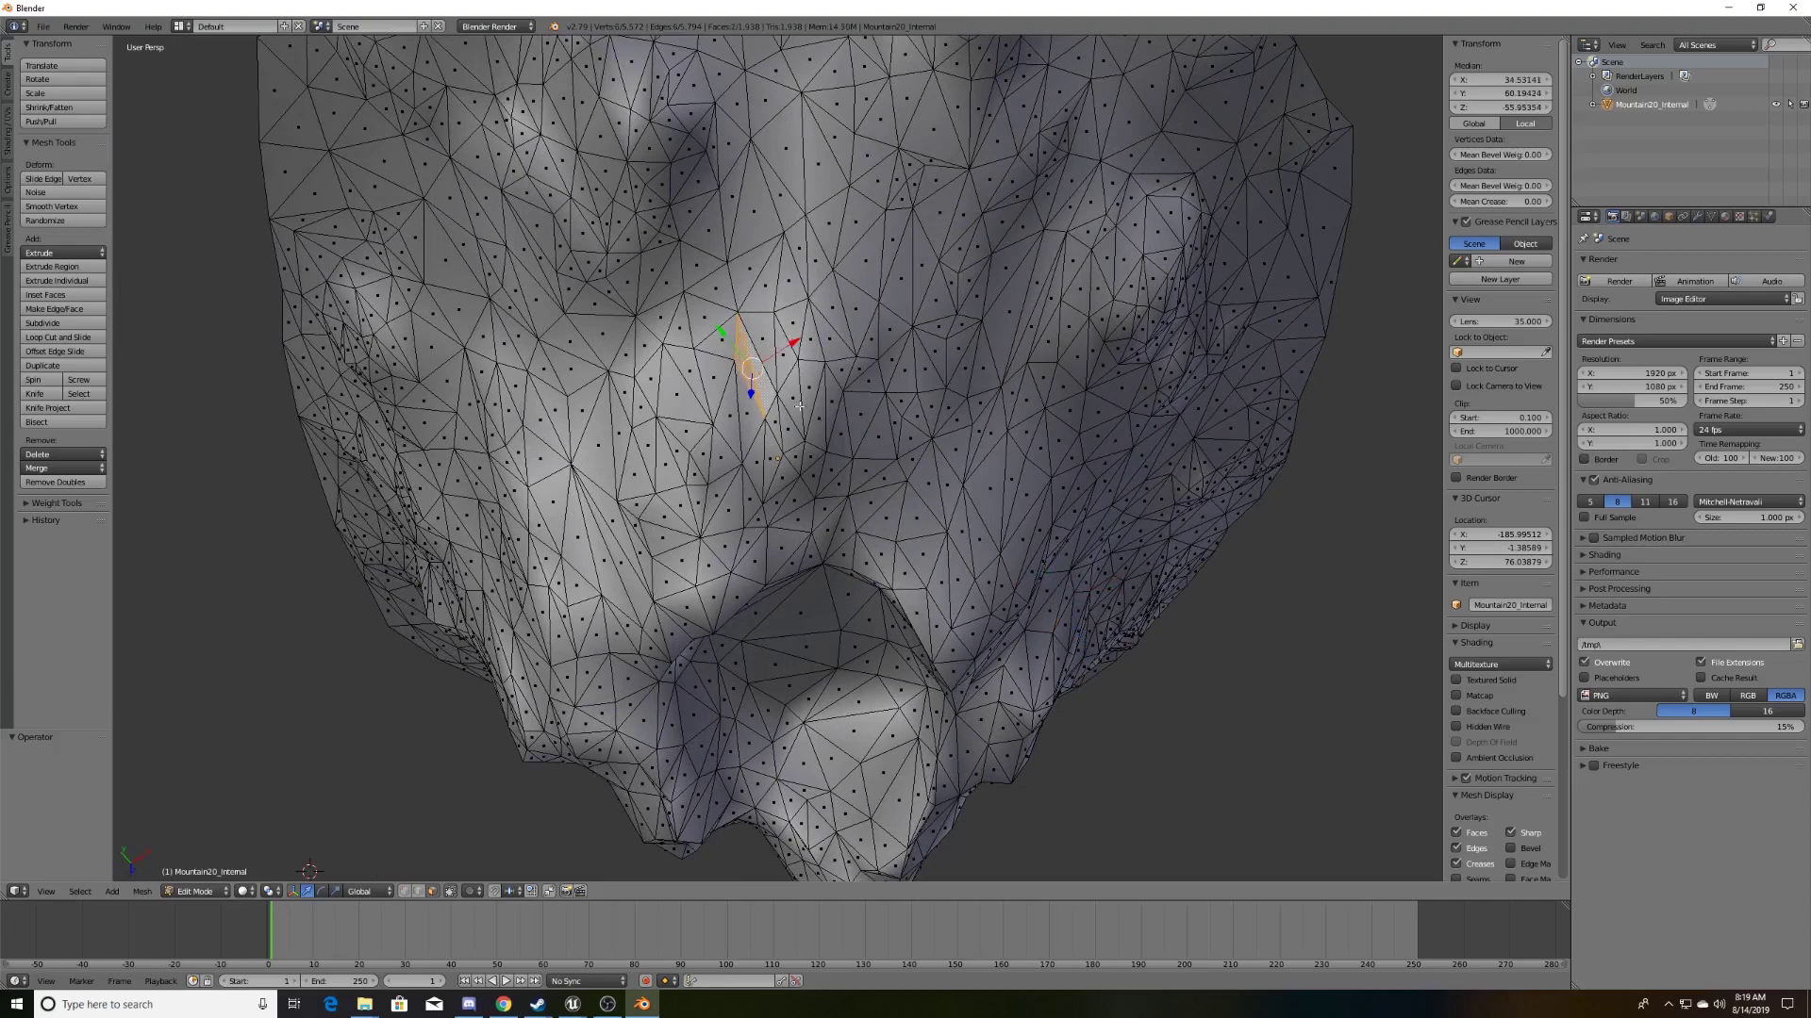
- Delete another selected face from the mountain mesh and inspect the new hole
key("x")
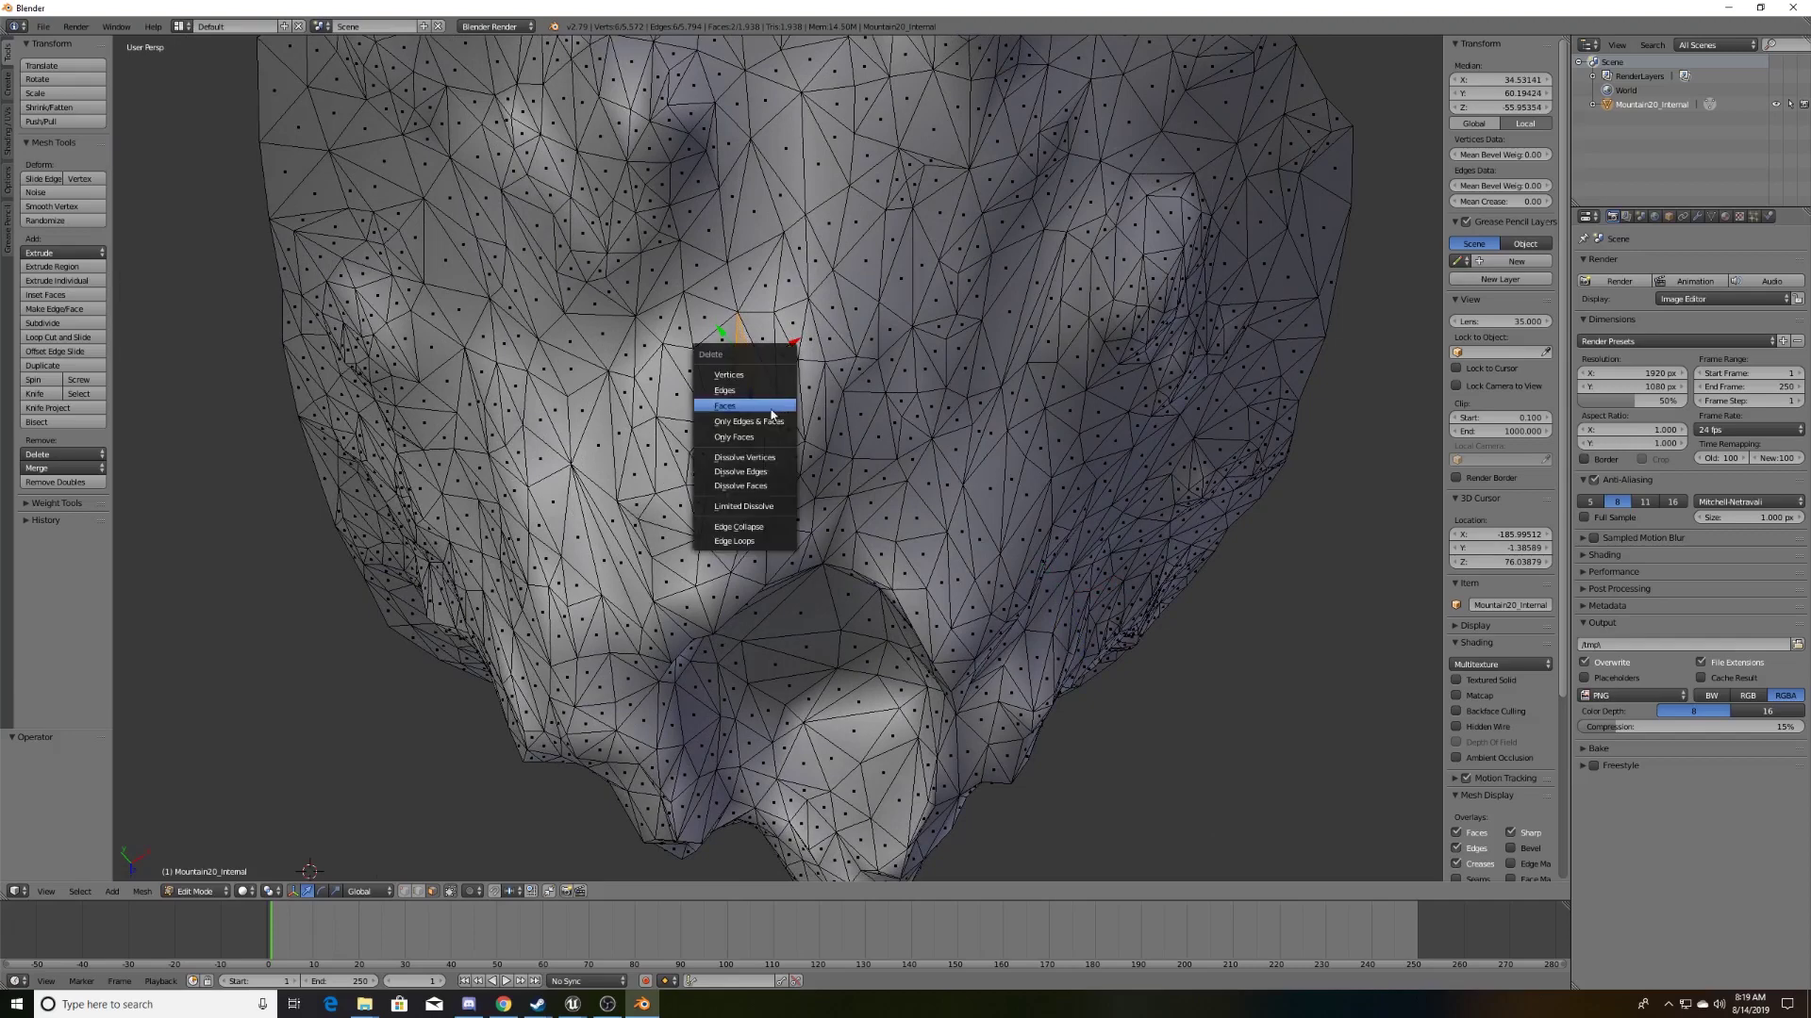
left_click(737, 404)
mouse_move(737, 404)
middle_mouse_down()
mouse_move(840, 409)
mouse_move(882, 394)
mouse_move(775, 372)
mouse_move(989, 350)
middle_mouse_up()
scroll(988, 350, "down", 2)
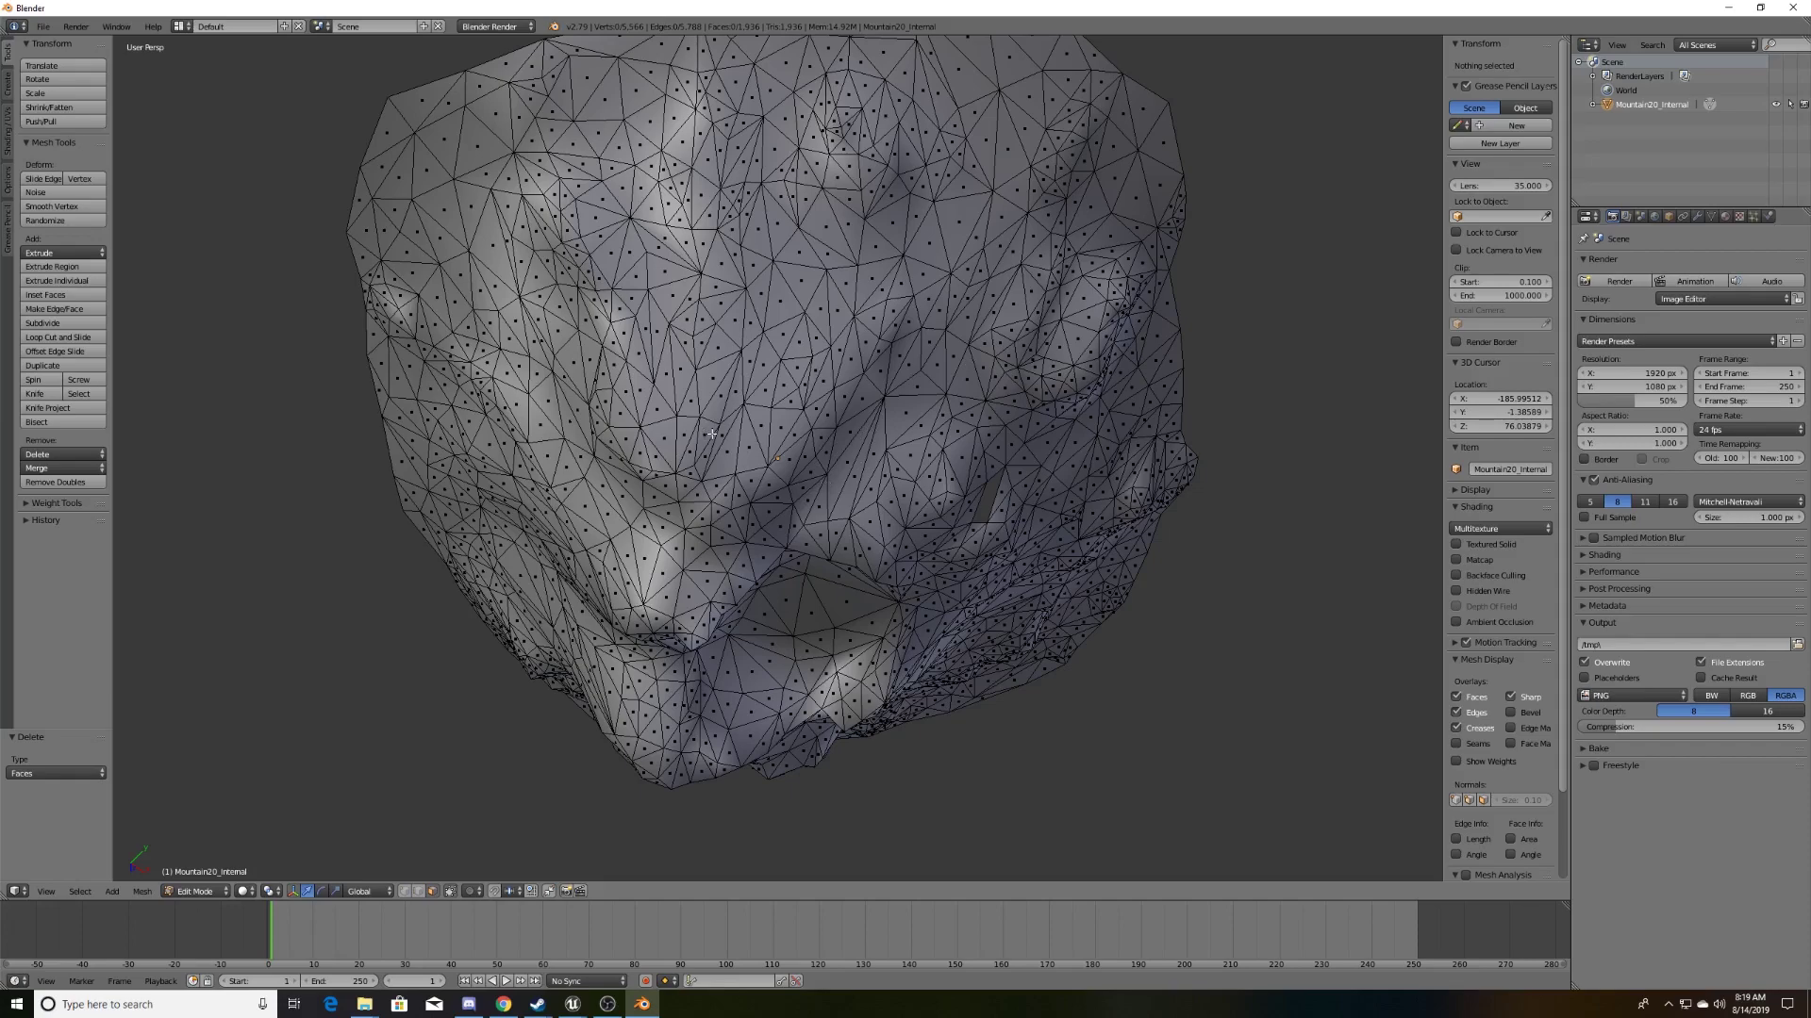
mouse_move(751, 414)
middle_mouse_down()
mouse_move(630, 369)
mouse_move(726, 400)
mouse_move(773, 351)
mouse_move(953, 585)
middle_mouse_up()
- Select two adjacent faces on the mountain and delete them together
right_click(726, 400)
middle_click_drag(1124, 576, 1004, 458)
right_click(898, 545)
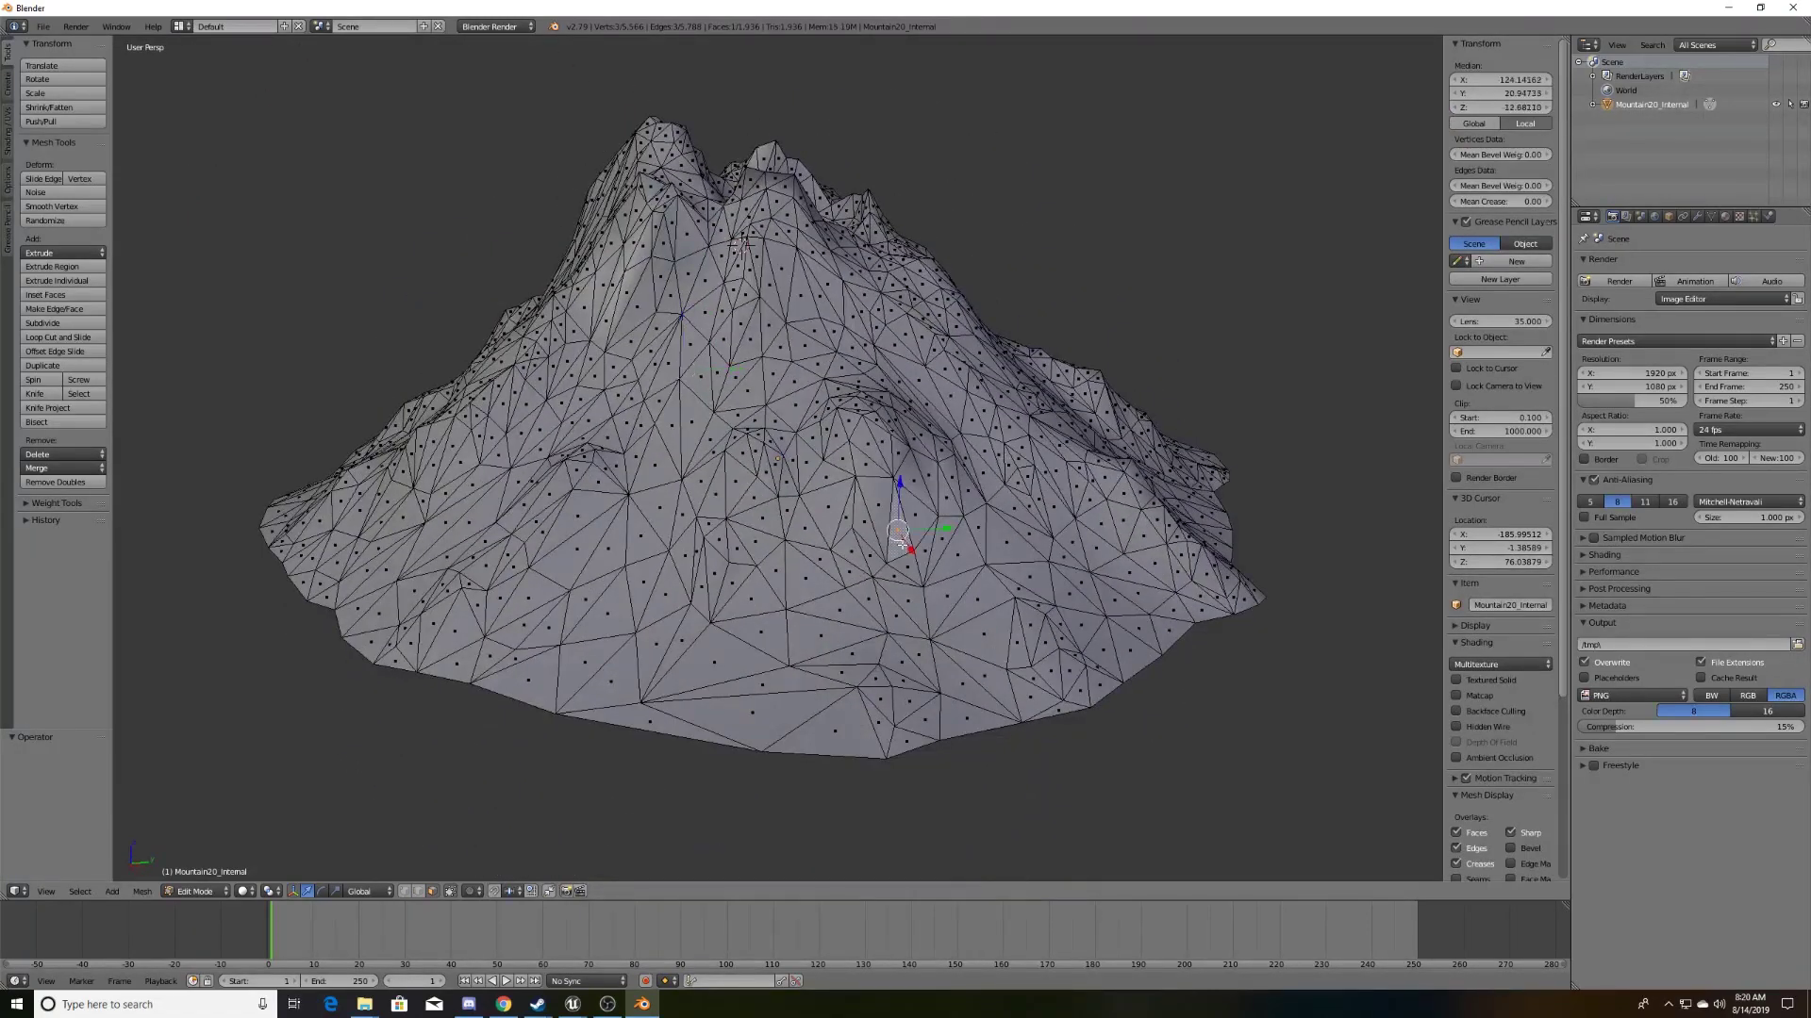
right_click(876, 569)
right_click(867, 545, "shift")
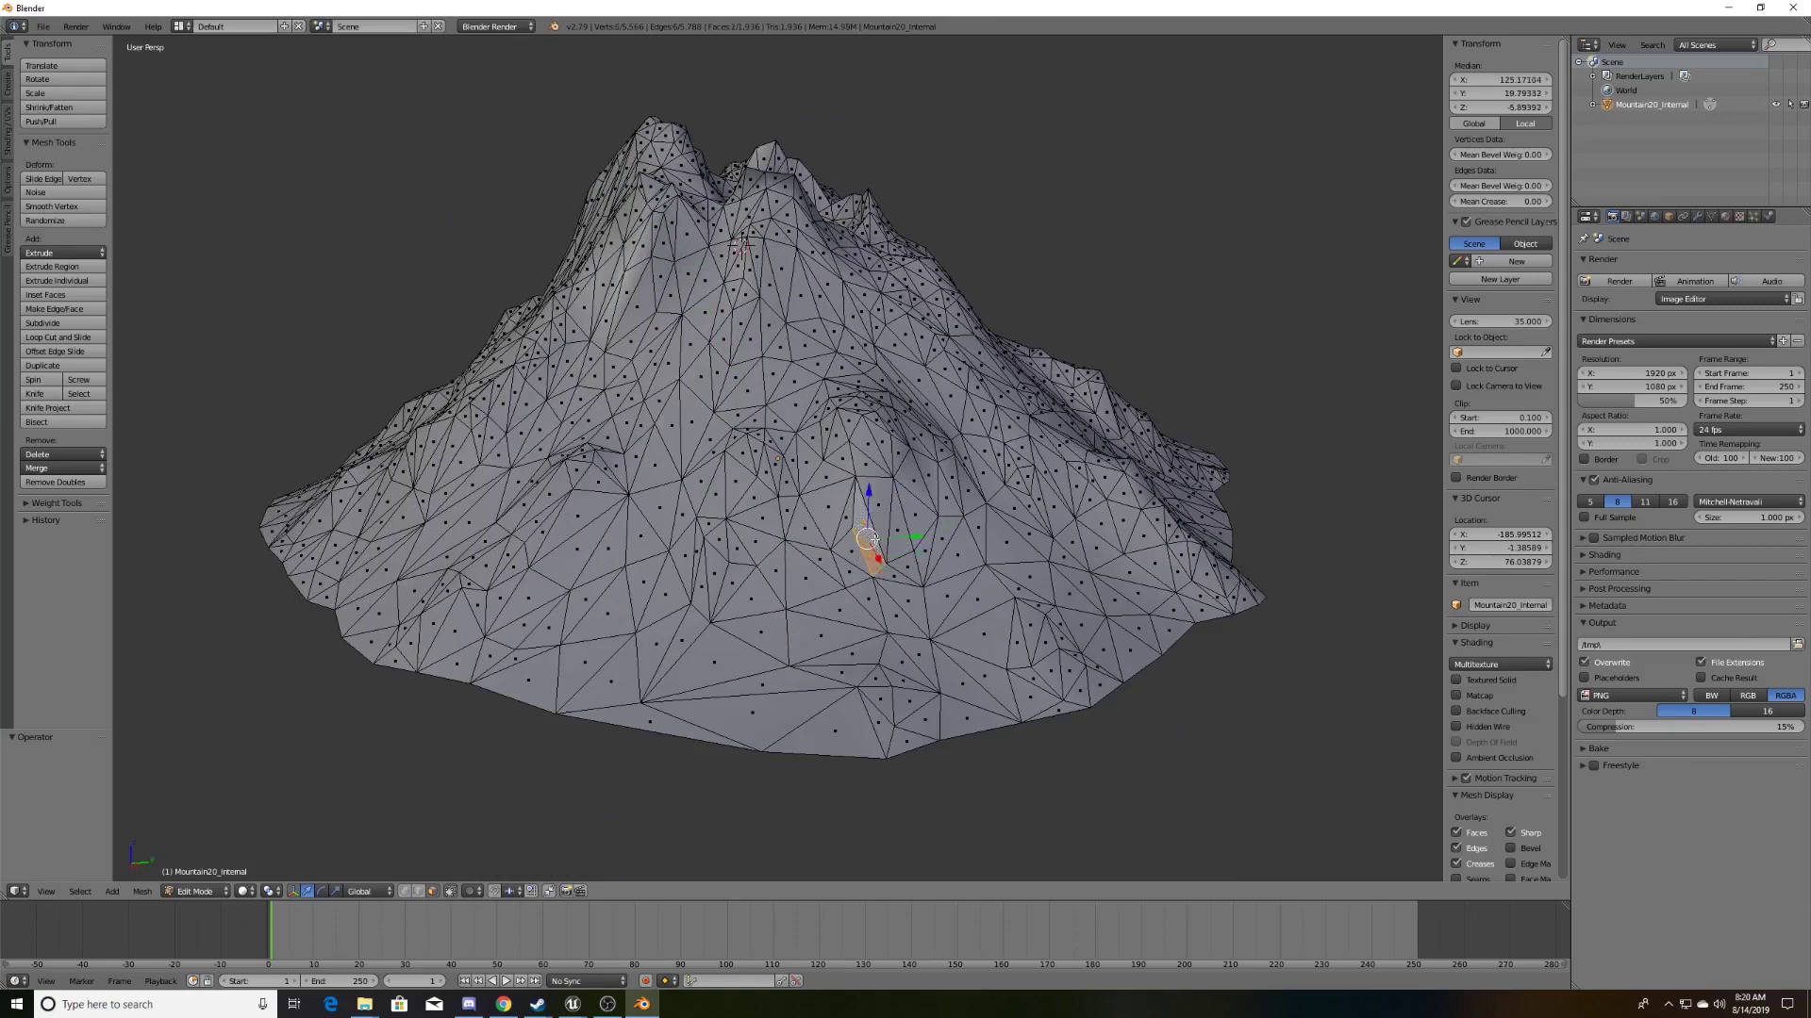
key("x")
left_click(863, 546)
middle_click_drag(863, 546, 934, 535)
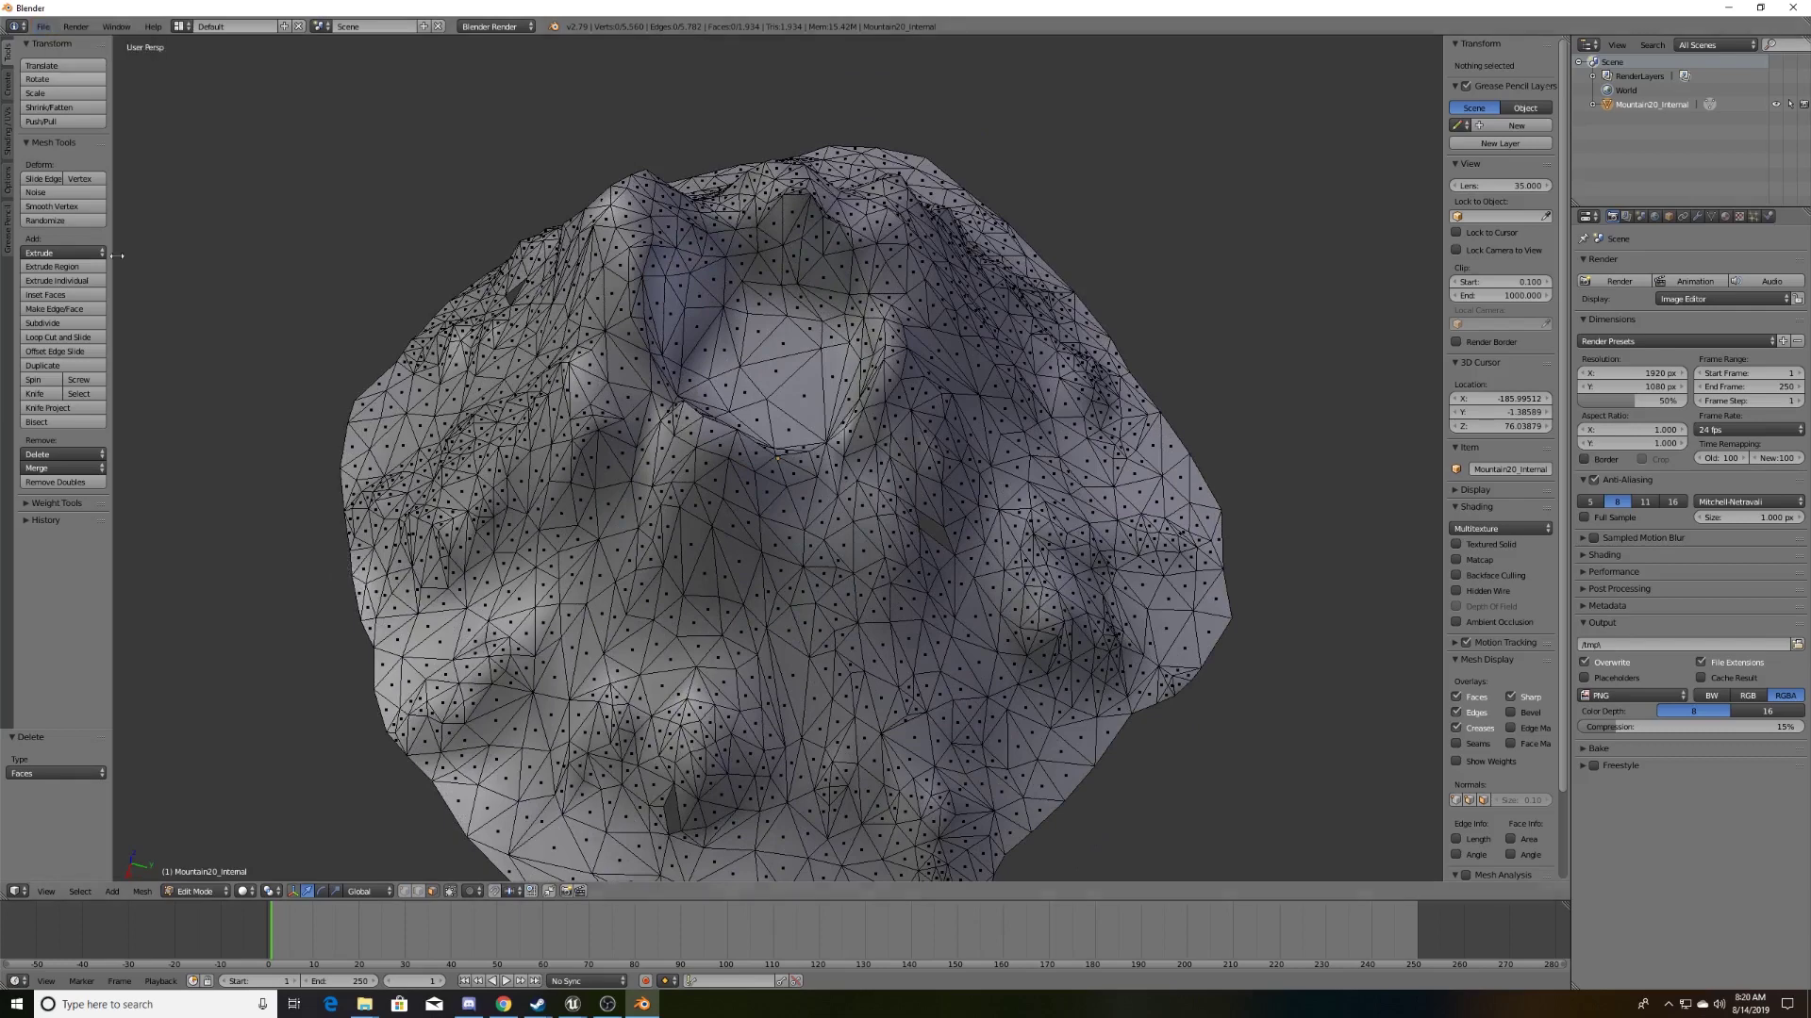
- In Object Mode, export the mountain as floatingMountain.fbx to the E: drive
left_click(203, 892)
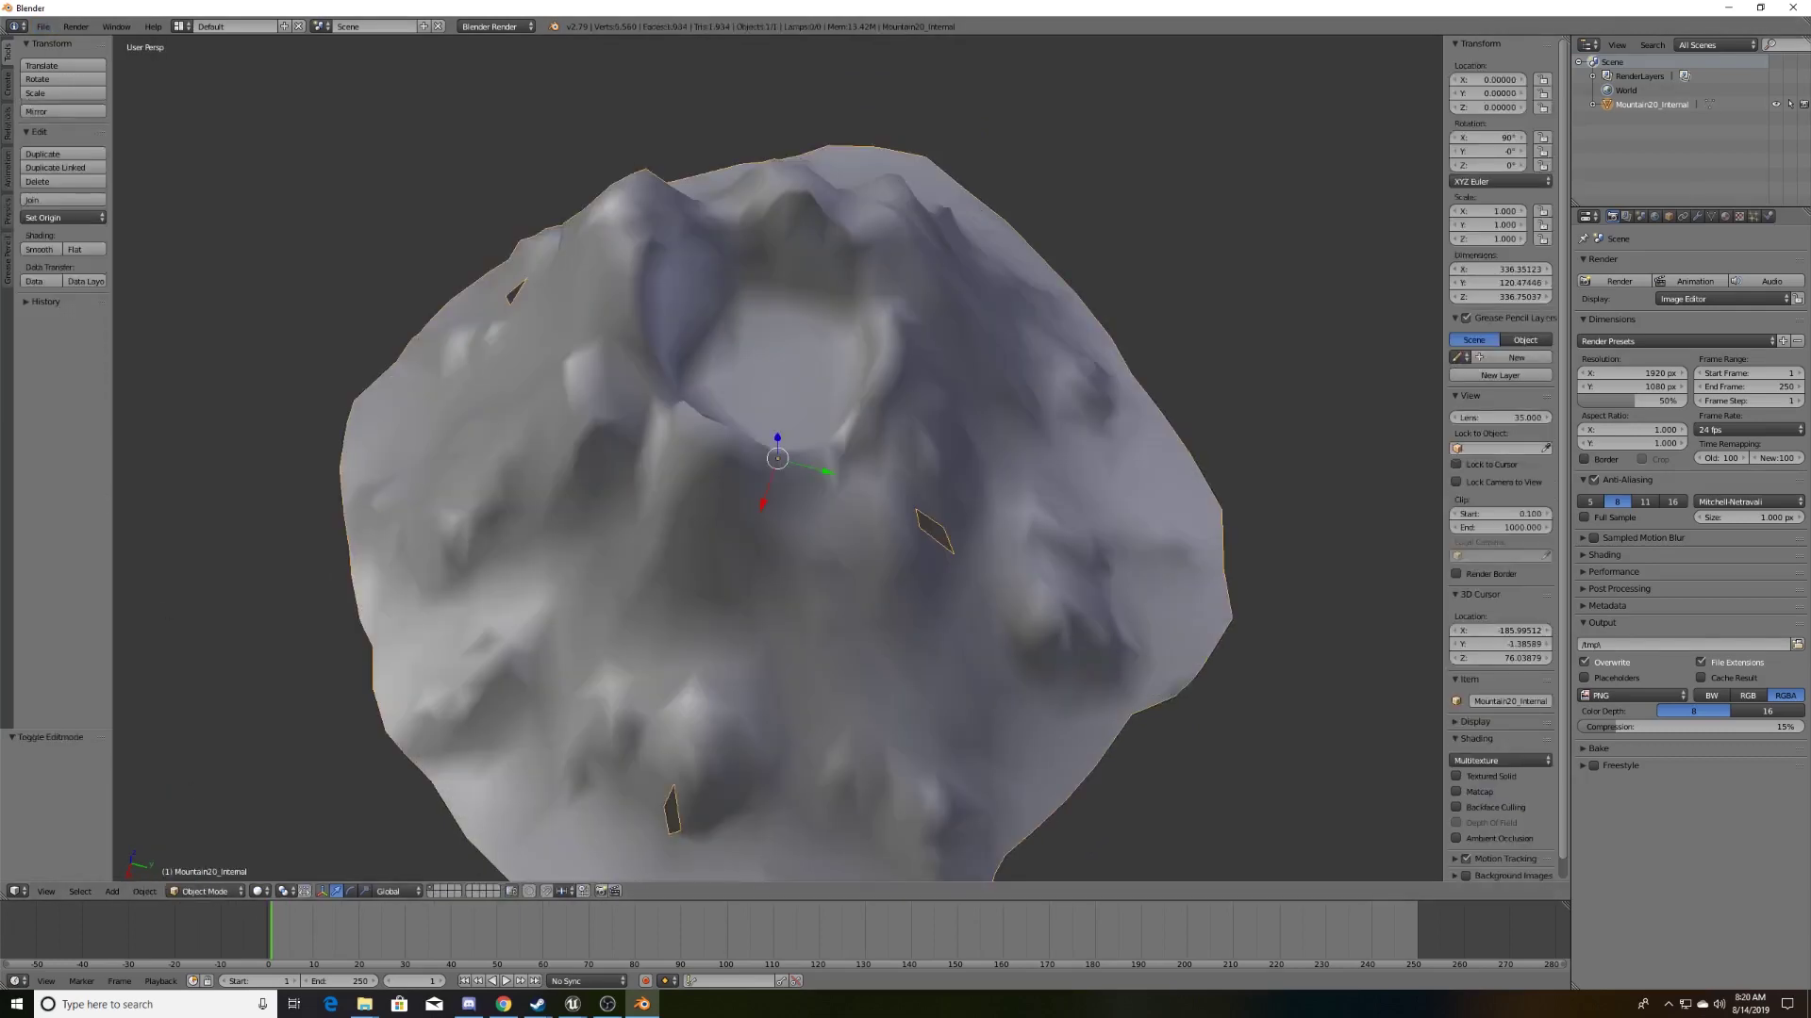
left_click(45, 26)
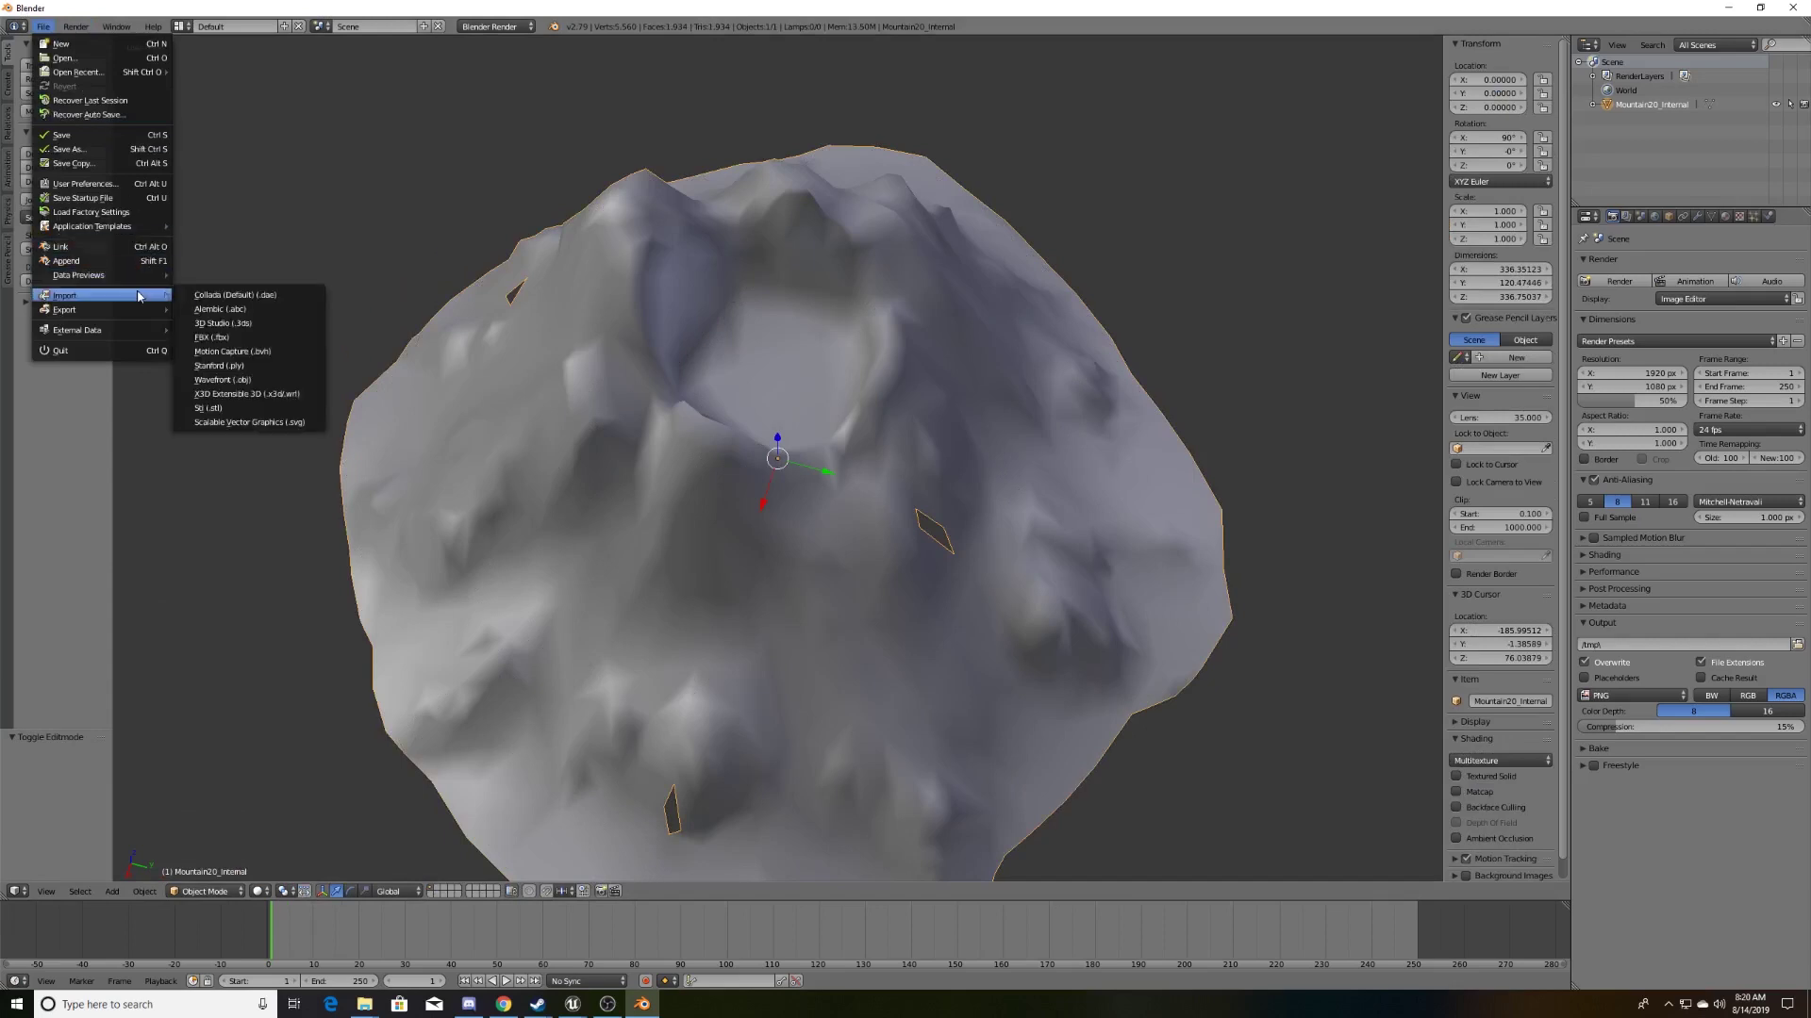
mouse_move(85, 308)
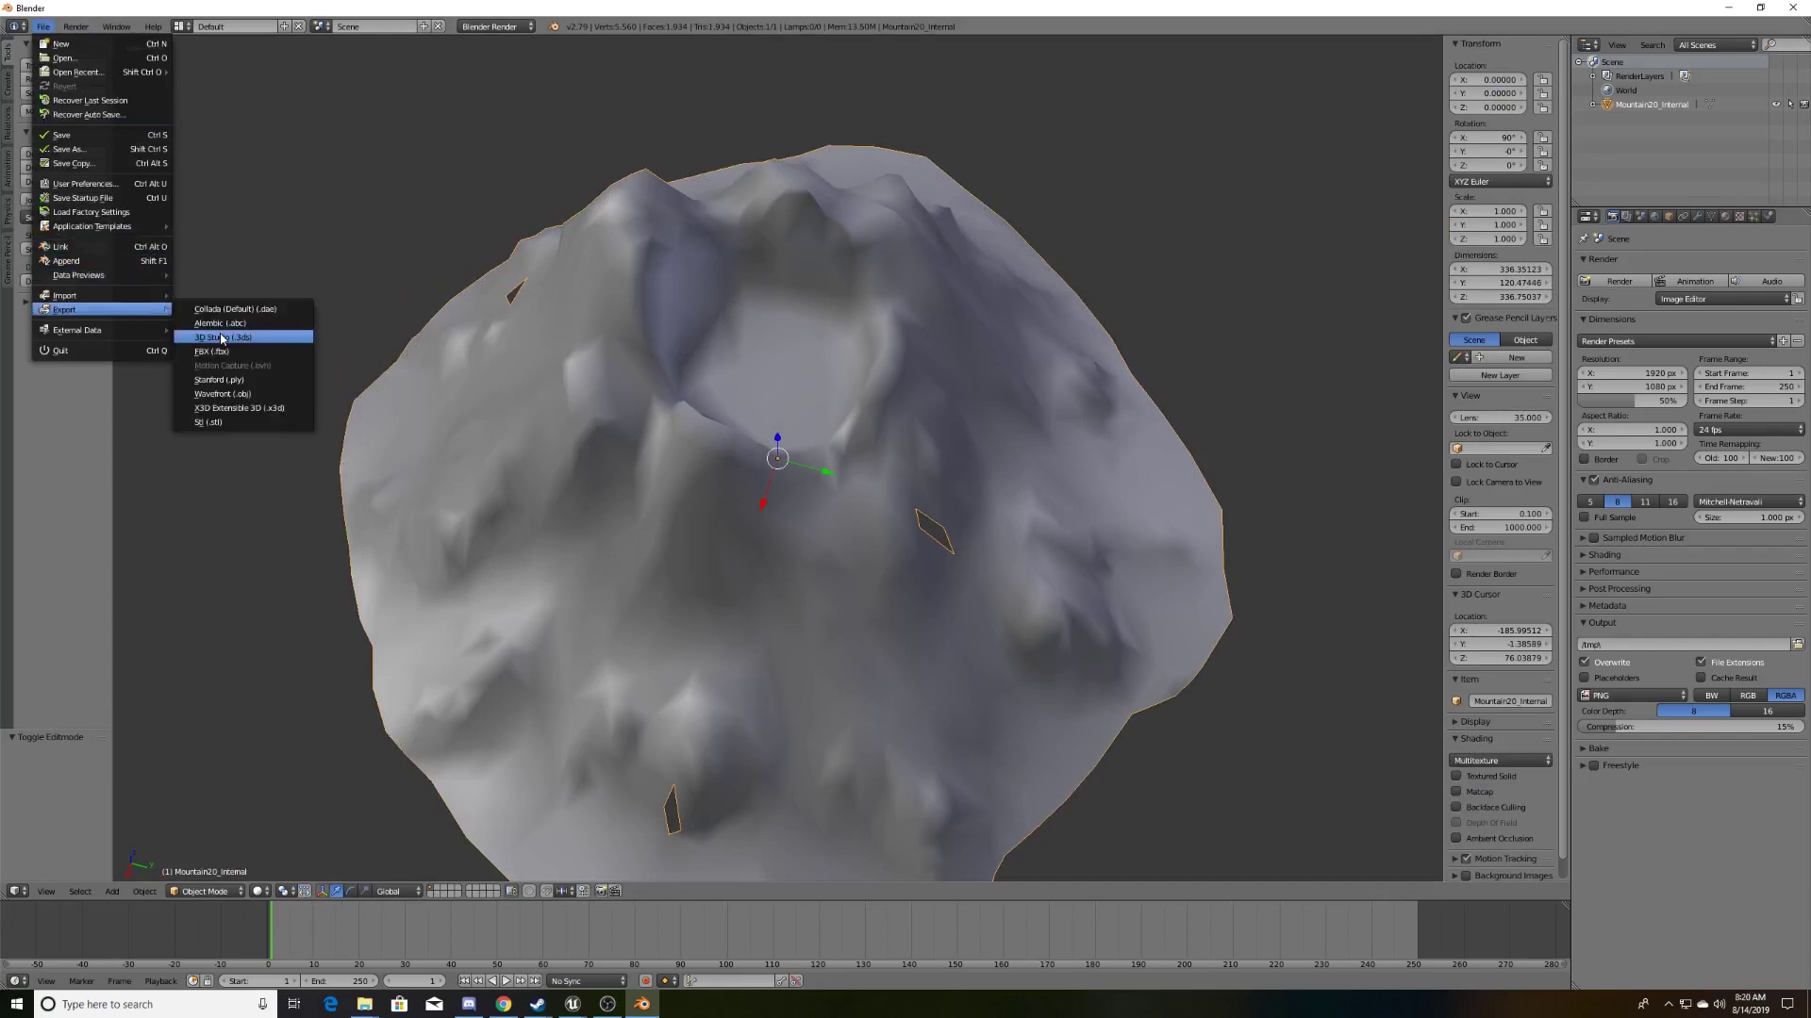
left_click(226, 353)
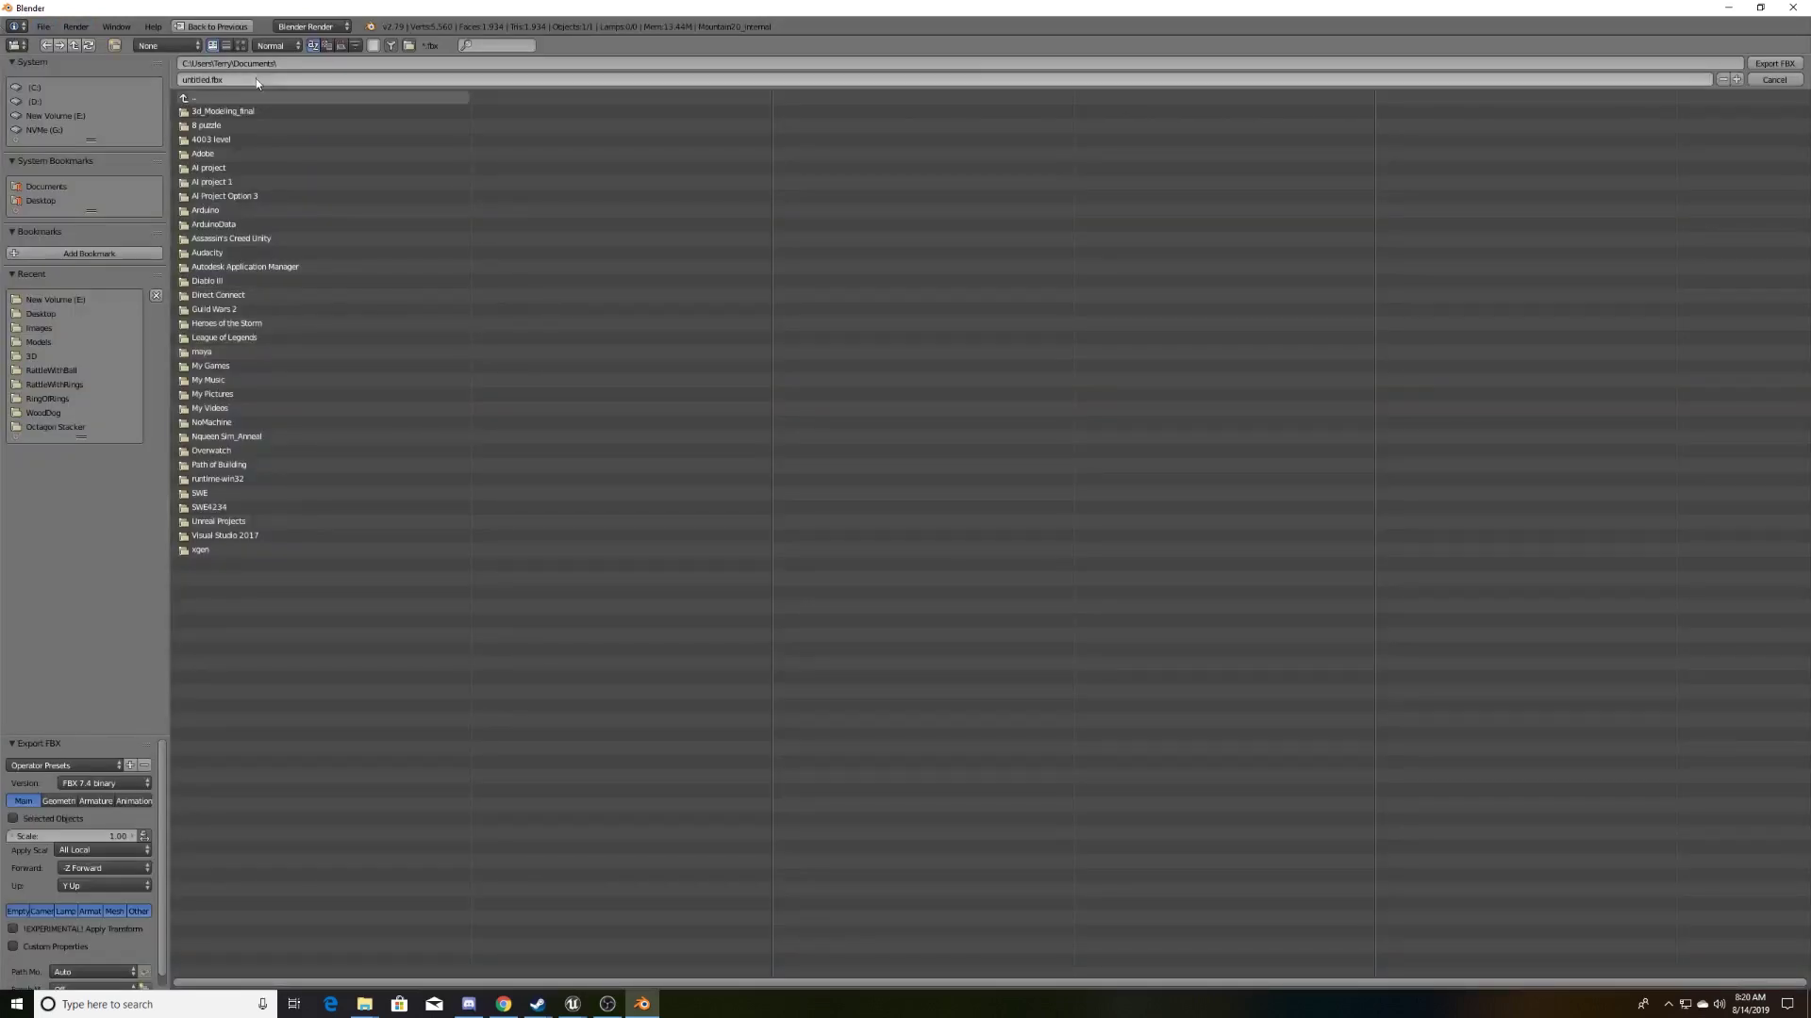
left_click(36, 115)
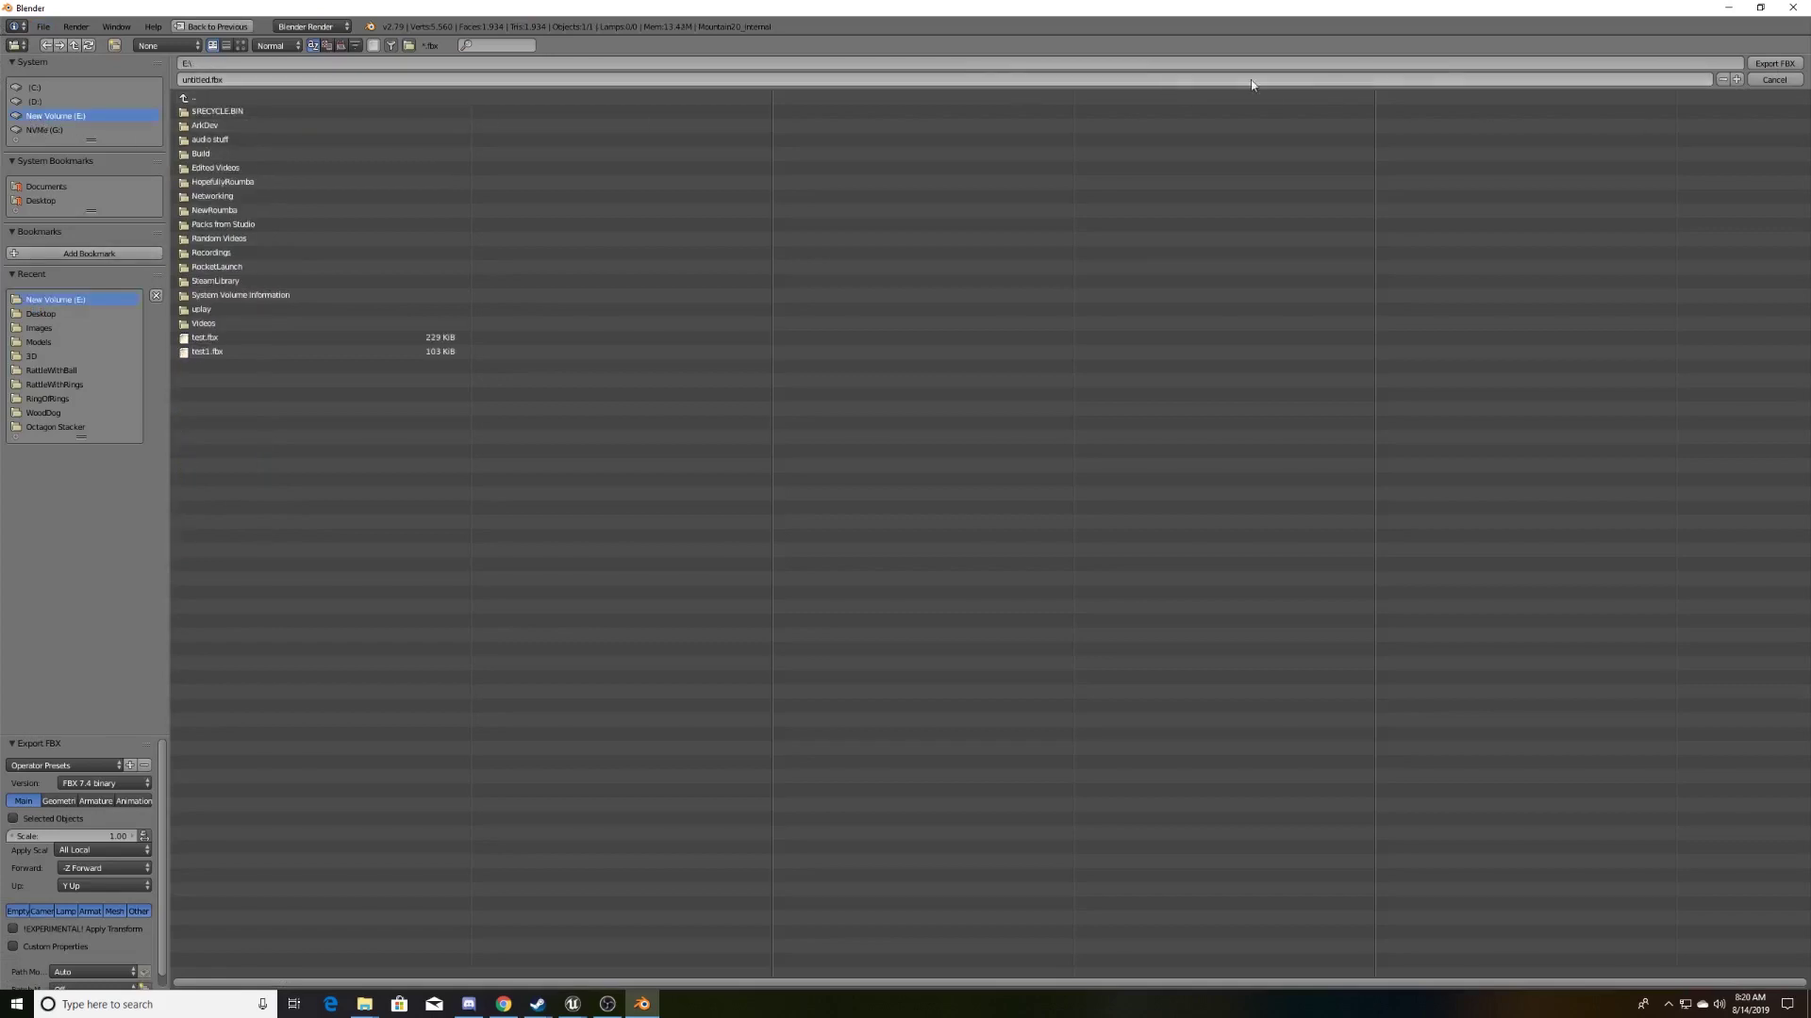
left_click(282, 76)
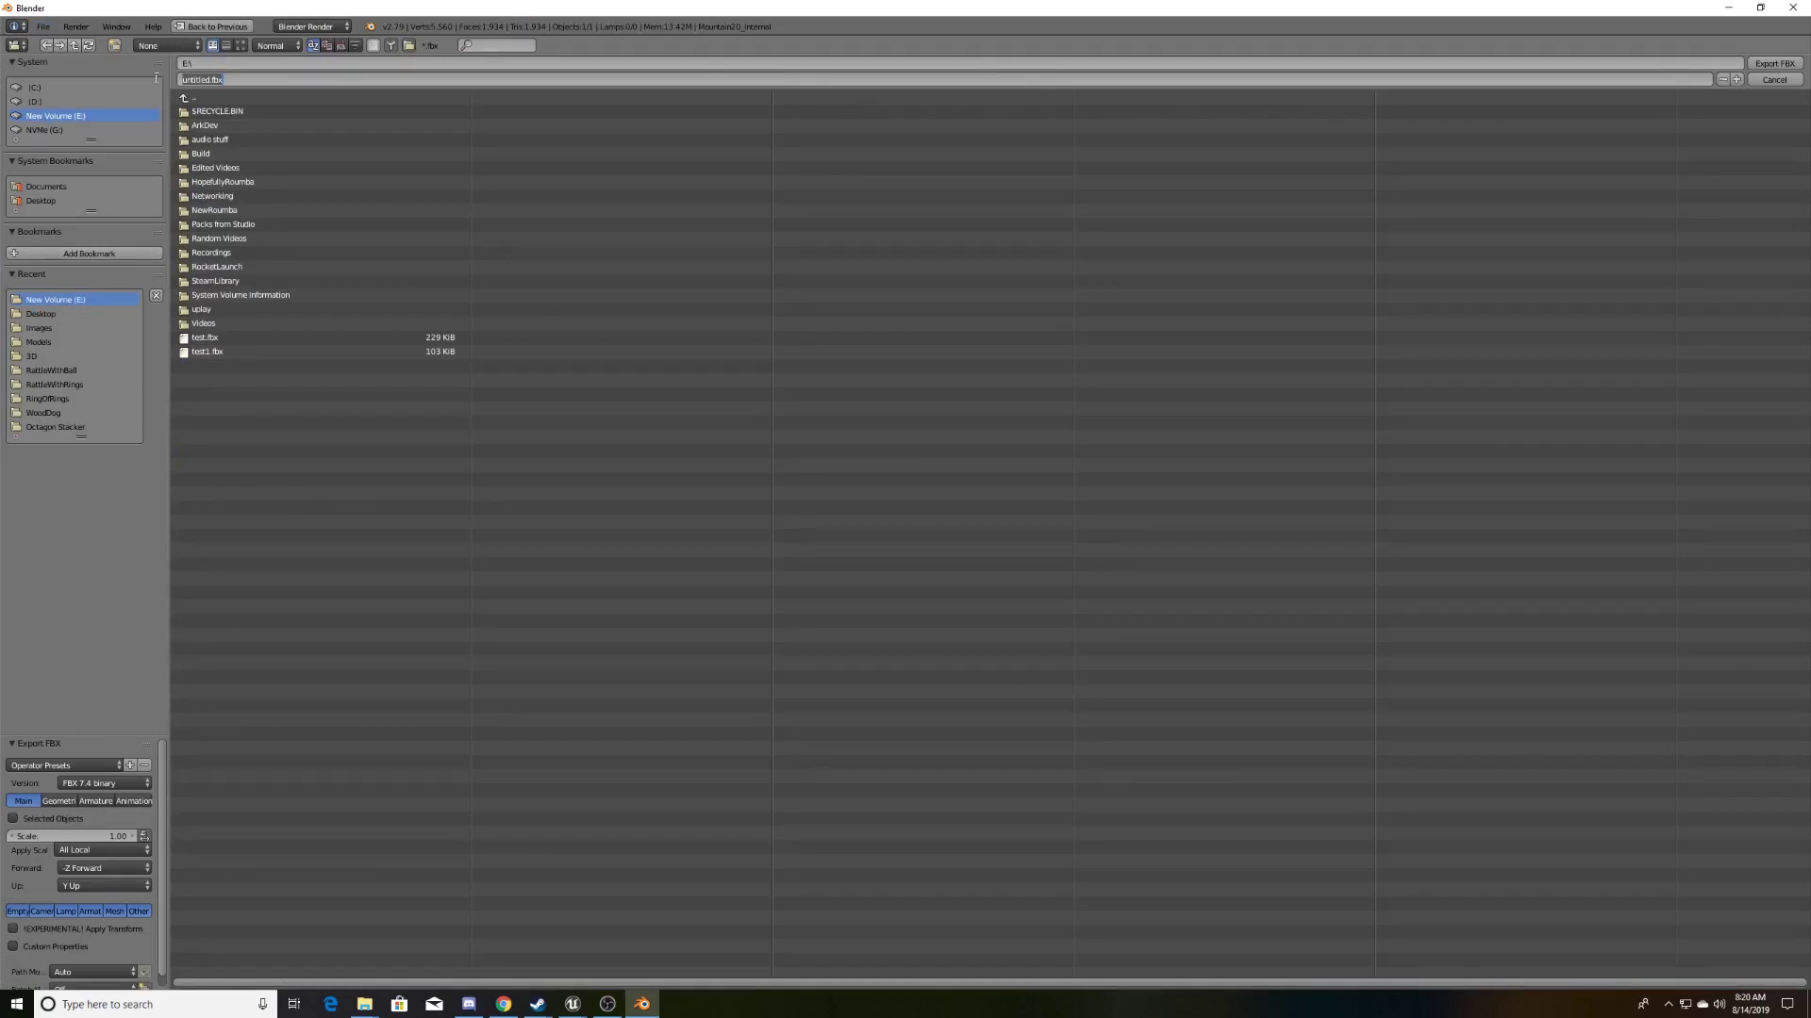
type("floatingMountain")
key("Return")
- Back in ARK Dev Kit, clear the Content Browser search and remove the Static Mesh filter
left_click(1728, 8)
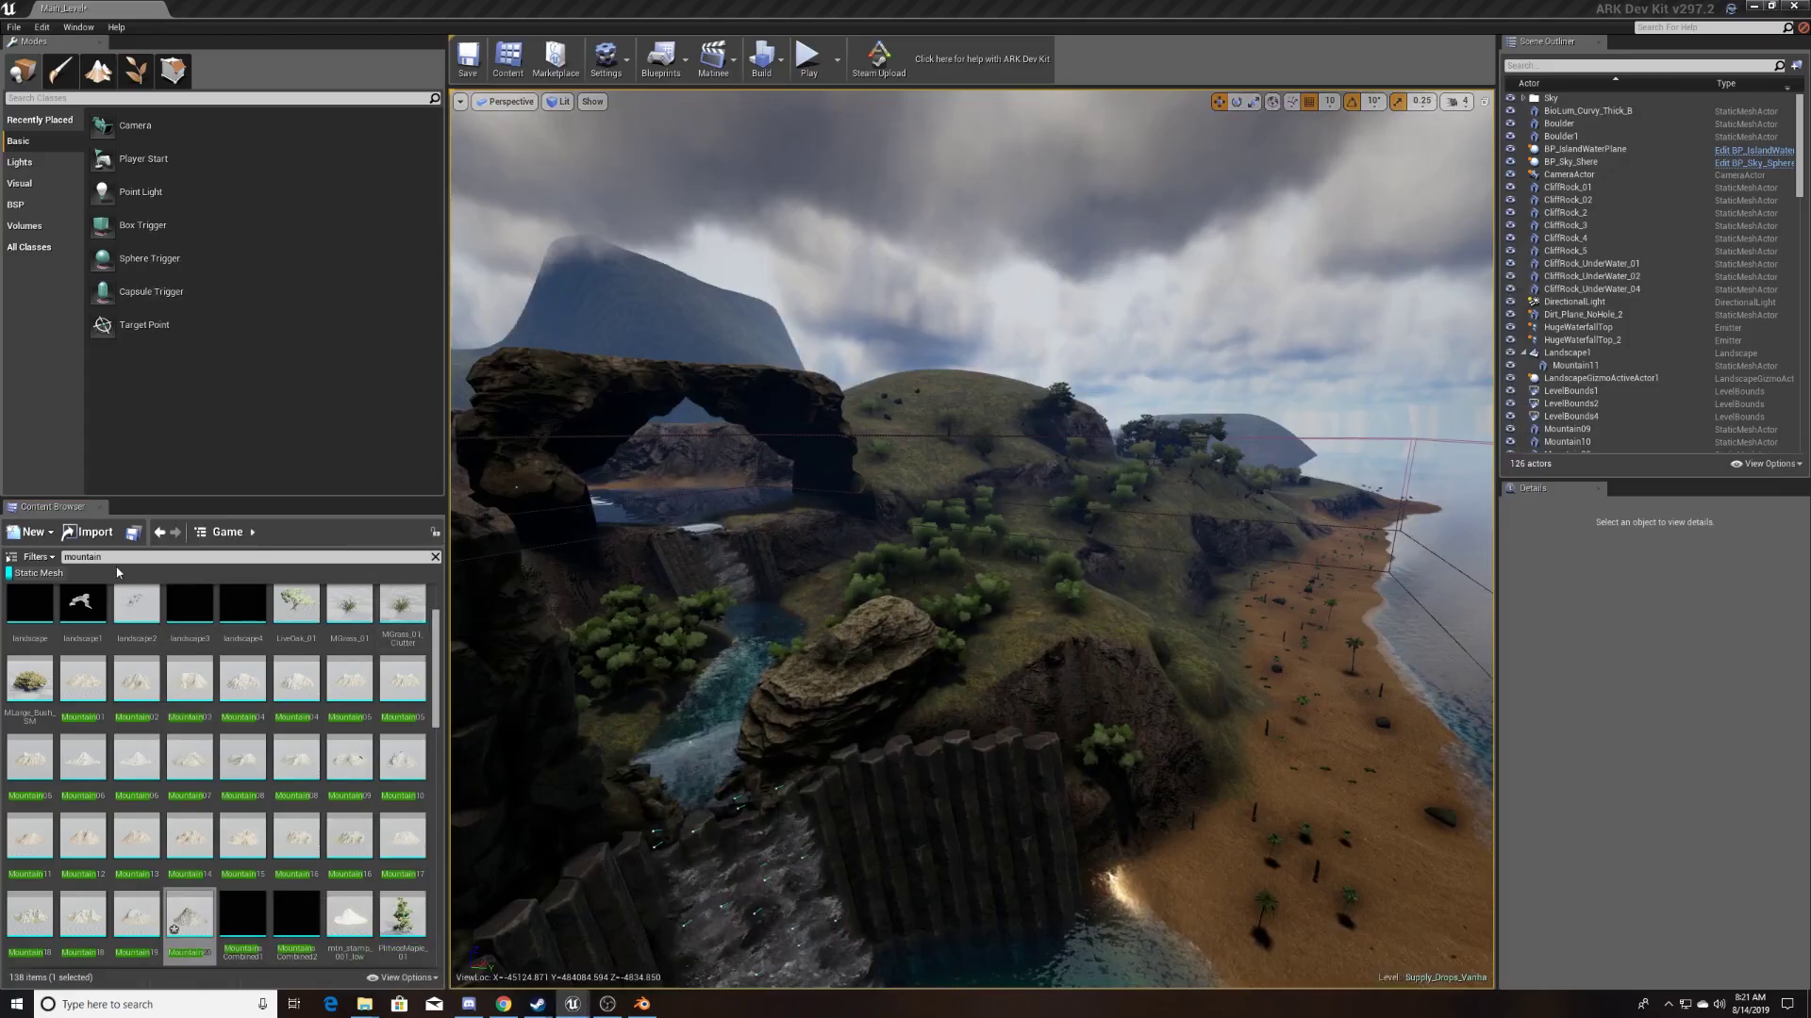
left_click(435, 556)
left_click(10, 574)
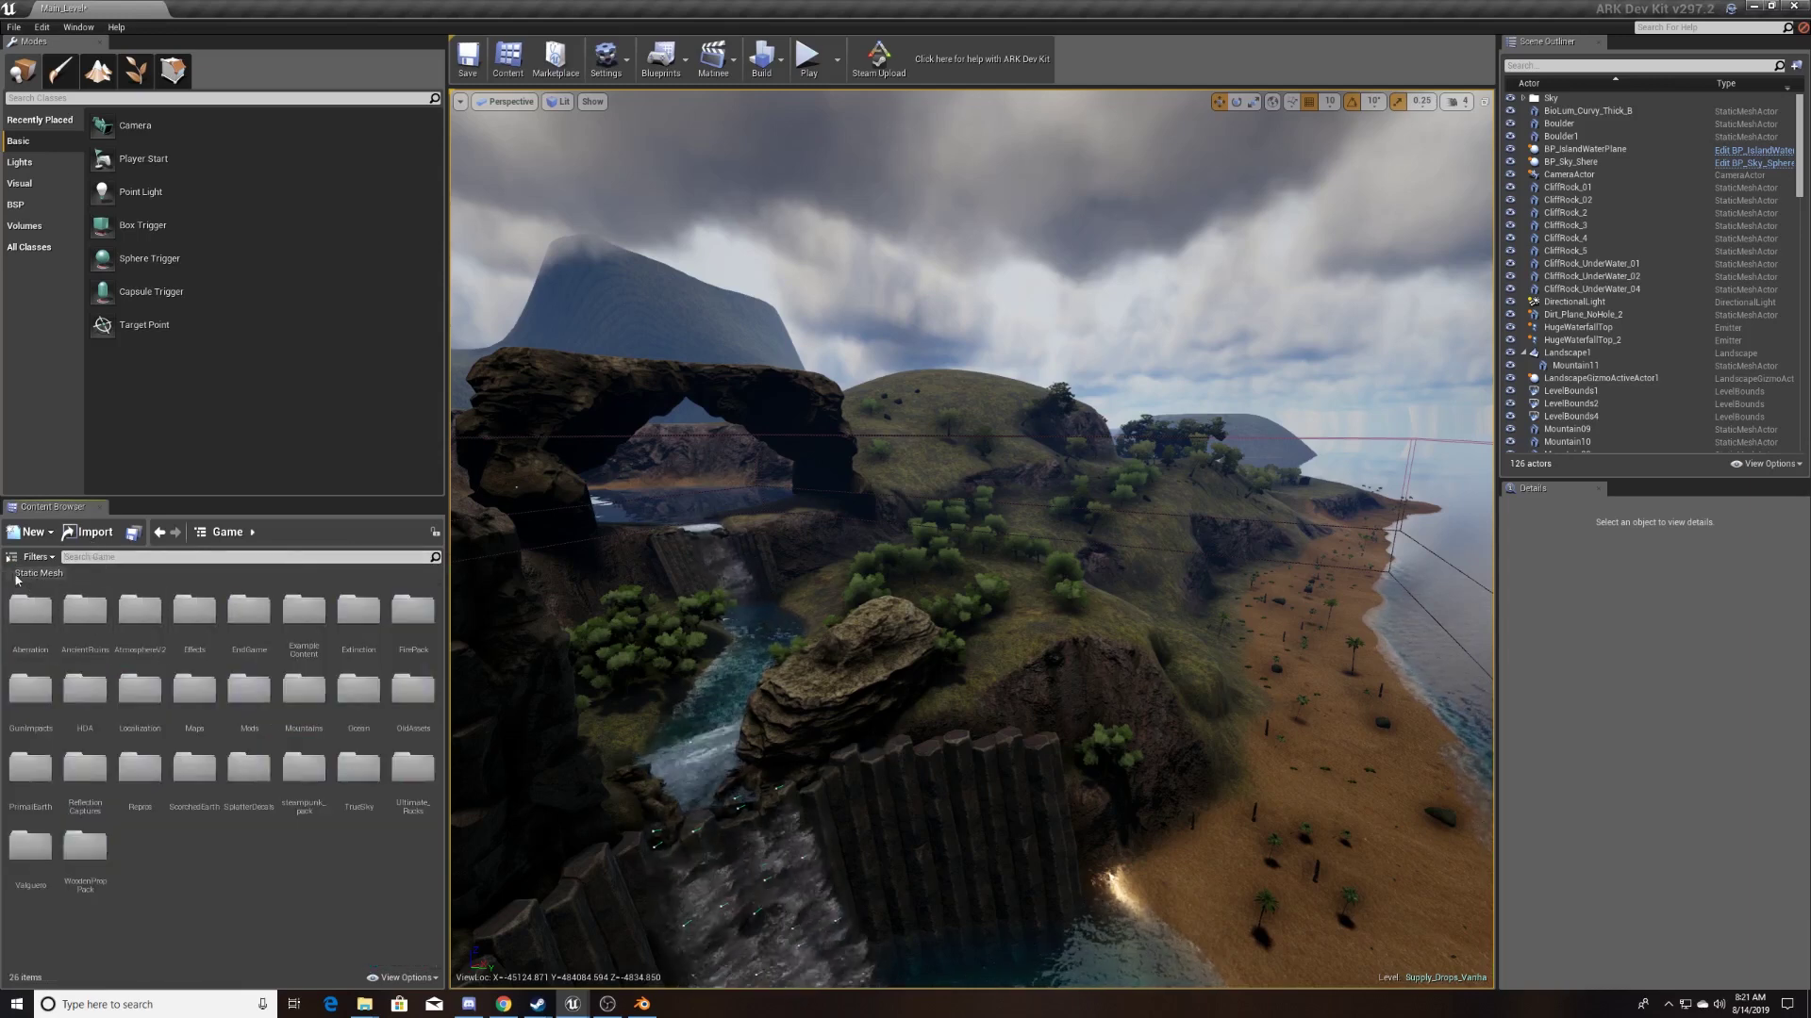
left_click(10, 576)
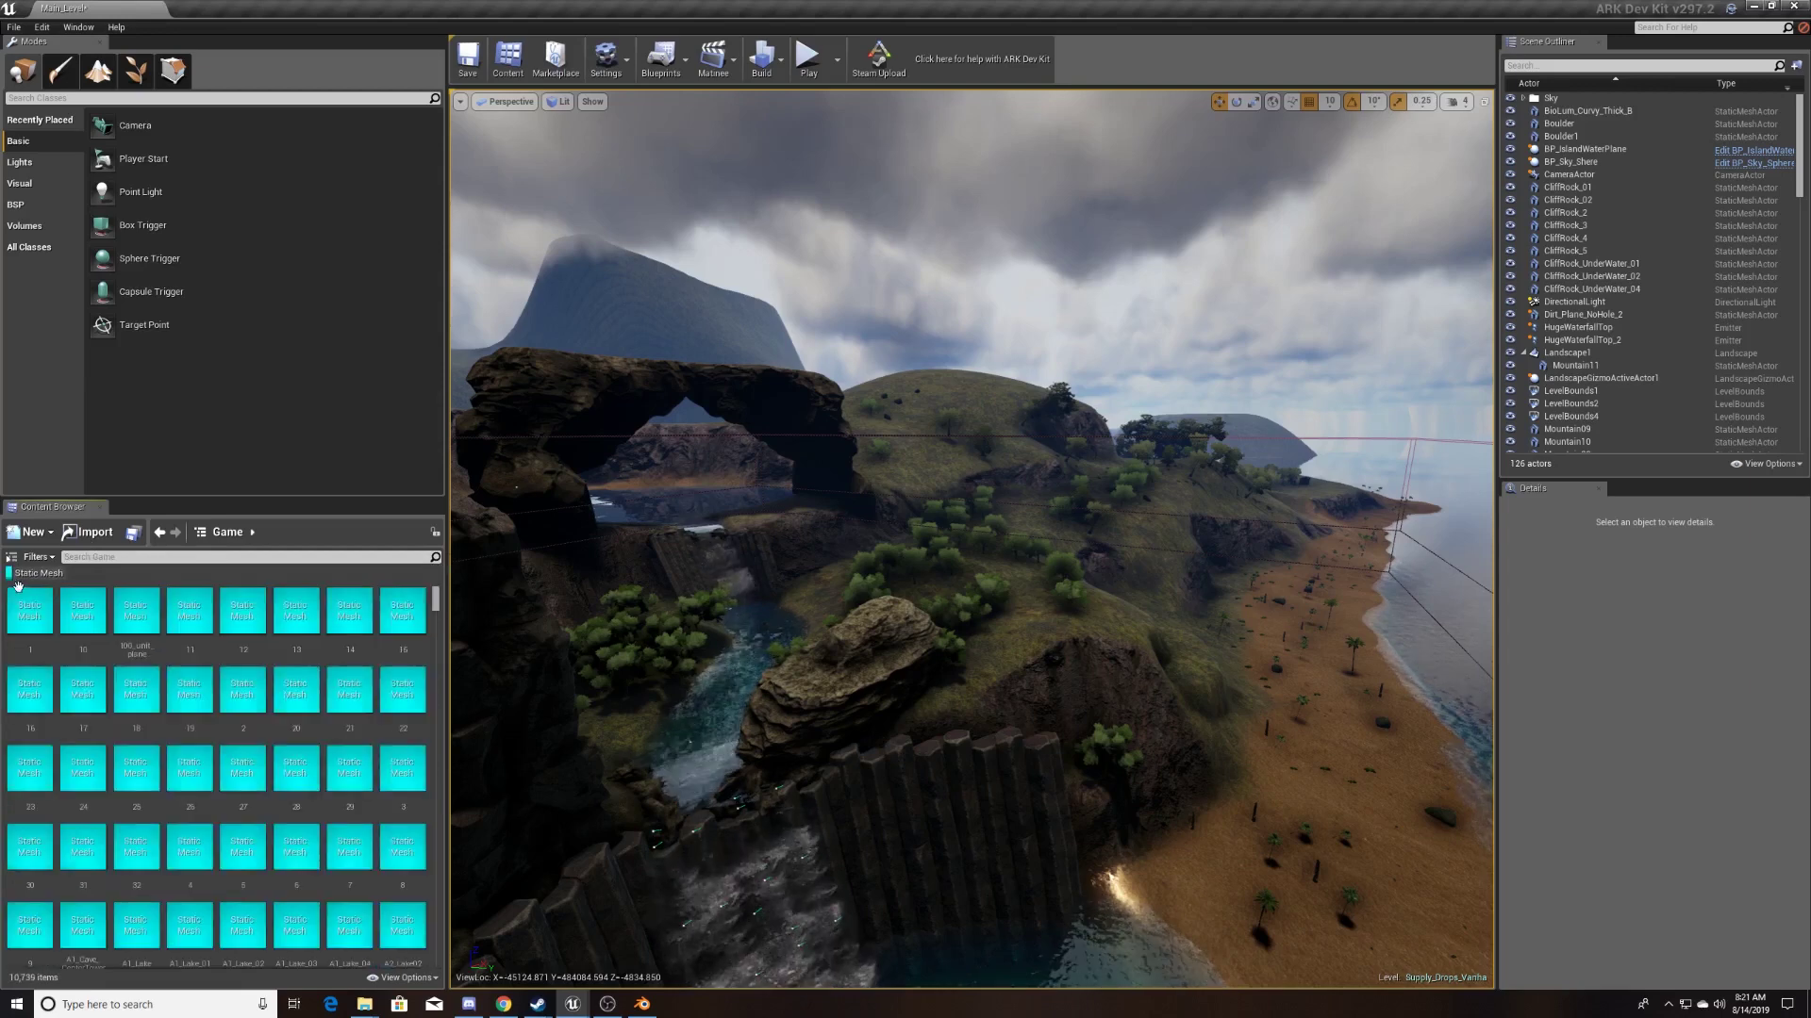
left_click(11, 574)
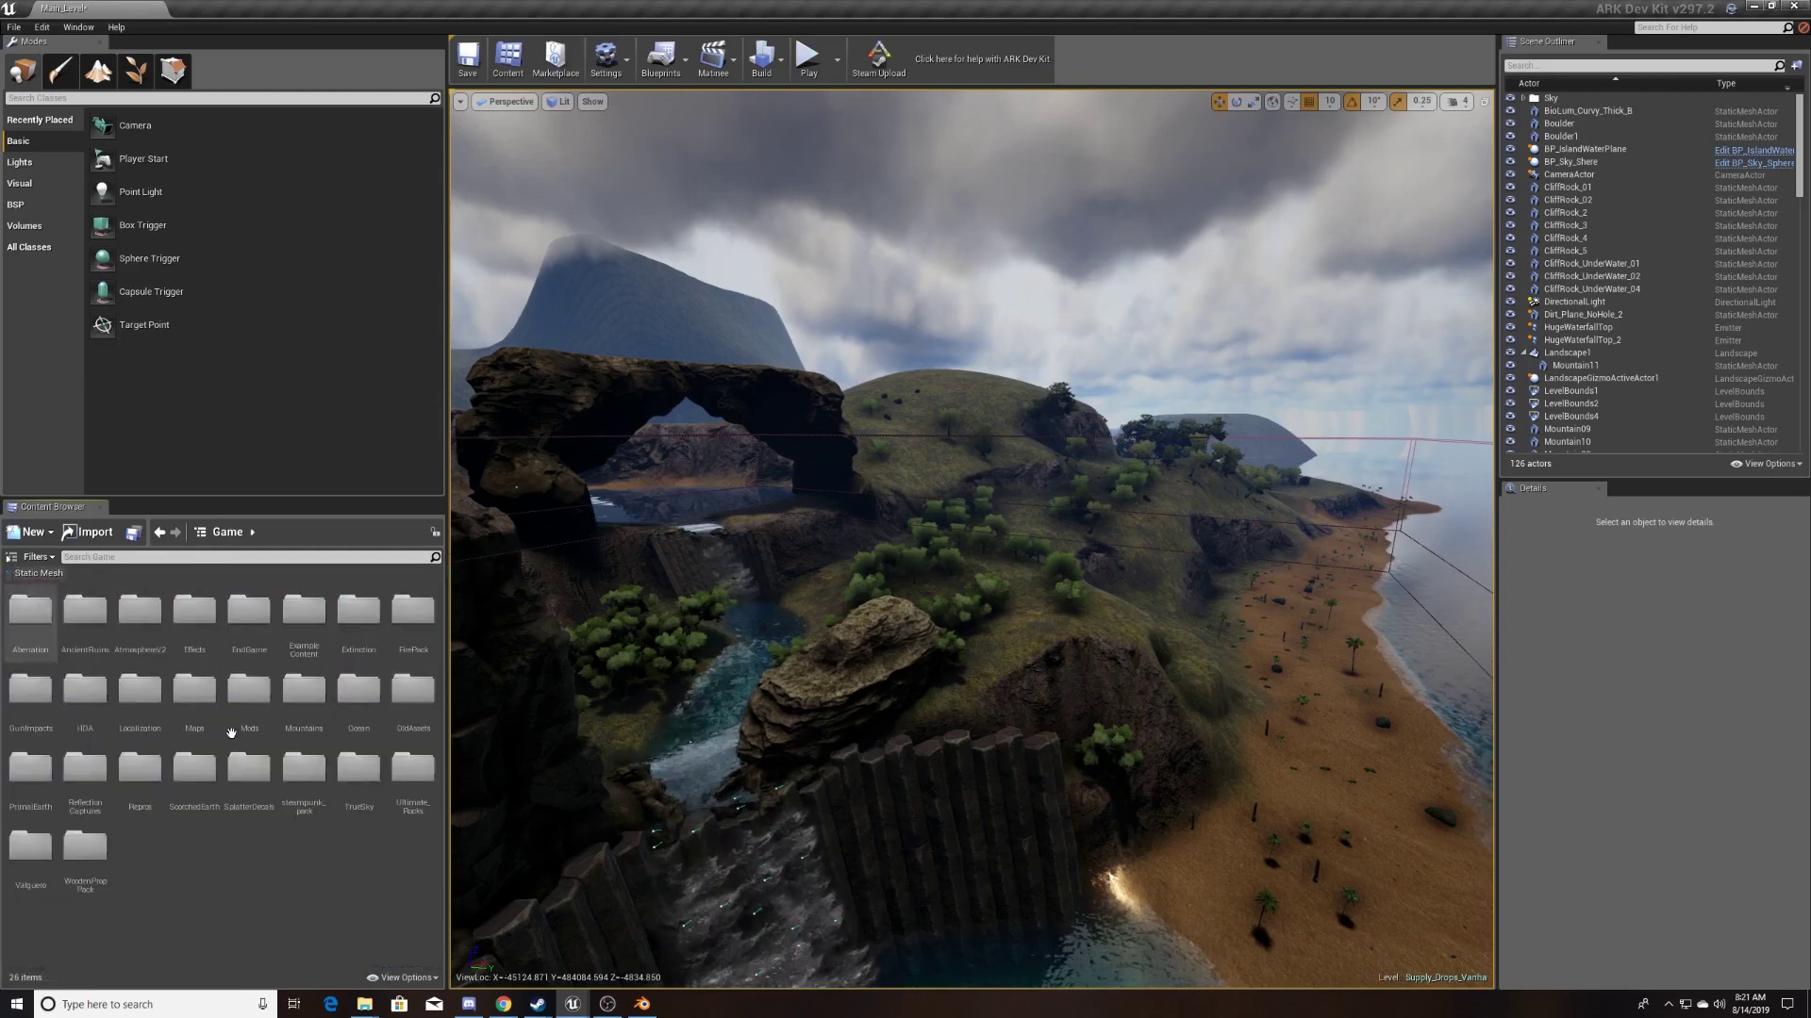
- Browse into Mods > Vanha_Koti > StaticMeshes in the Content Browser
double_click(243, 702)
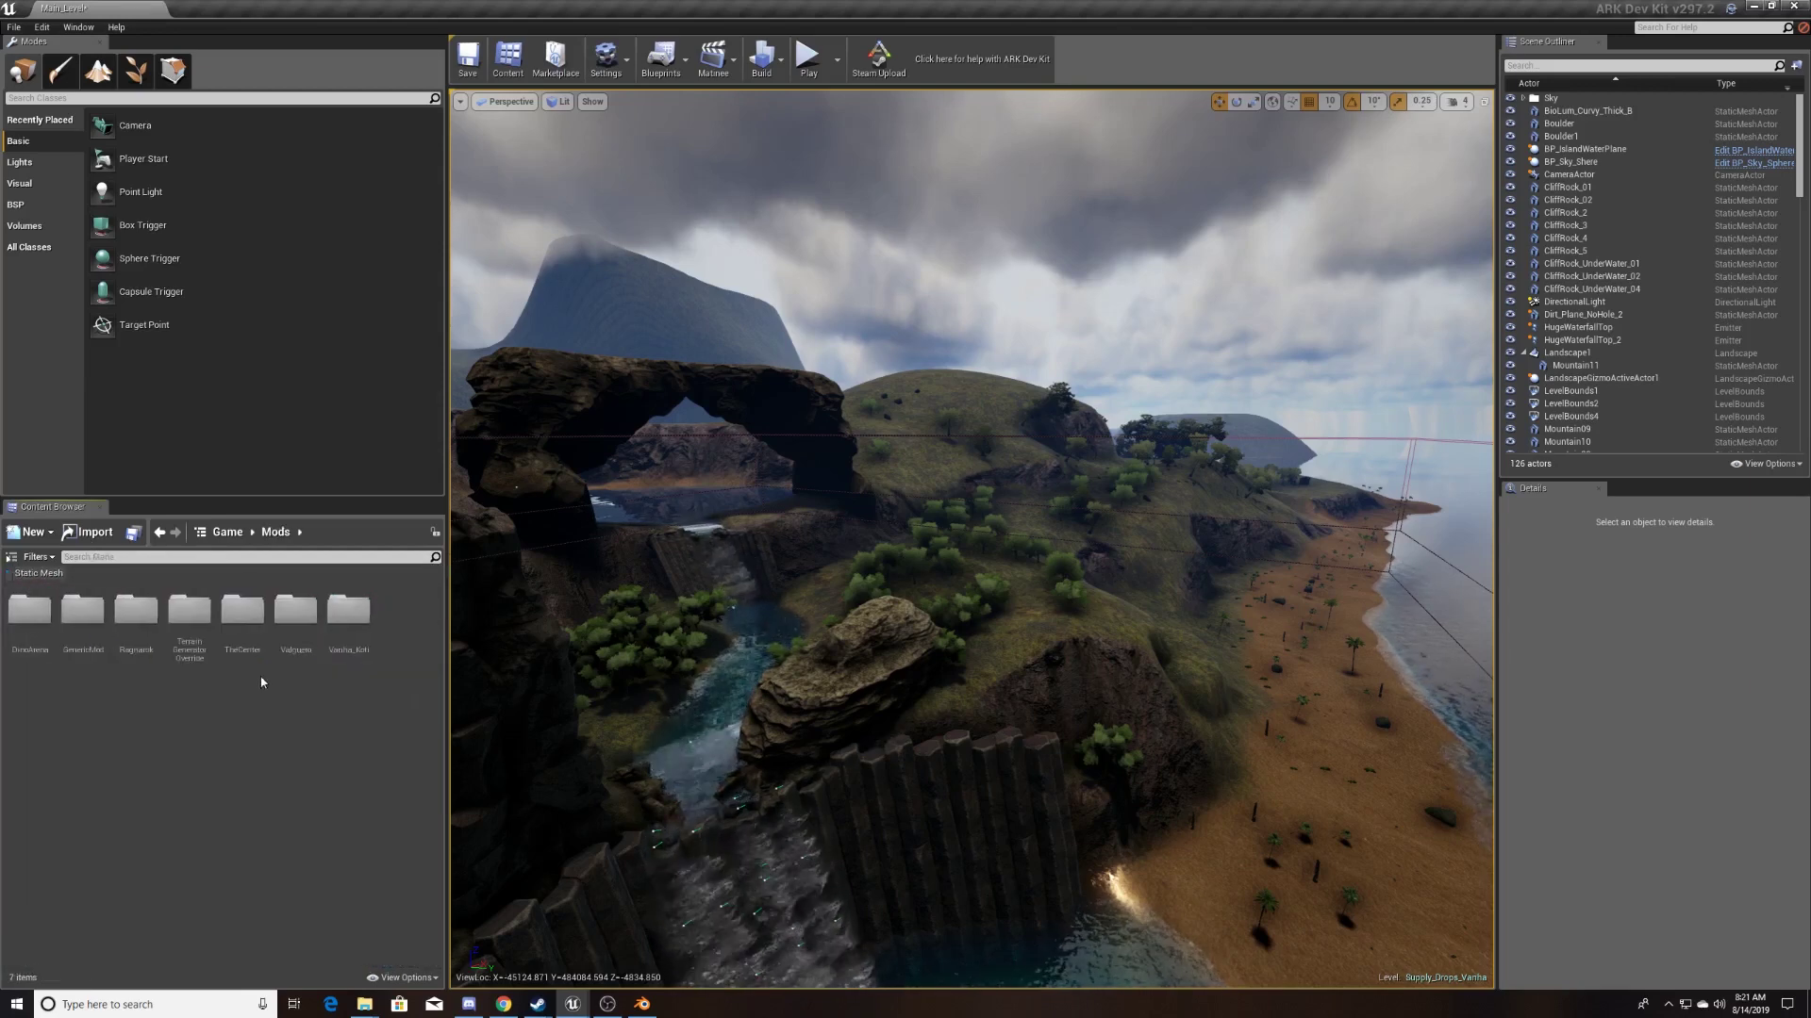
double_click(340, 621)
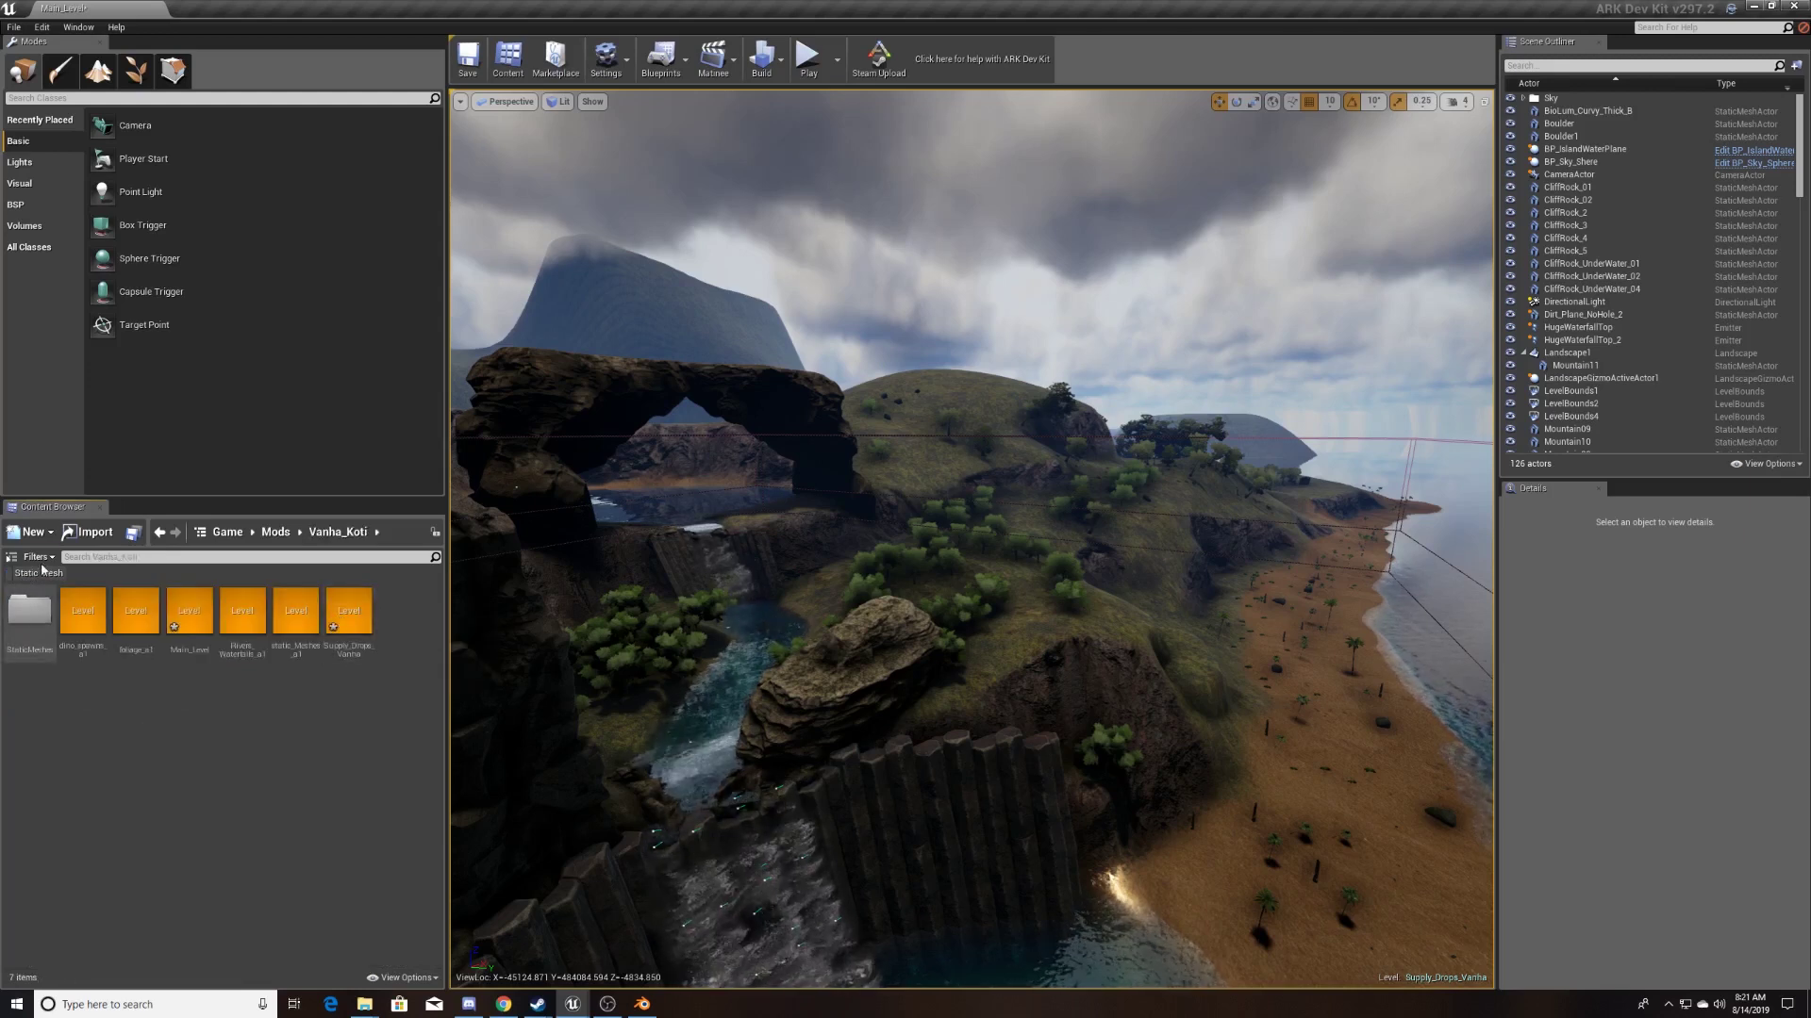
double_click(29, 613)
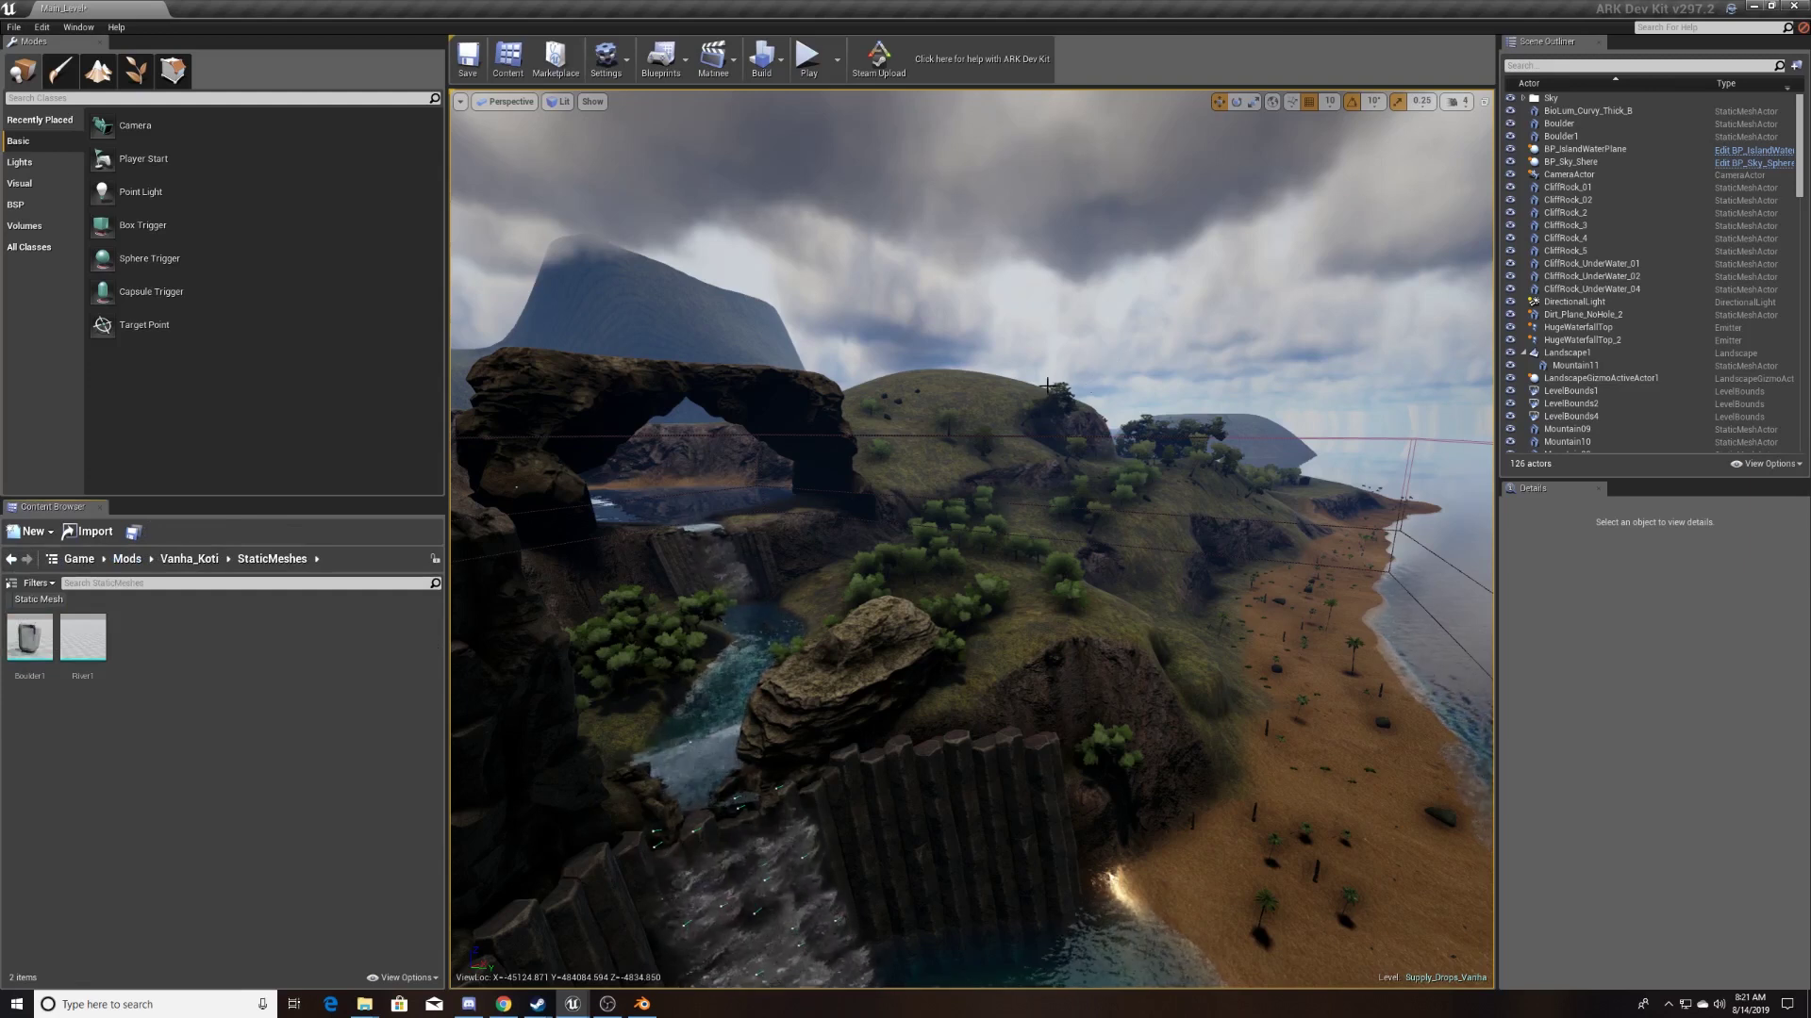
right_click_drag(998, 324, 828, 436)
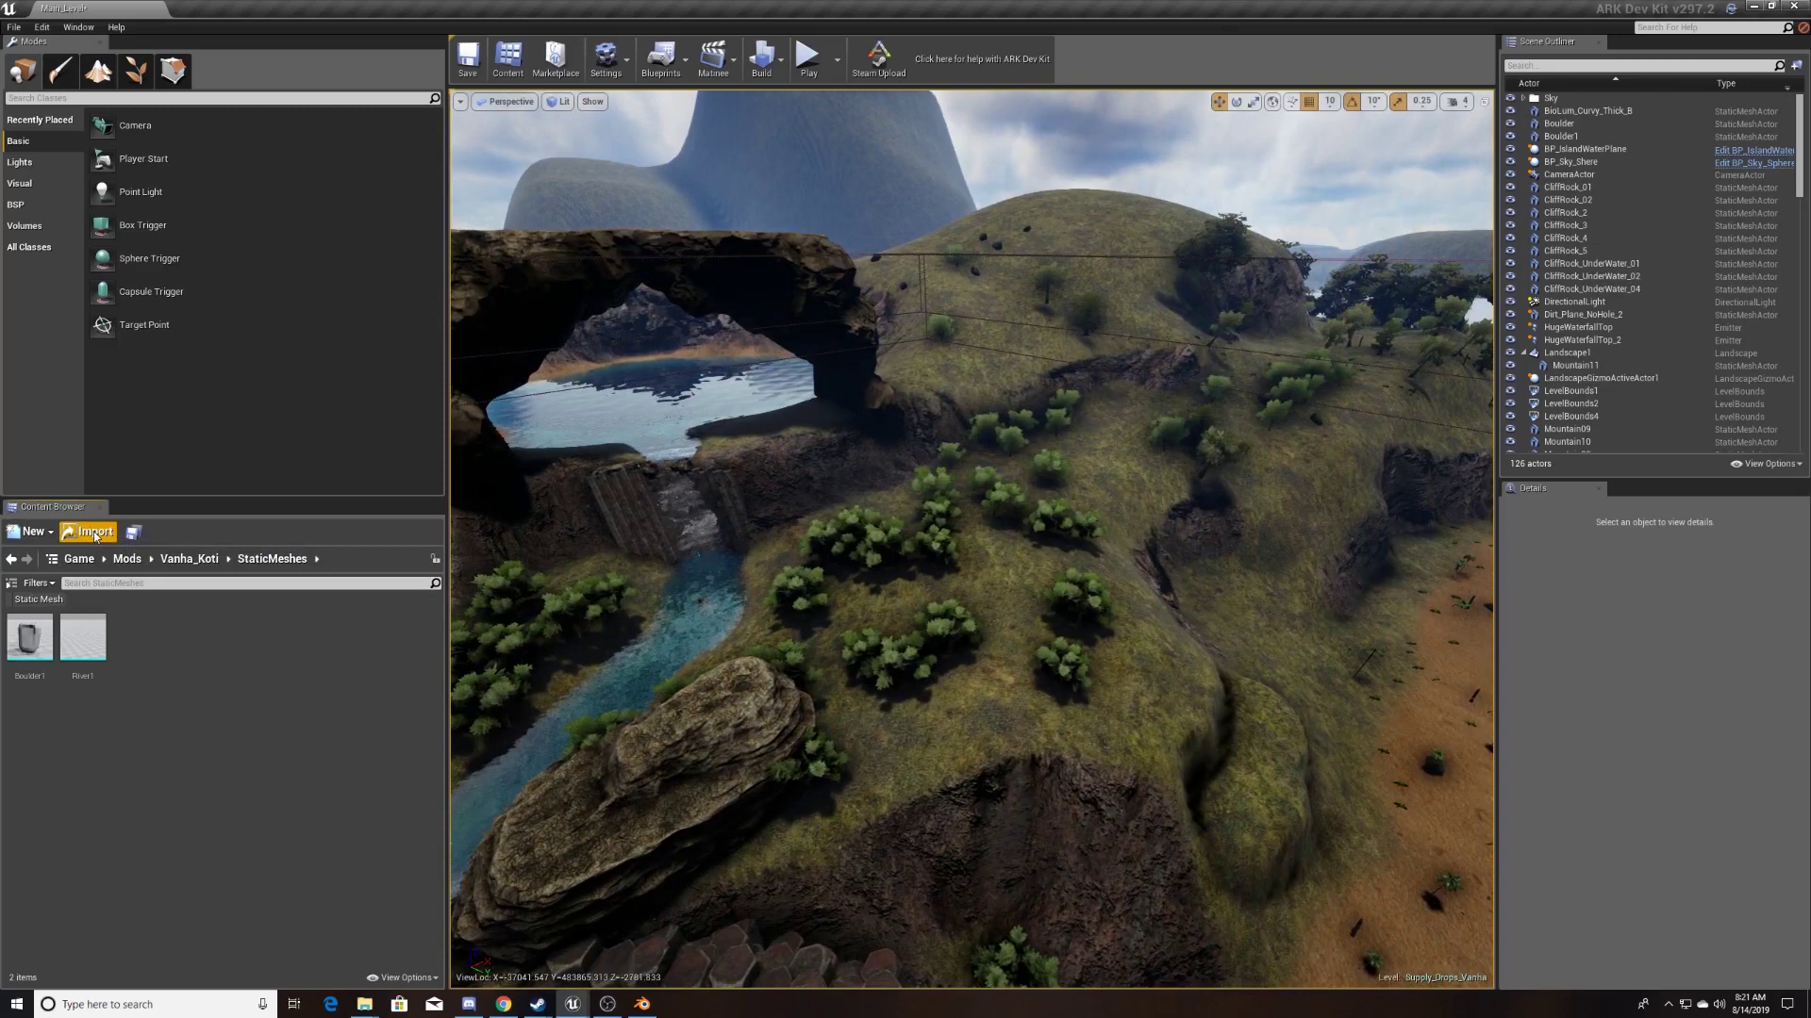
- Import floatingMountain.fbx into StaticMeshes with Auto Generate Collision turned off
left_click(96, 533)
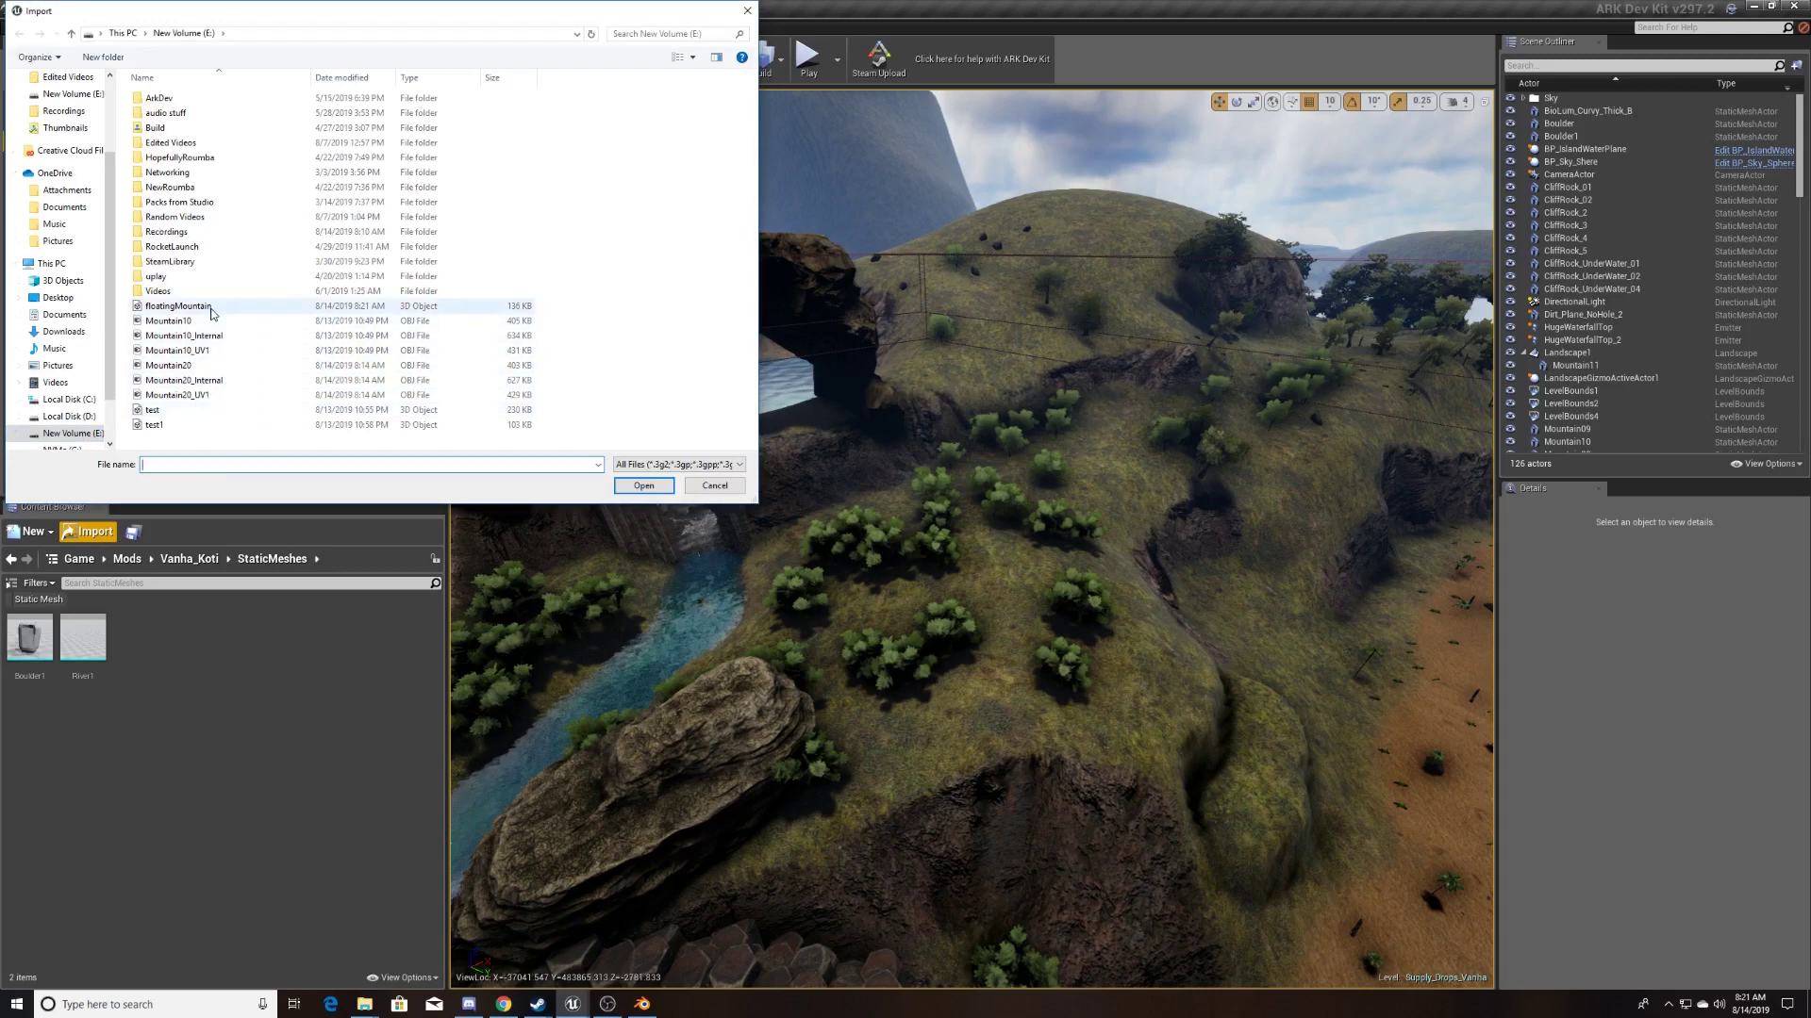
left_click(179, 306)
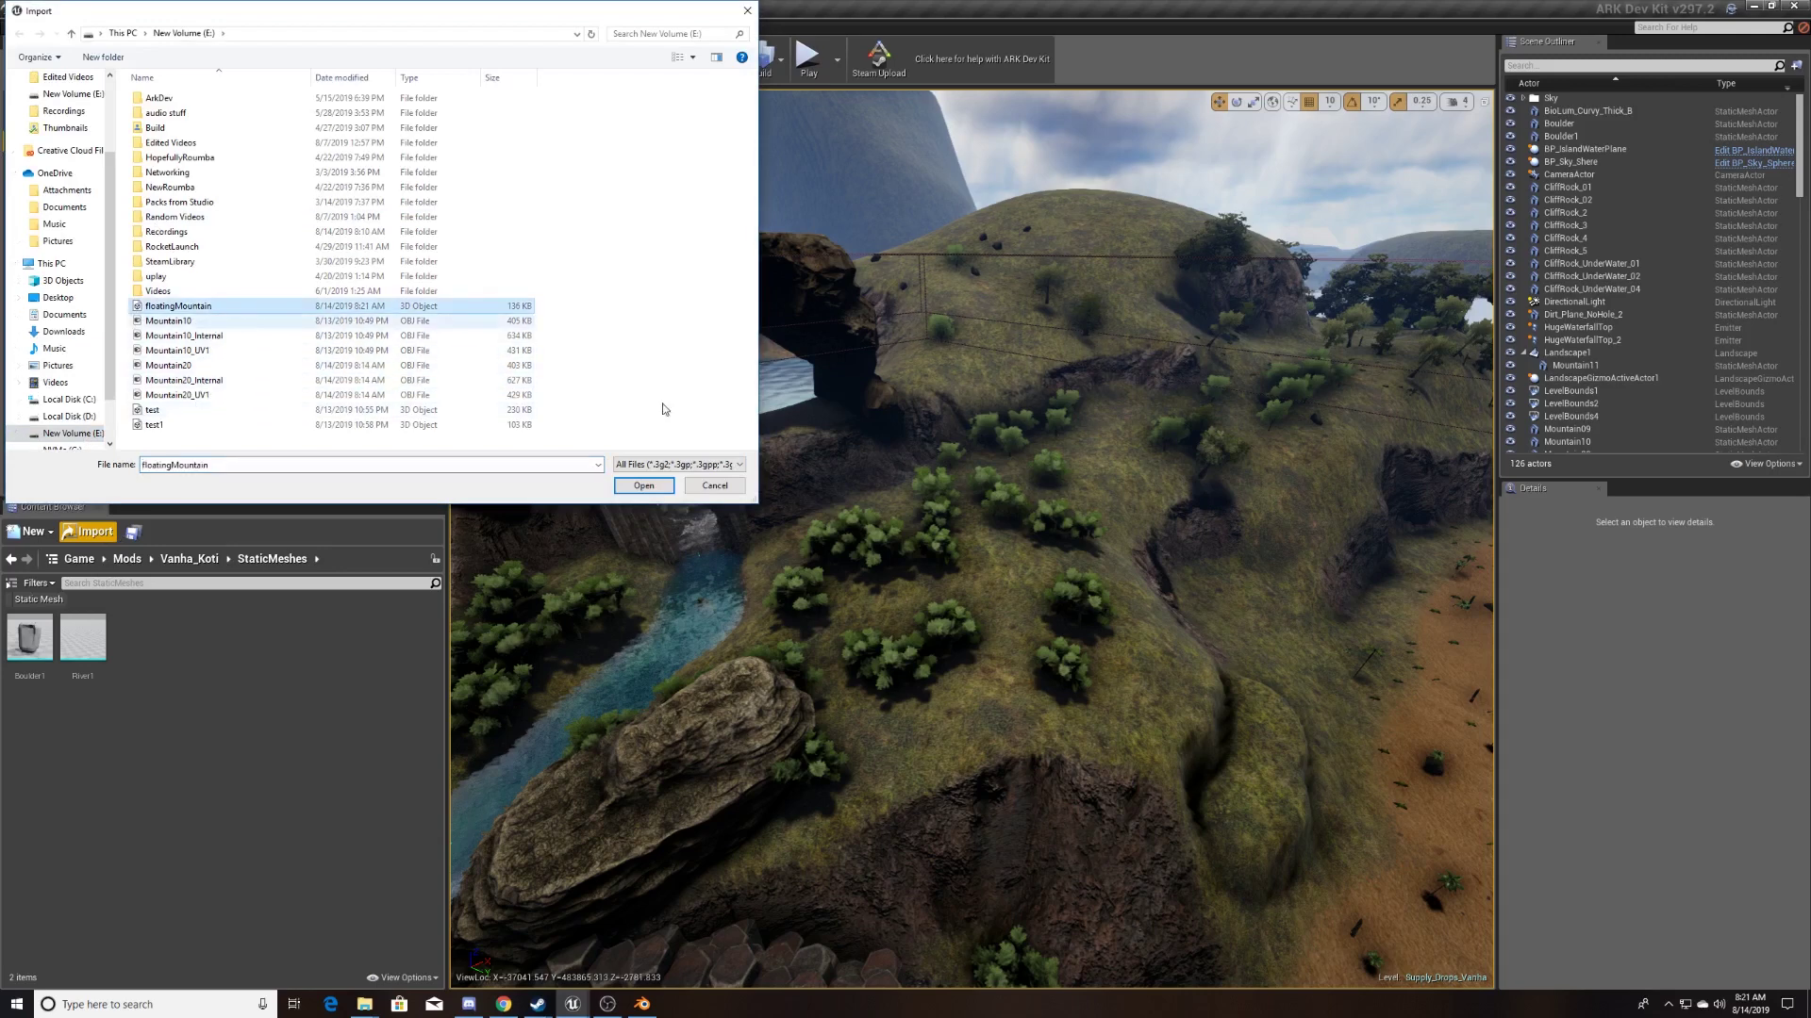
left_click(643, 486)
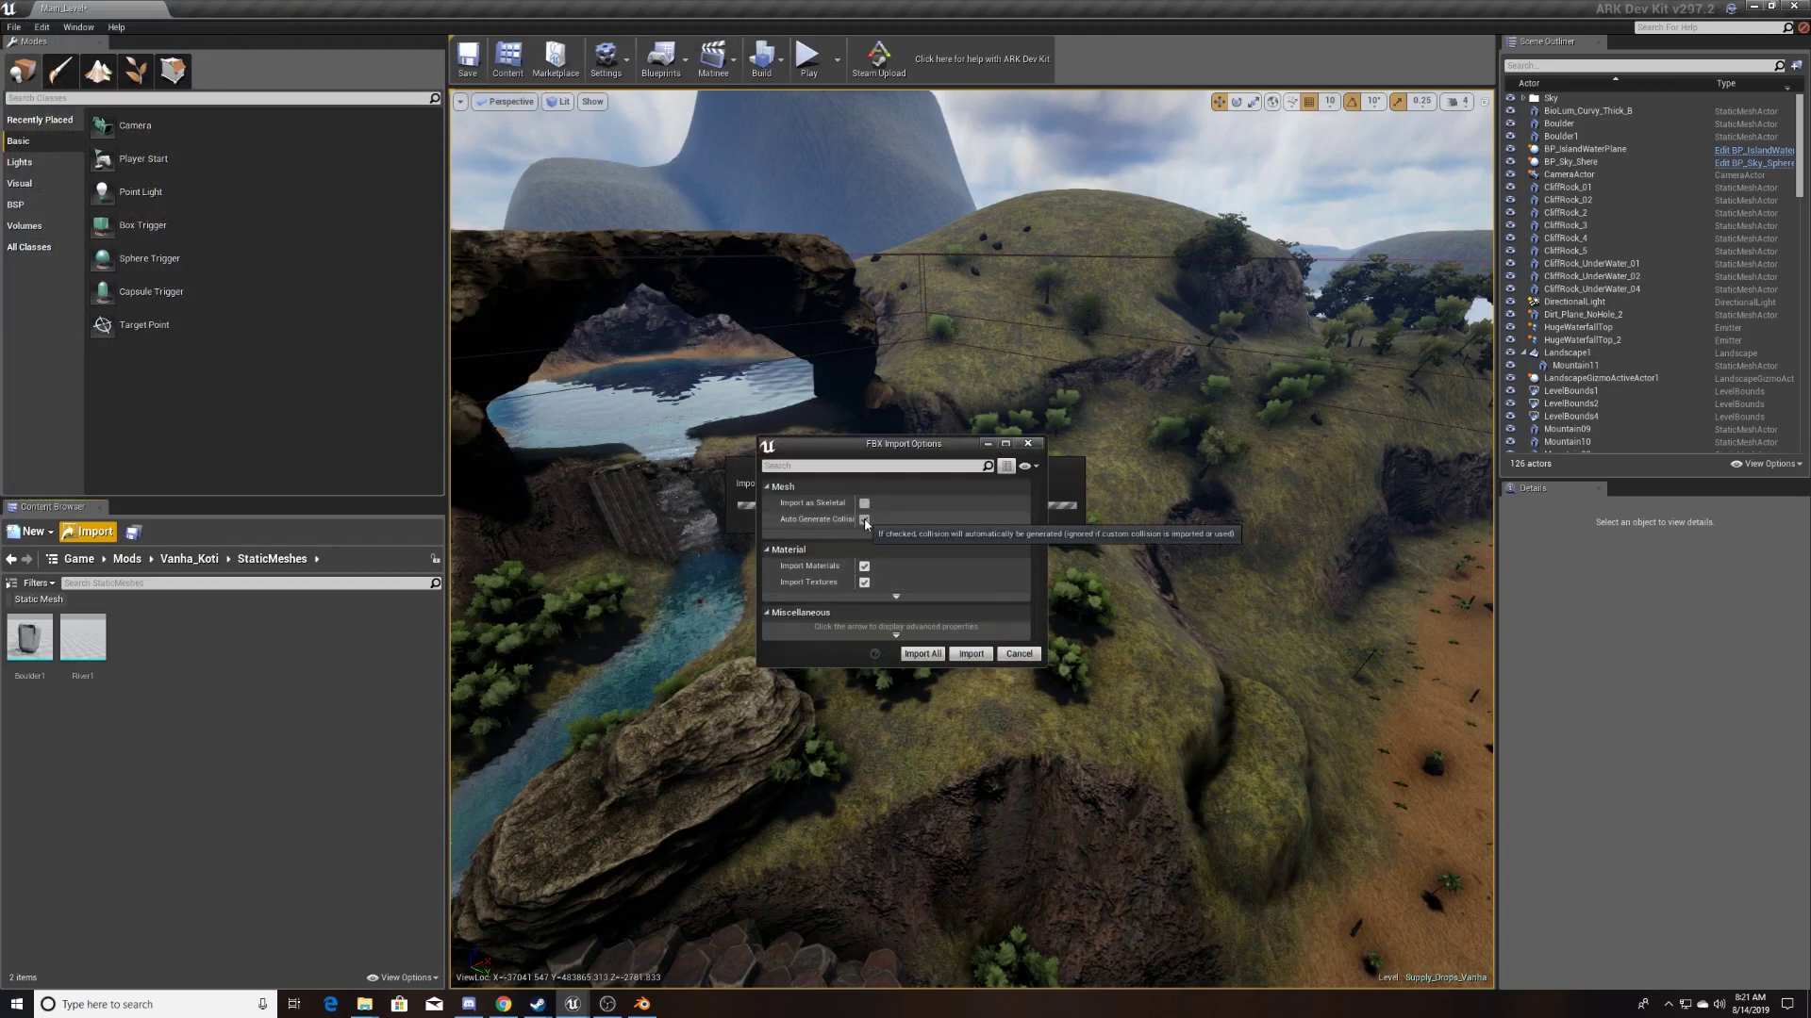
left_click(864, 520)
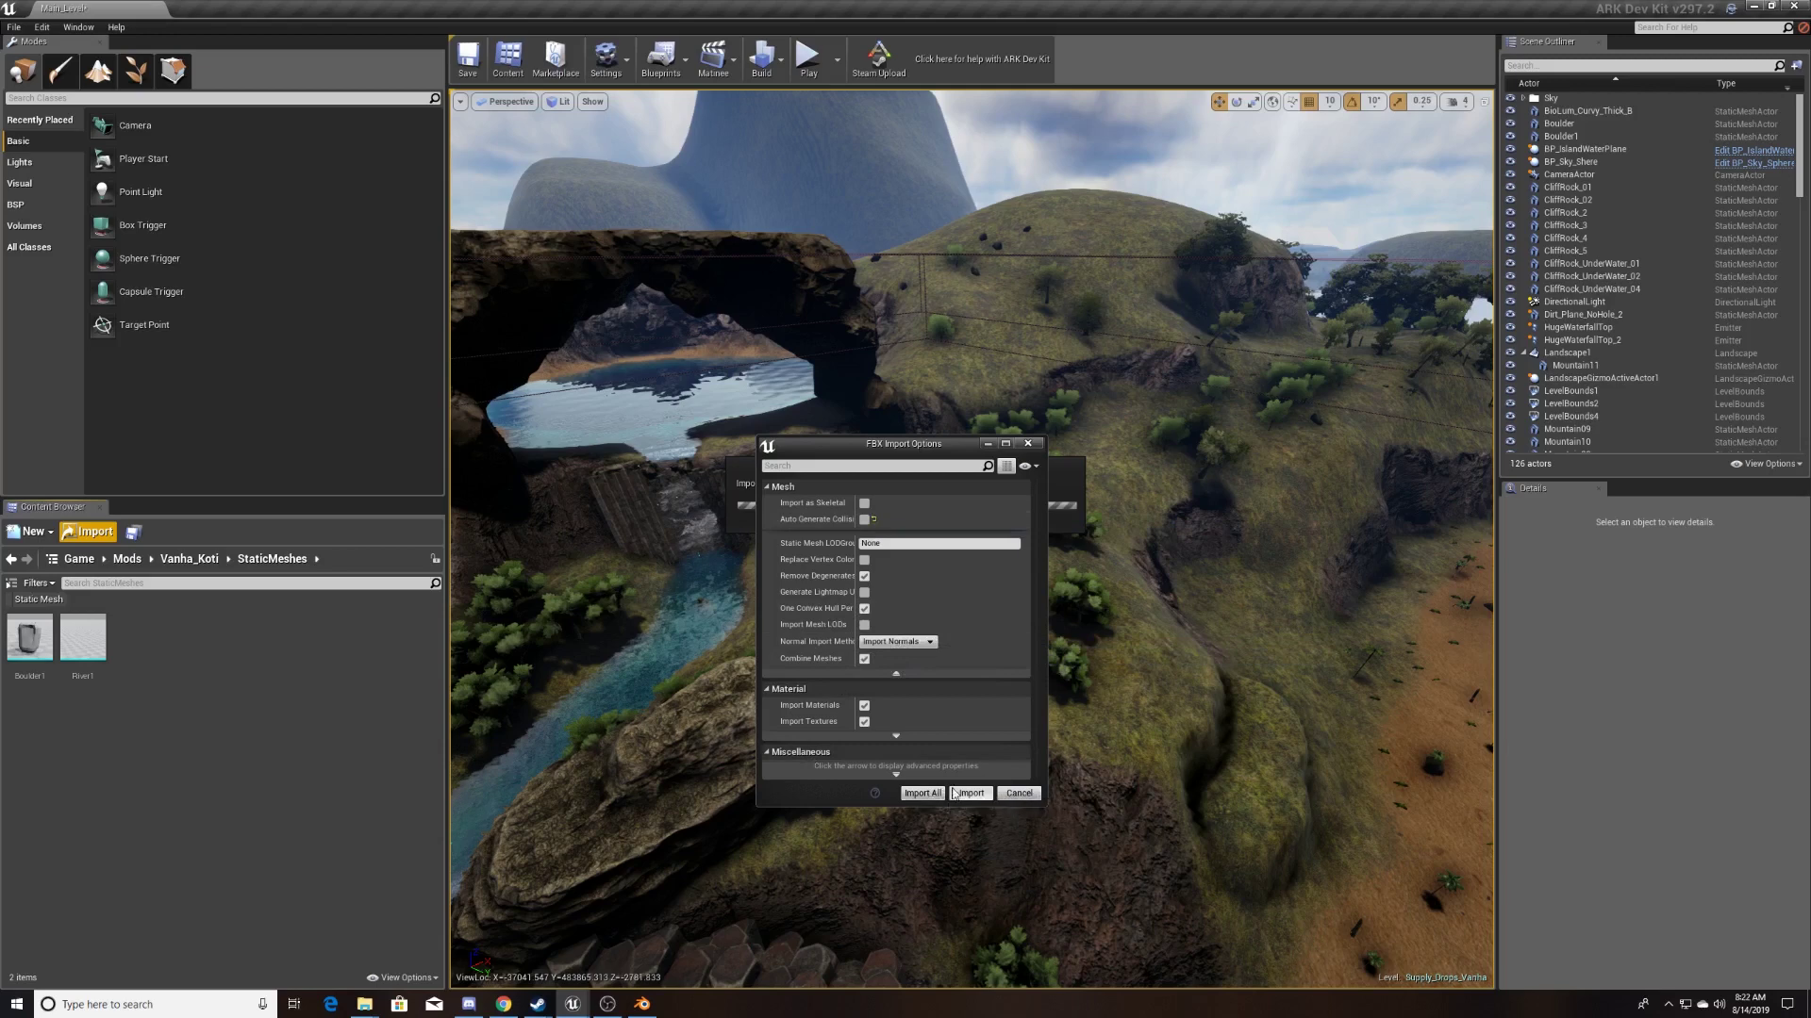
left_click(981, 792)
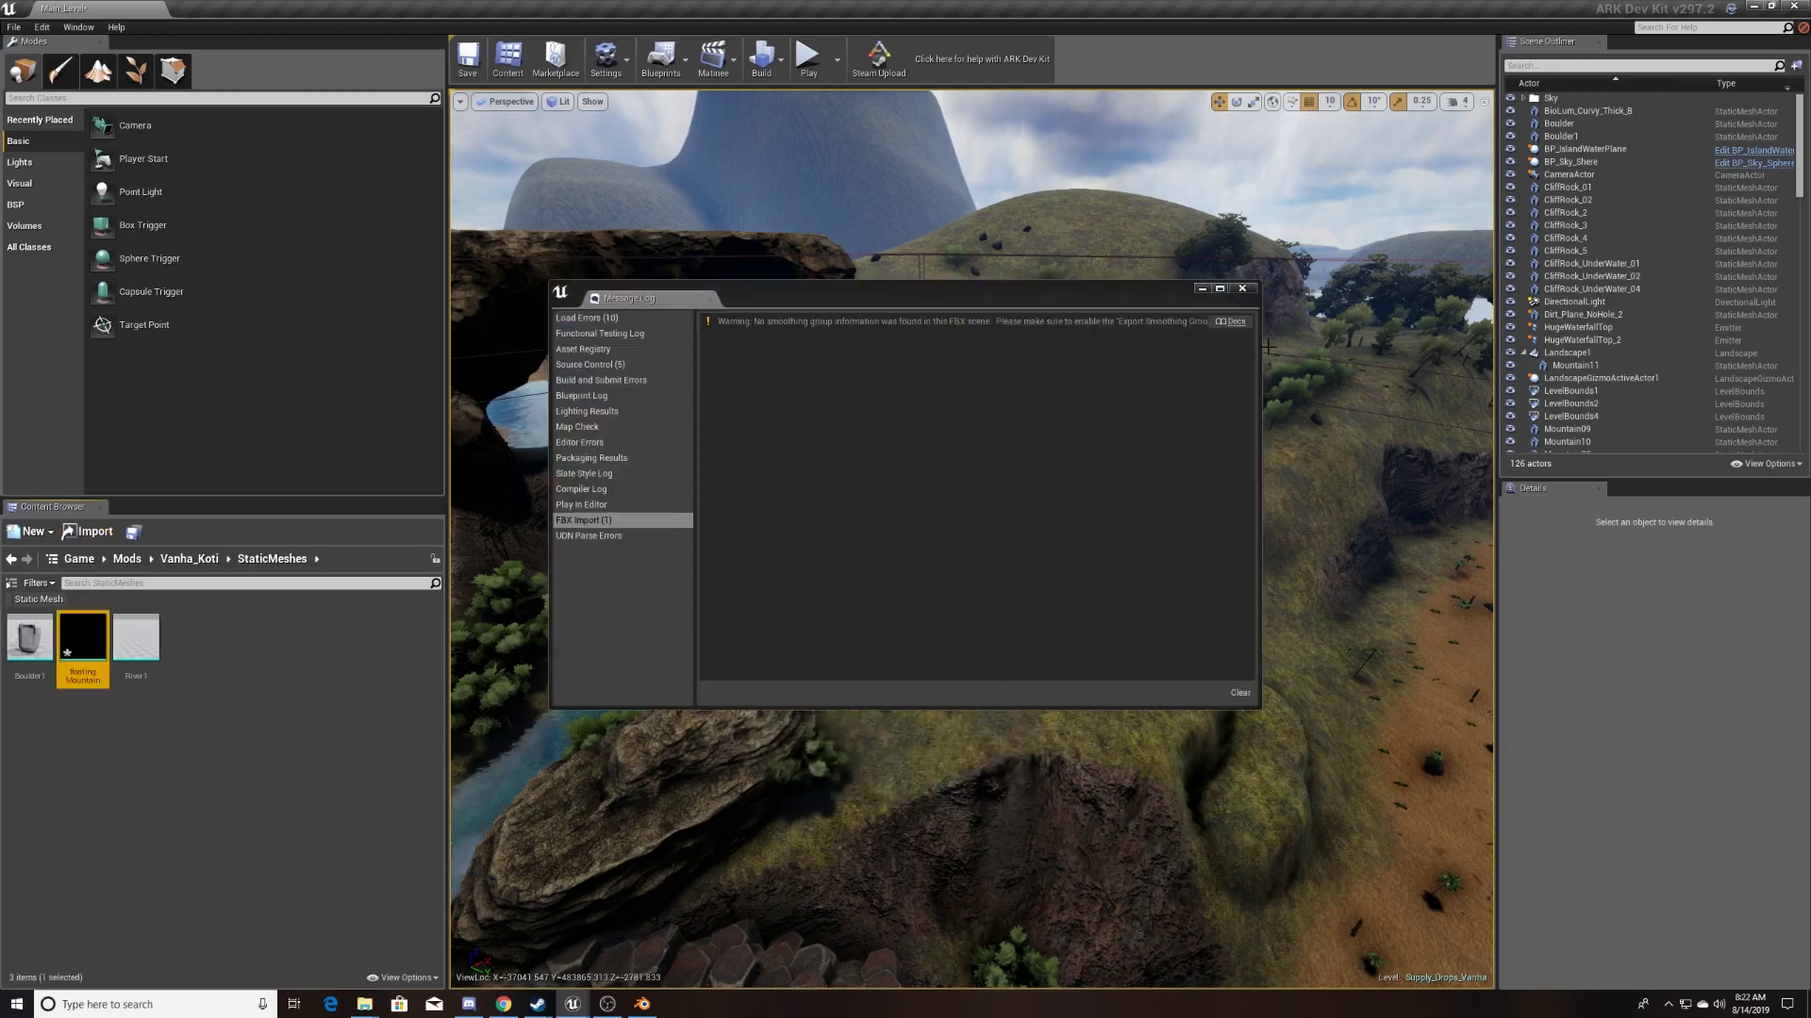
- Dismiss the Message Log and open floatingMountain in the Static Mesh Editor, zoomed out to the whole mountain
left_click(1245, 289)
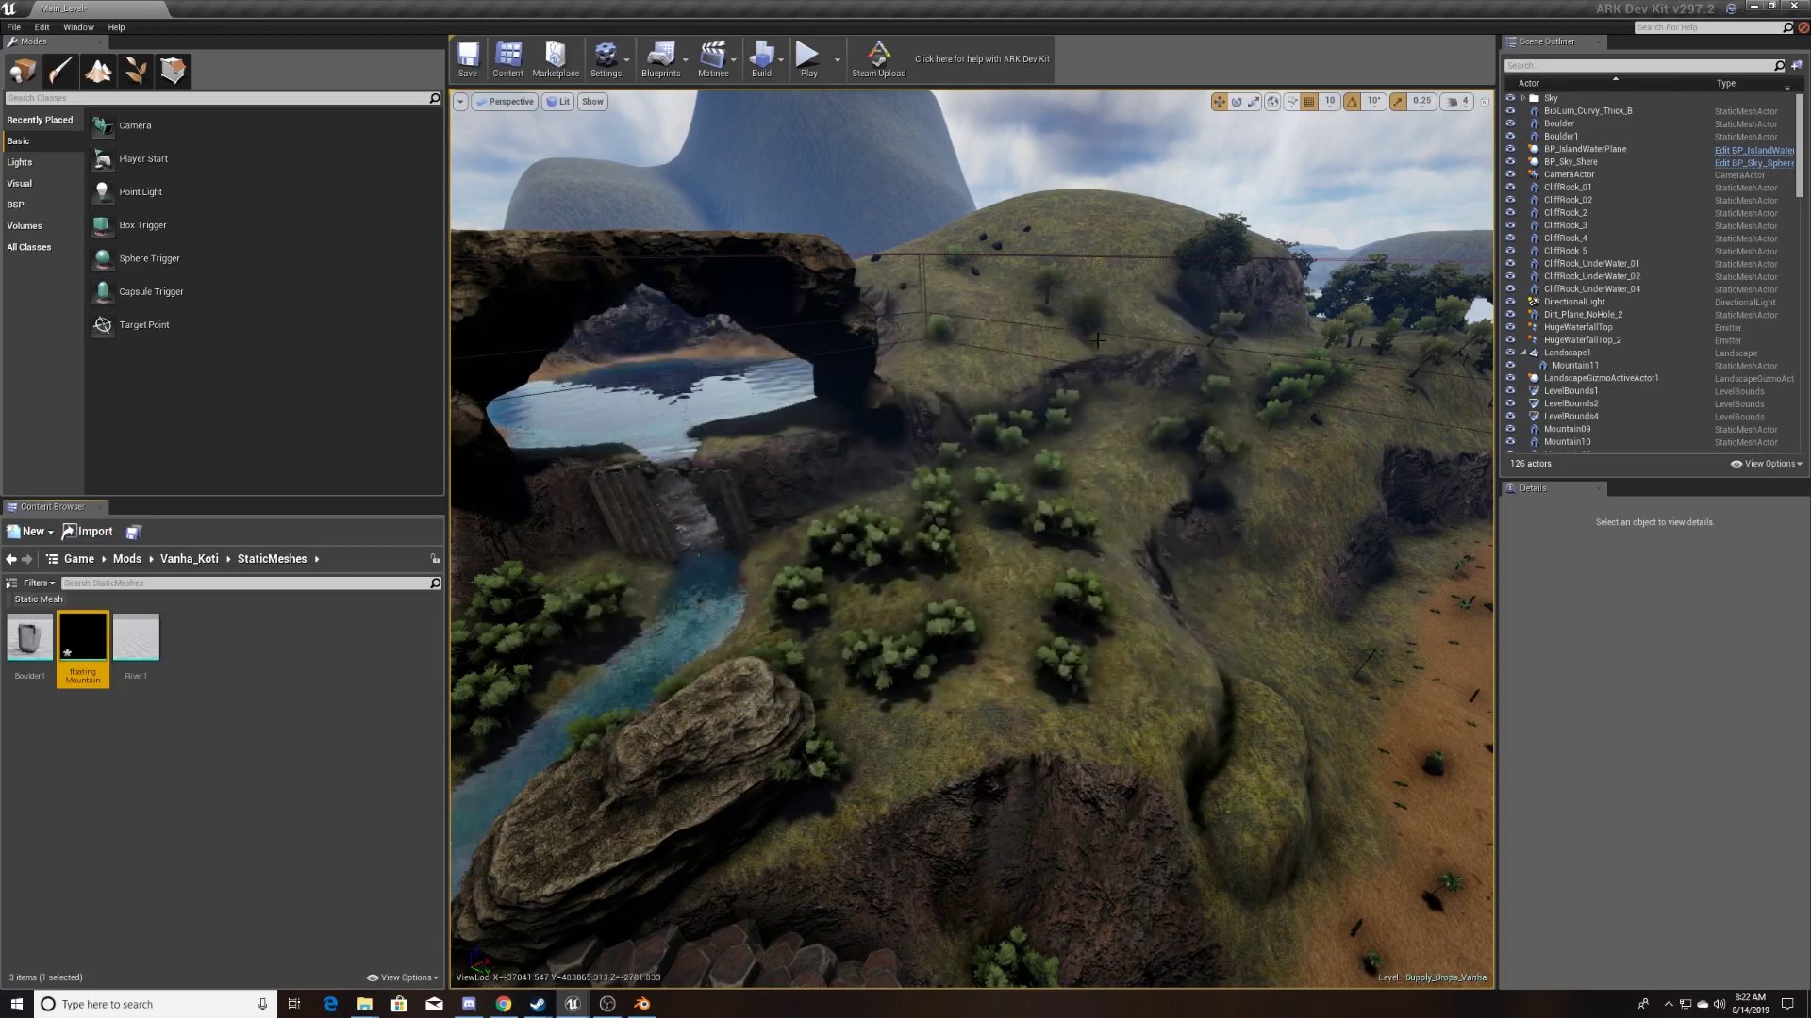
double_click(94, 634)
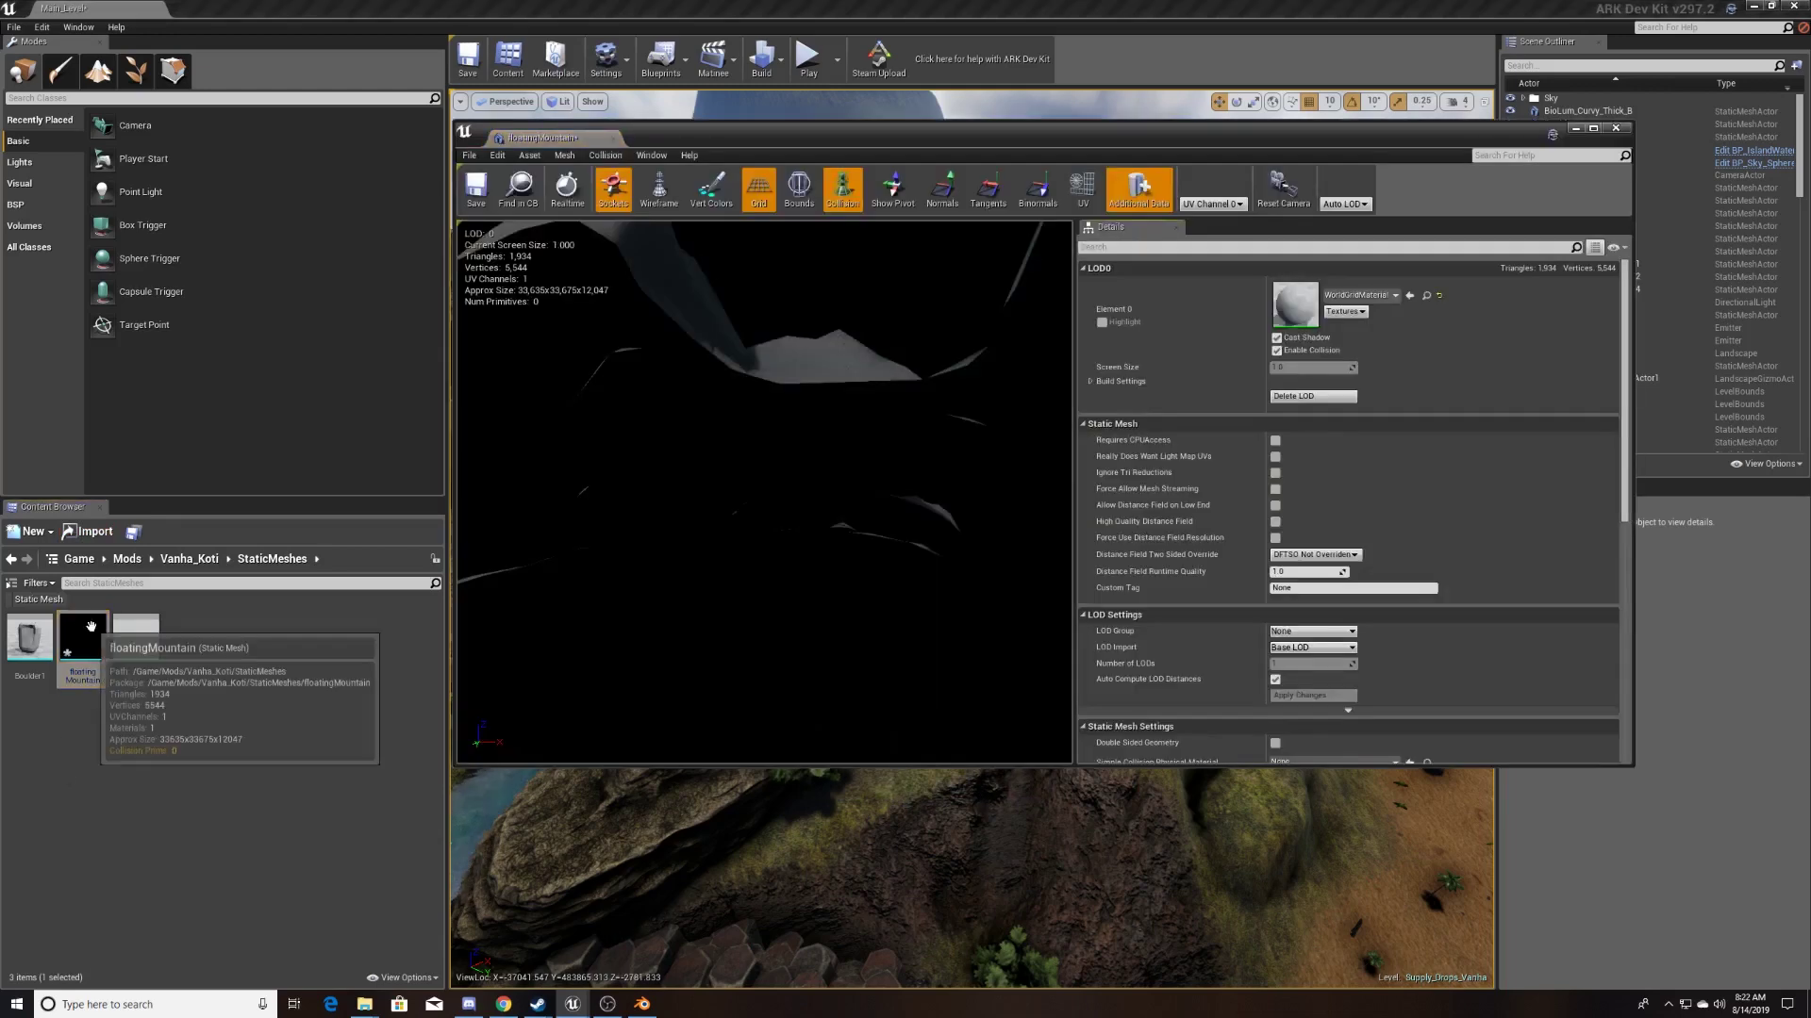
scroll(849, 467, "down", 3)
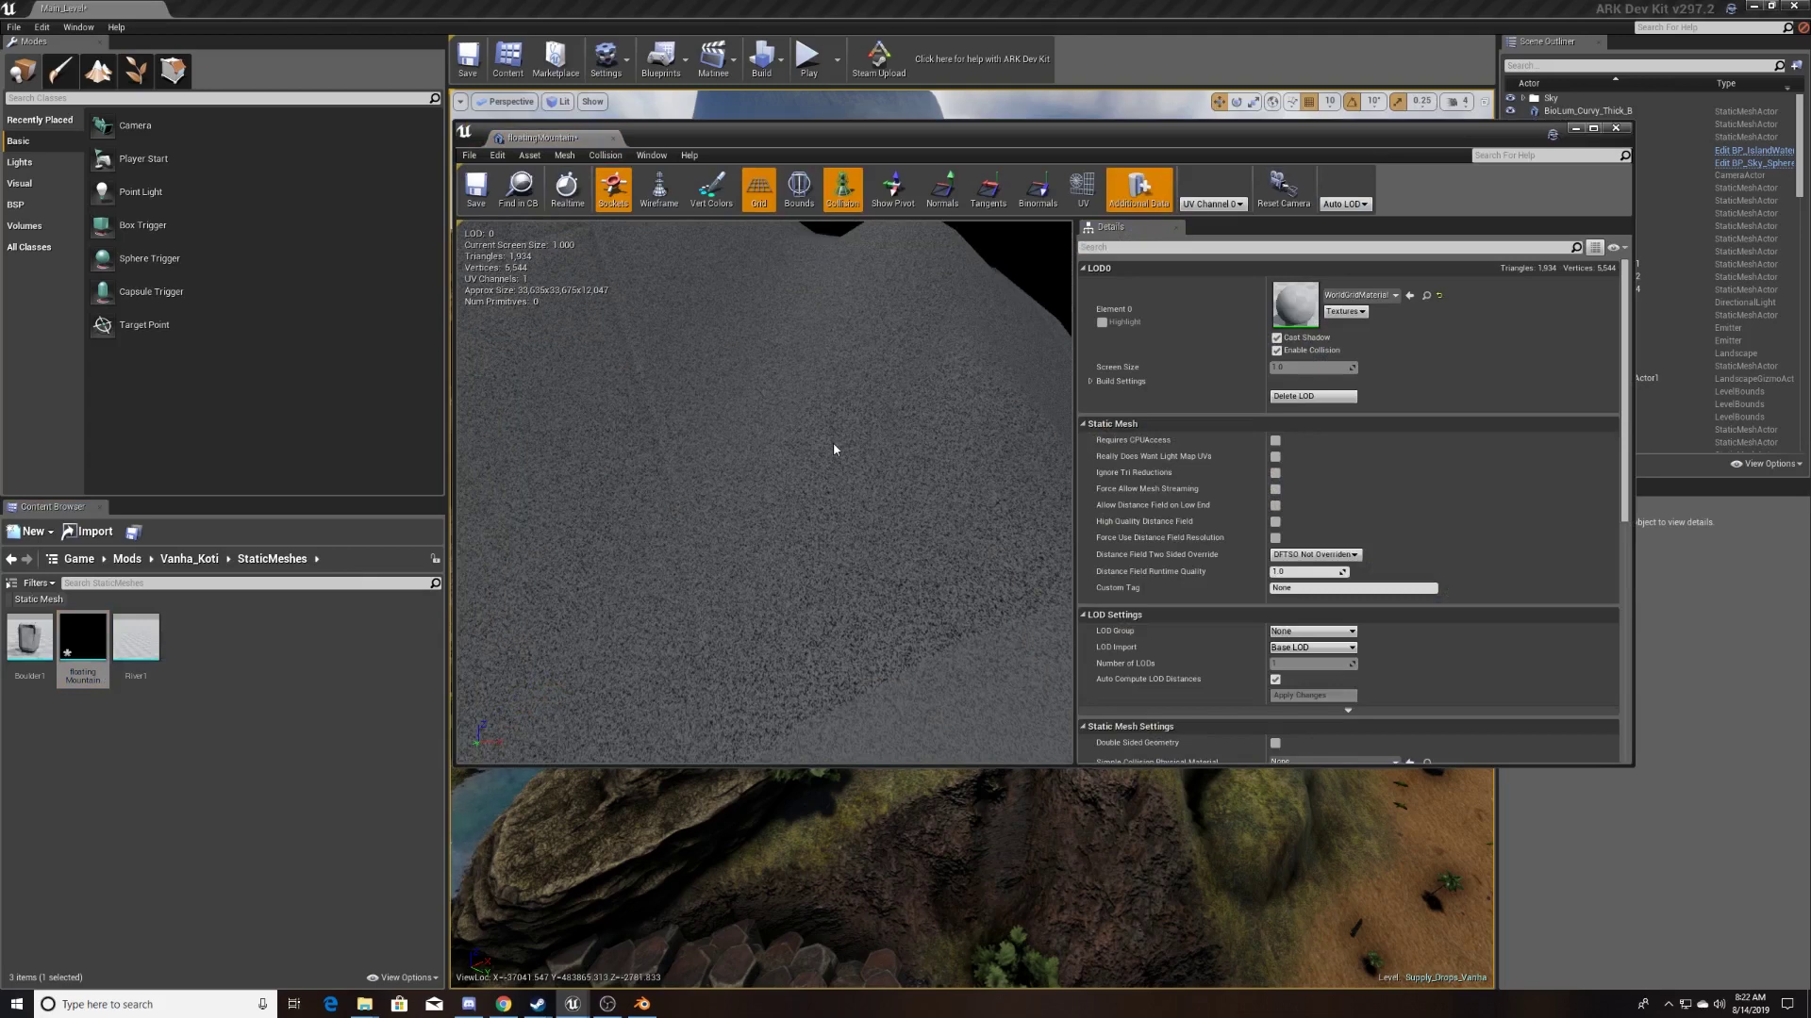
scroll(834, 449, "down", 5)
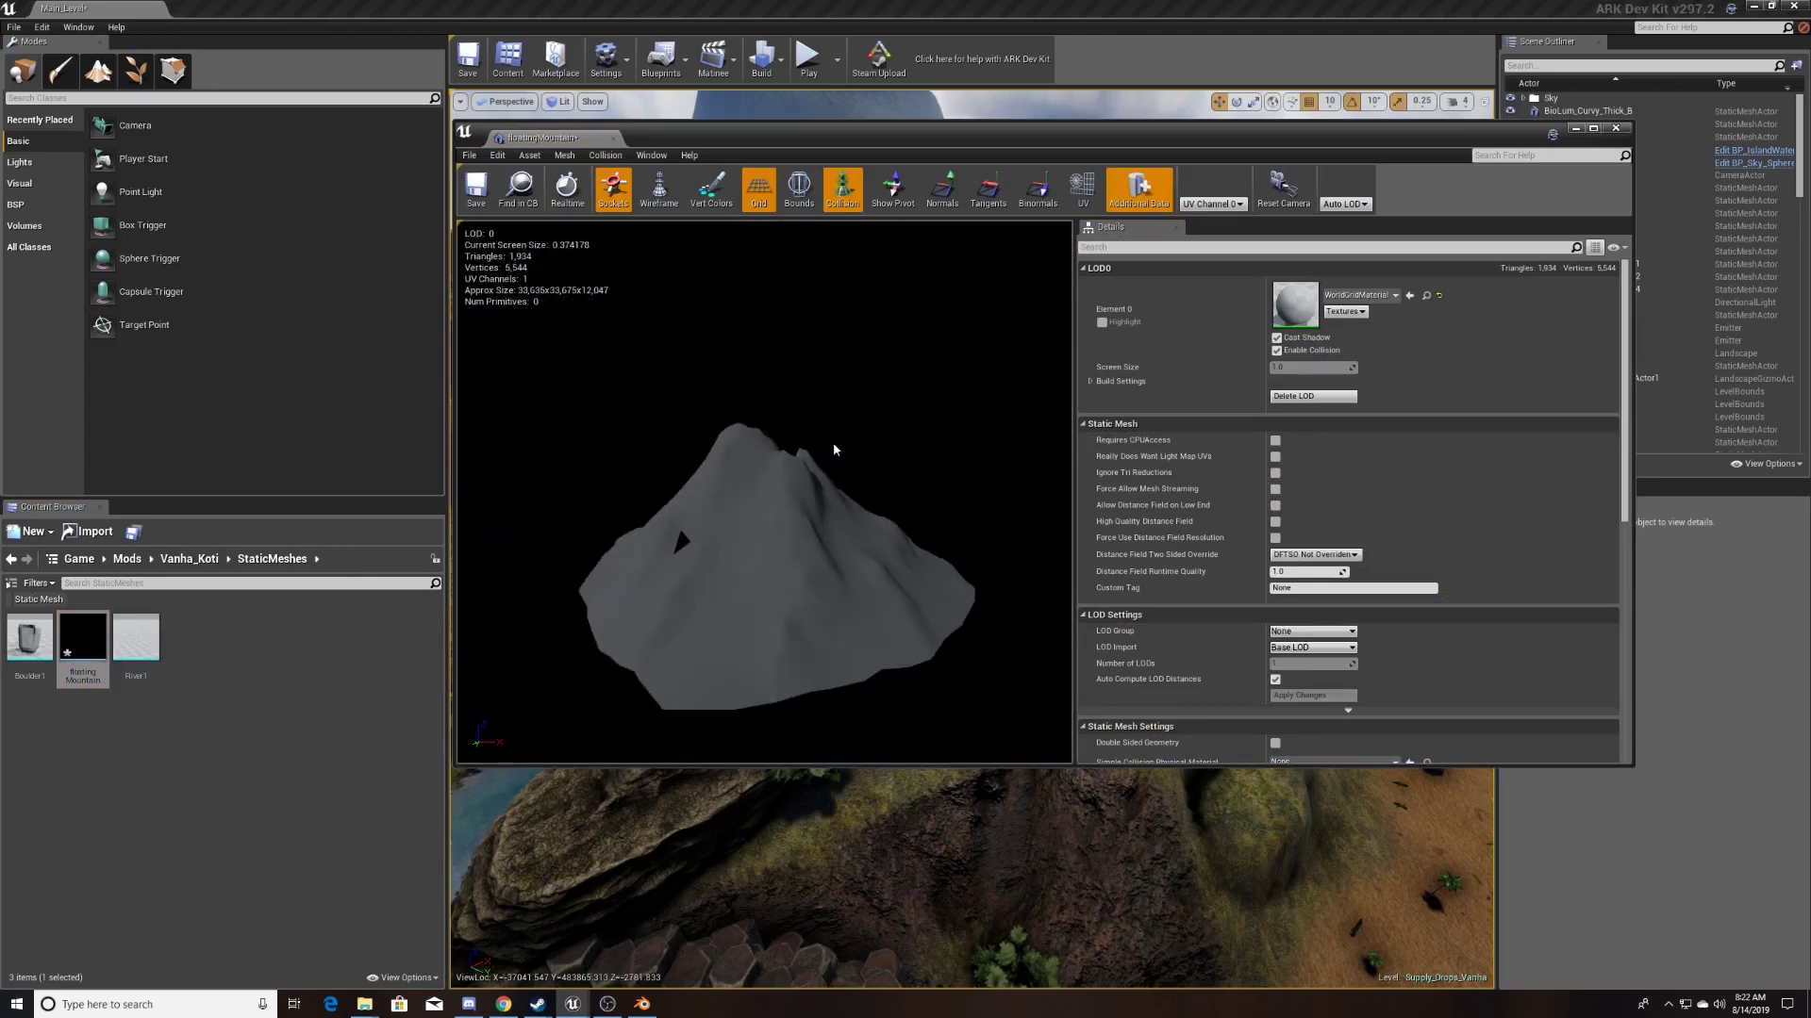
mouse_move(914, 464)
left_mouse_down()
mouse_move(981, 514)
mouse_move(900, 484)
mouse_move(933, 426)
mouse_move(903, 424)
mouse_move(943, 390)
left_mouse_up()
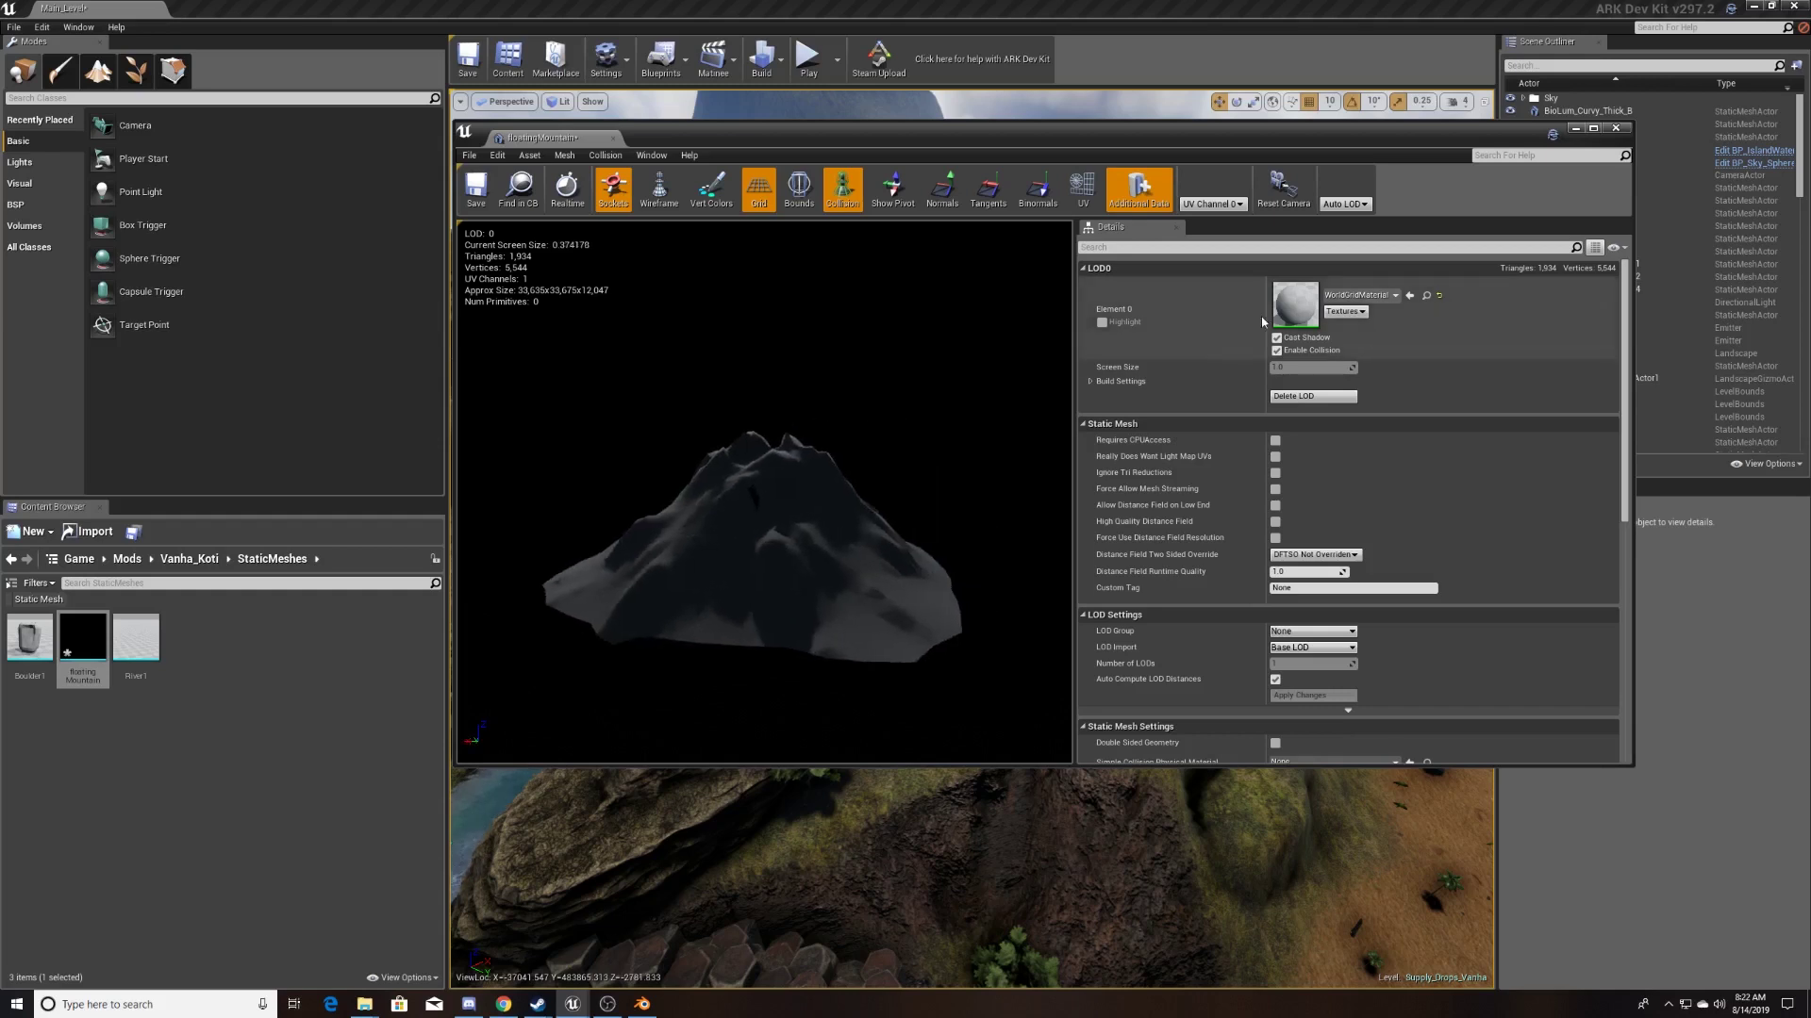
- Assign the Mountain19 material to Element 0 of the floatingMountain mesh
left_click(1392, 296)
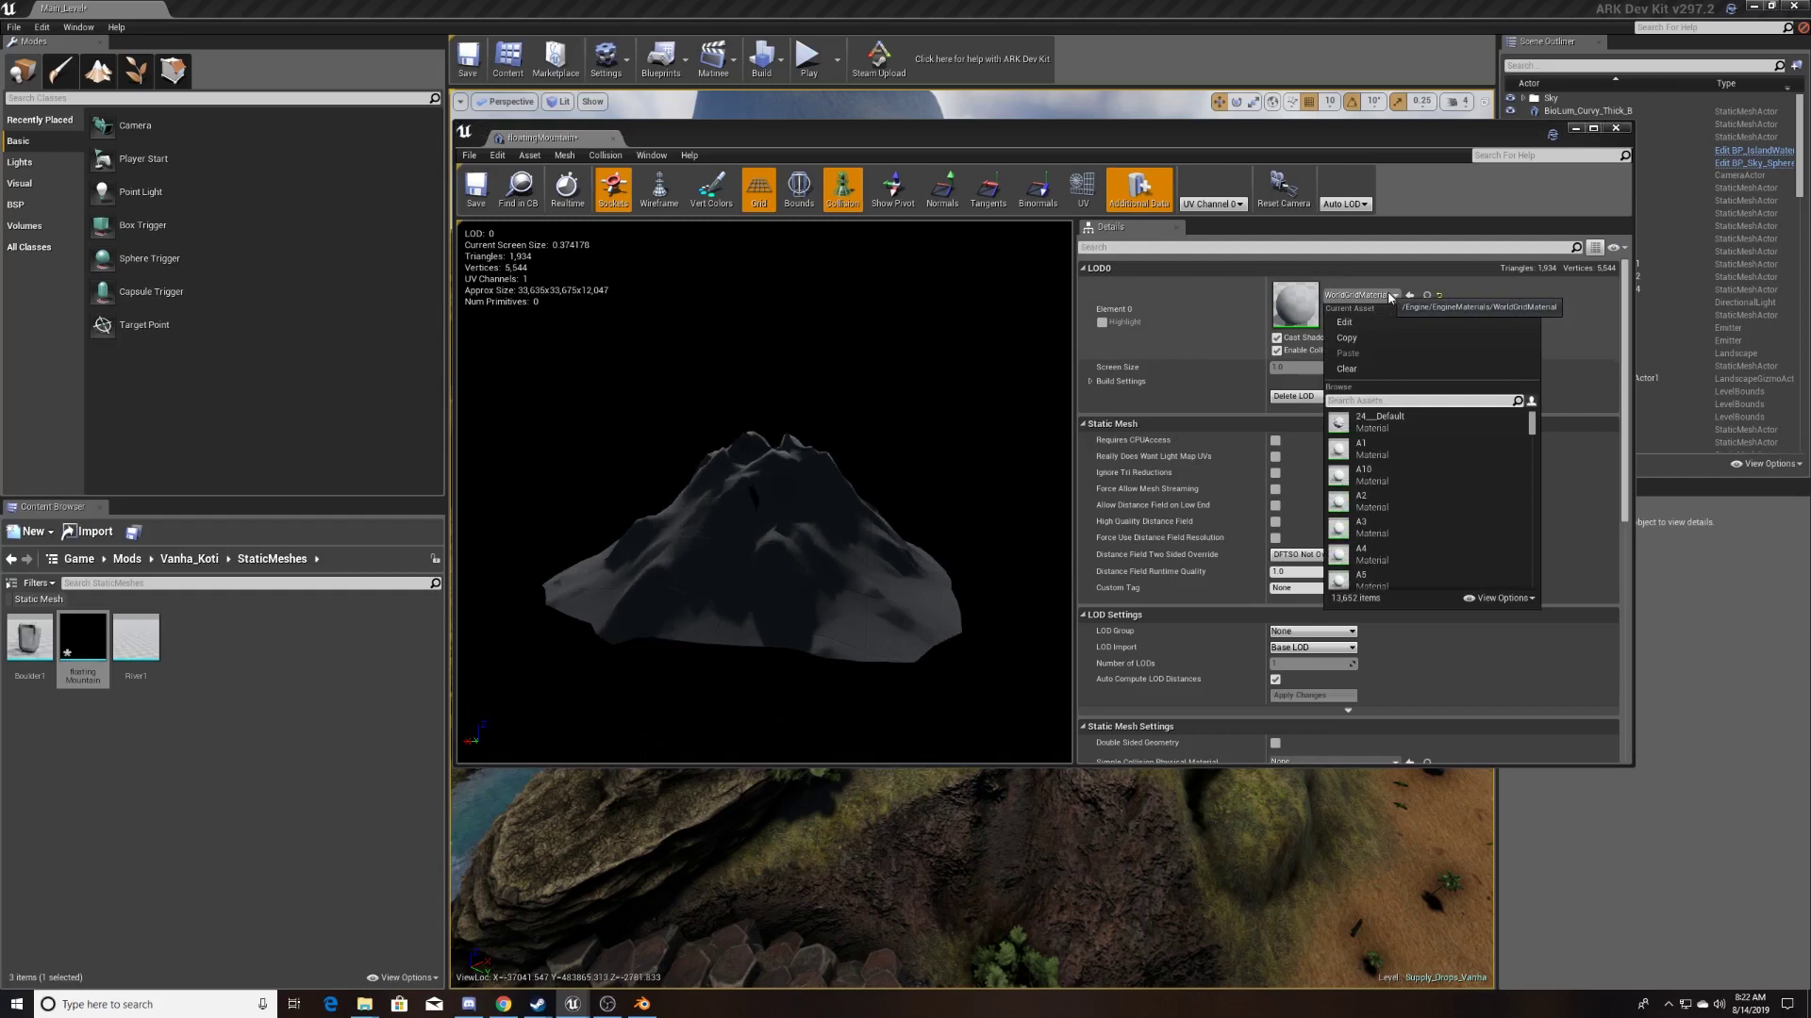
type("mo")
type("untain")
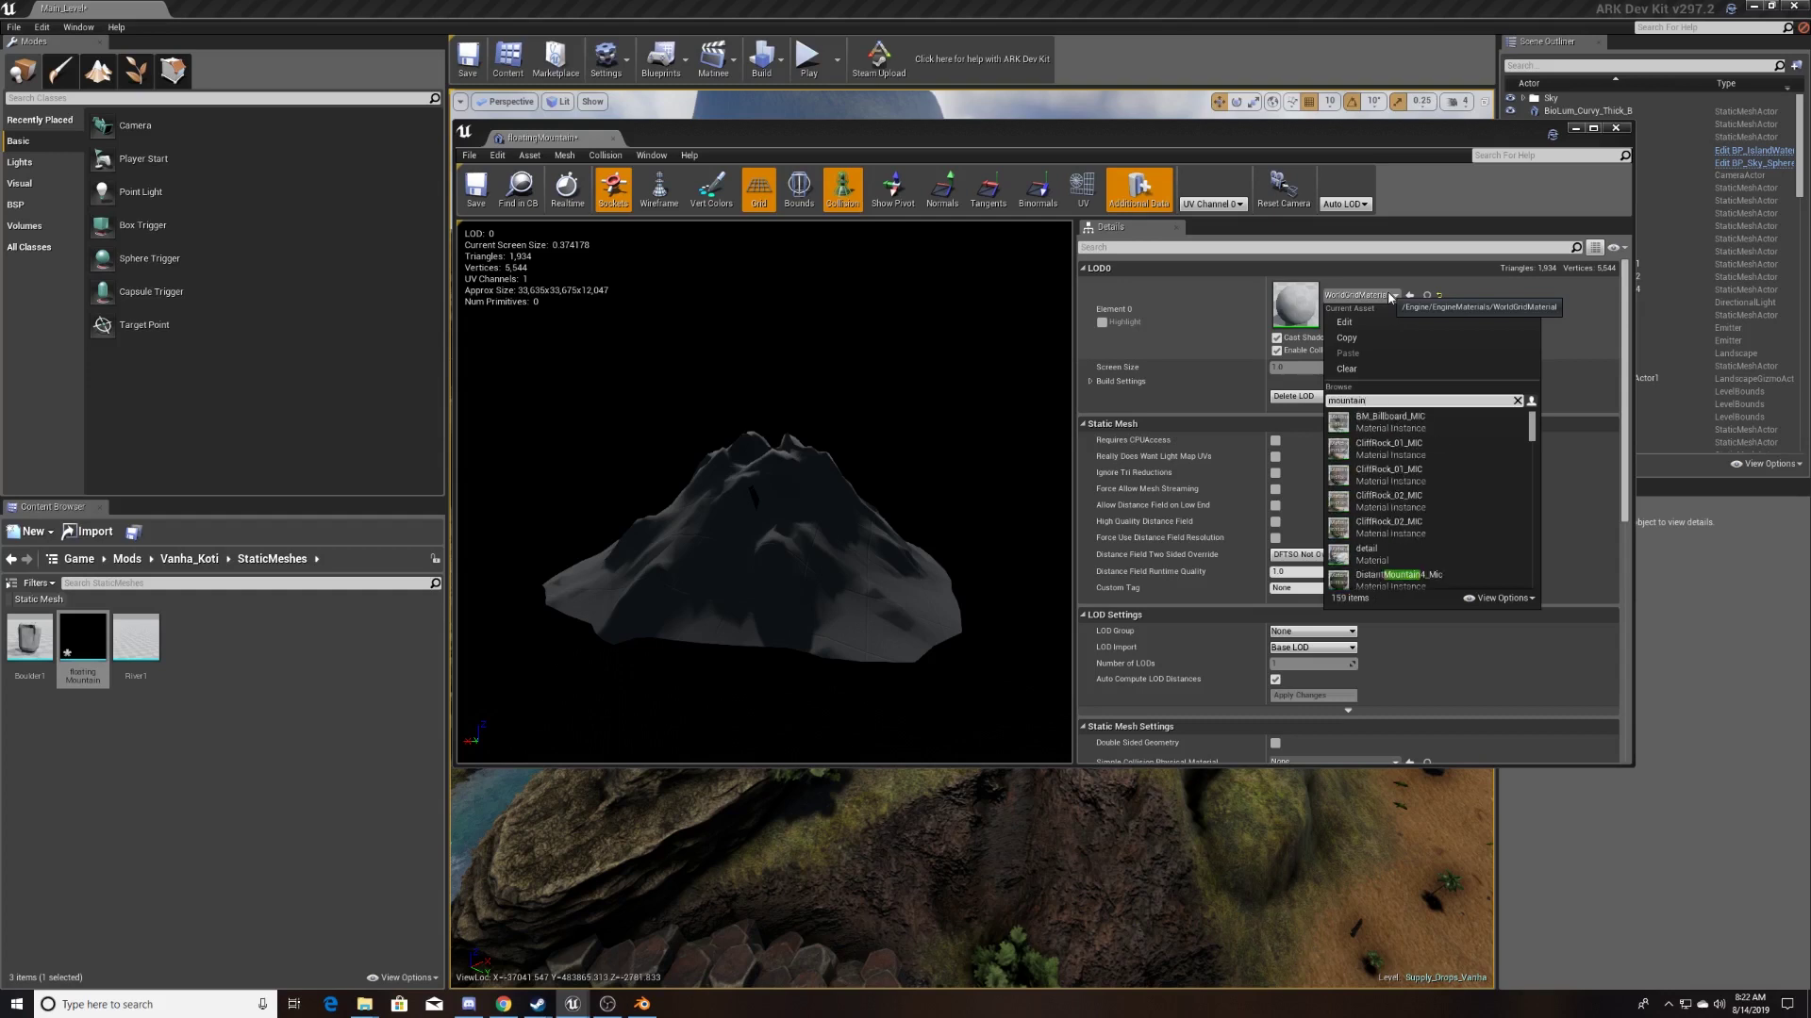
type("19")
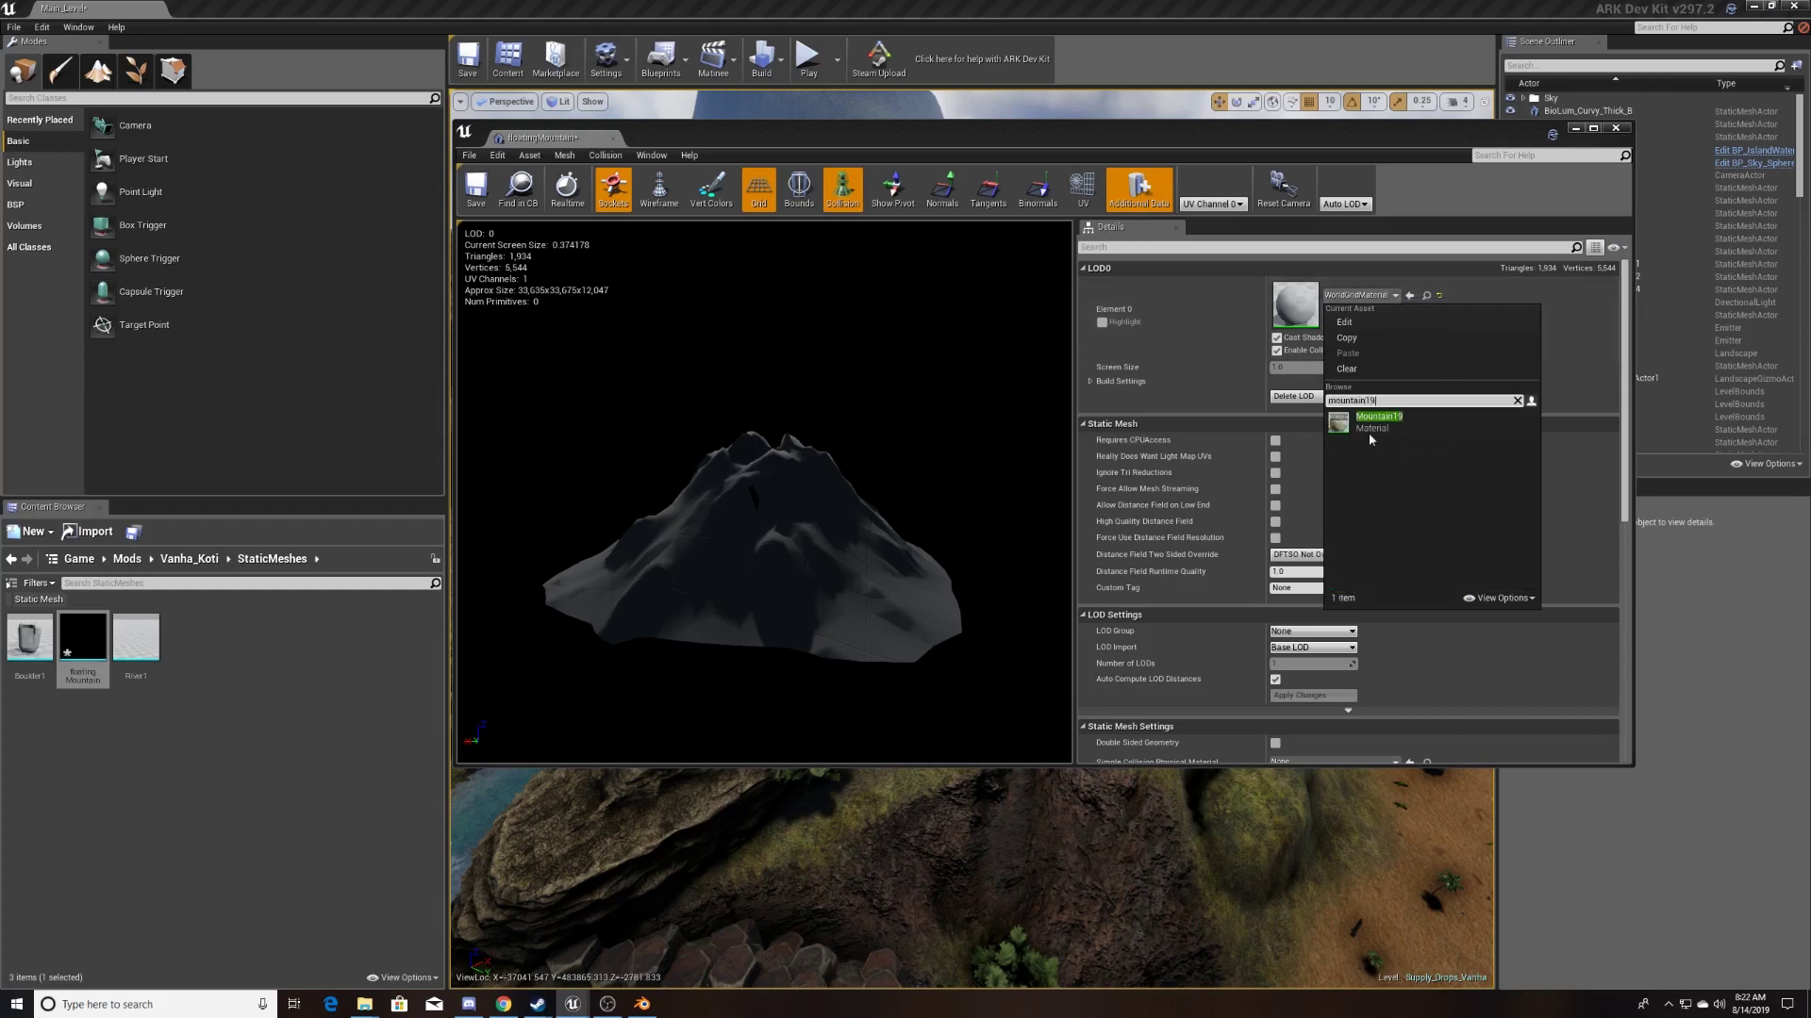
left_click(1386, 418)
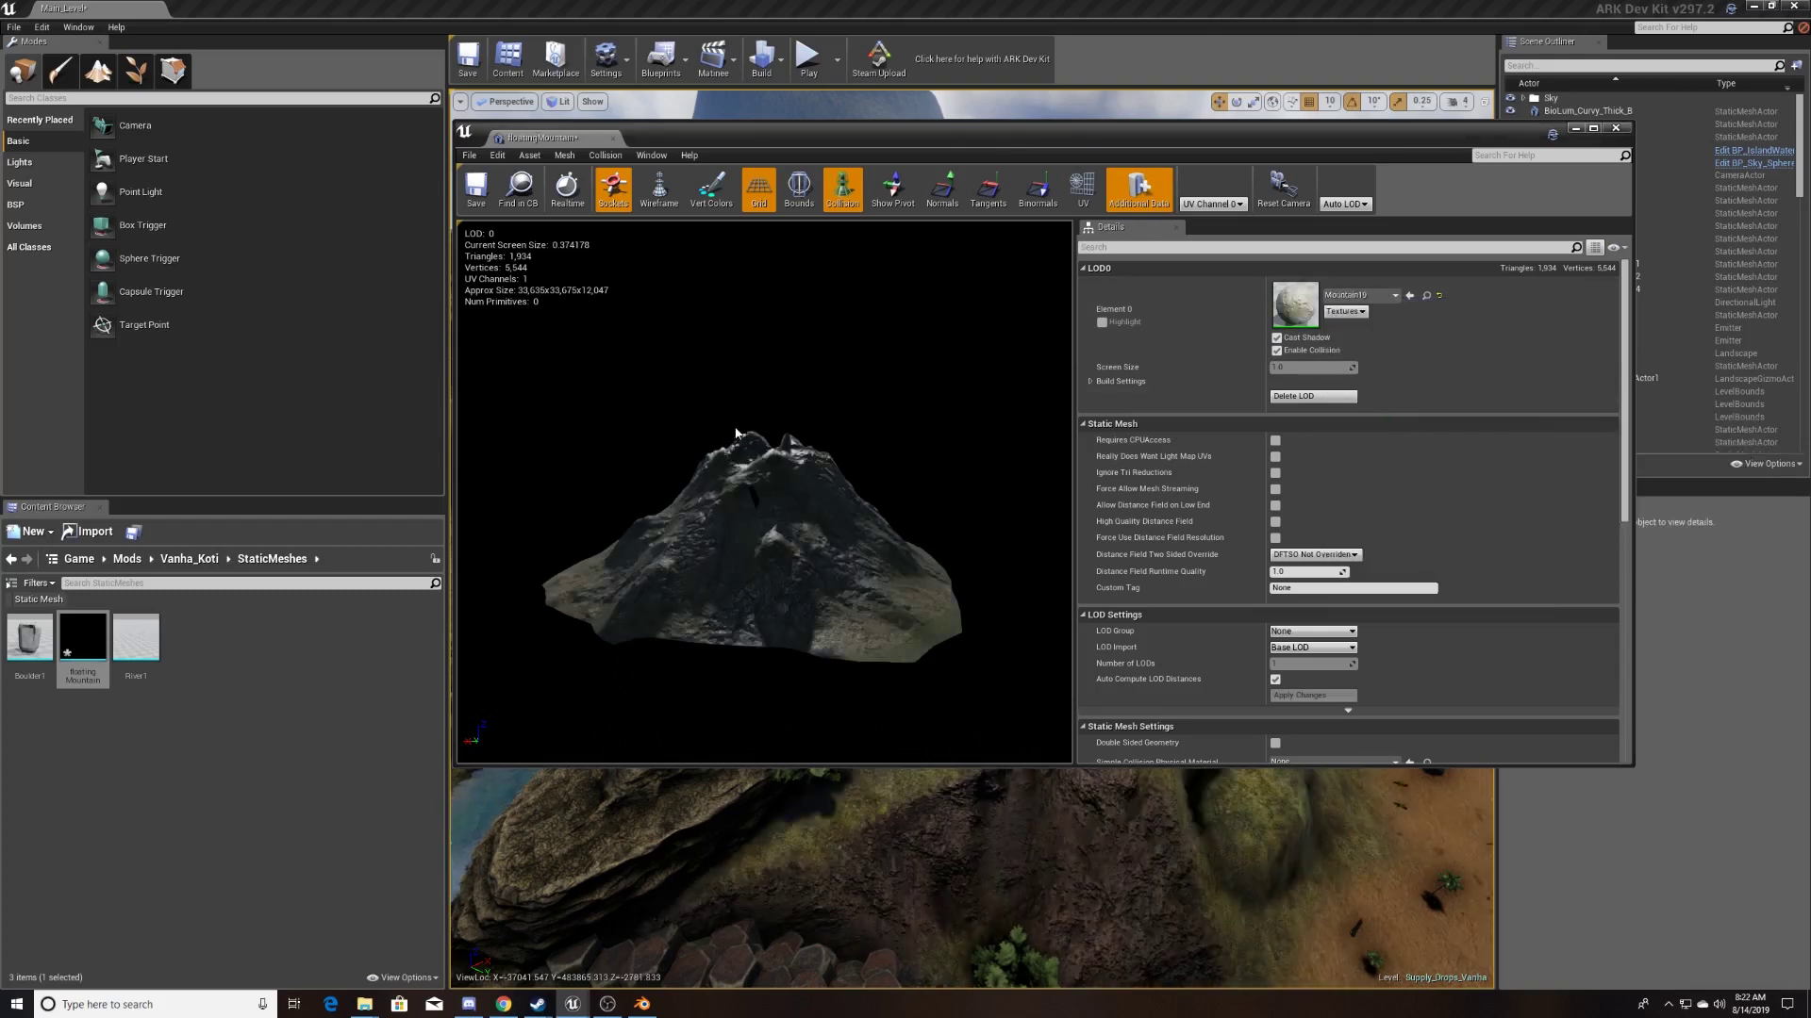
scroll(783, 434, "up", 2)
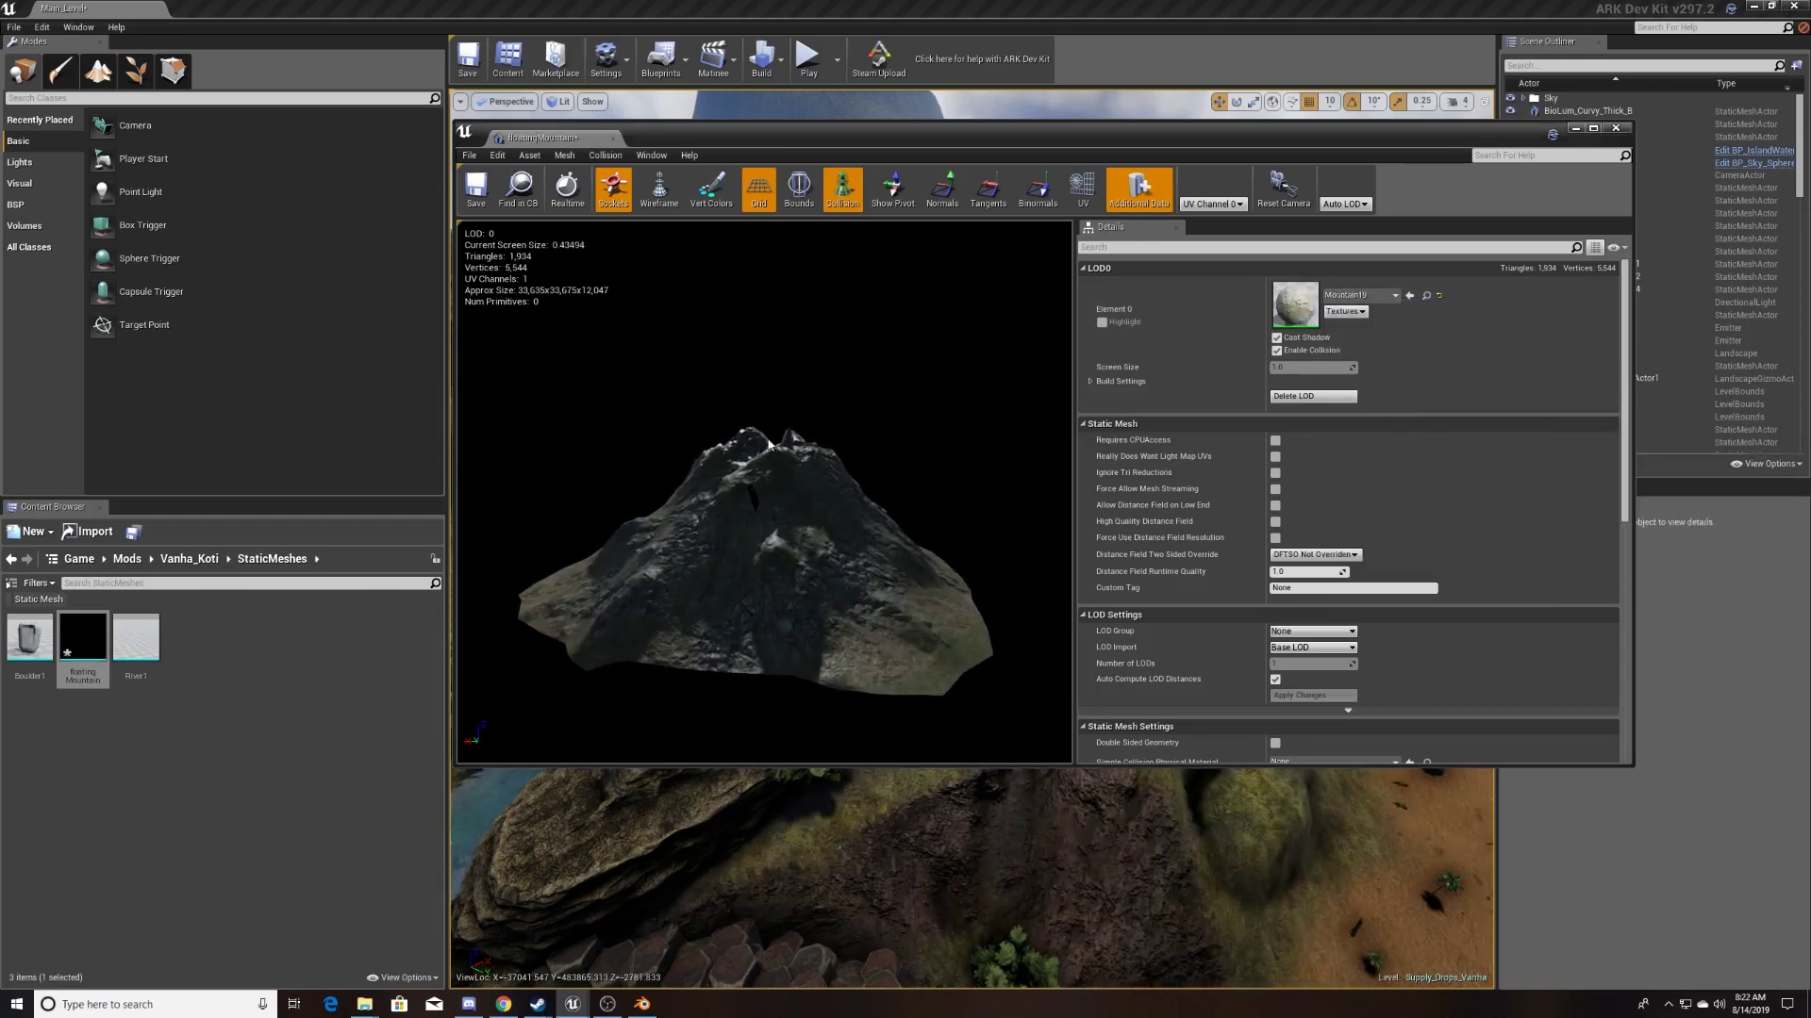
scroll(1179, 519, "down", 3)
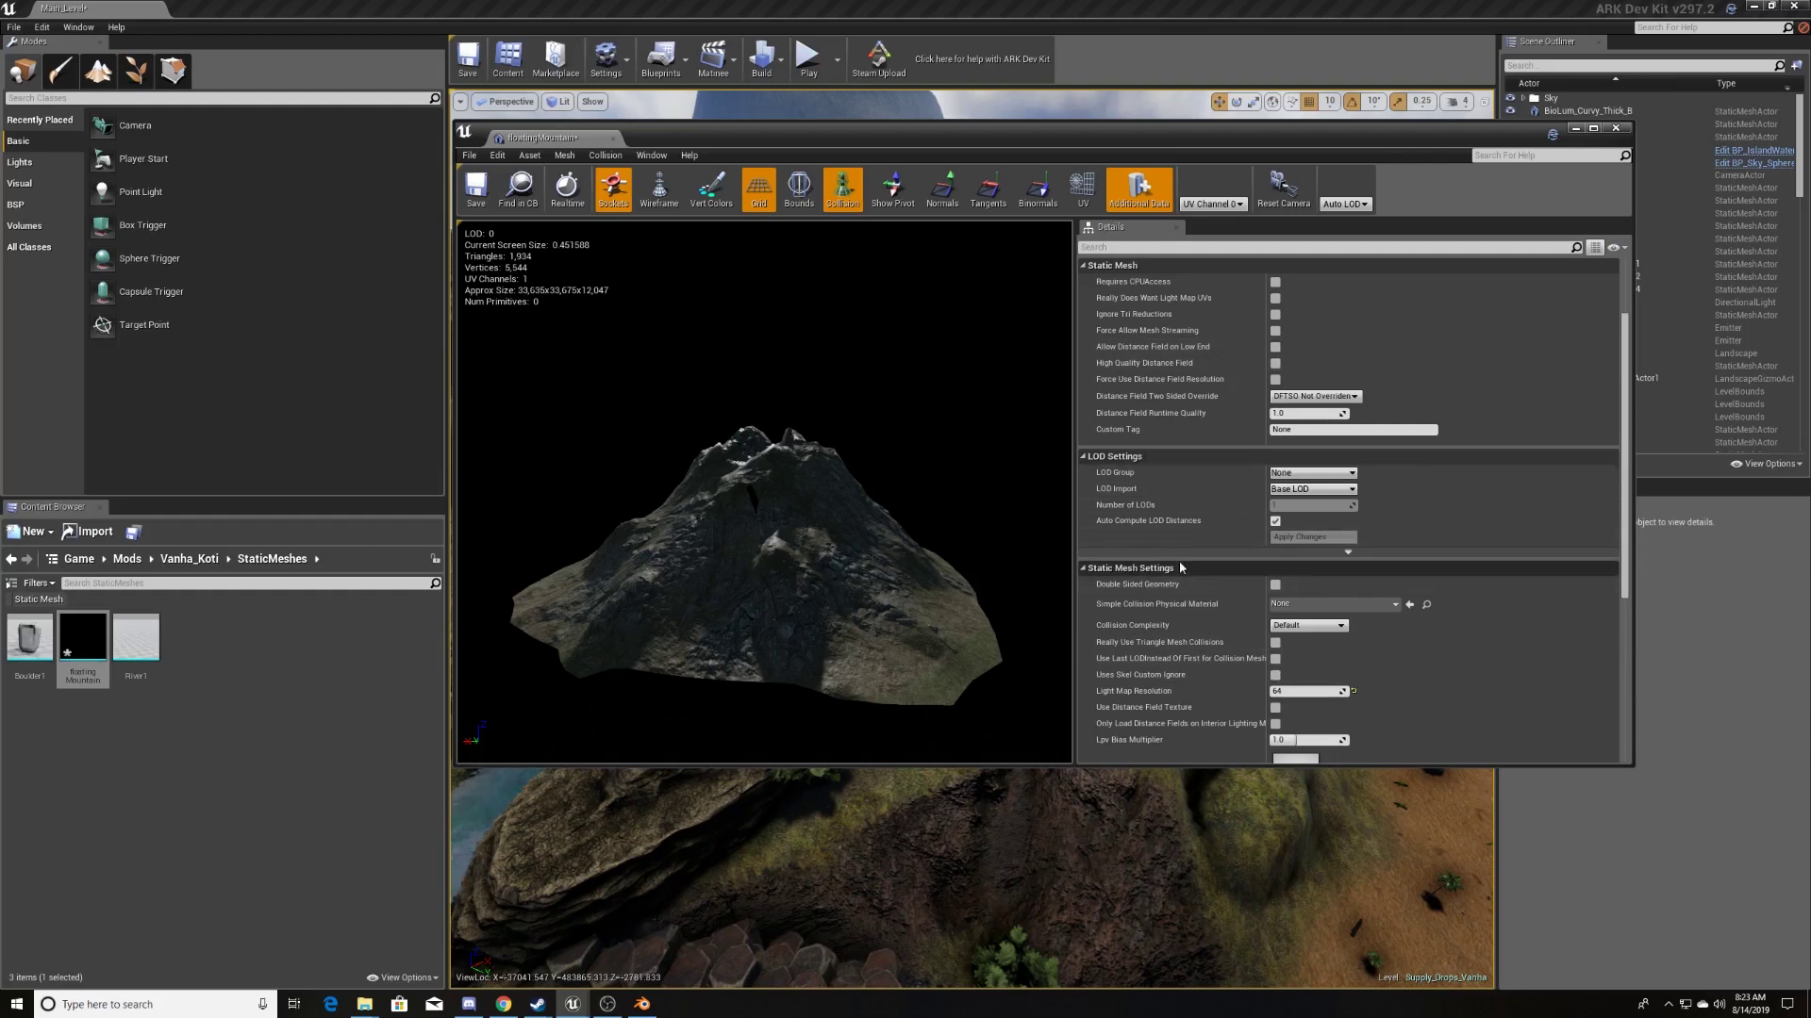
- Set Simple Collision Physical Material to M_Dirt and save the floatingMountain mesh
left_click(1307, 606)
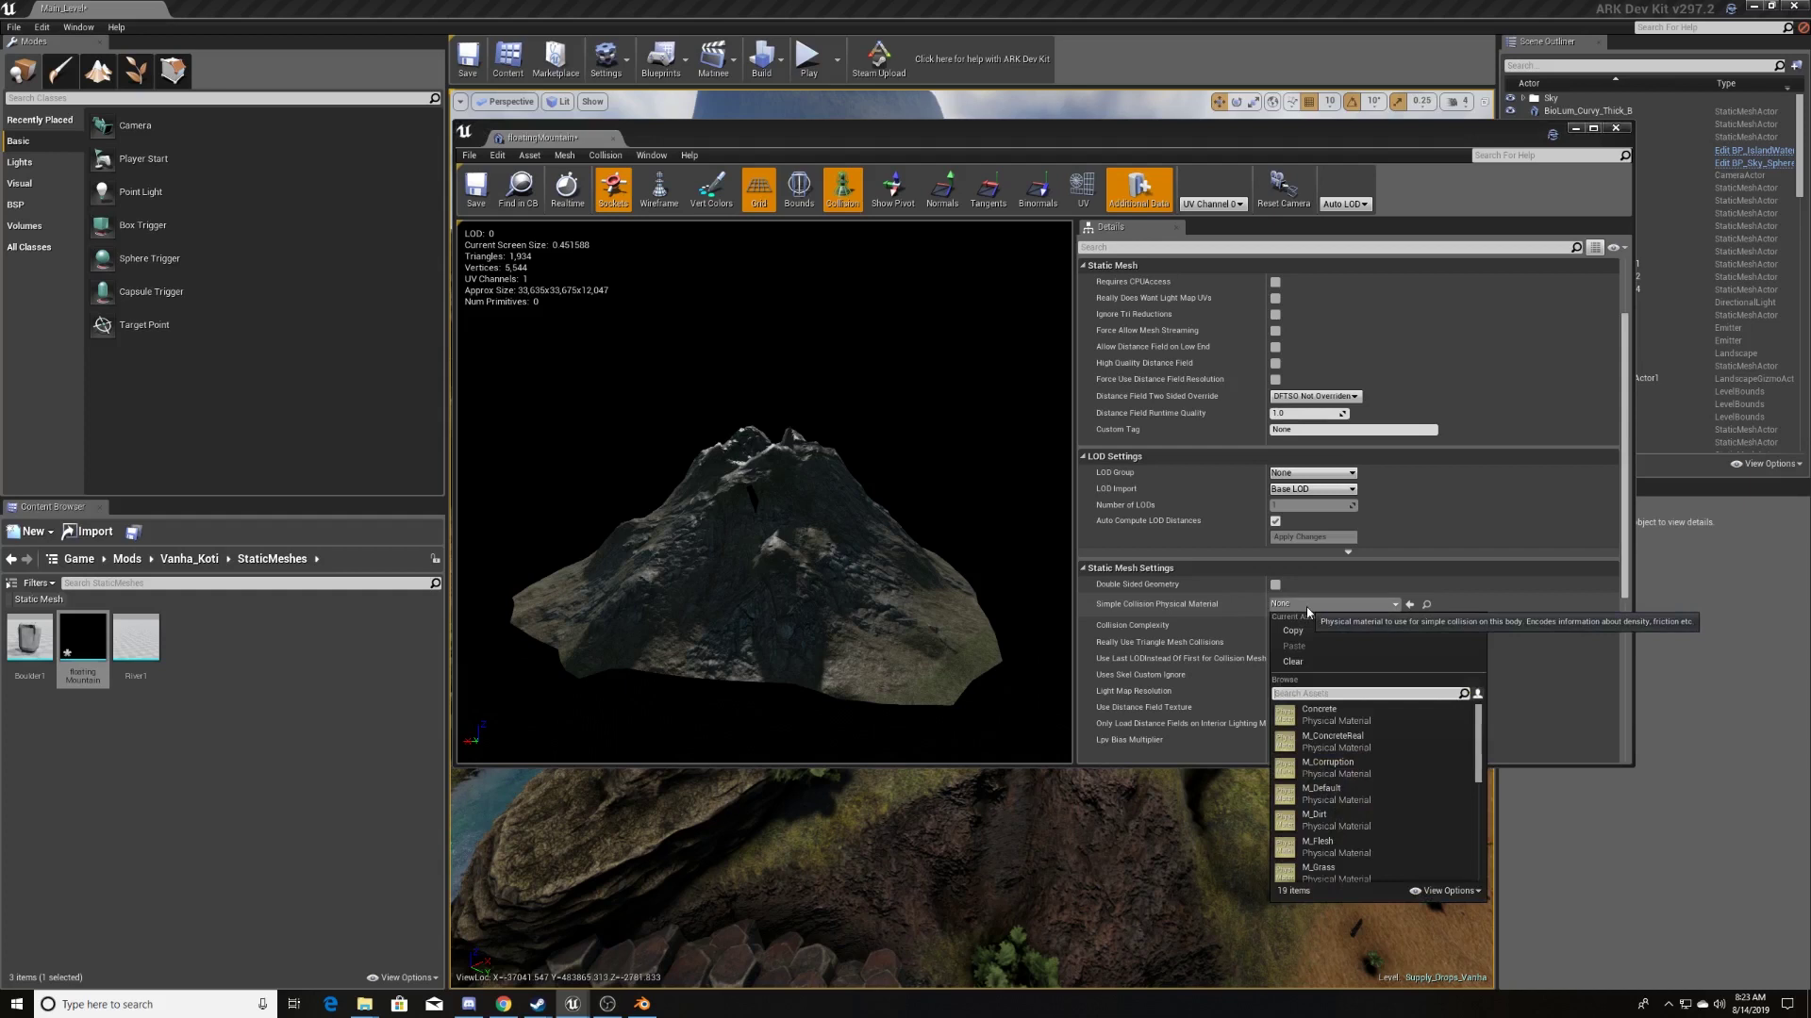
left_click(1343, 826)
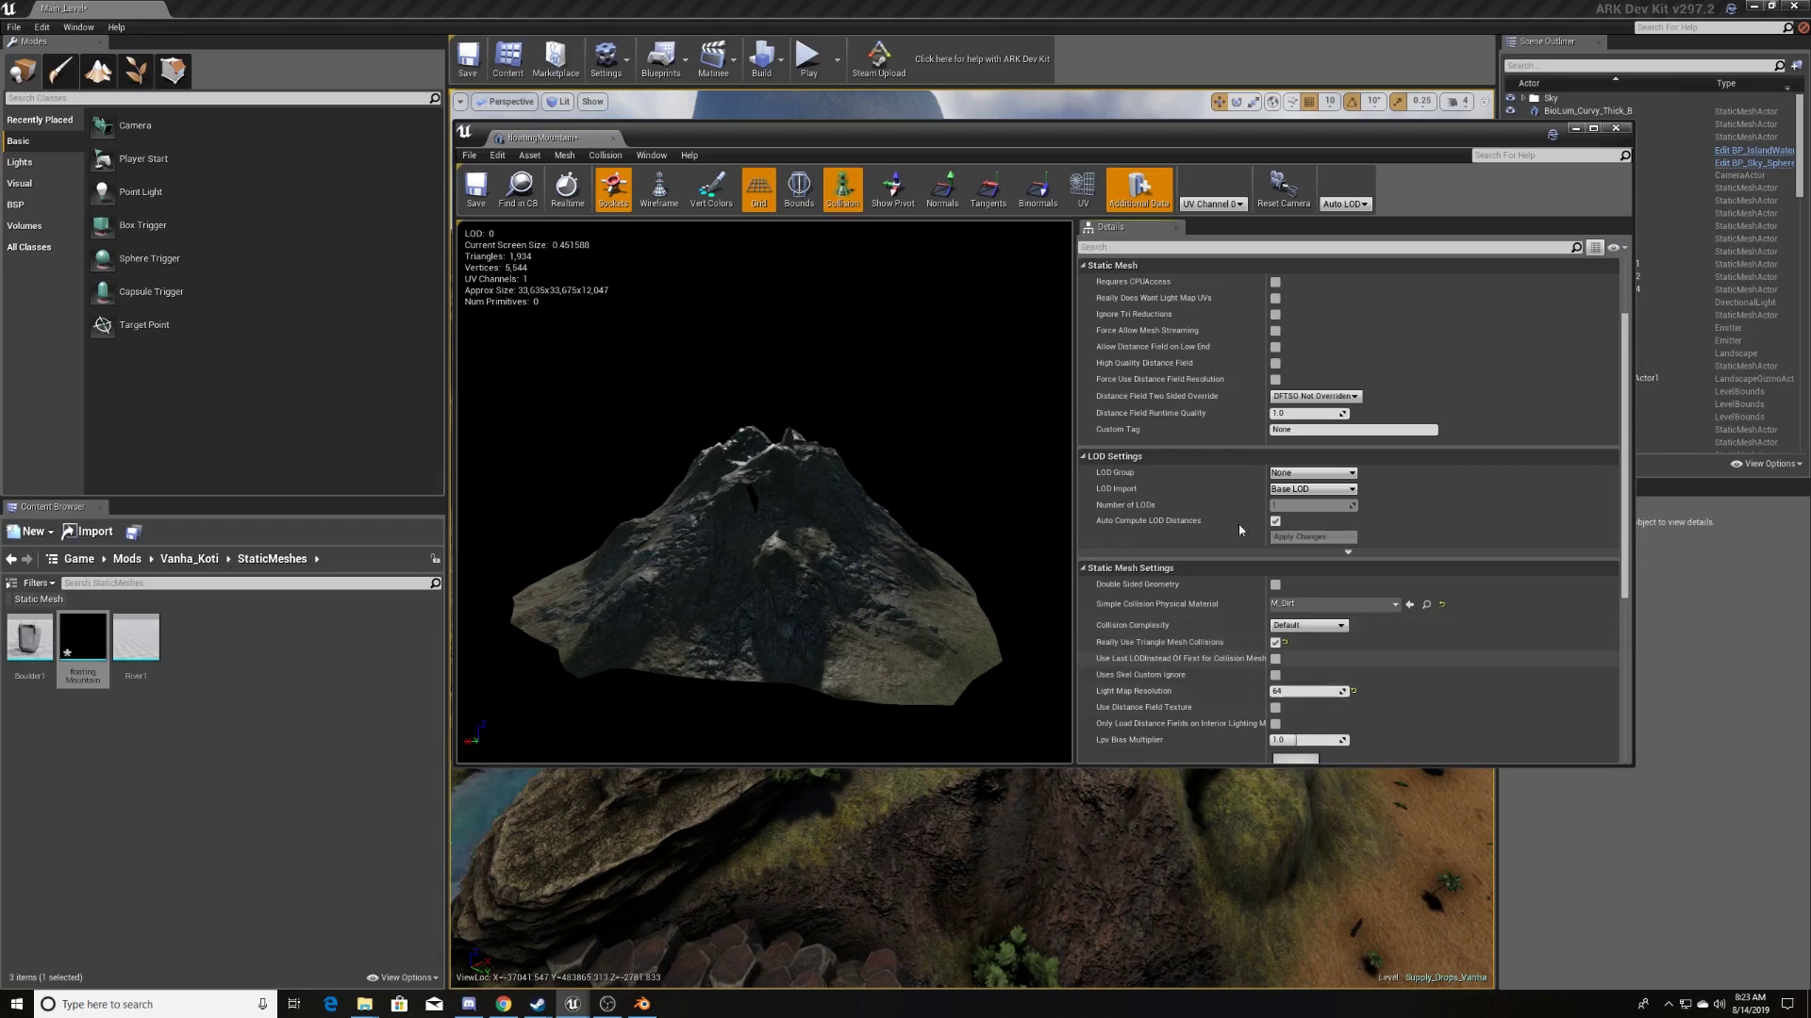
left_click(475, 188)
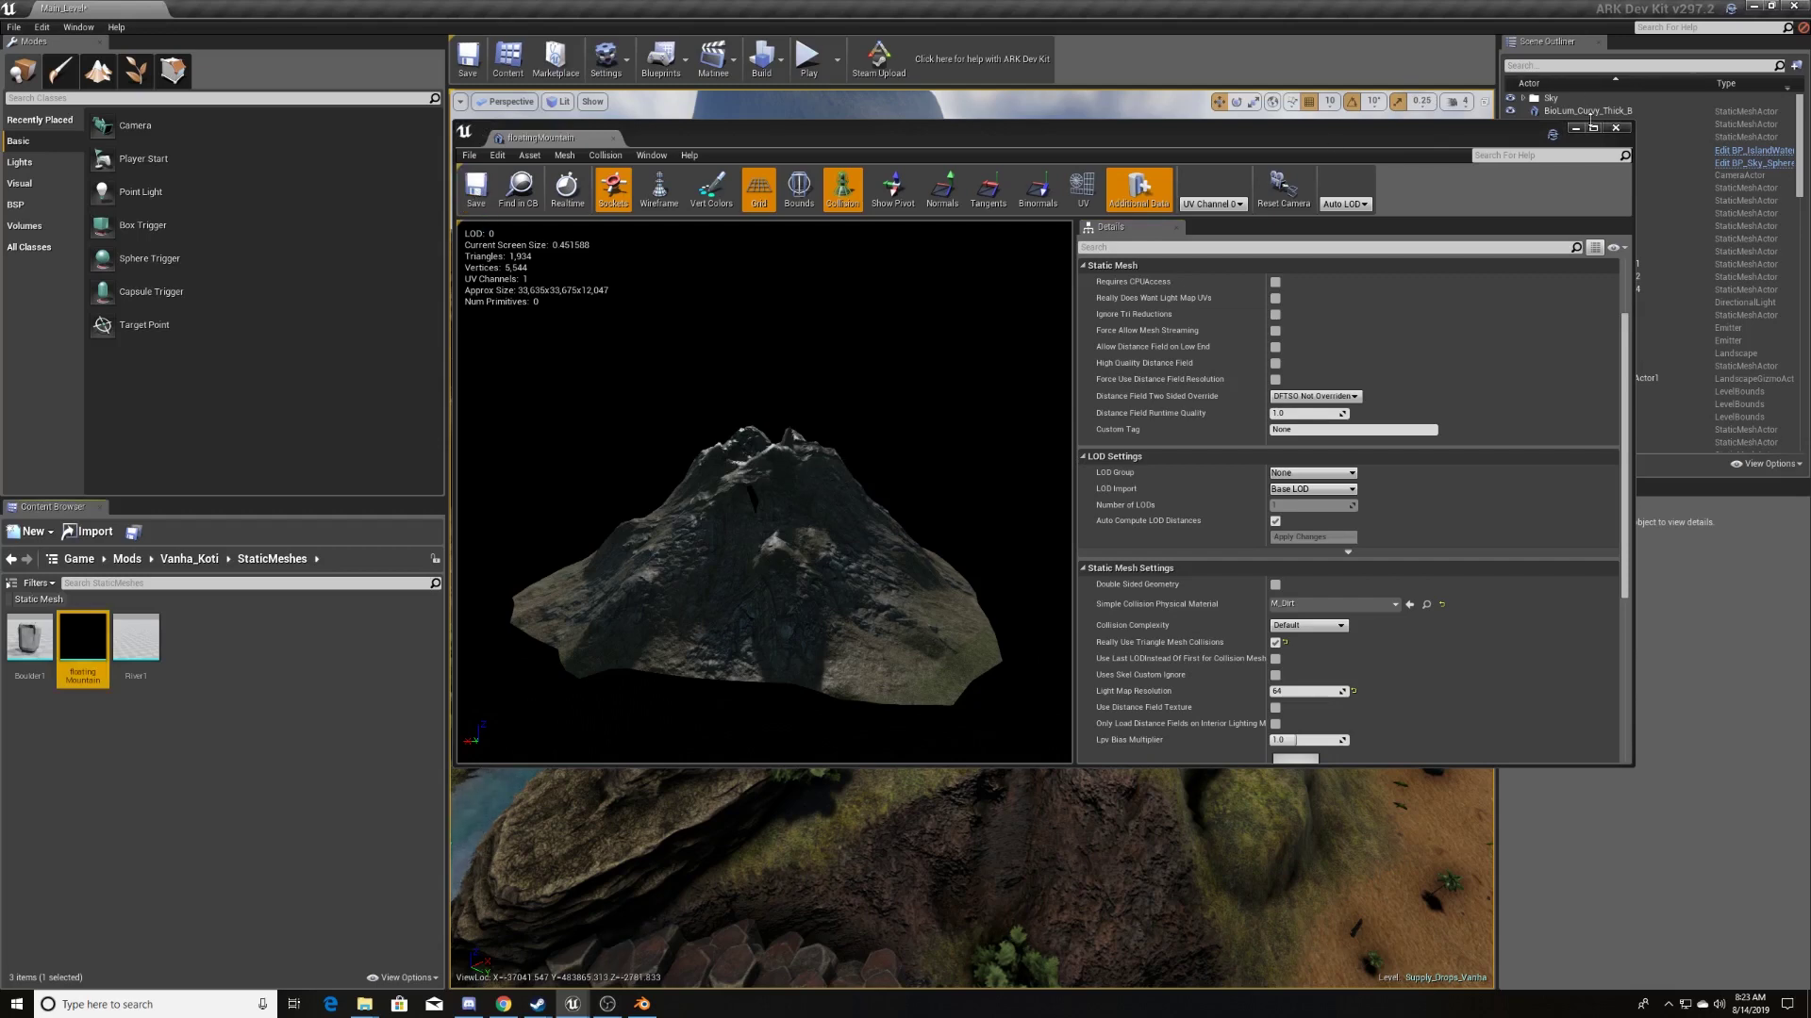
- Close the mesh editor and drag floatingMountain into the island level, flying around to inspect it
left_click(1576, 131)
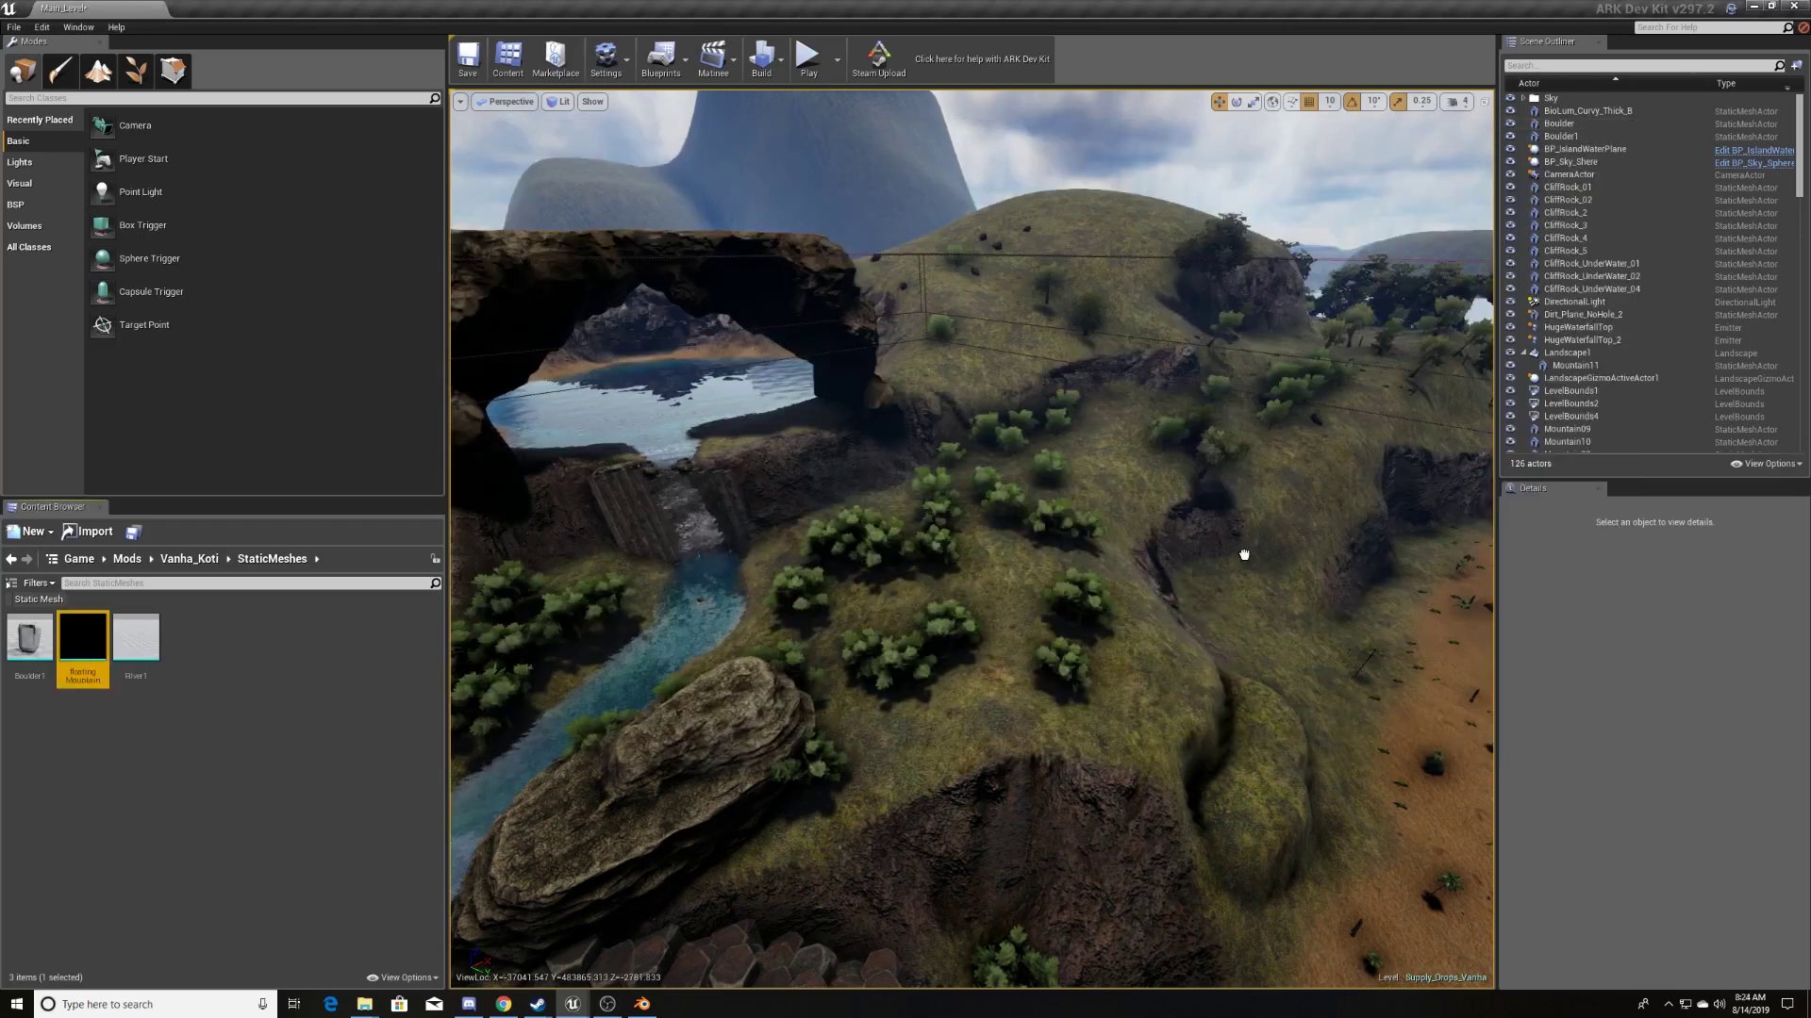
left_click_drag(1244, 555, 1326, 444)
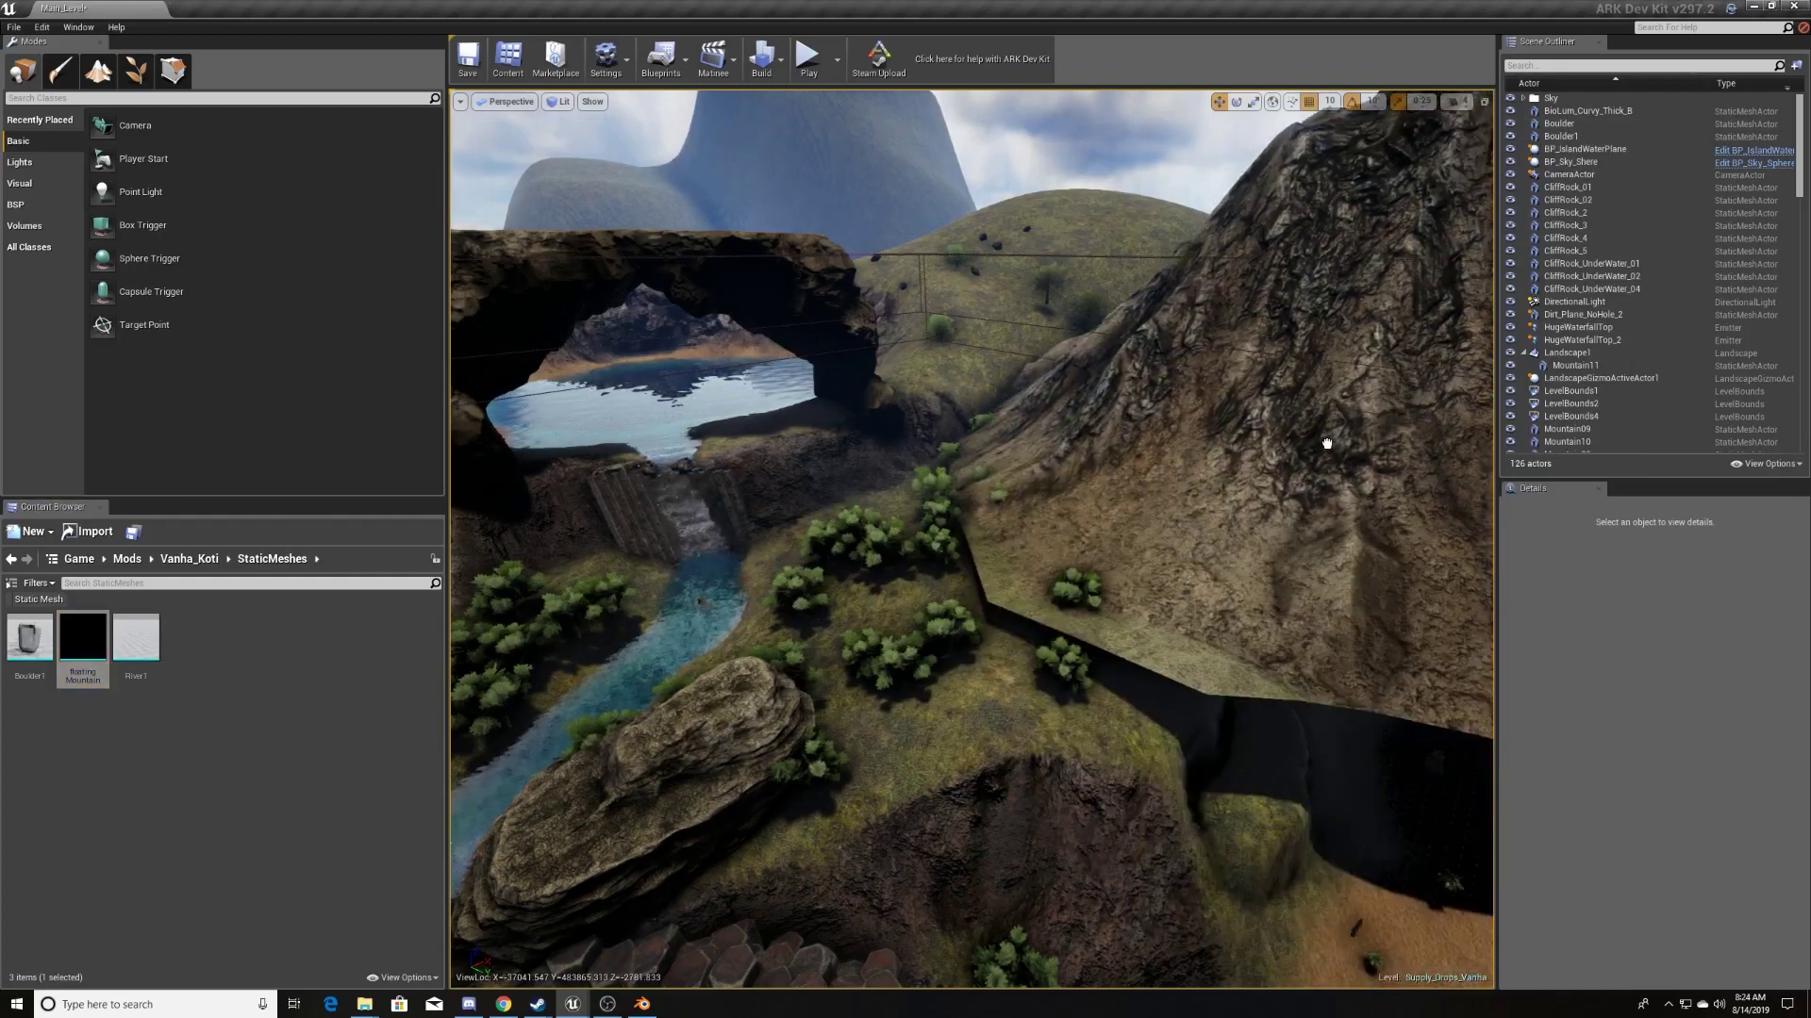
mouse_move(1327, 444)
right_mouse_down()
mouse_move(1327, 406)
mouse_move(1311, 405)
right_mouse_up()
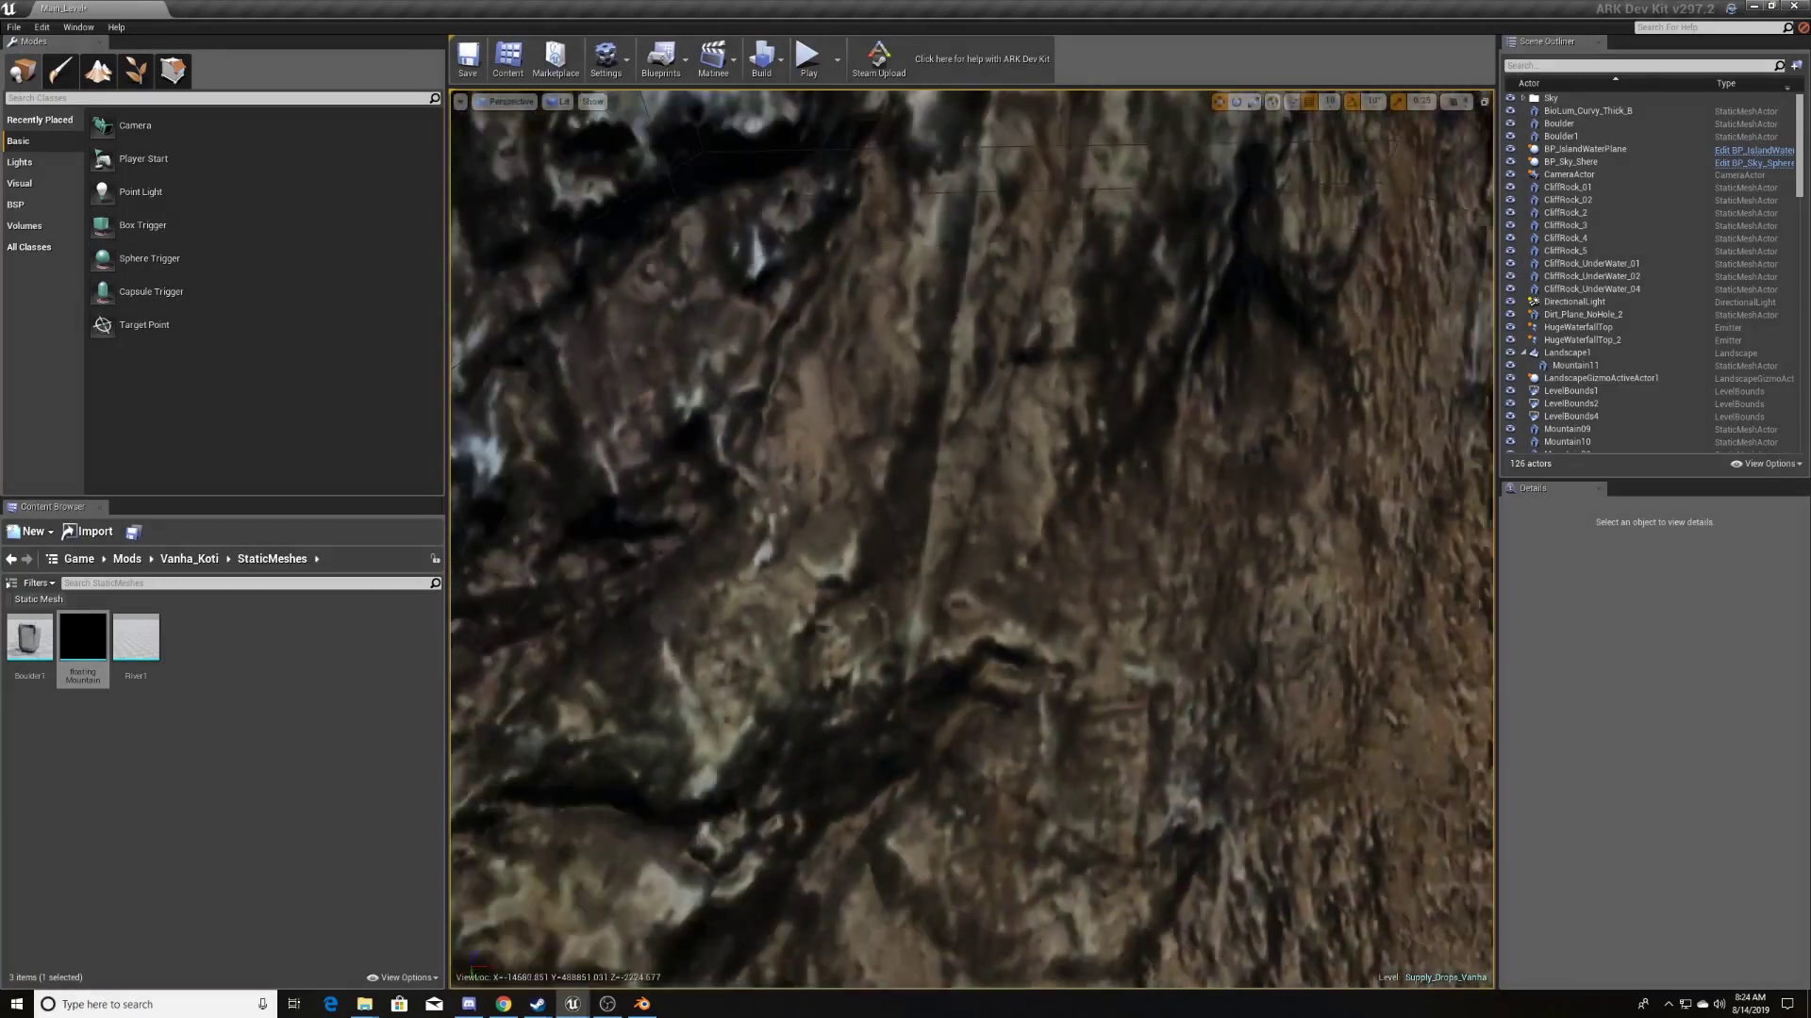
right_click_drag(1110, 390, 1110, 391)
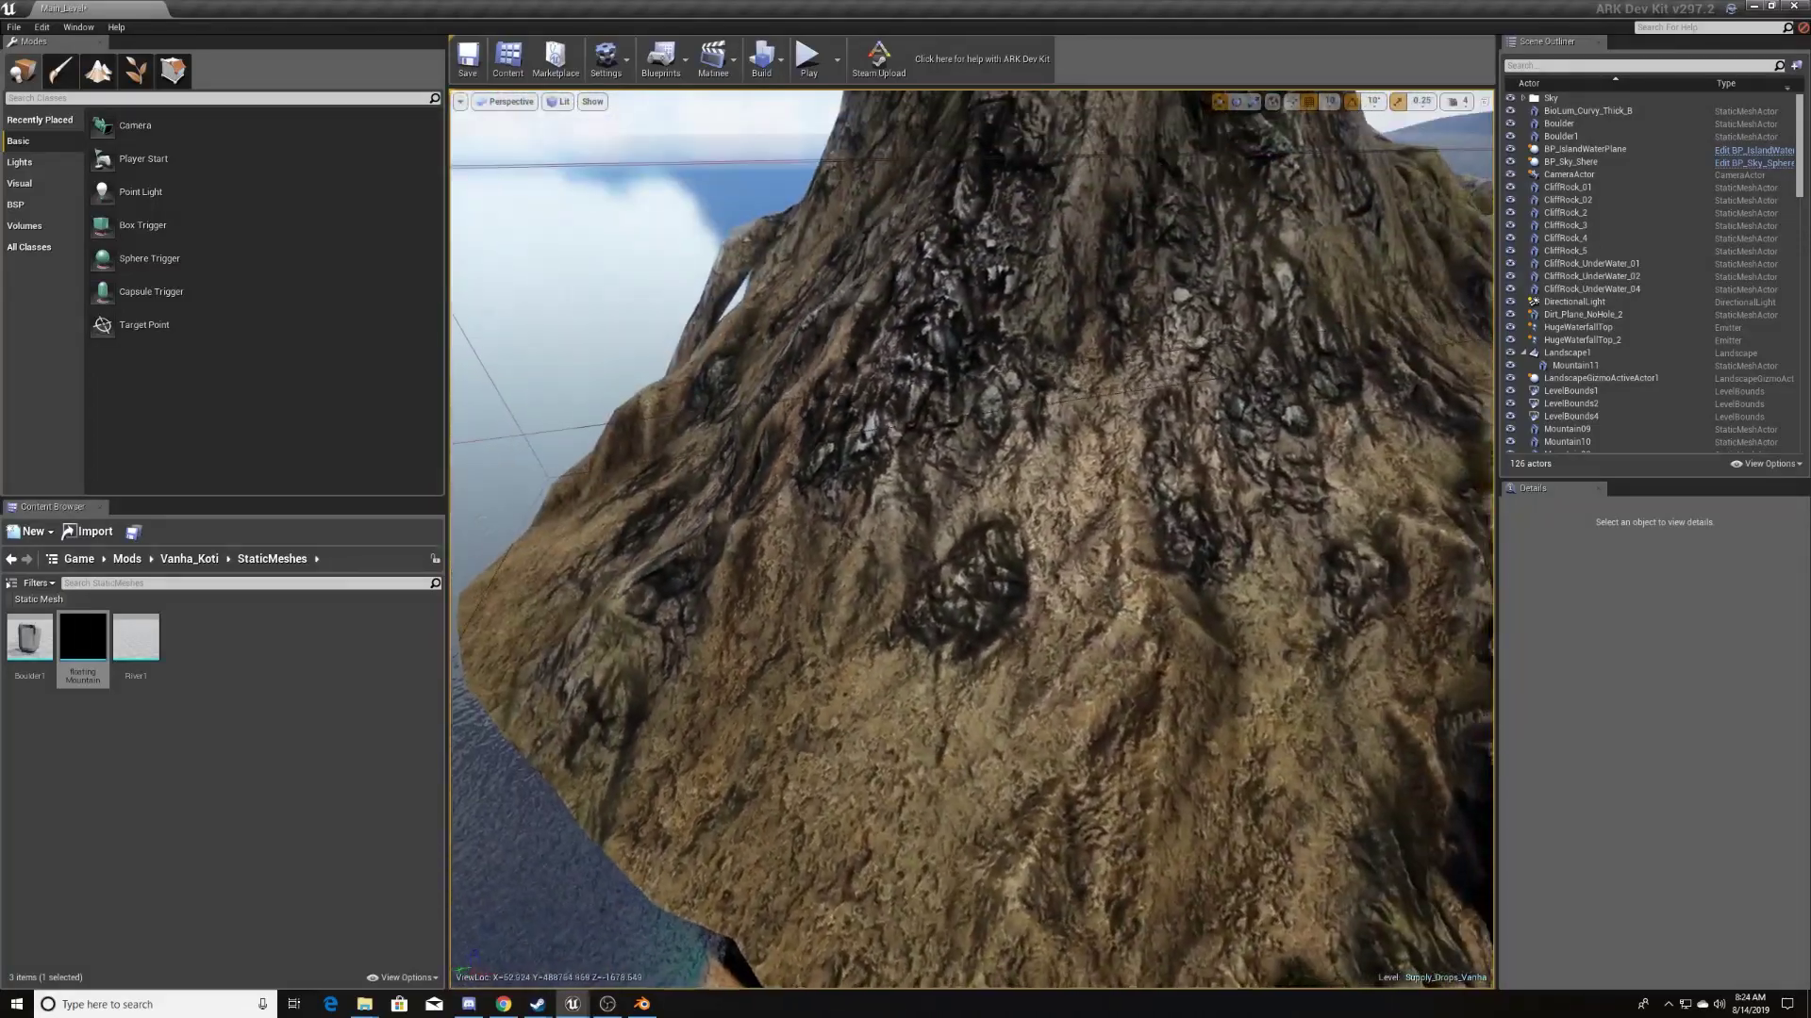
right_click_drag(971, 538, 972, 538)
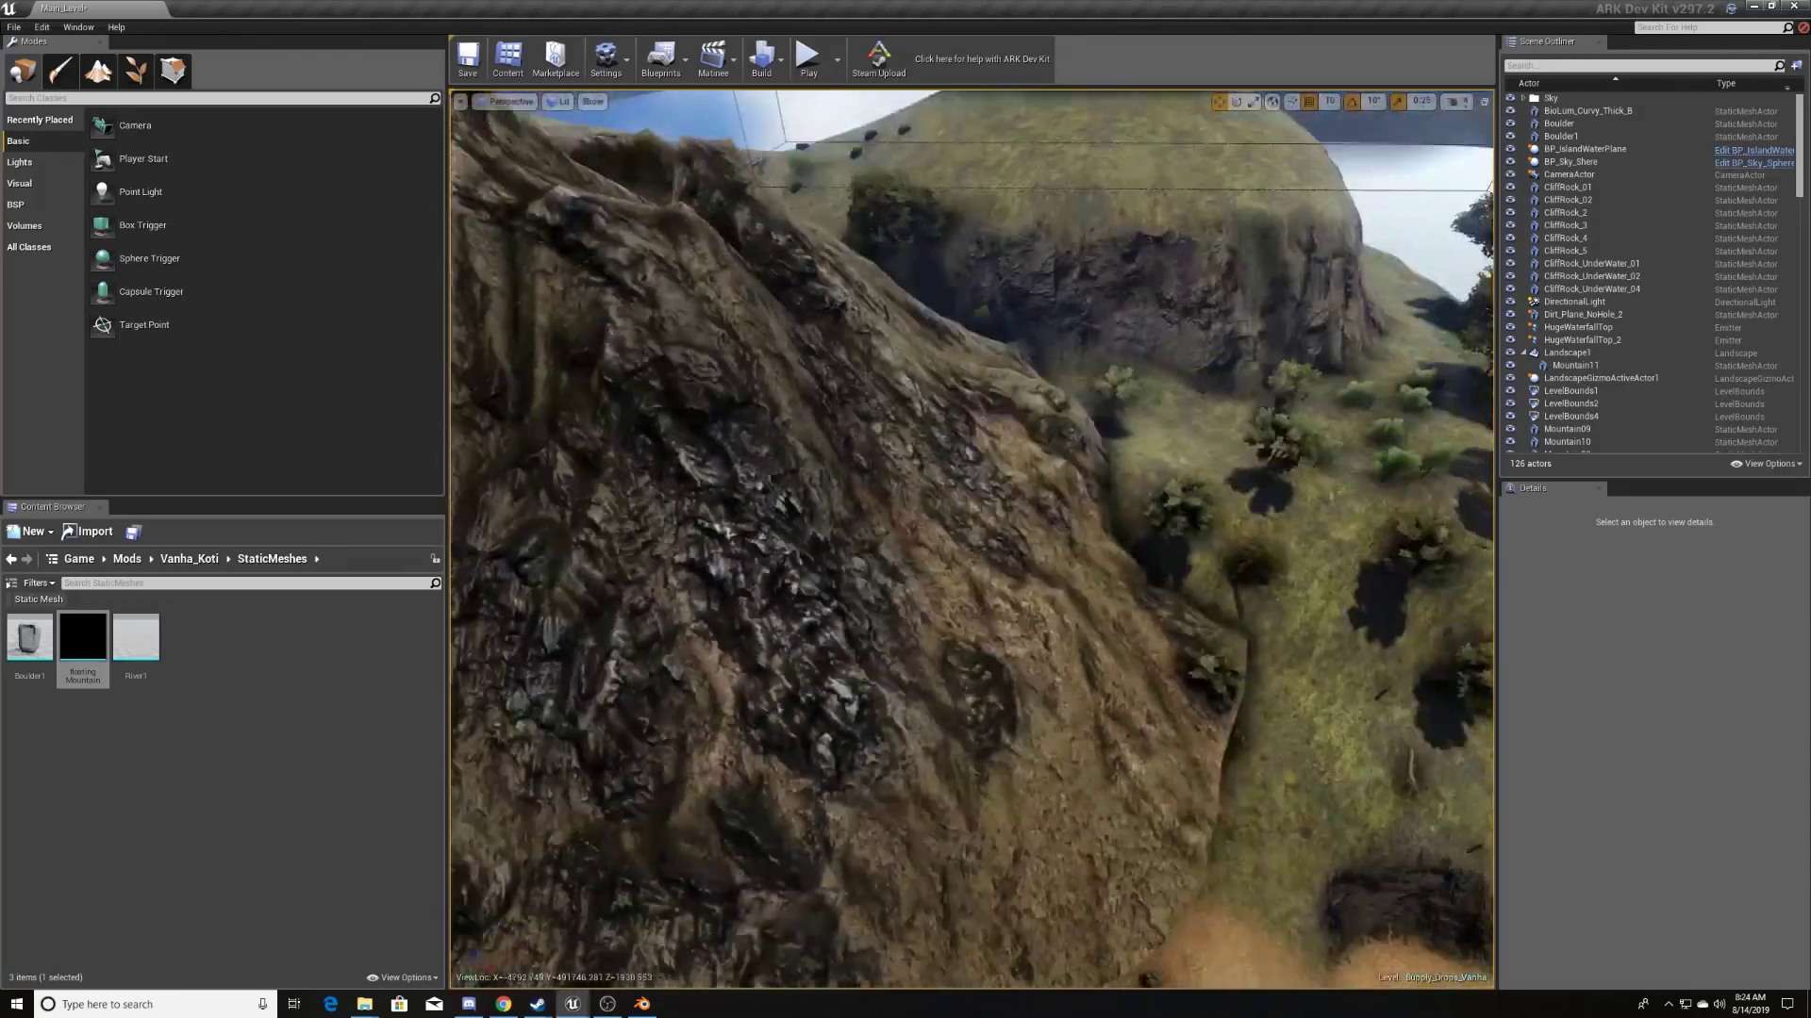
right_click_drag(1297, 341, 1297, 341)
- Select the placed floatingMountain and move it away from the cliffs out over the lake
right_click(941, 520)
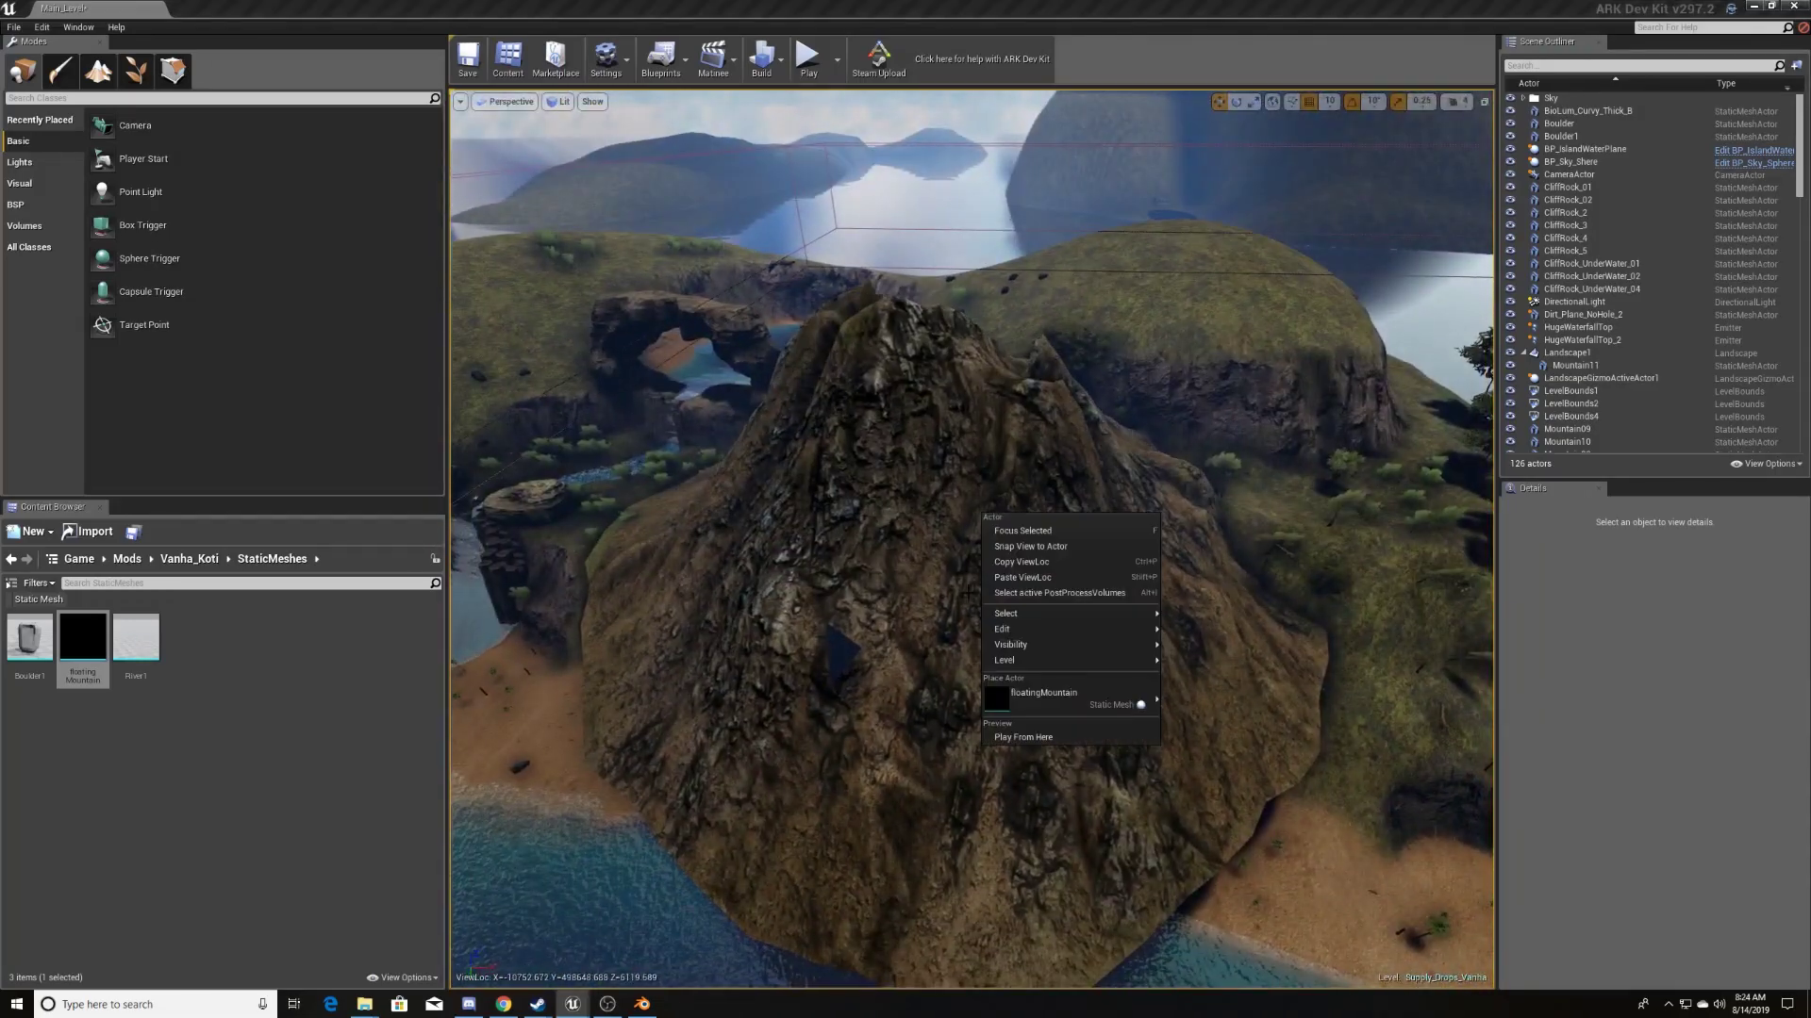
left_click(941, 521)
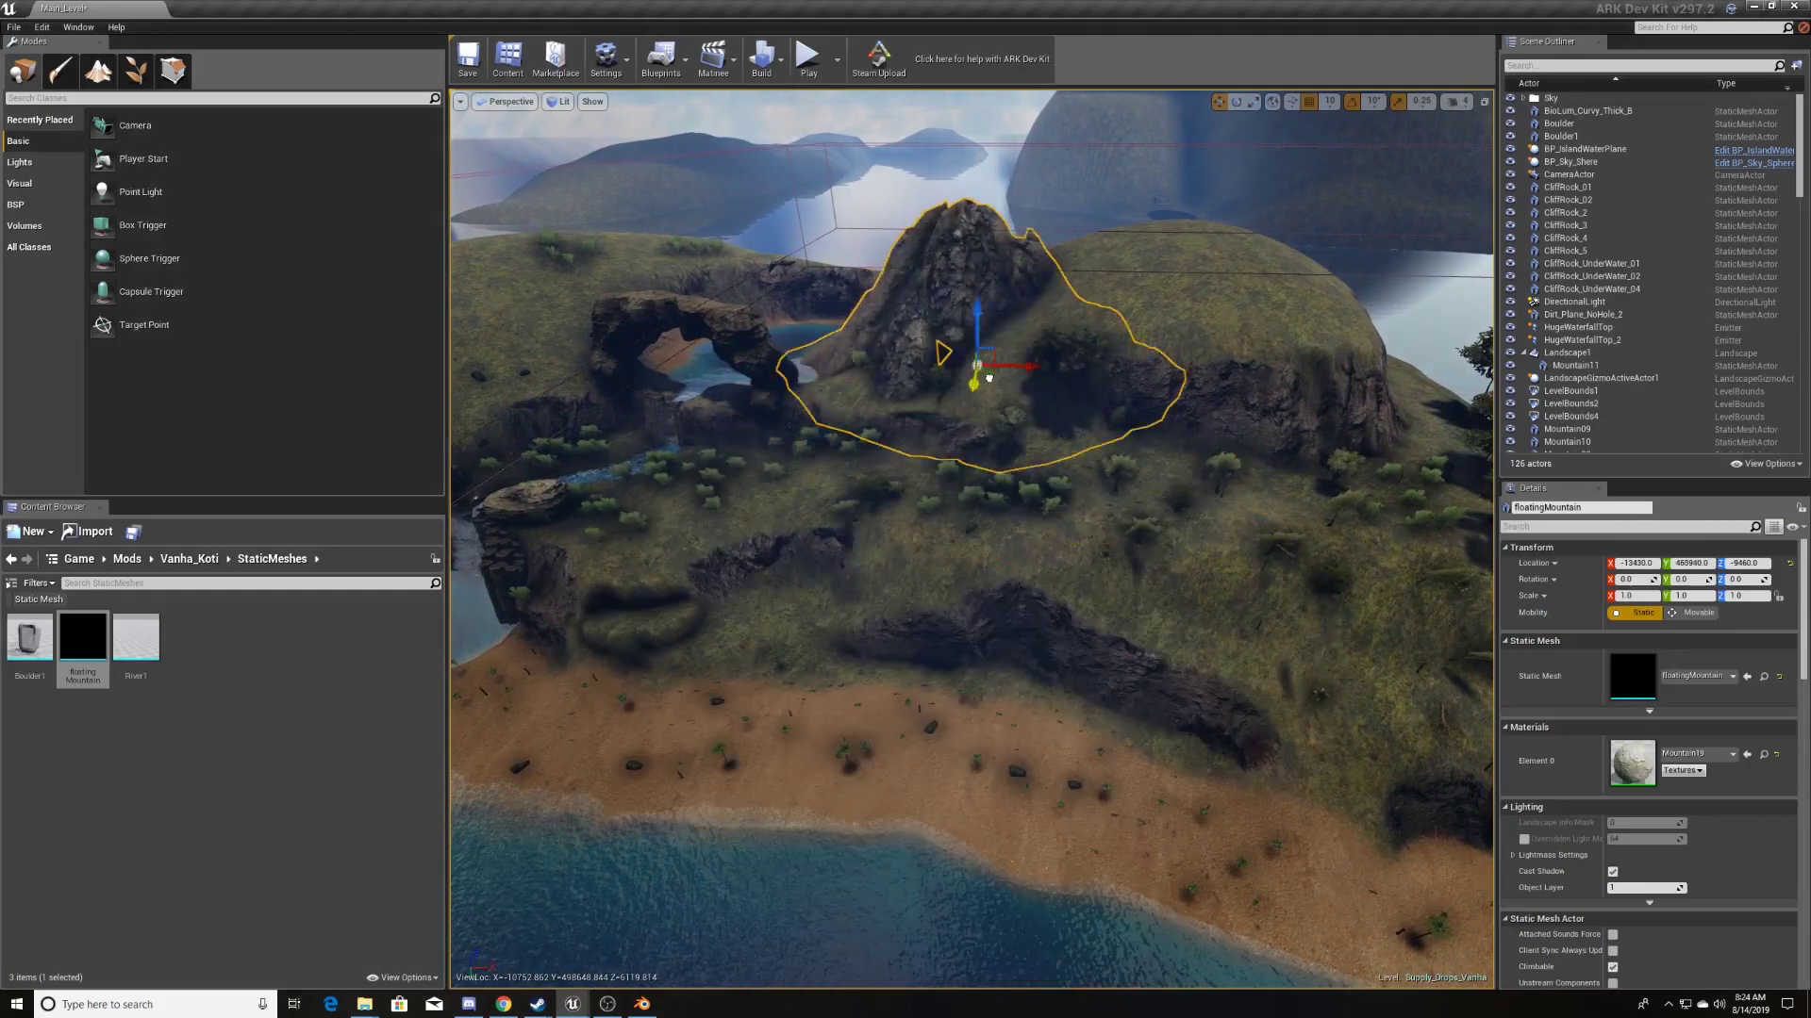
right_click_drag(1011, 201, 1012, 202)
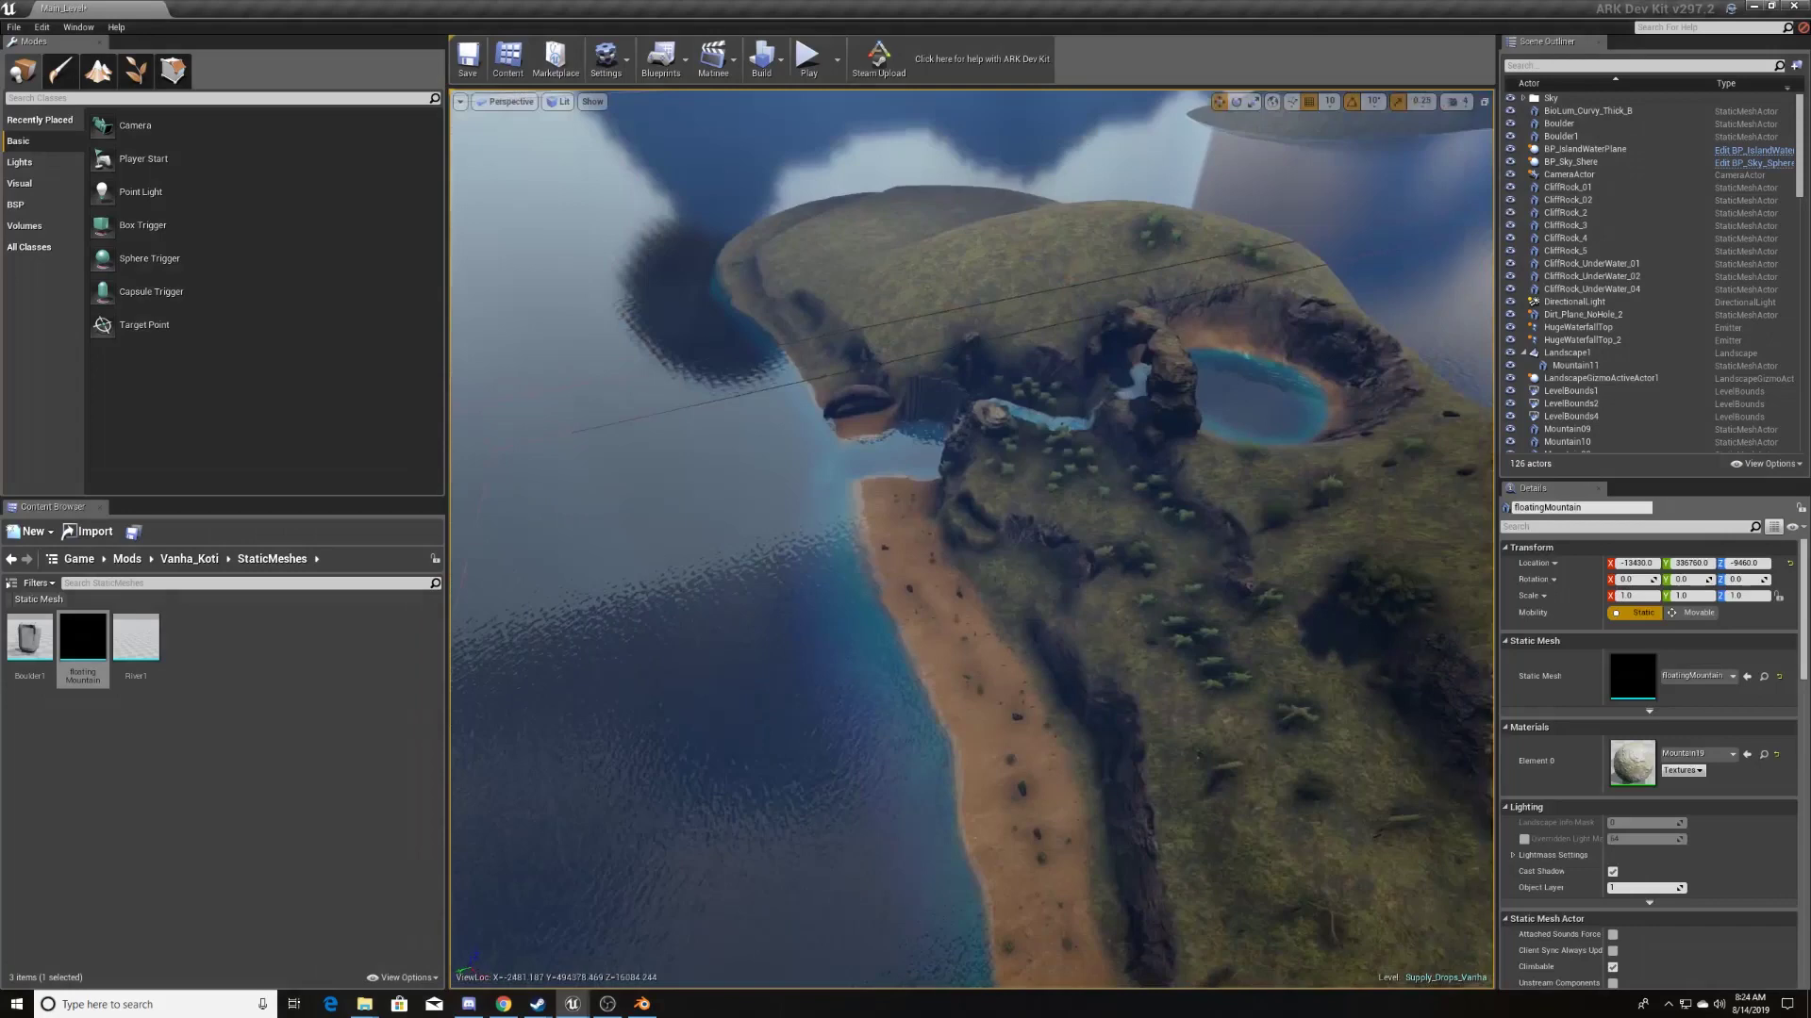
right_click_drag(1012, 202, 1011, 202)
mouse_move(1273, 415)
left_mouse_down()
mouse_move(1100, 467)
mouse_move(1011, 438)
mouse_move(1178, 566)
left_mouse_up()
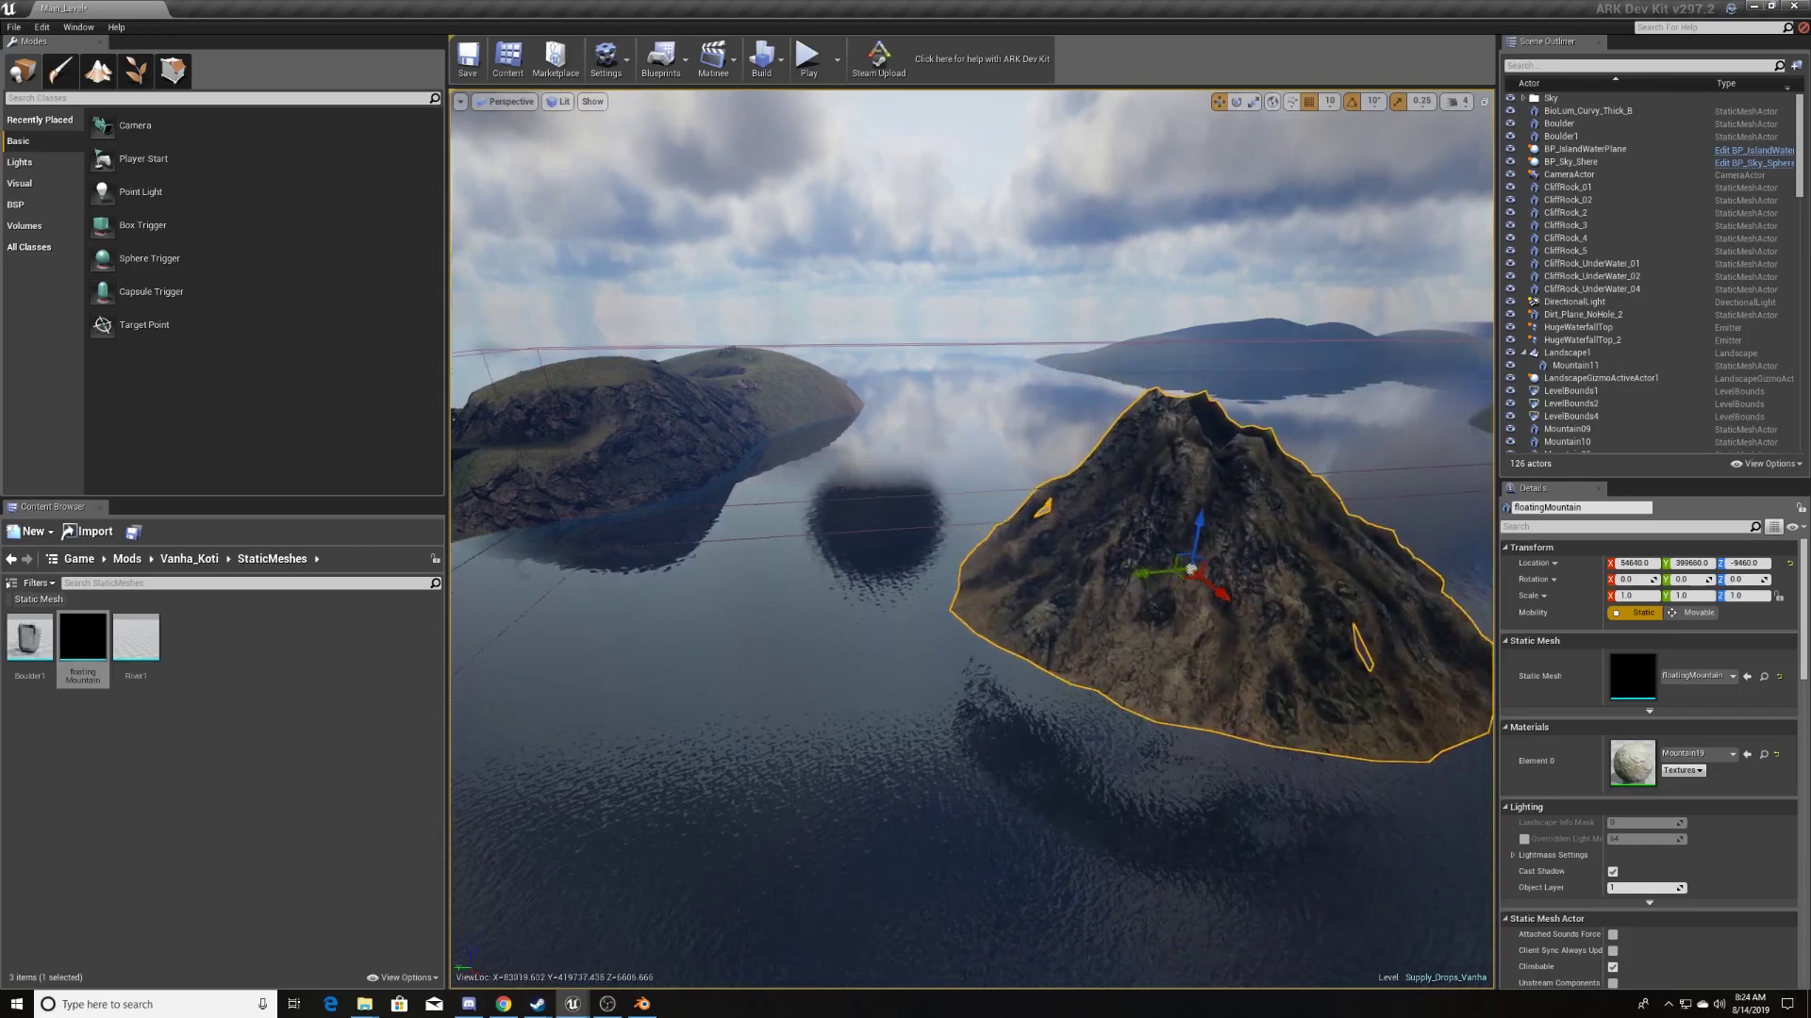
right_click_drag(1179, 566, 1179, 566)
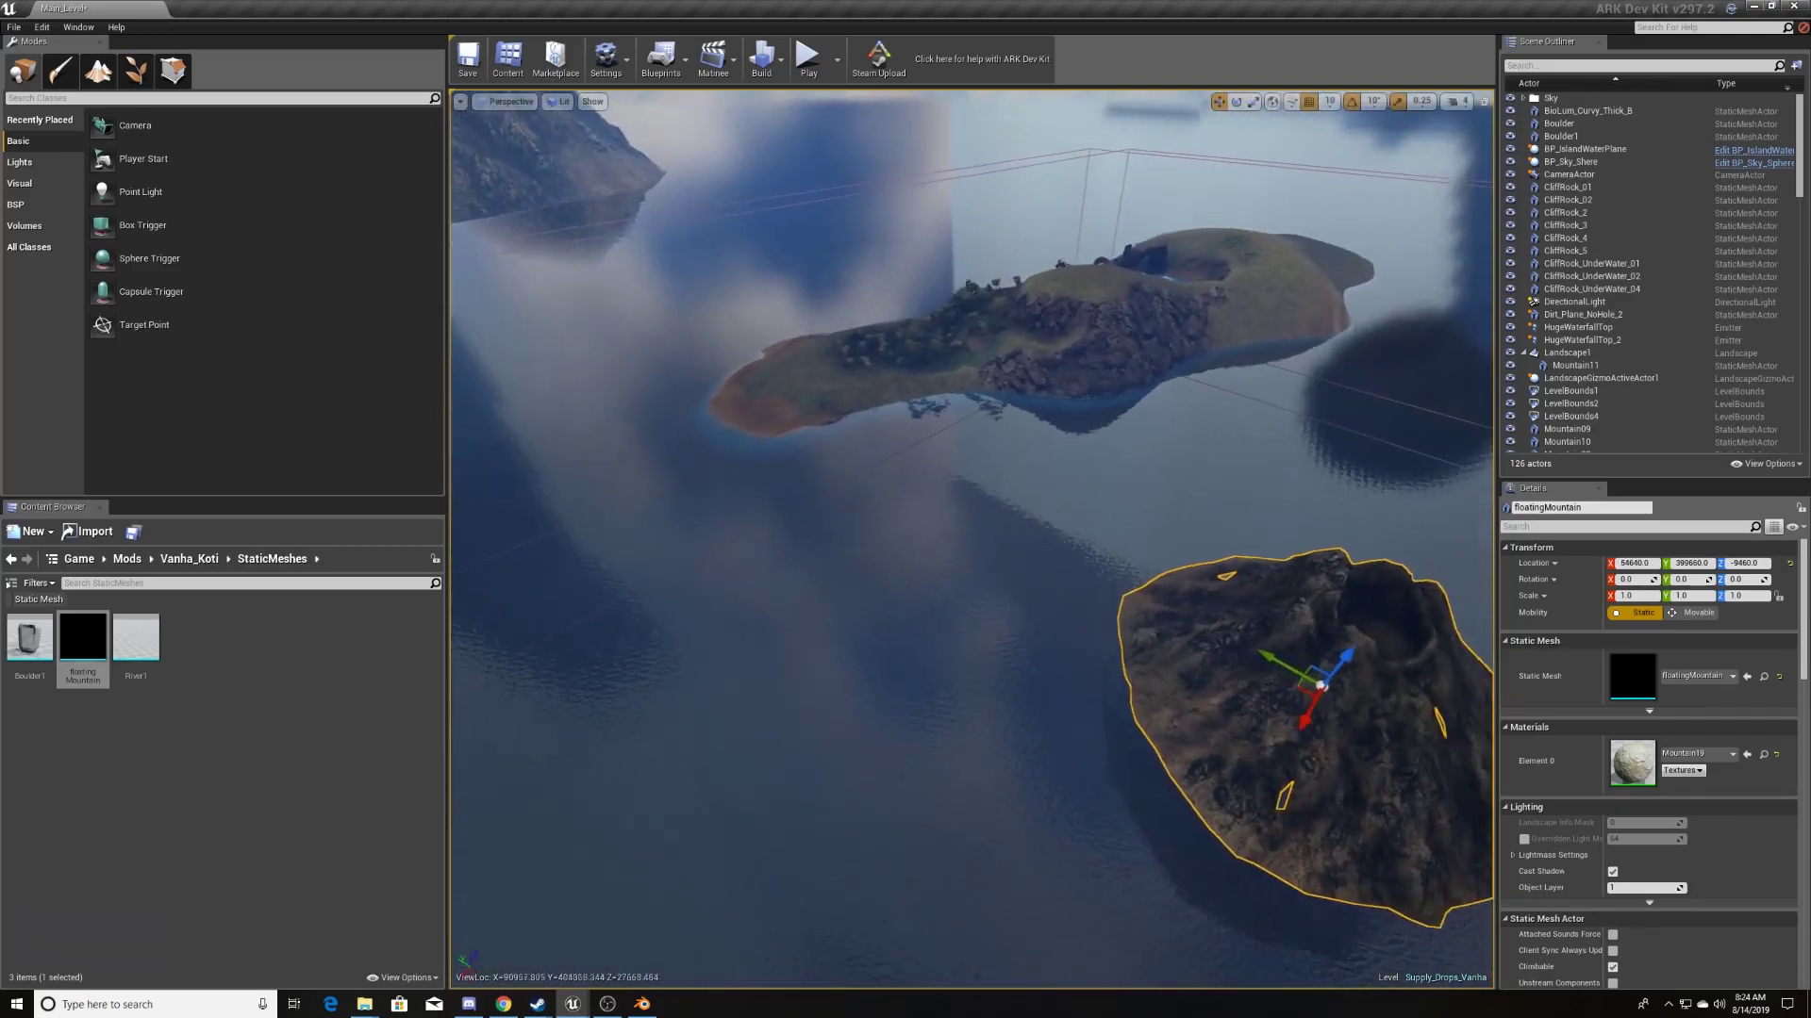
right_click_drag(1237, 649, 1237, 649)
left_click_drag(1236, 649, 814, 675)
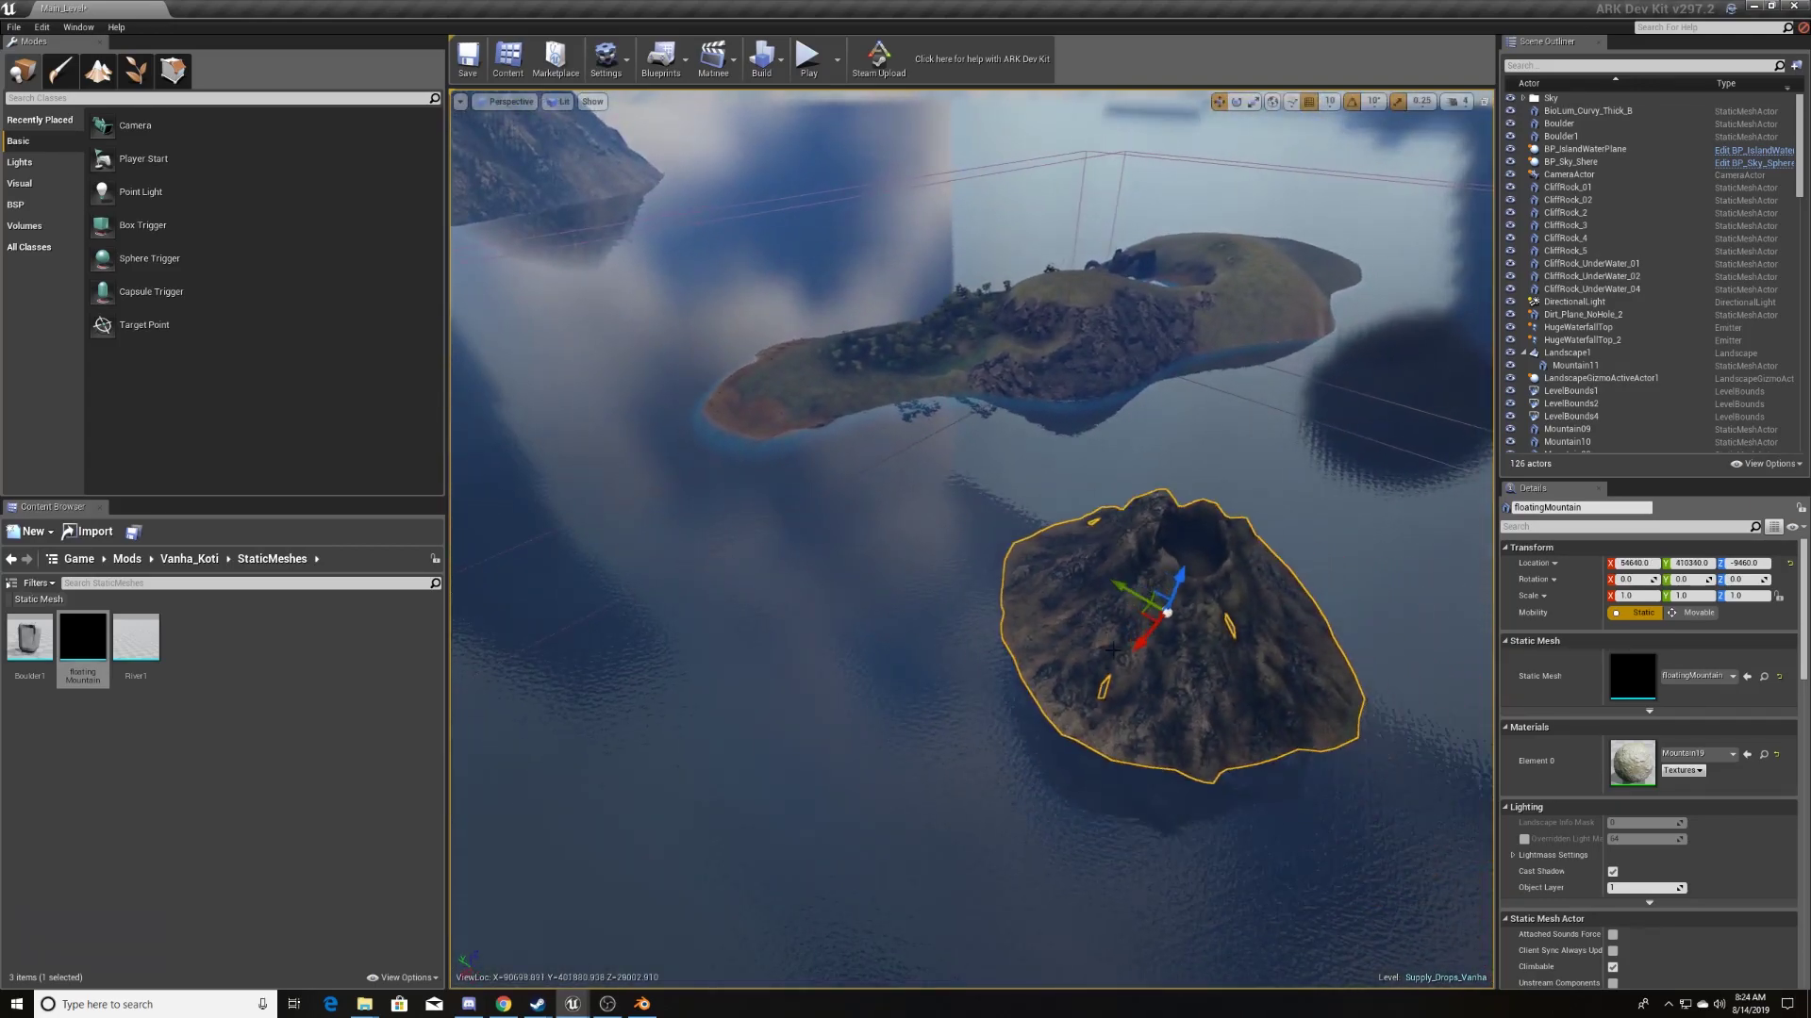
right_click_drag(813, 675, 814, 675)
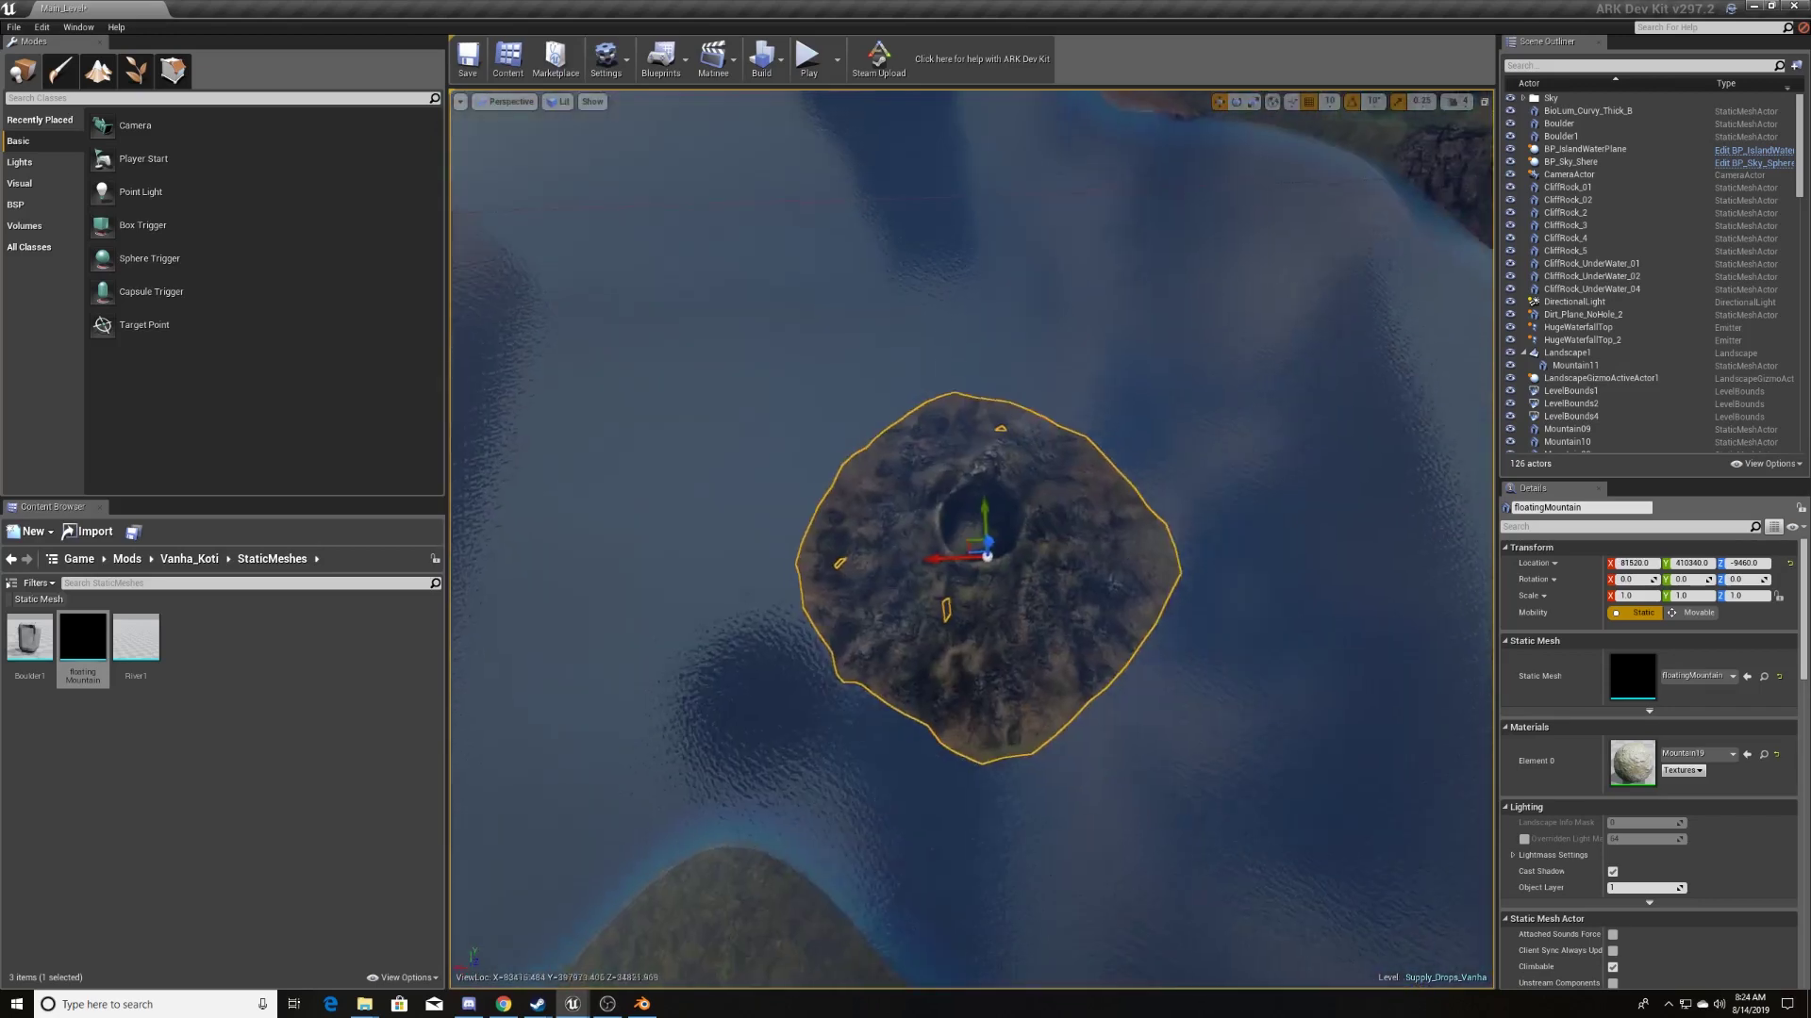
- Rotate floatingMountain 180° so it hangs upside down, then frame it in view
key("e")
mouse_move(1036, 628)
left_mouse_down()
mouse_move(900, 651)
mouse_move(971, 651)
mouse_move(897, 584)
left_mouse_up()
key("w")
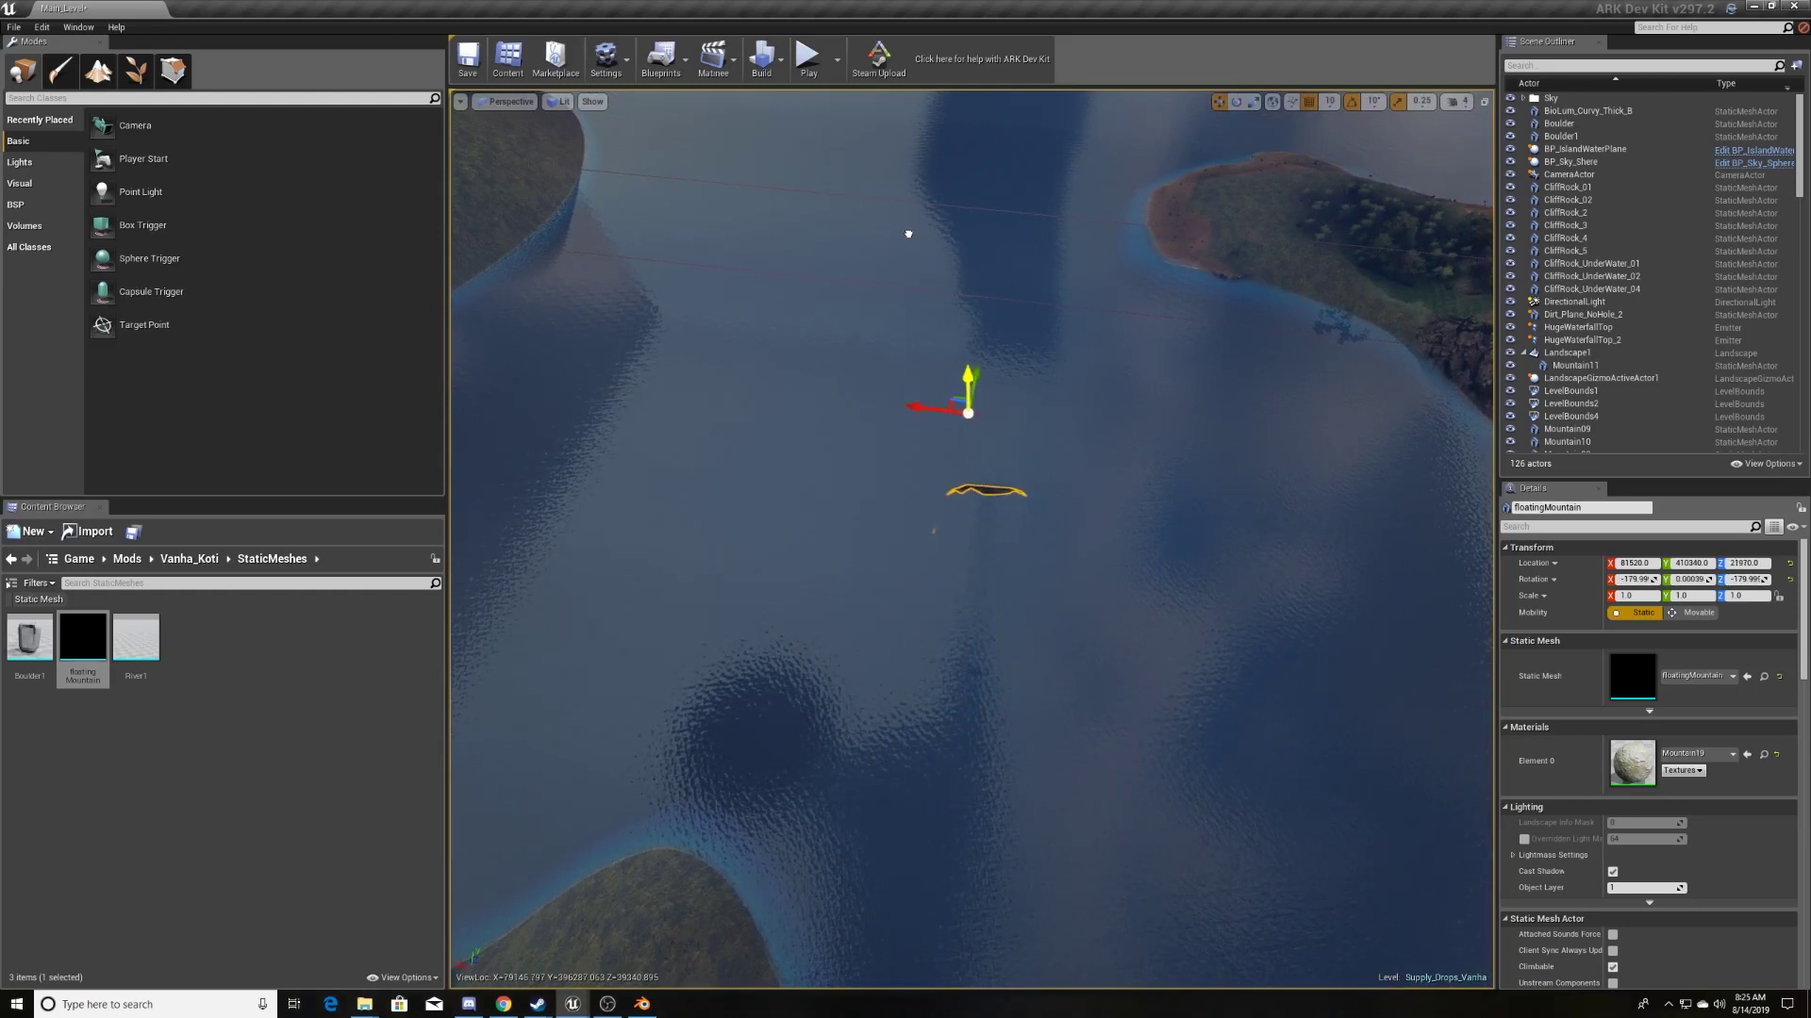
right_click_drag(972, 528, 971, 453)
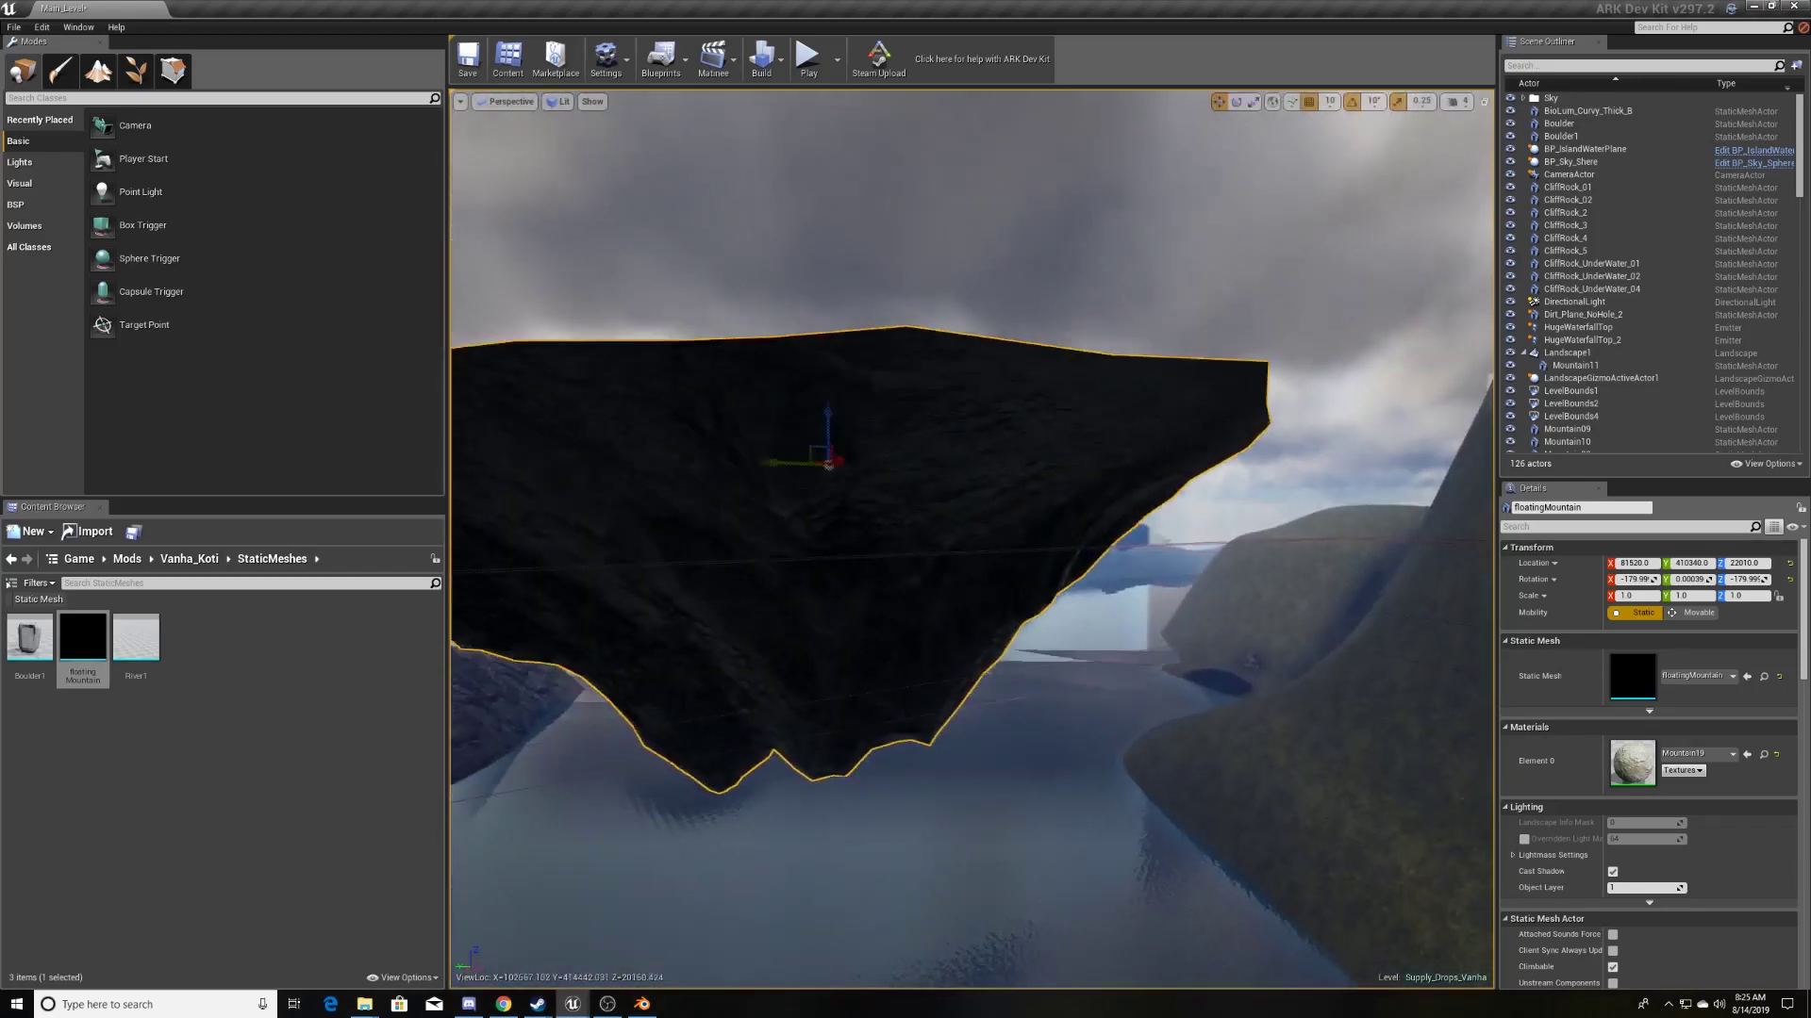
right_click_drag(790, 647, 790, 566)
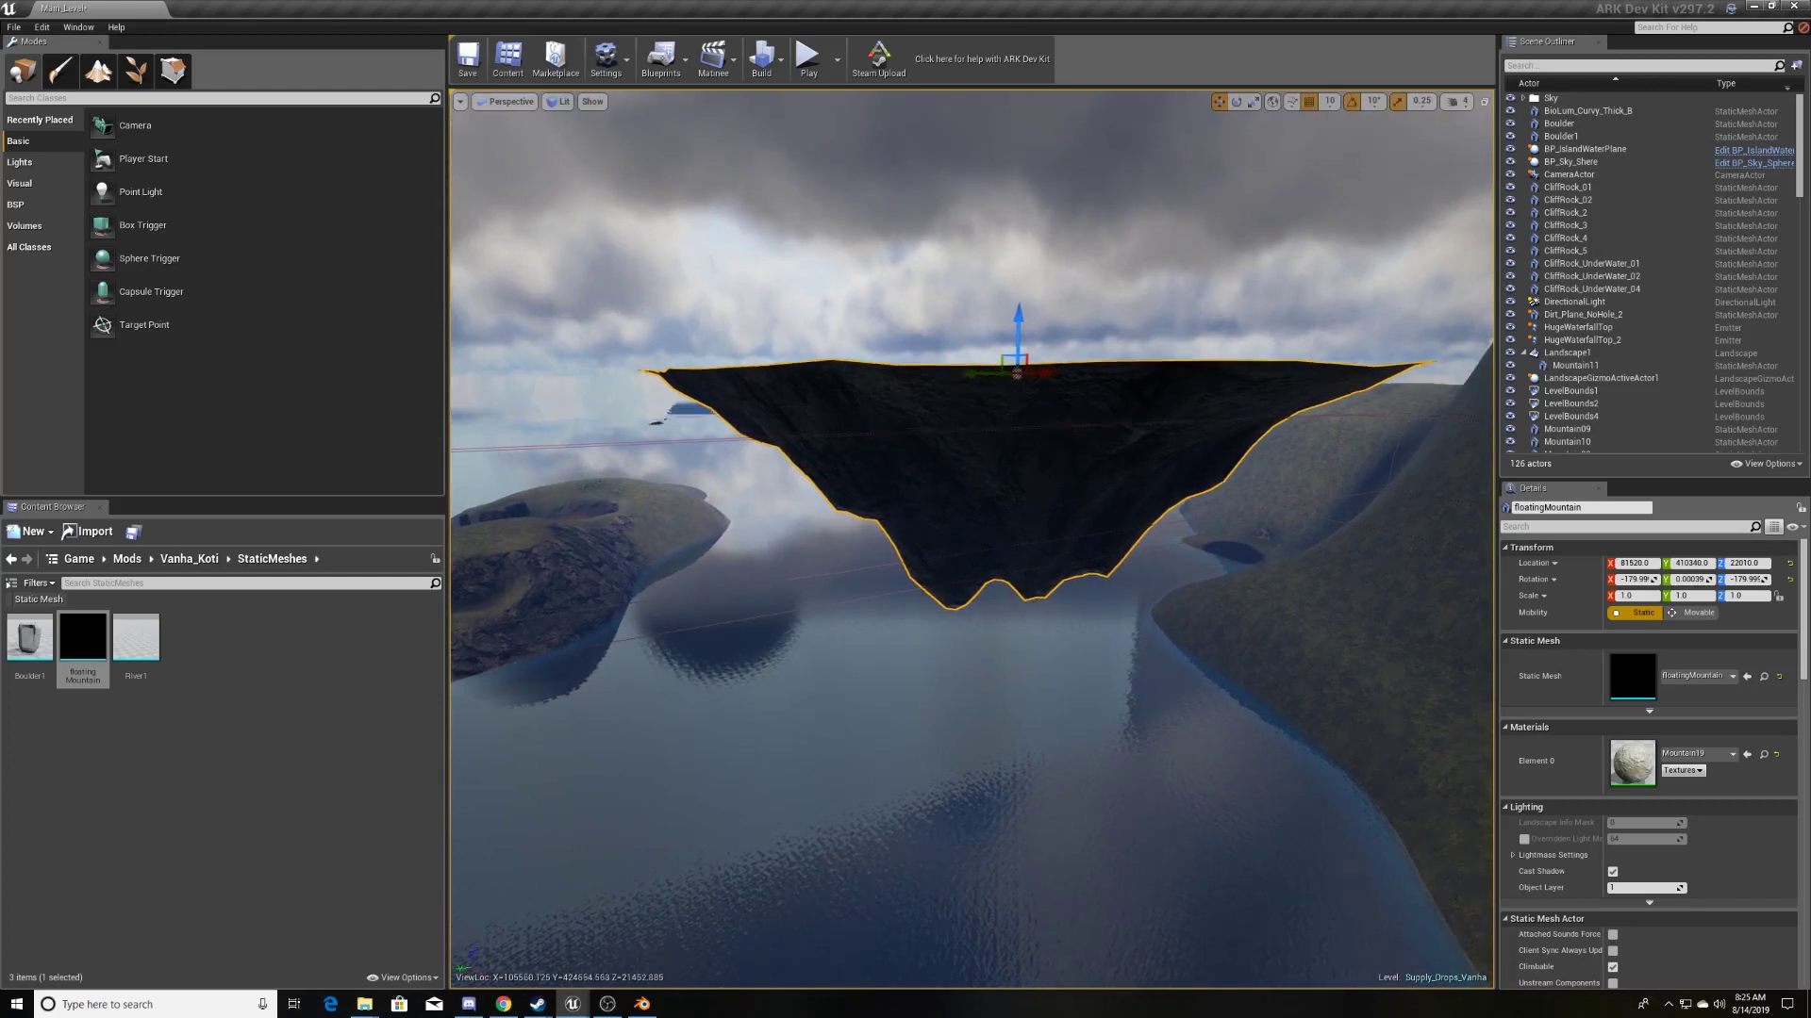
right_click_drag(1033, 604, 1033, 509)
key("f")
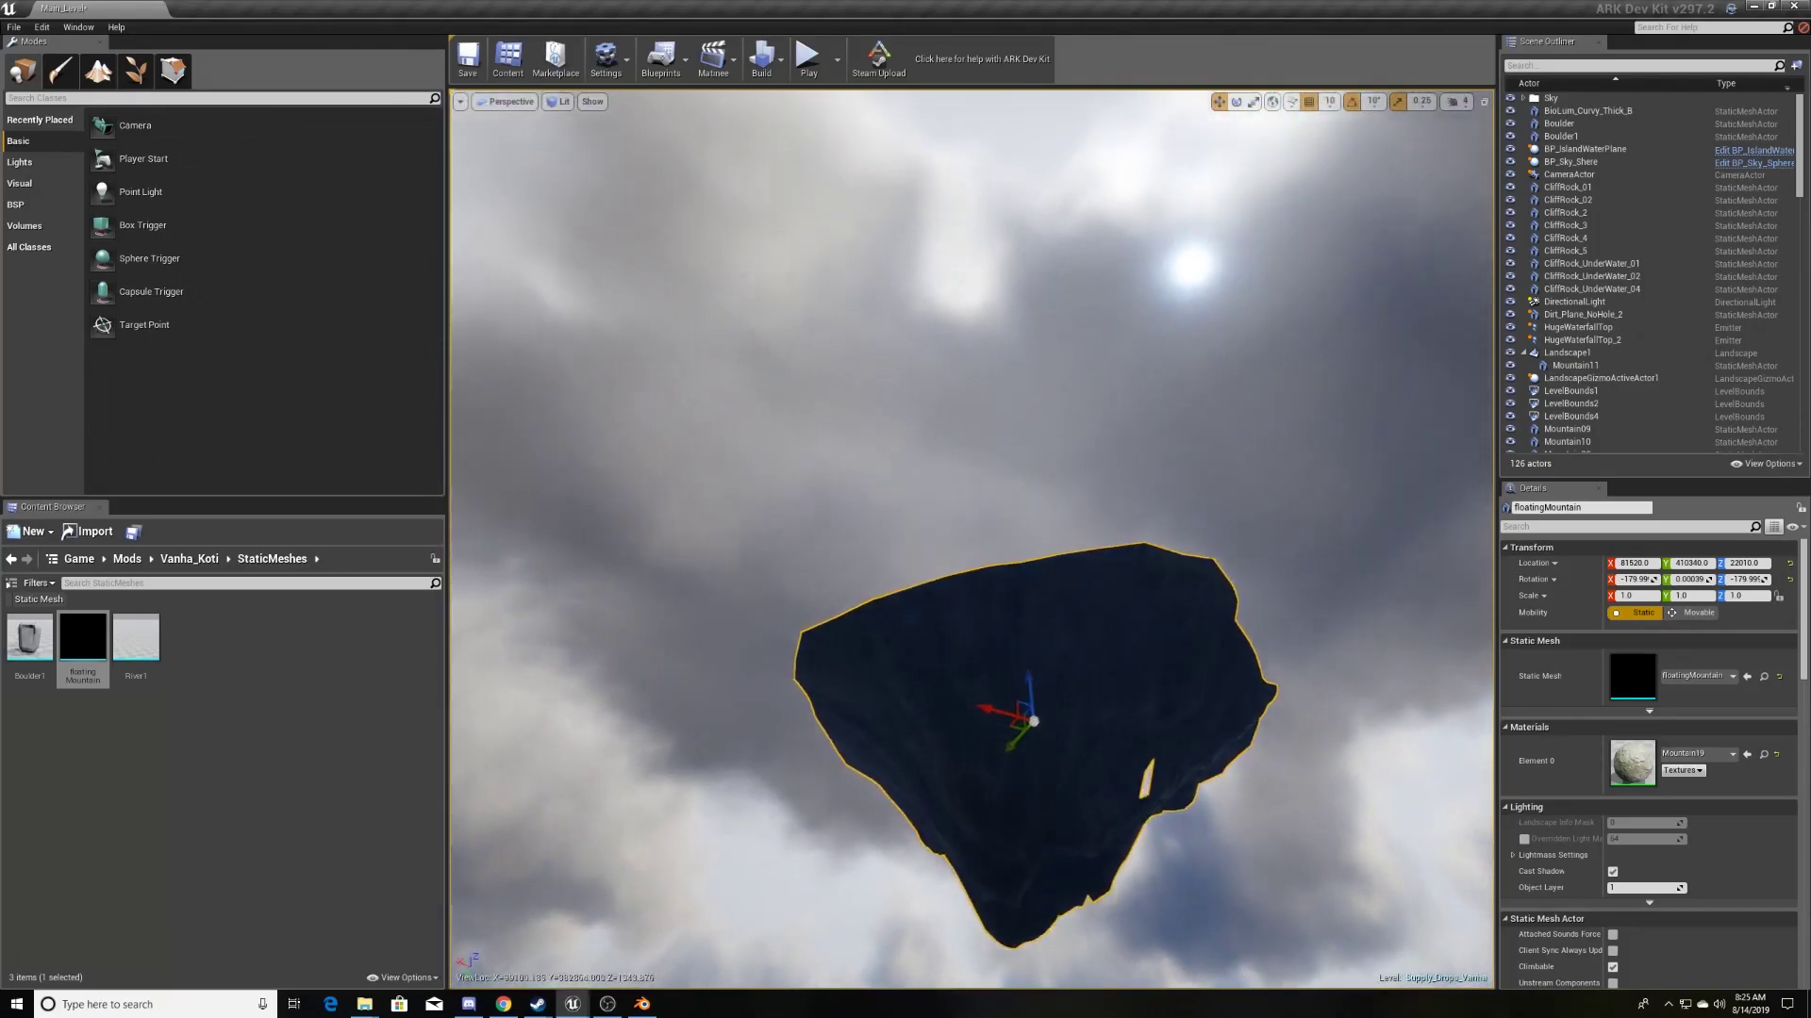
- Fly beneath the flipped mountain to inspect its underside from several angles
mouse_move(1034, 509)
right_mouse_down()
mouse_move(1034, 774)
mouse_move(1034, 717)
right_mouse_up()
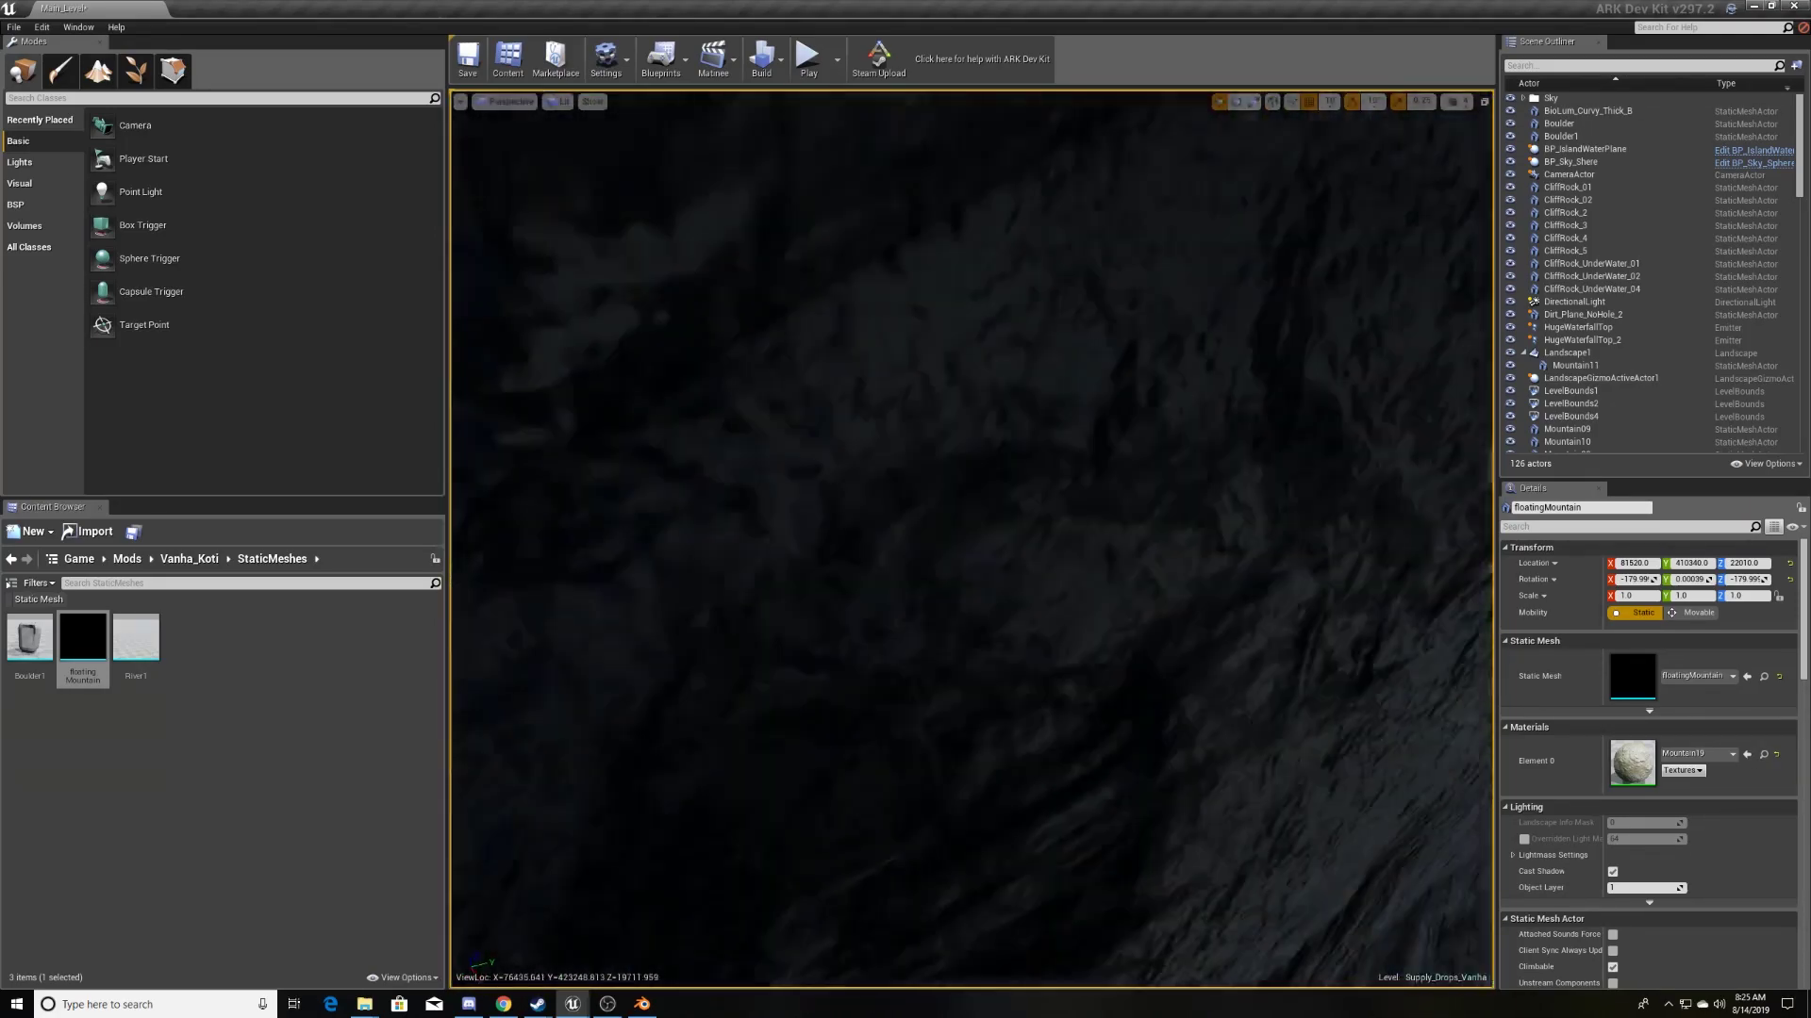
scroll(972, 538, "down", 5)
right_click_drag(971, 538, 971, 377)
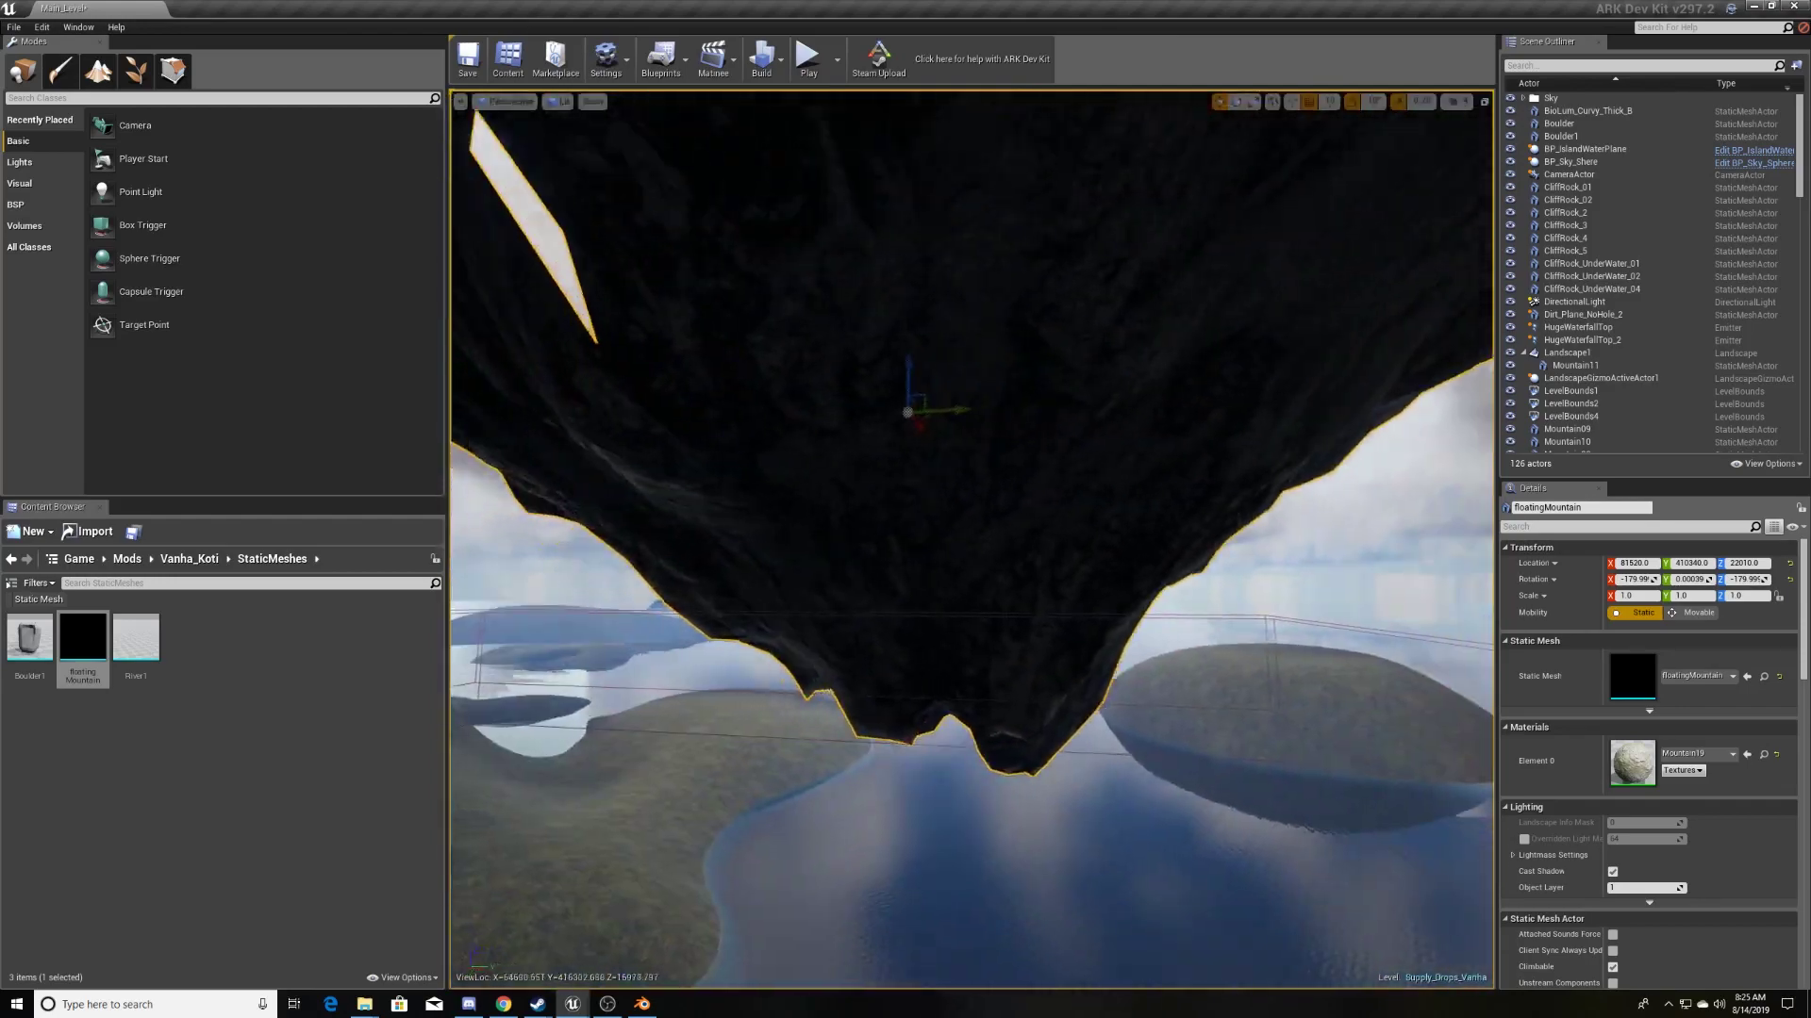
right_click_drag(971, 537, 971, 472)
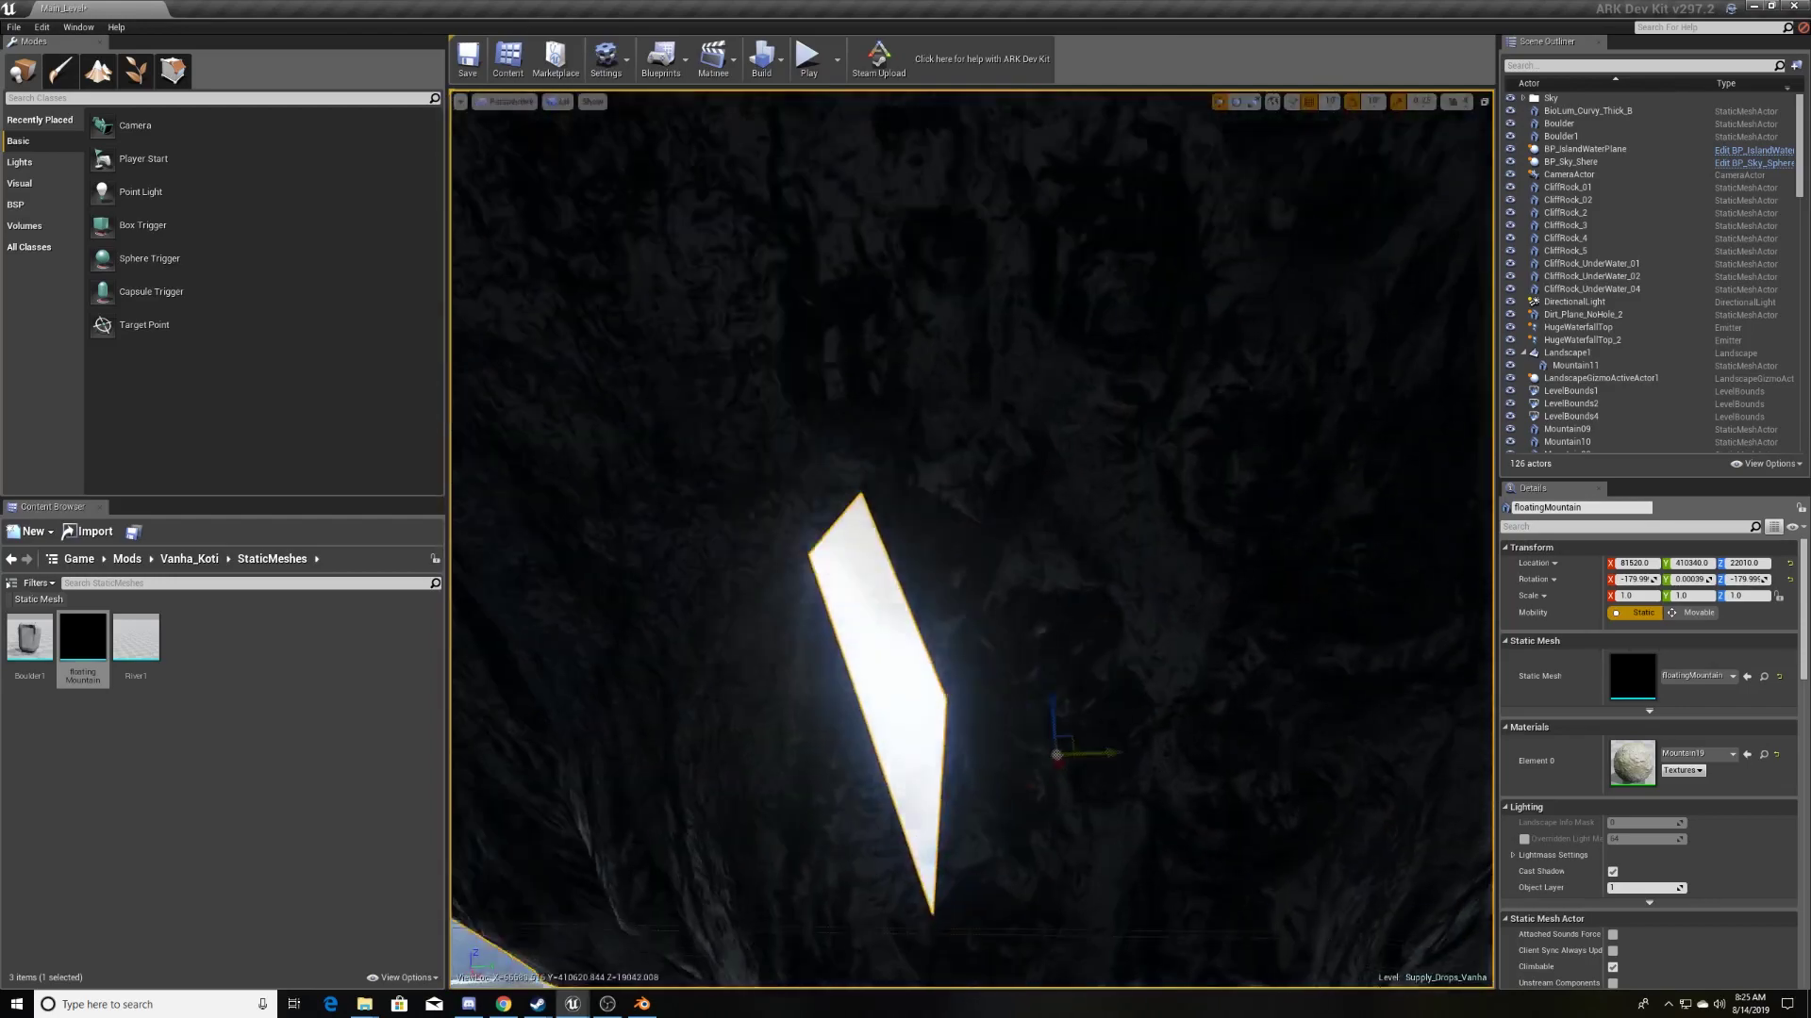
mouse_move(972, 537)
right_mouse_down()
mouse_move(971, 491)
mouse_move(971, 509)
right_mouse_up()
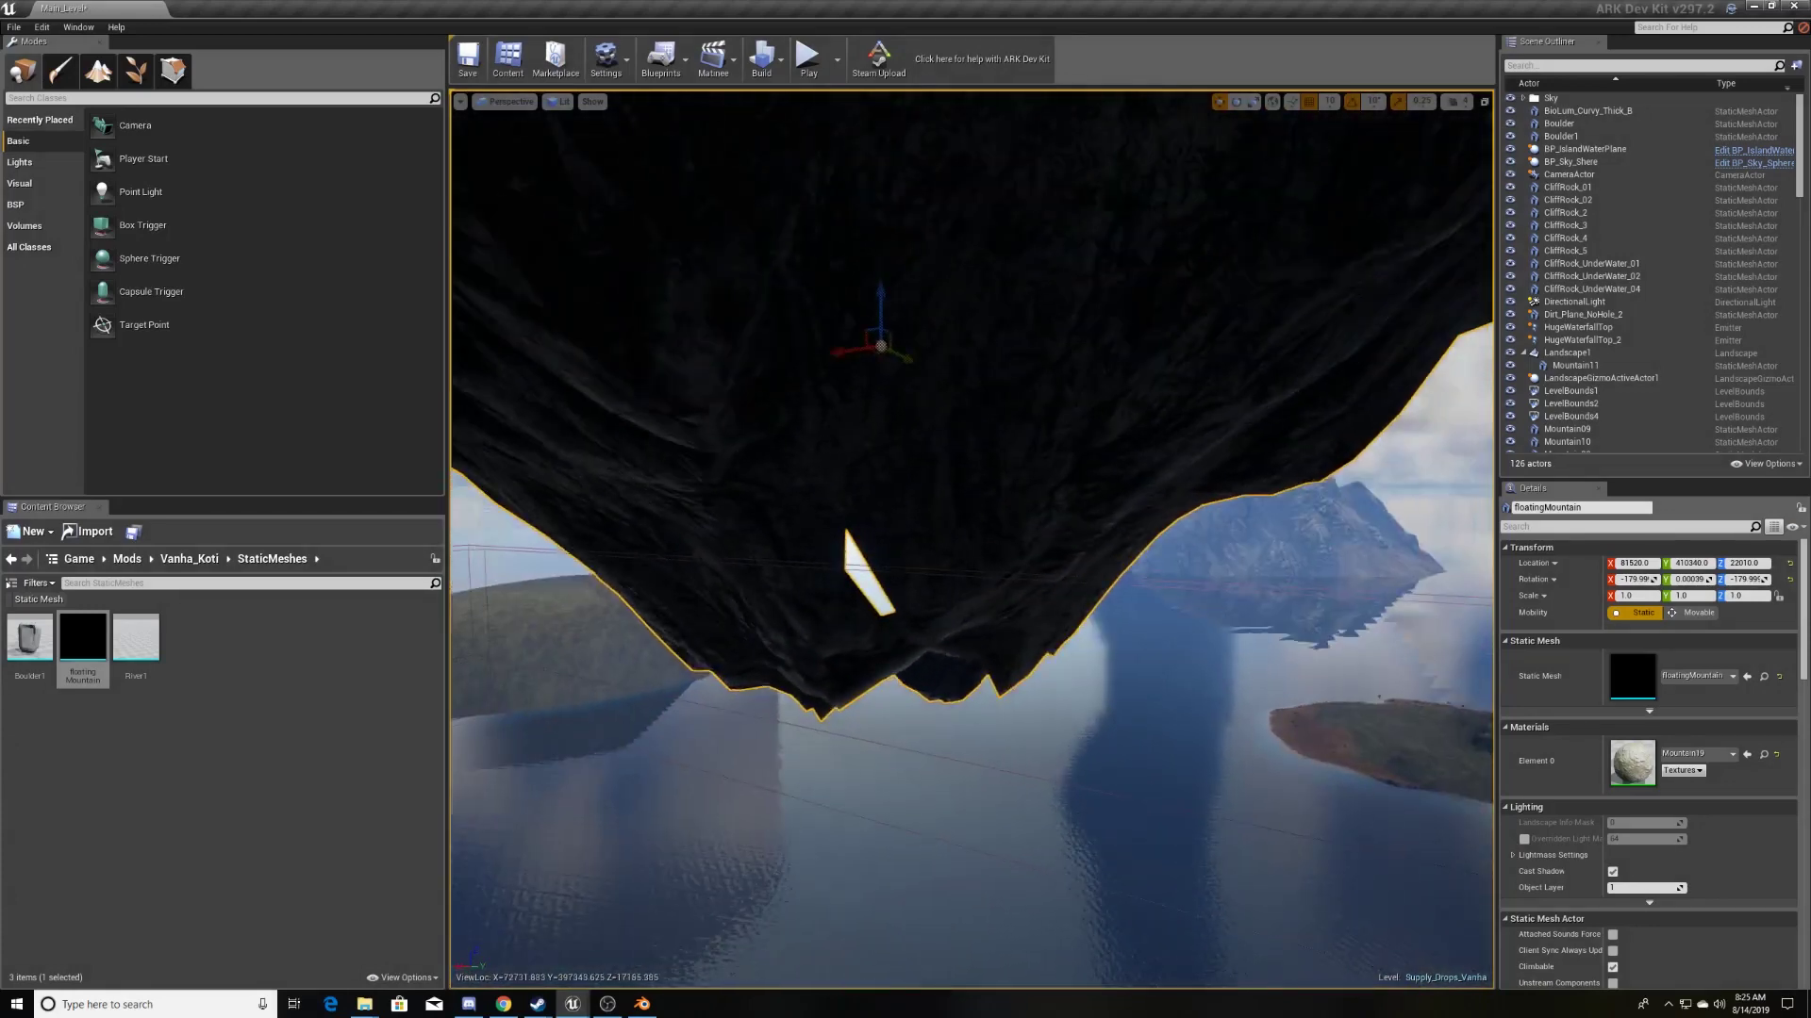
mouse_move(972, 538)
right_mouse_down()
mouse_move(971, 490)
mouse_move(971, 528)
mouse_move(971, 490)
mouse_move(929, 500)
mouse_move(1009, 508)
right_mouse_up()
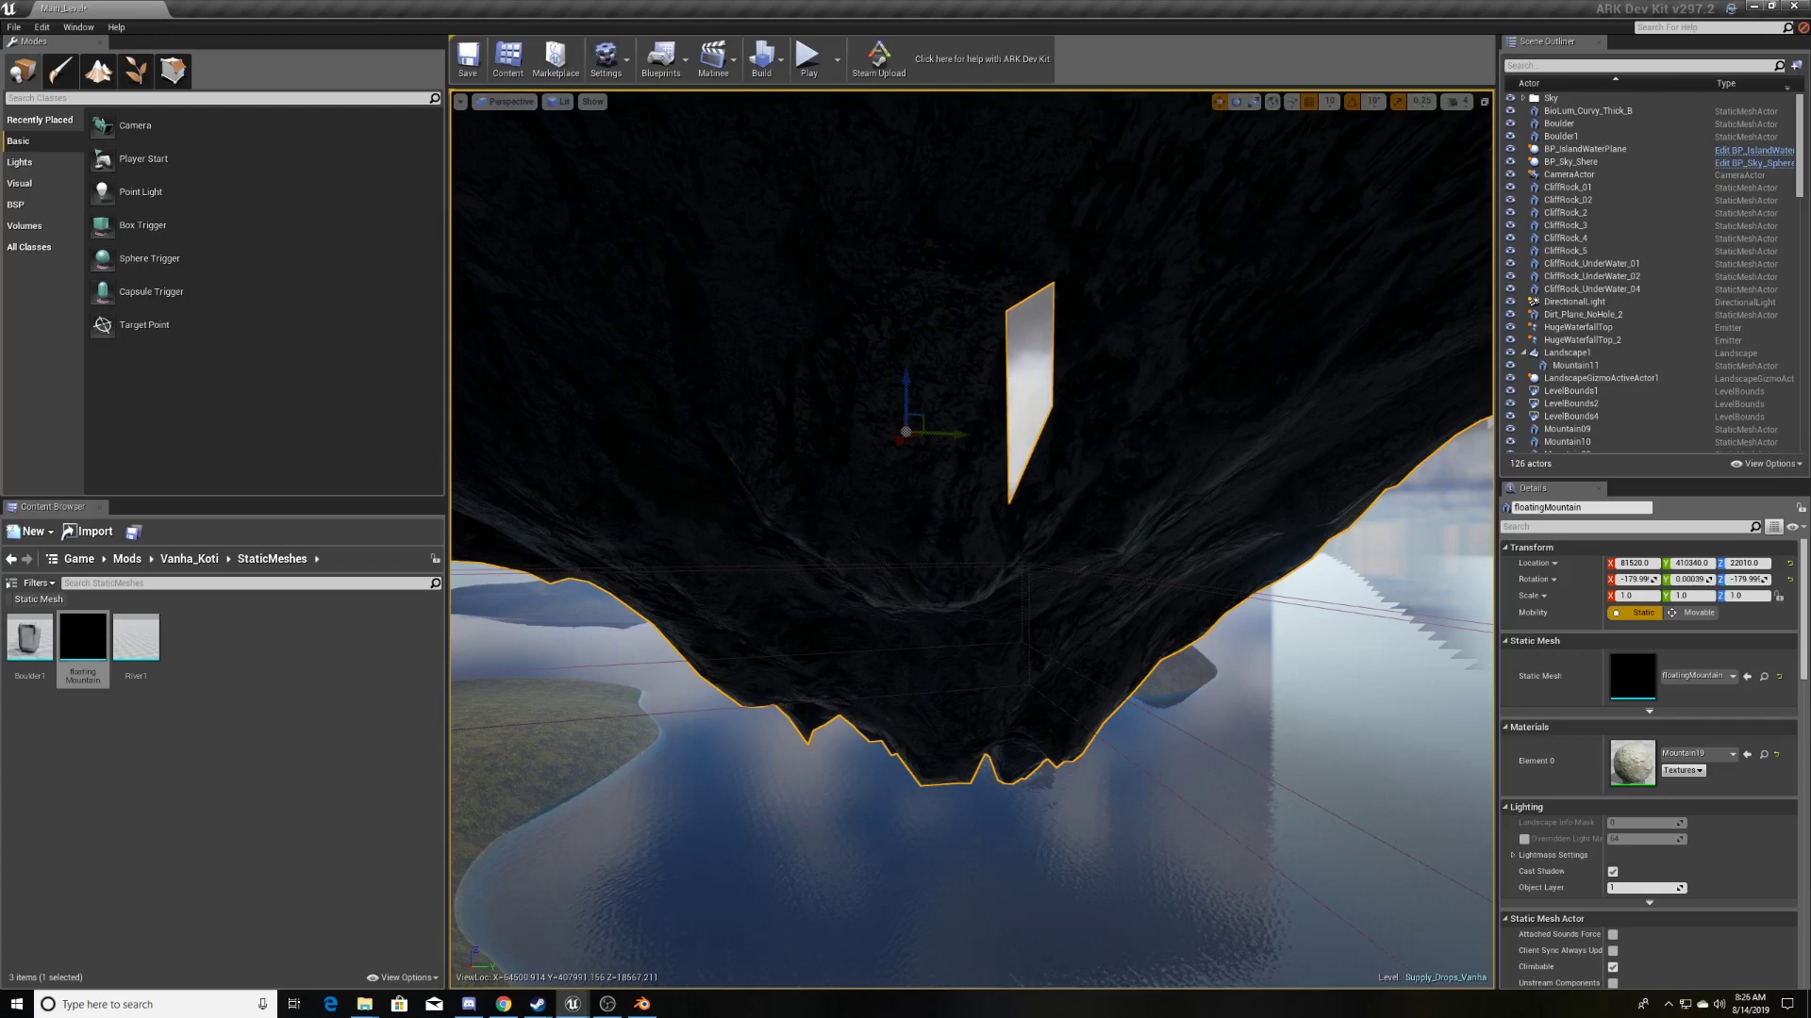
mouse_move(971, 509)
right_mouse_down()
mouse_move(990, 562)
mouse_move(971, 495)
mouse_move(981, 547)
right_mouse_up()
- Scale the upside-down island up to 1.75 times its size
right_click_drag(957, 370, 957, 370)
key("r")
left_click_drag(969, 356, 1000, 321)
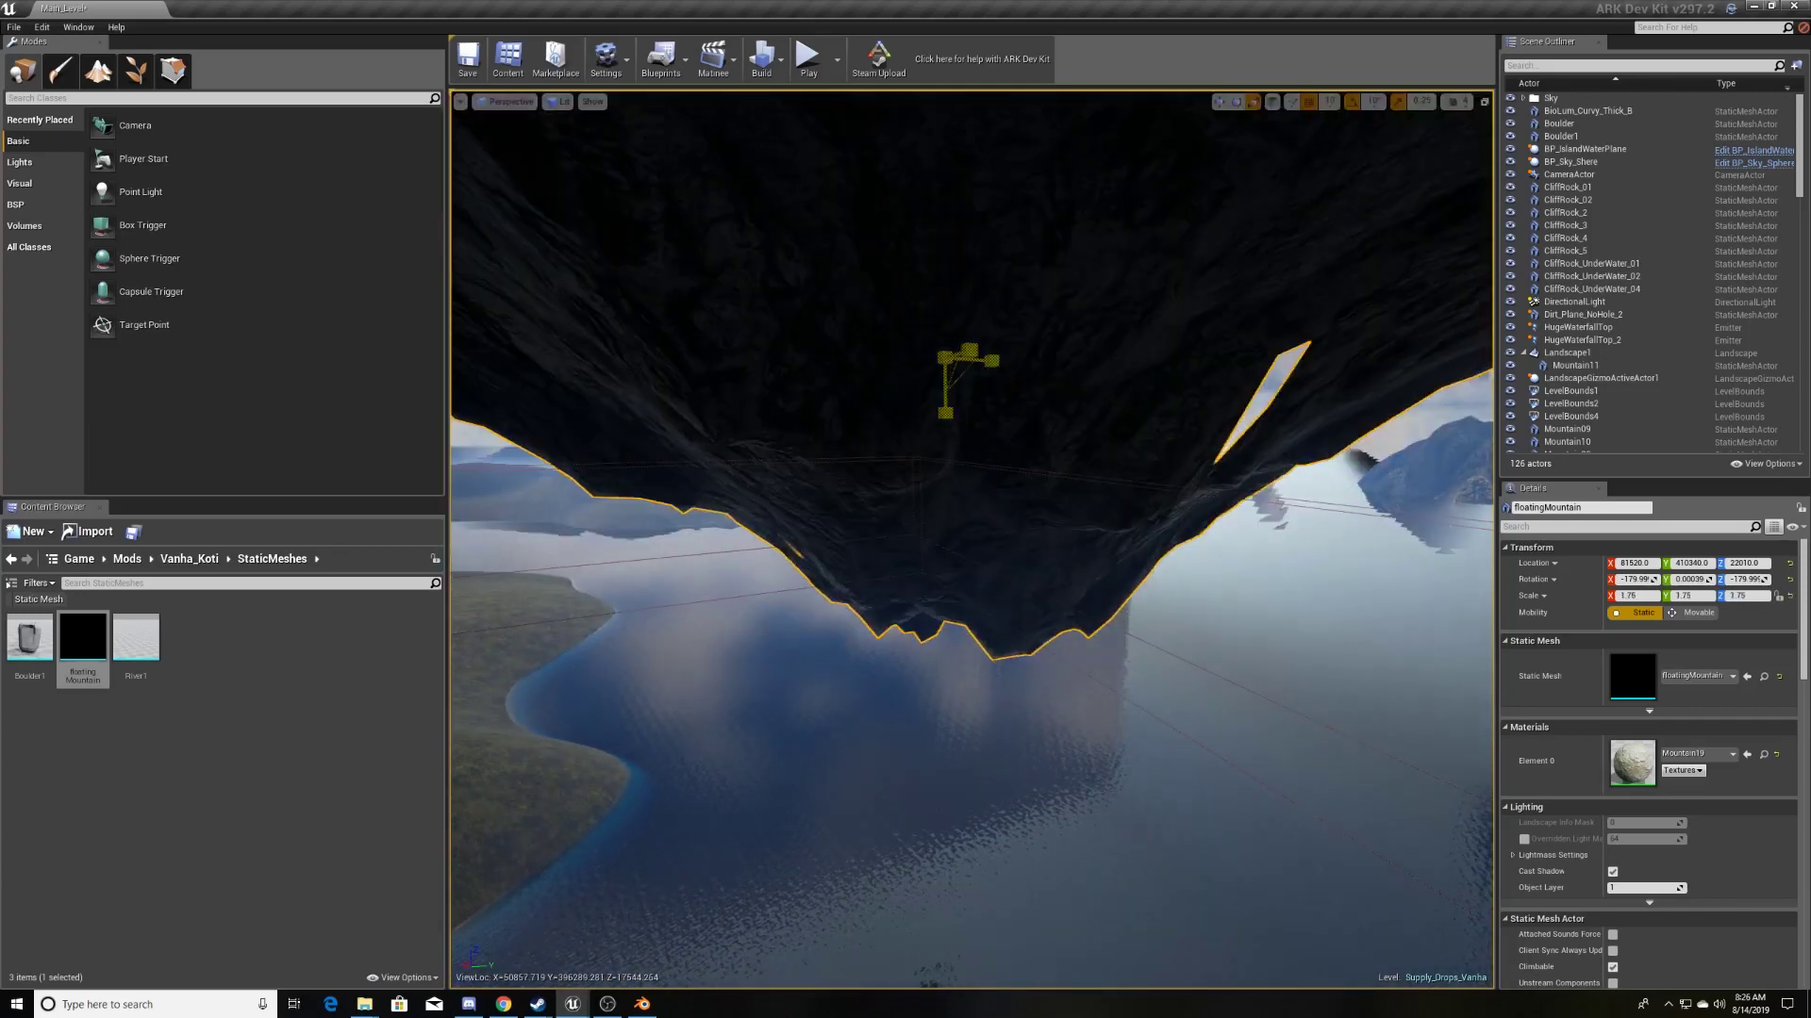
- Slide the island sideways along Y and raise it higher above the lake
right_click_drag(971, 538, 971, 406)
mouse_move(825, 240)
left_mouse_down()
mouse_move(1042, 257)
mouse_move(850, 268)
left_mouse_up()
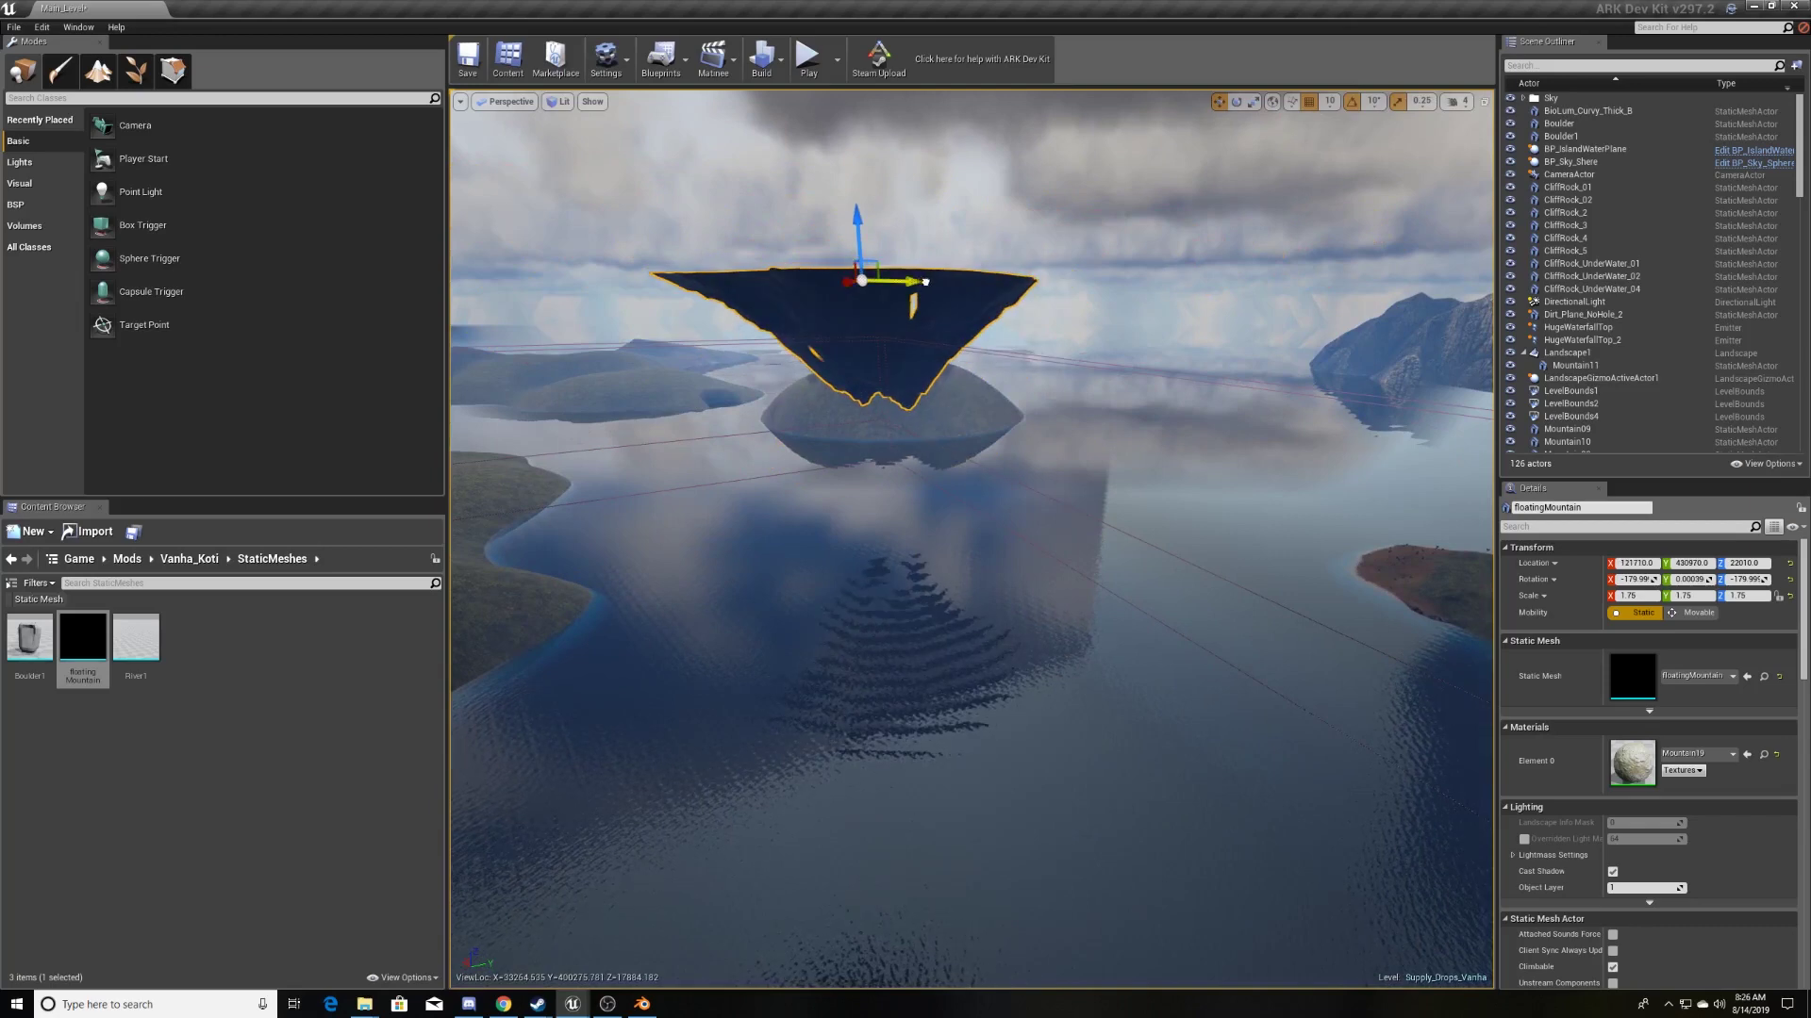
left_click_drag(907, 280, 954, 281)
scroll(953, 282, "up", 3)
right_click_drag(952, 282, 952, 283)
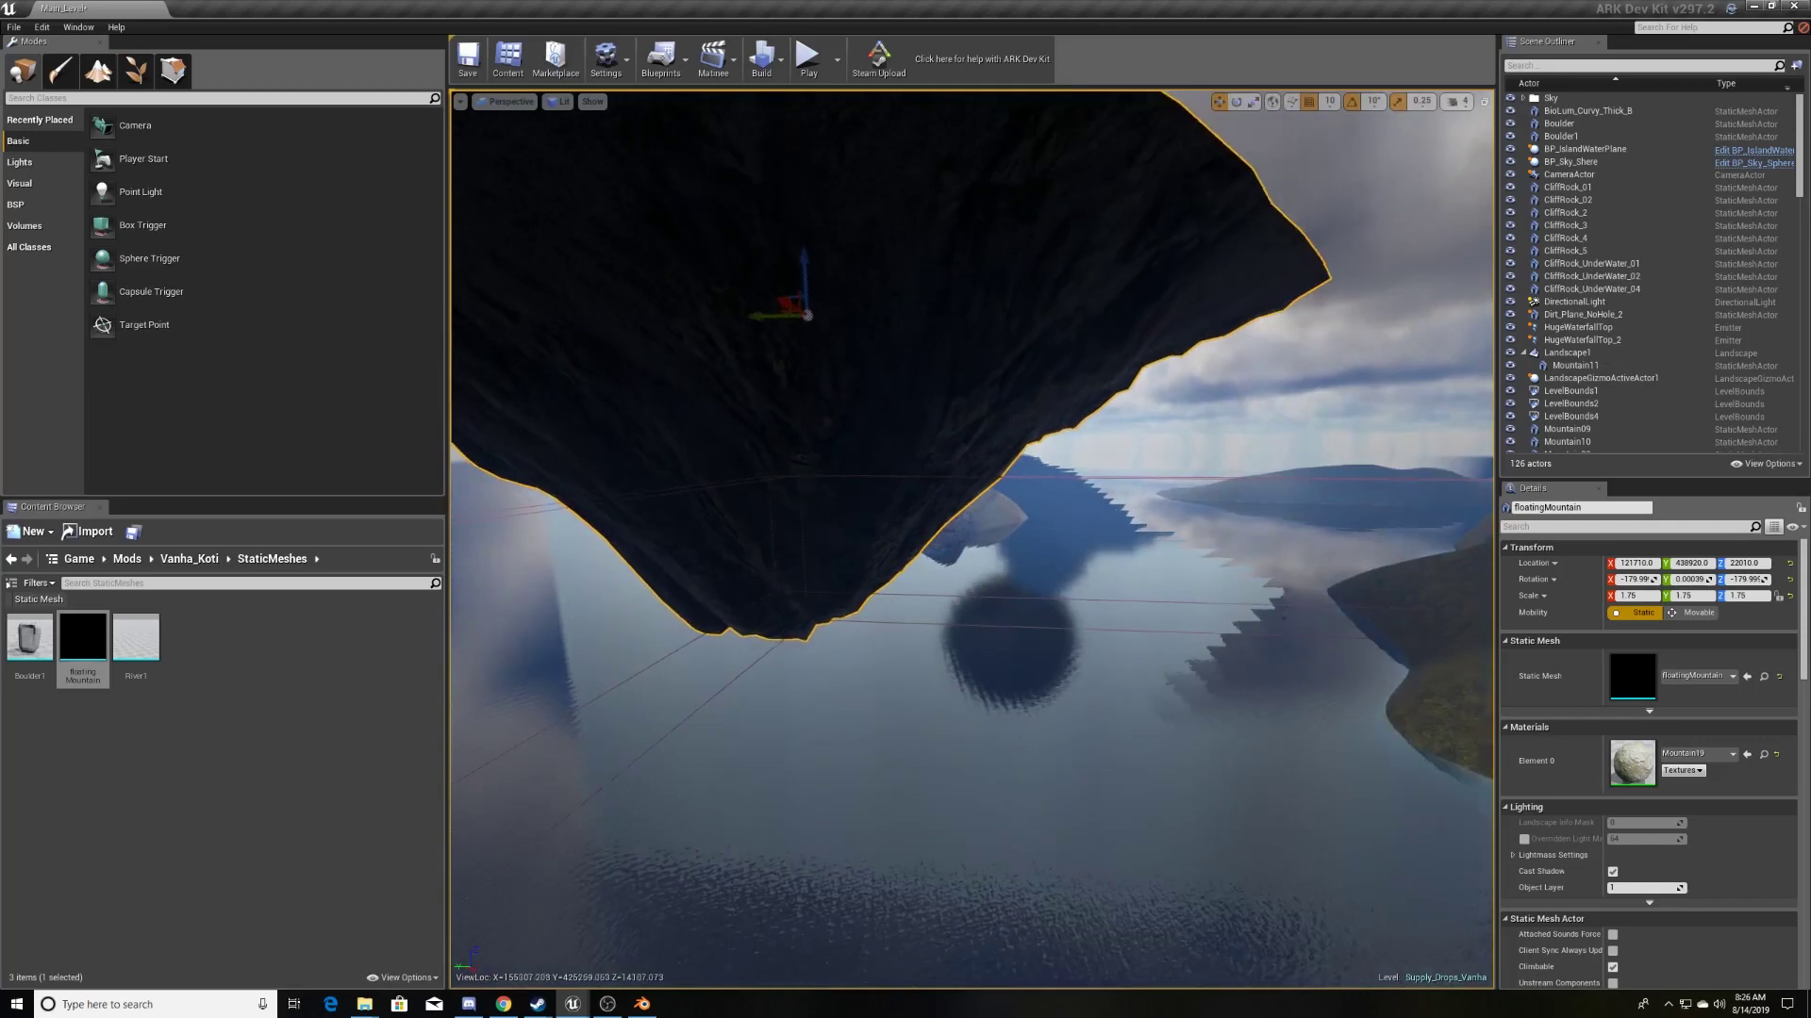
mouse_move(804, 283)
left_mouse_down()
mouse_move(800, 110)
mouse_move(801, 138)
left_mouse_up()
right_click_drag(801, 141, 829, 312)
- Navigate the Content Browser up to the Vanha_Koti folder's level assets
left_click(188, 558)
right_click(348, 649)
key("Escape")
right_click(231, 749)
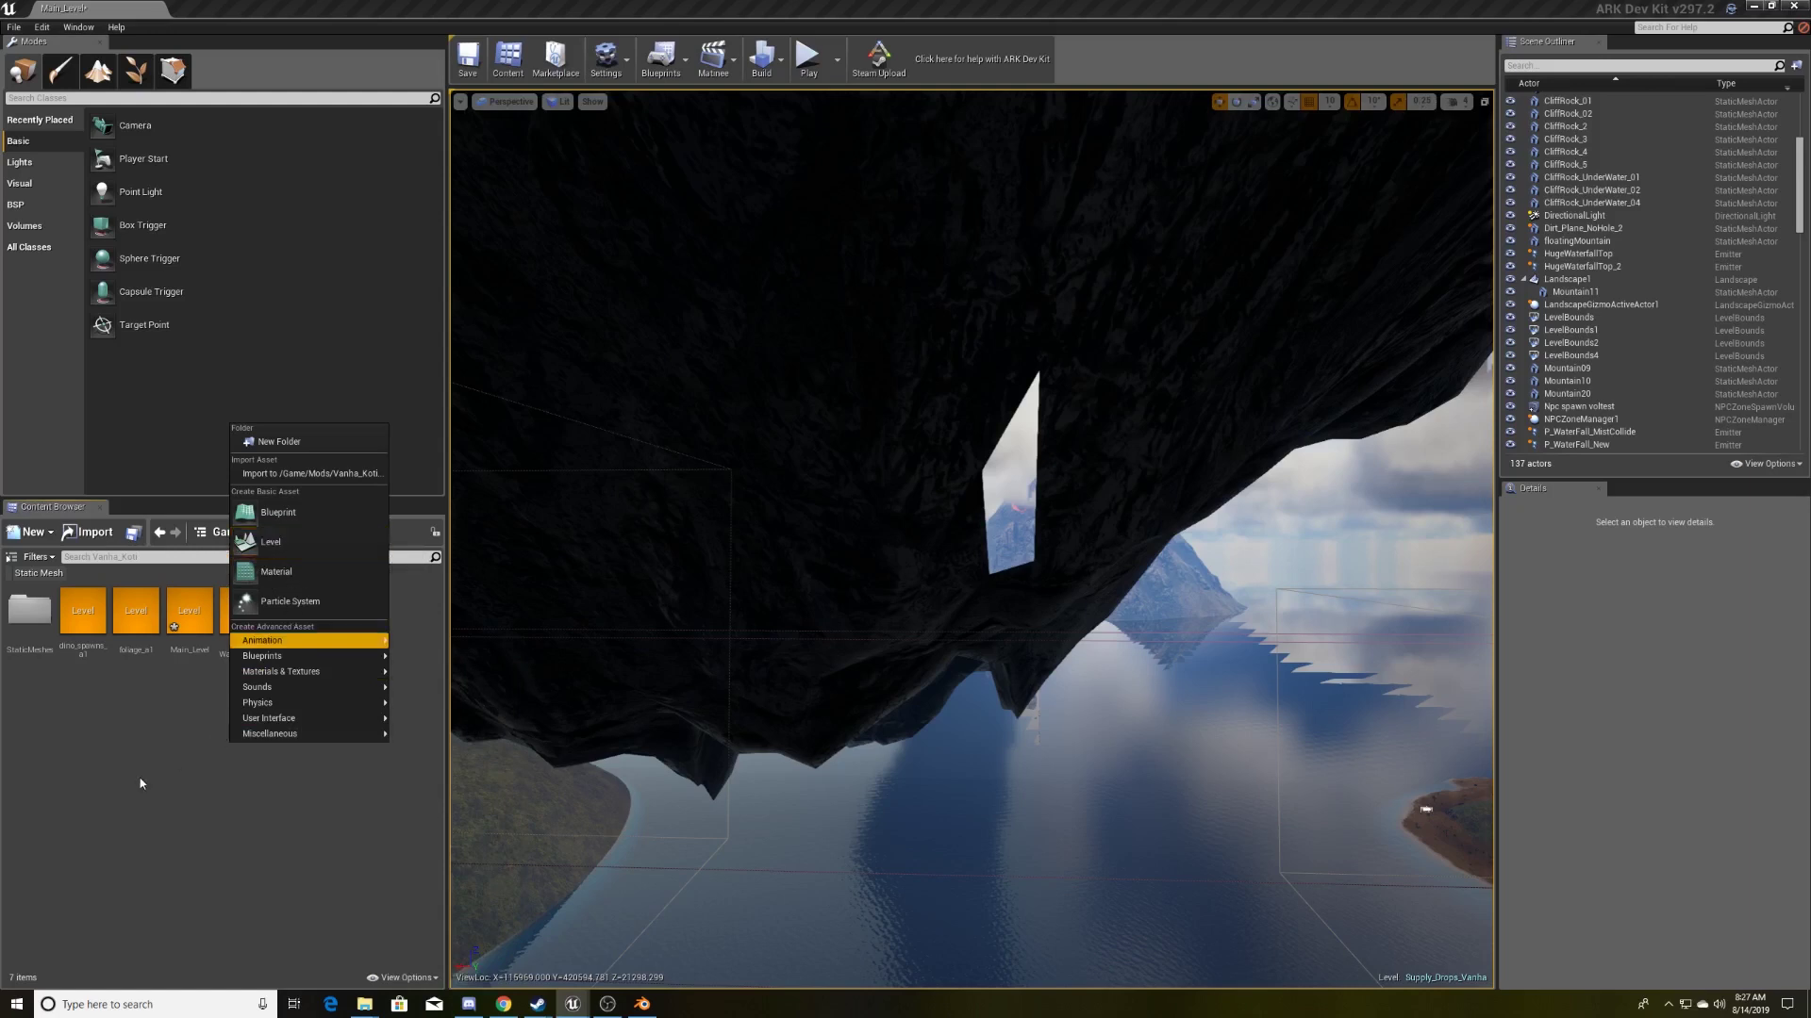
key("Escape")
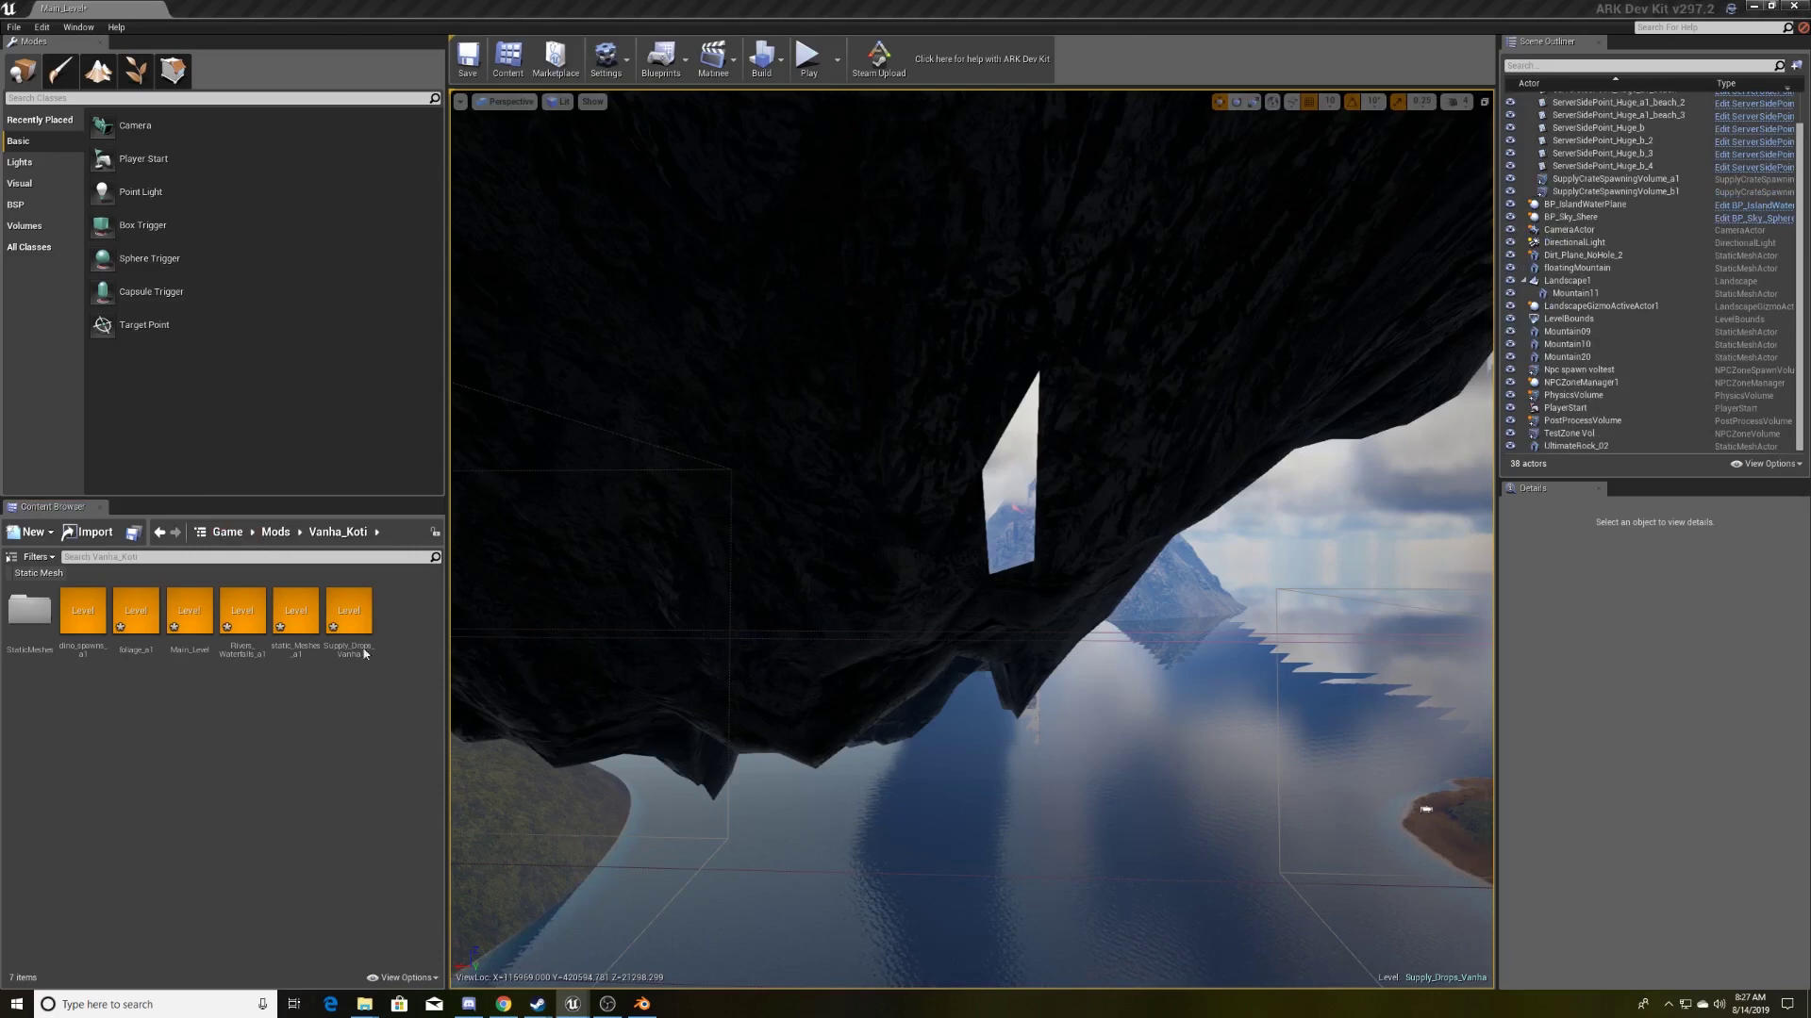
right_click_drag(967, 778, 967, 778)
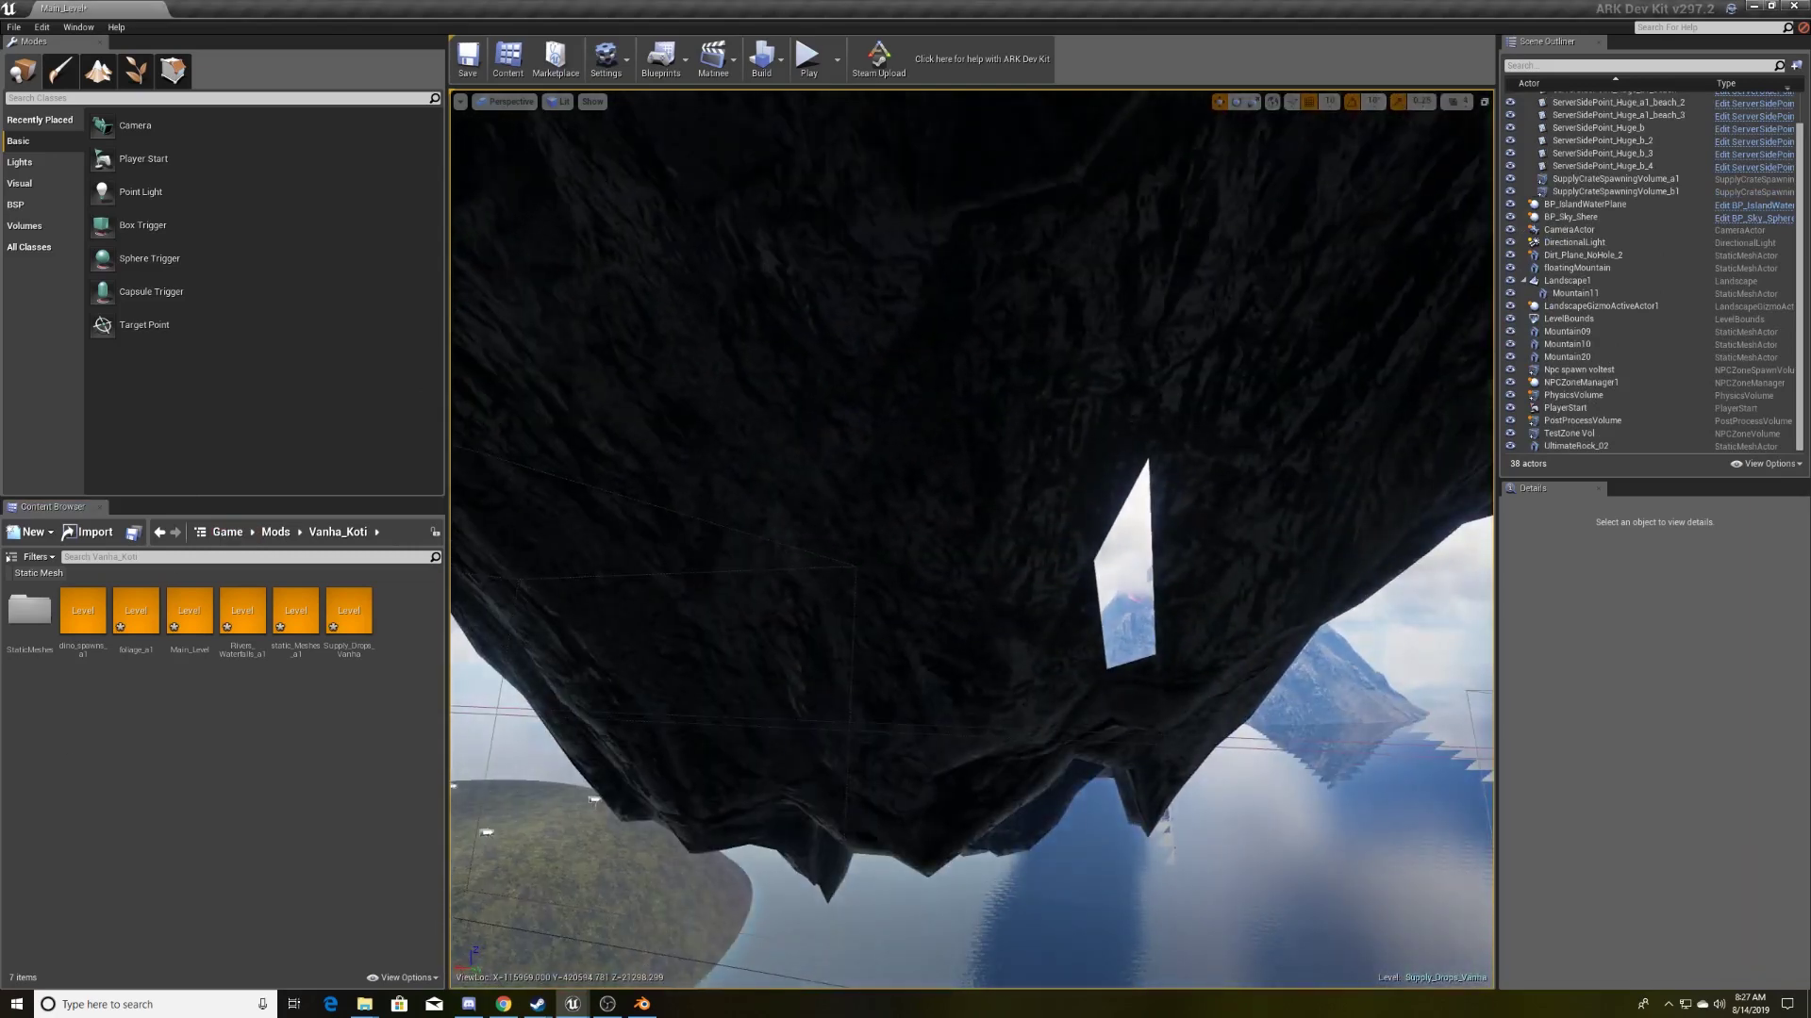
- Move the Levels window aside and create a new level asset named foliage_c1
left_click_drag(1225, 288, 1307, 252)
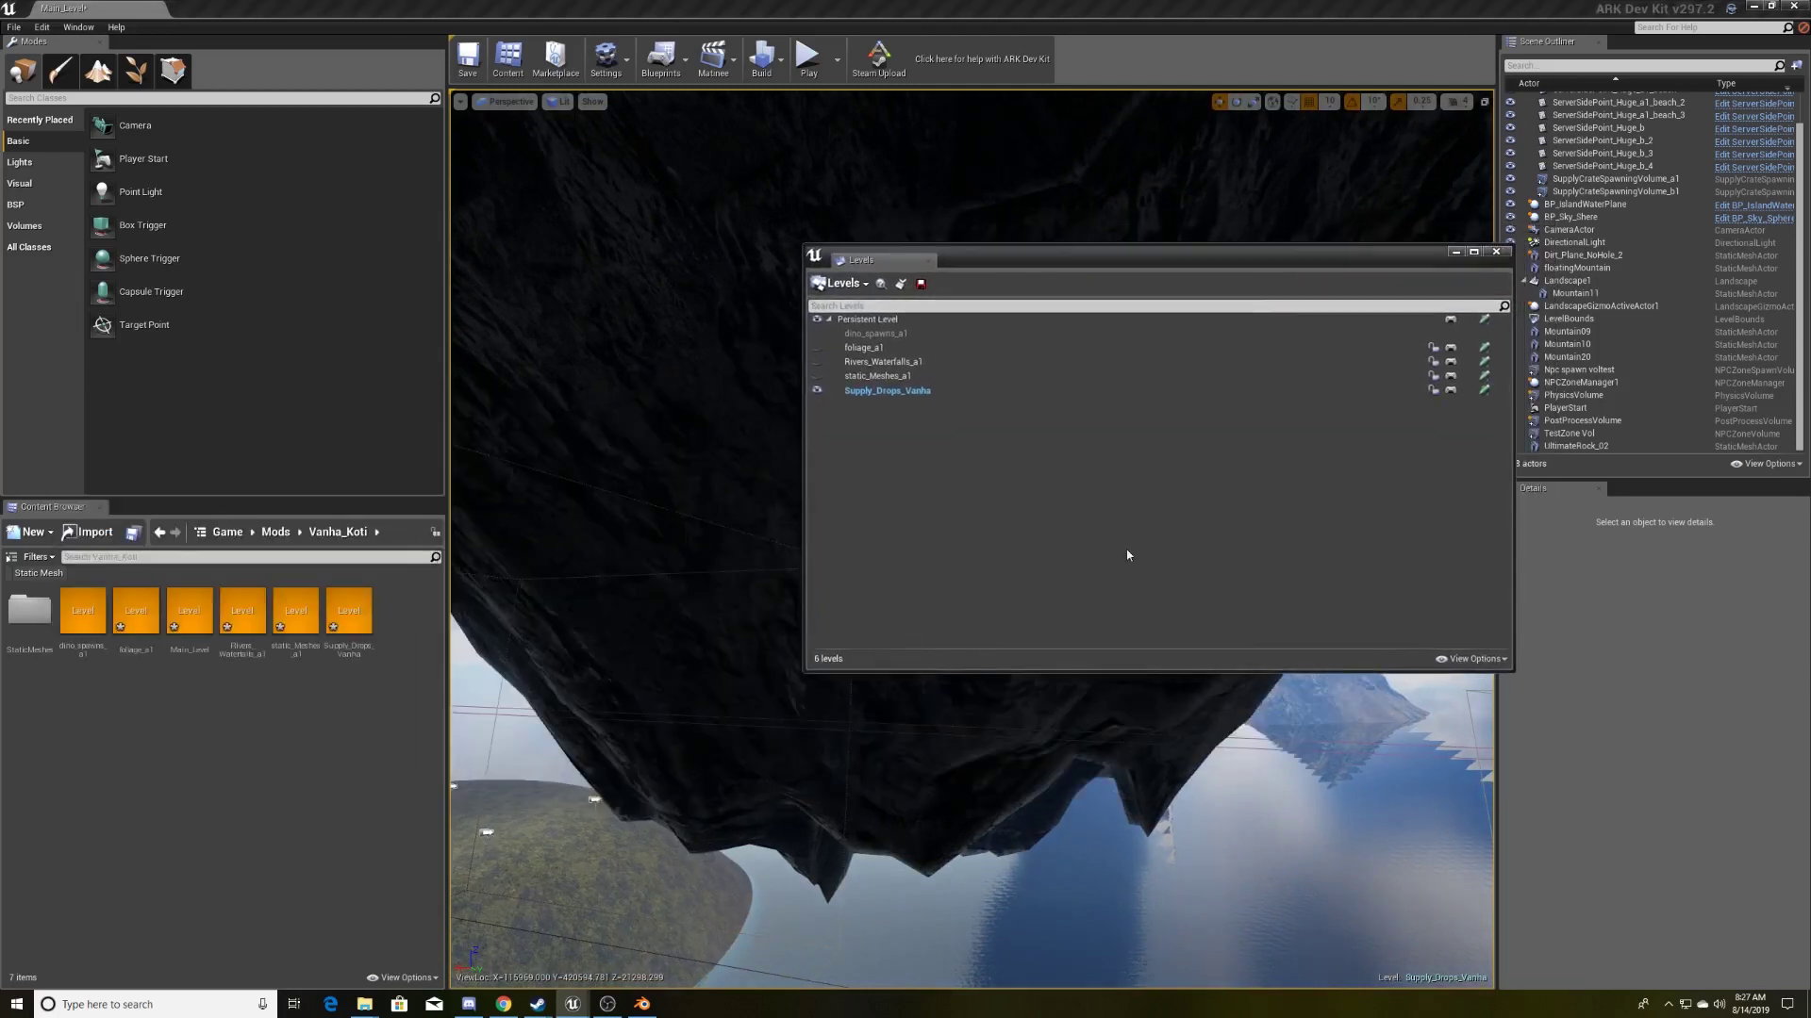
right_click(1051, 489)
left_click(930, 426)
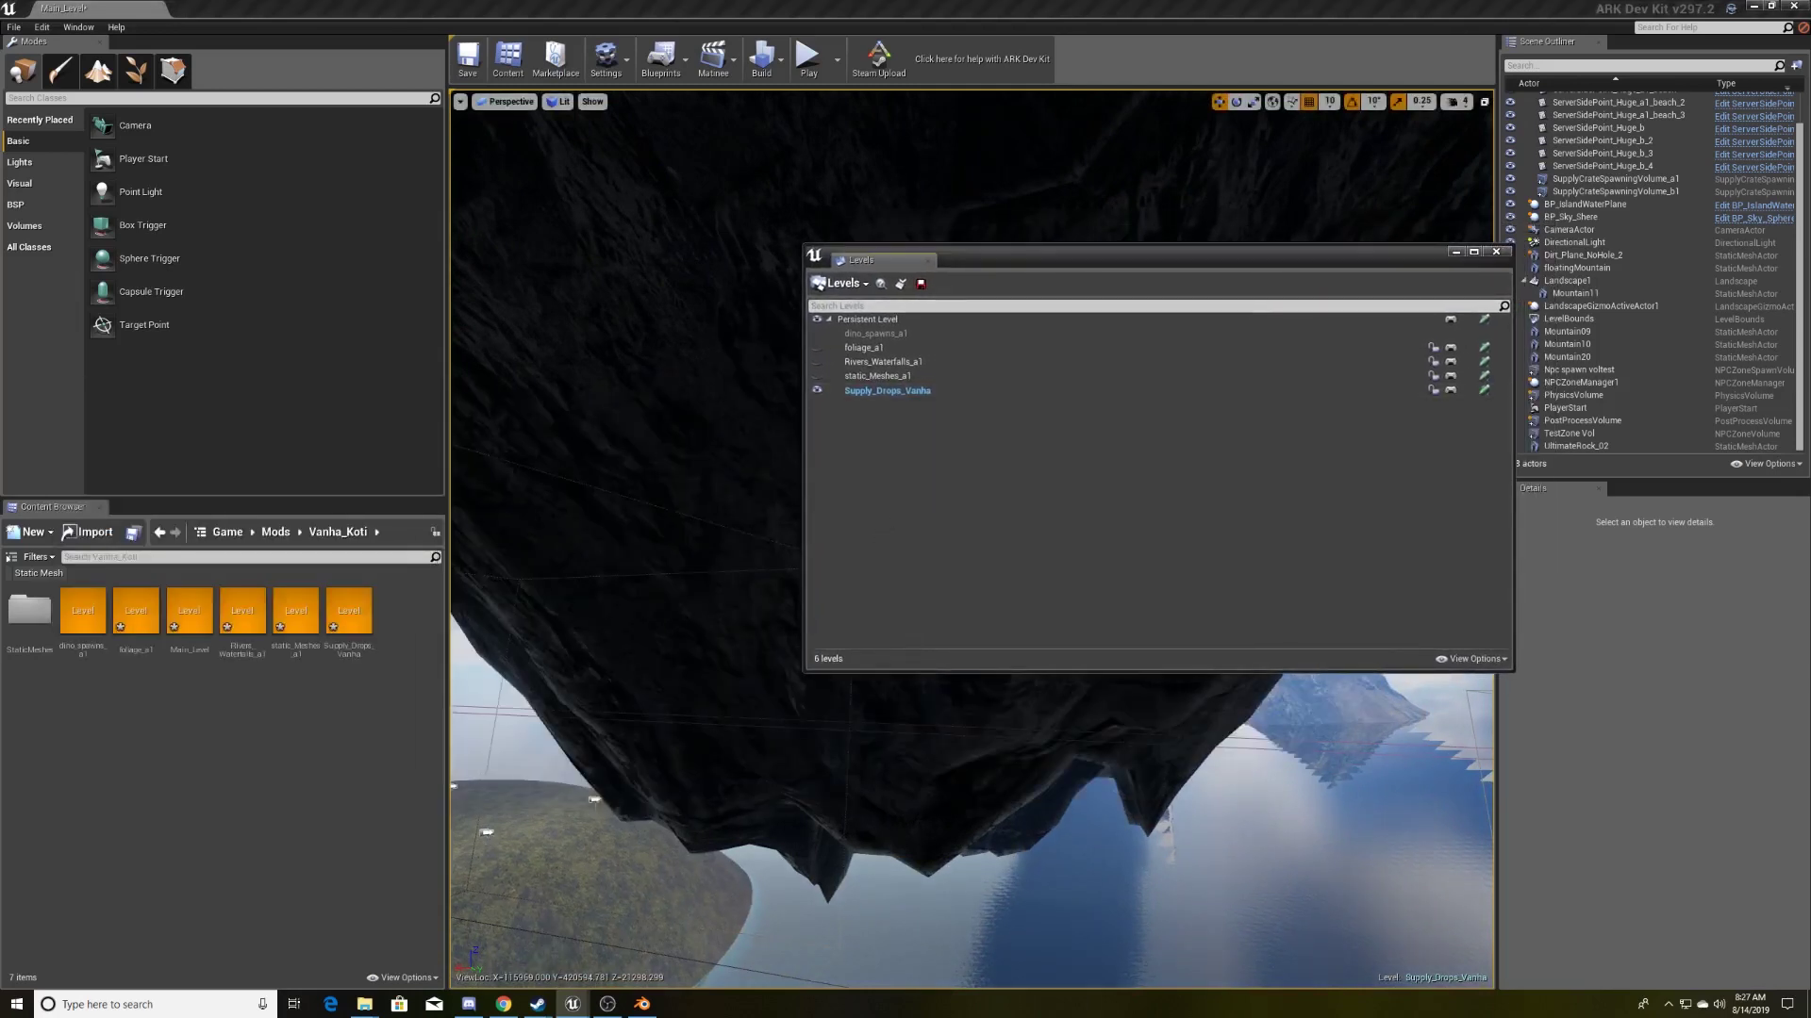
right_click(330, 776)
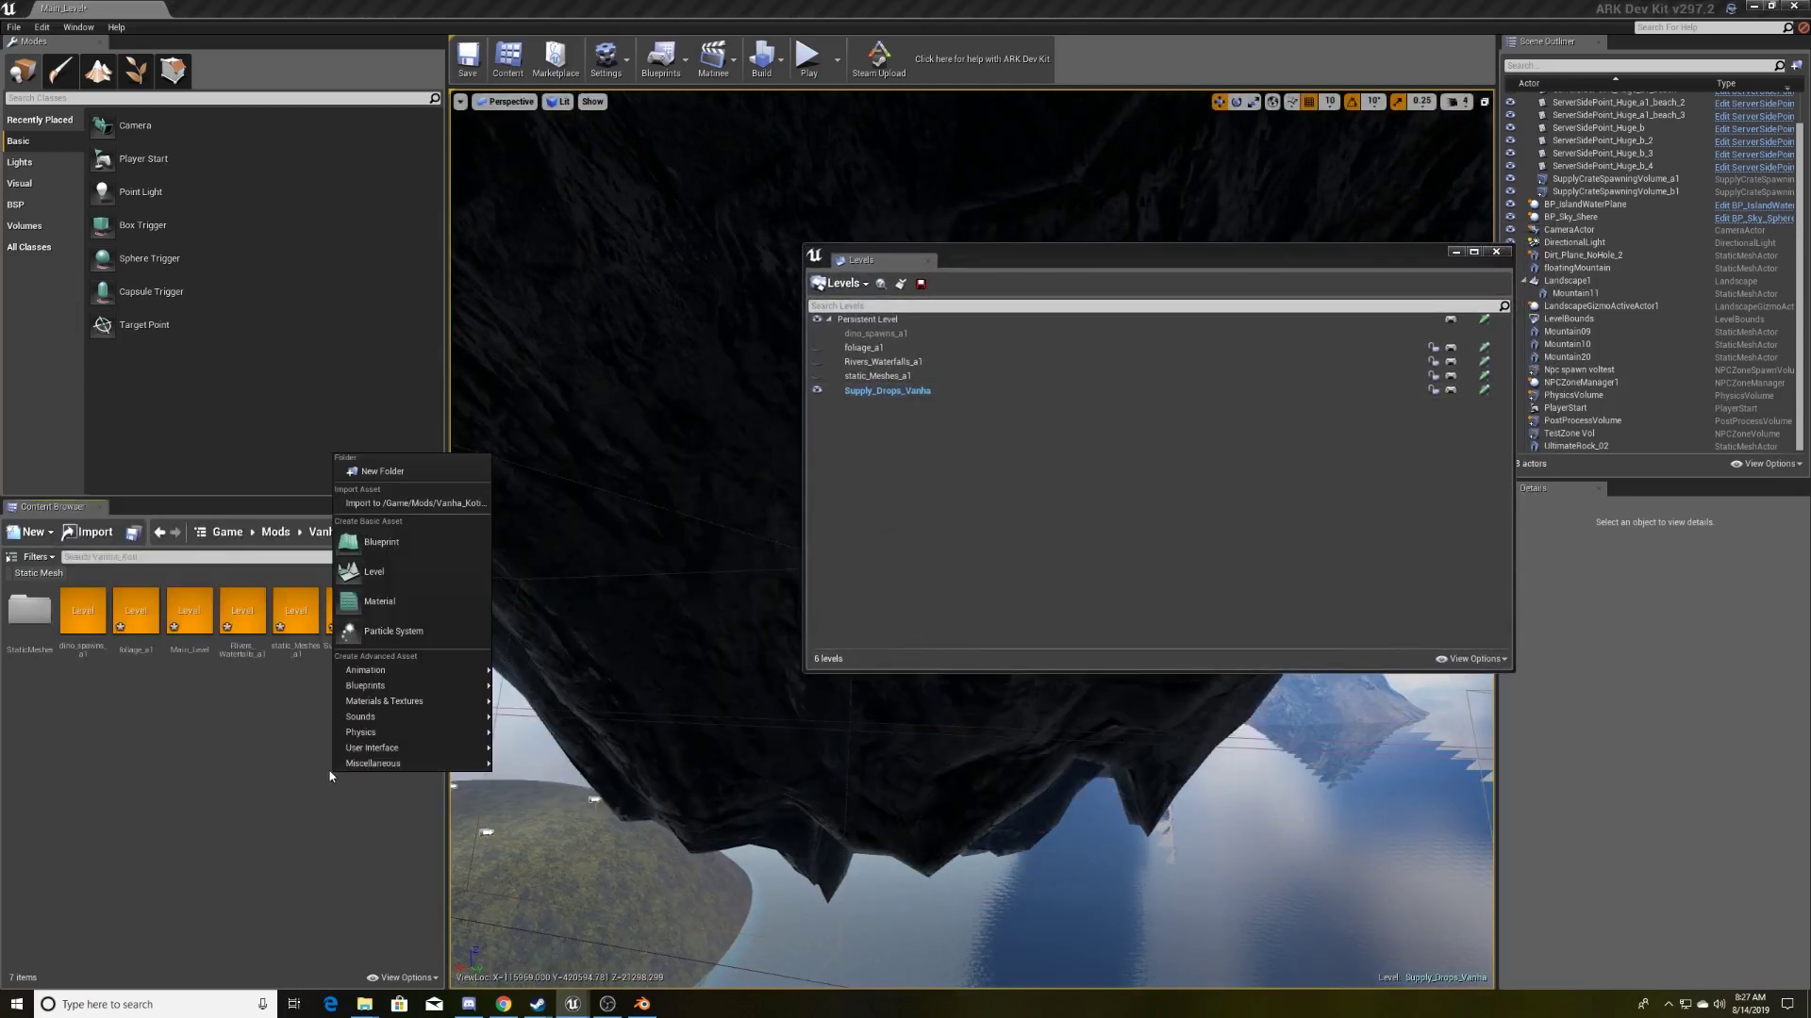
left_click(383, 571)
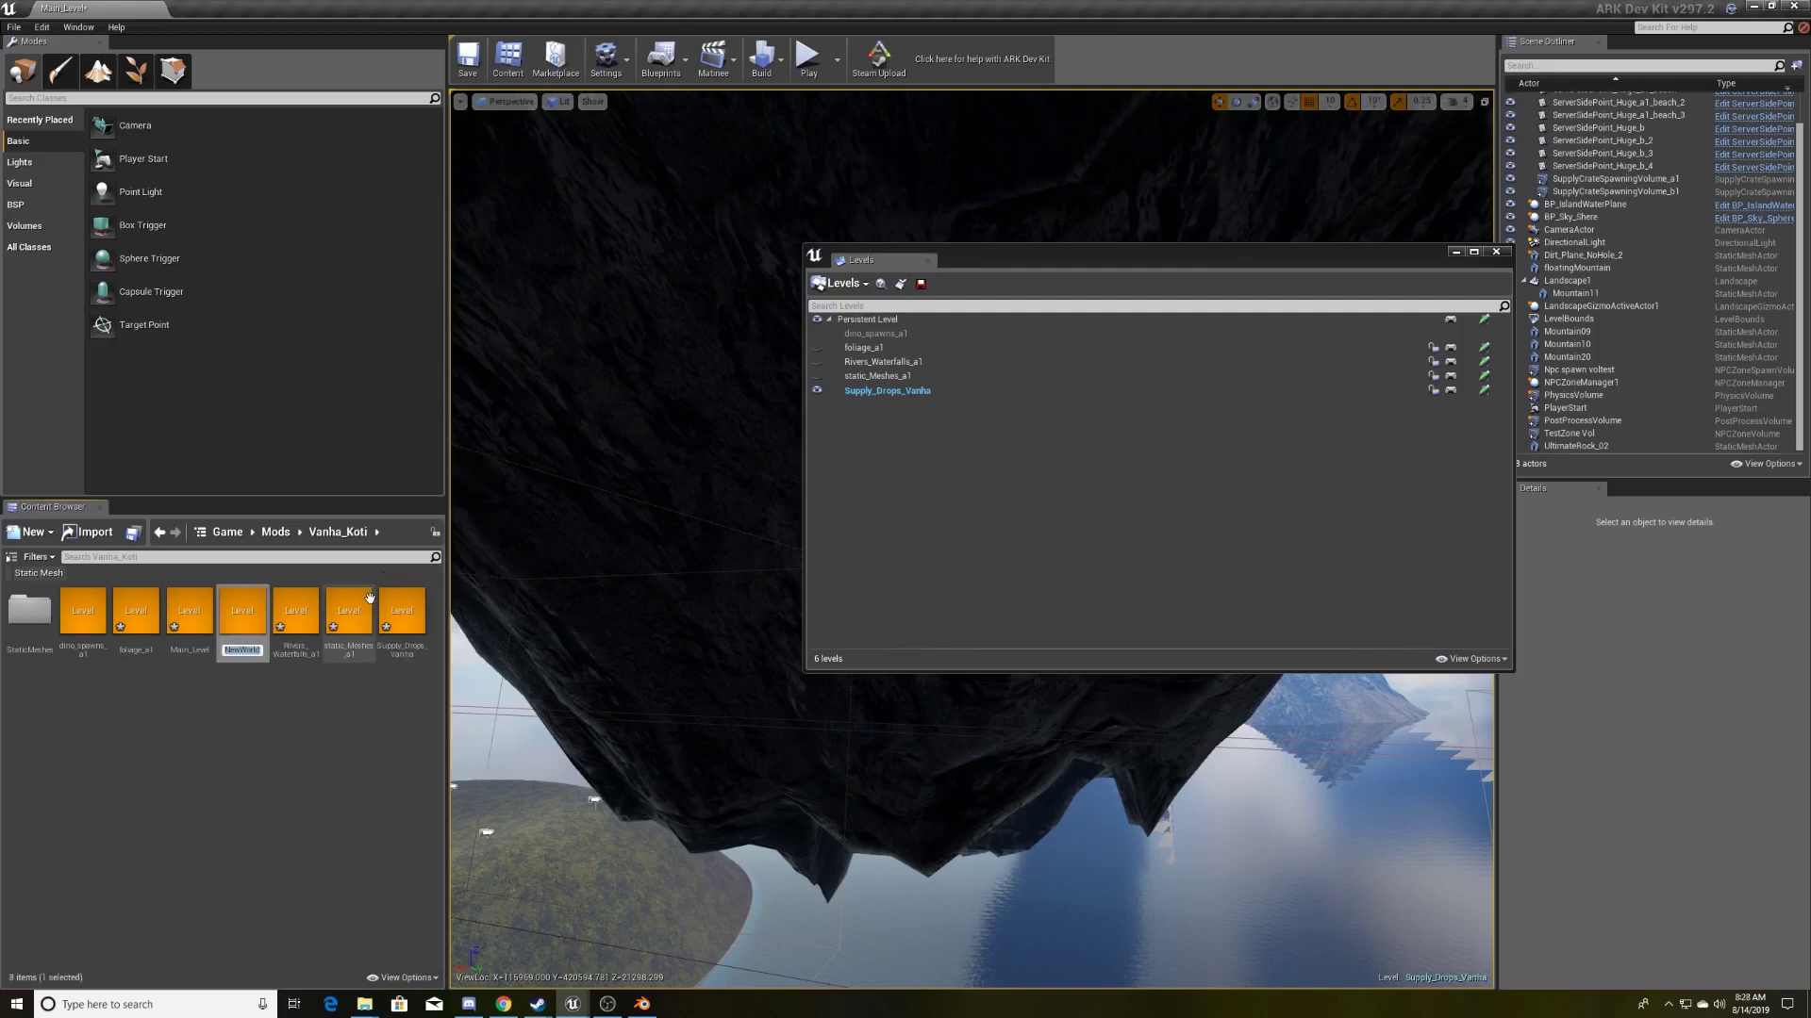
type("T")
type("oliage")
type("_c1")
key("Return")
- Create a second level asset named staticMeshes_c1
right_click(226, 731)
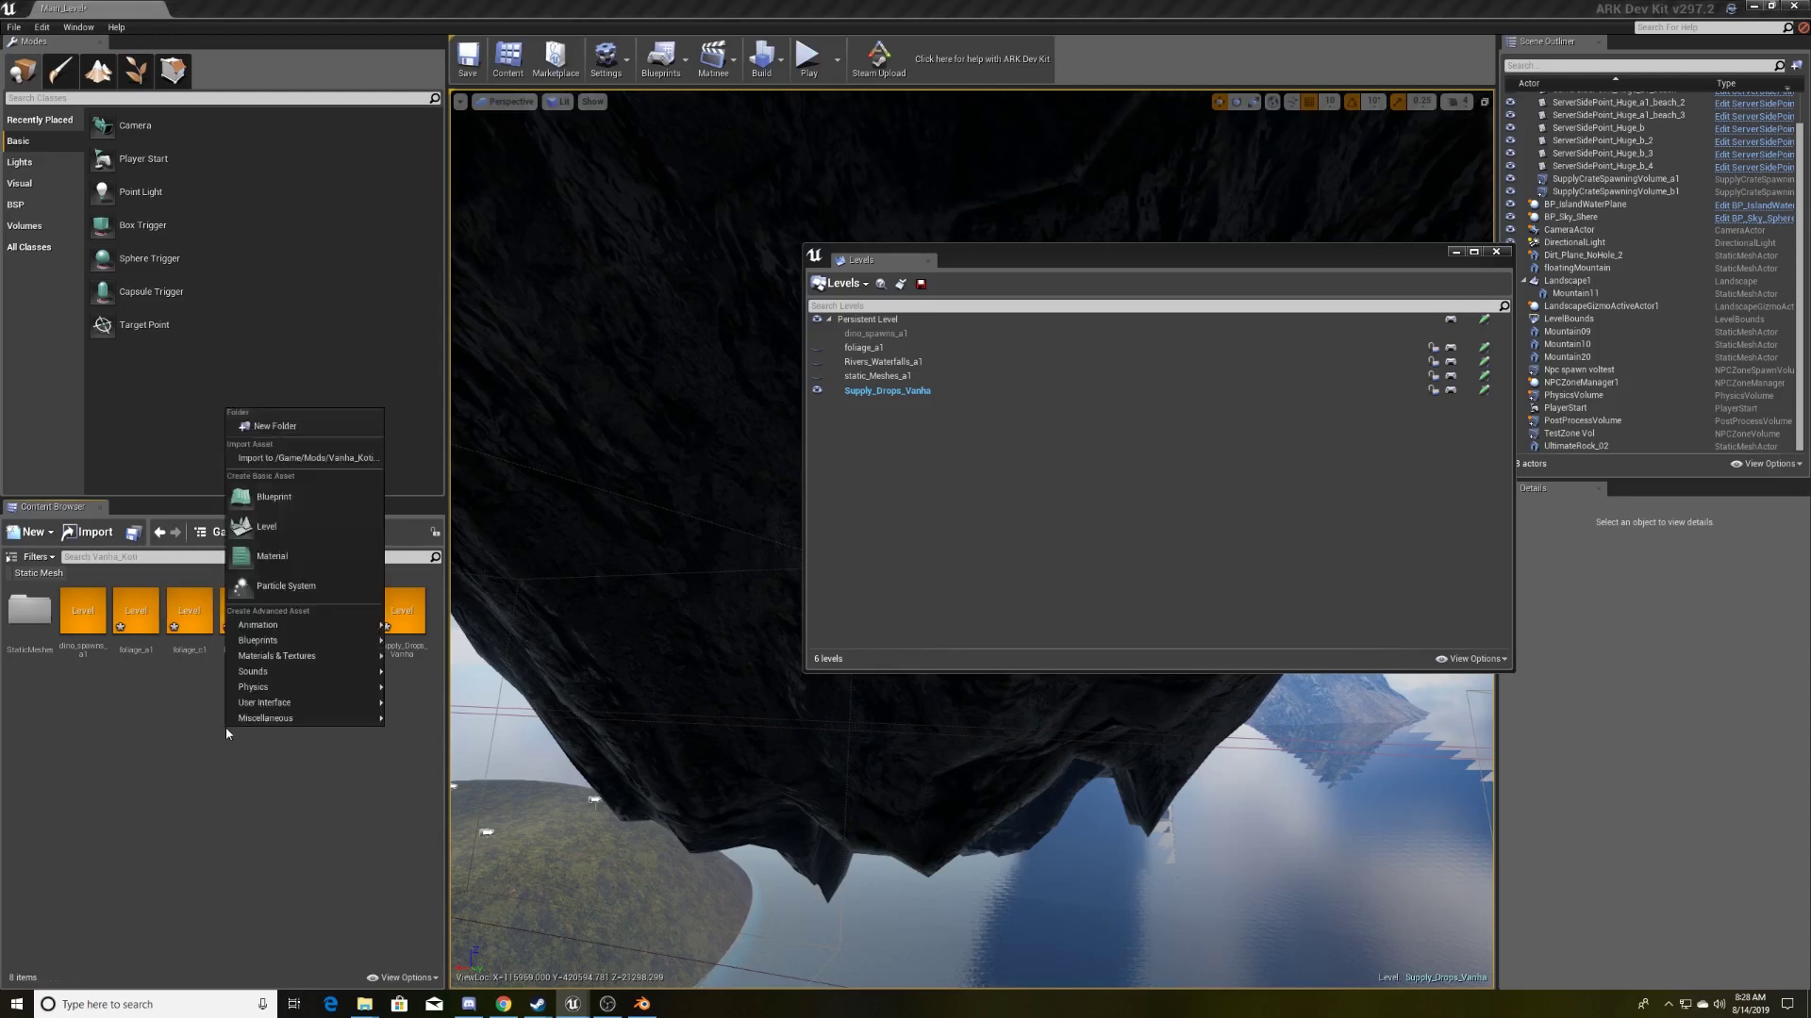
left_click(264, 526)
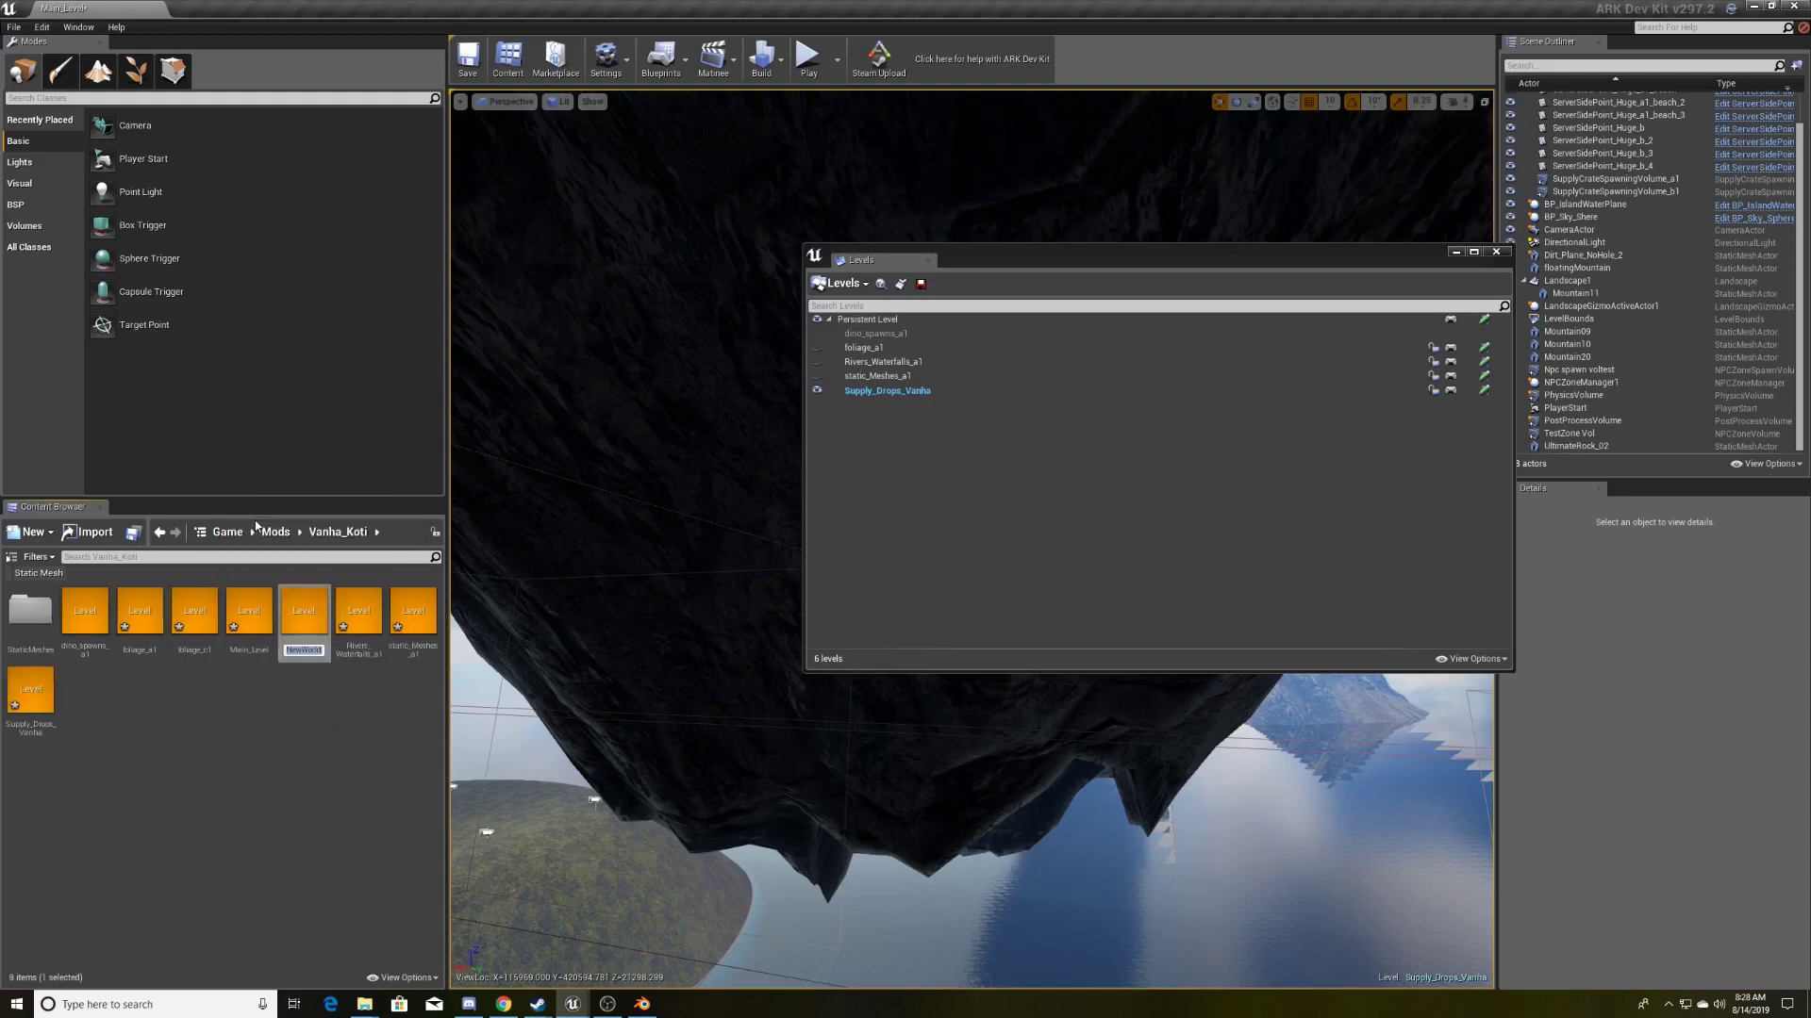
type("static mesh")
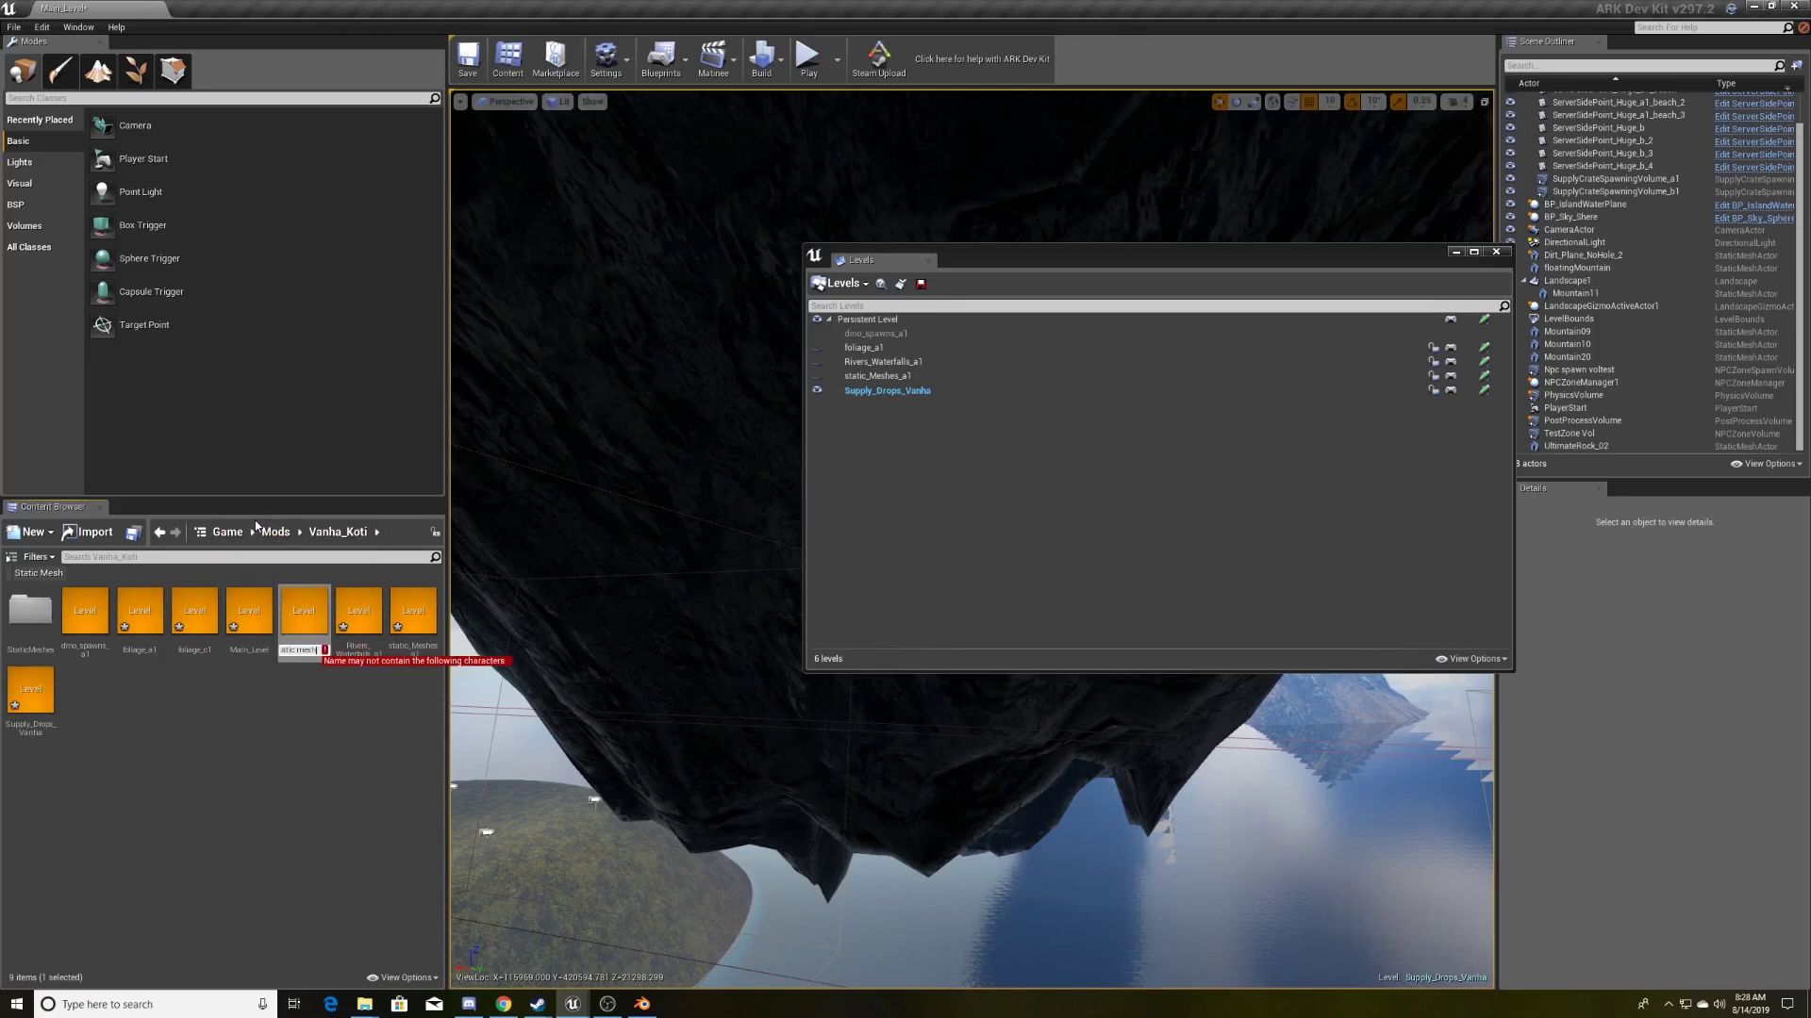
key("BackSpace")
key("BackSpace")
key("BackSpace")
key("BackSpace")
key("BackSpace")
type("Meshes_c1")
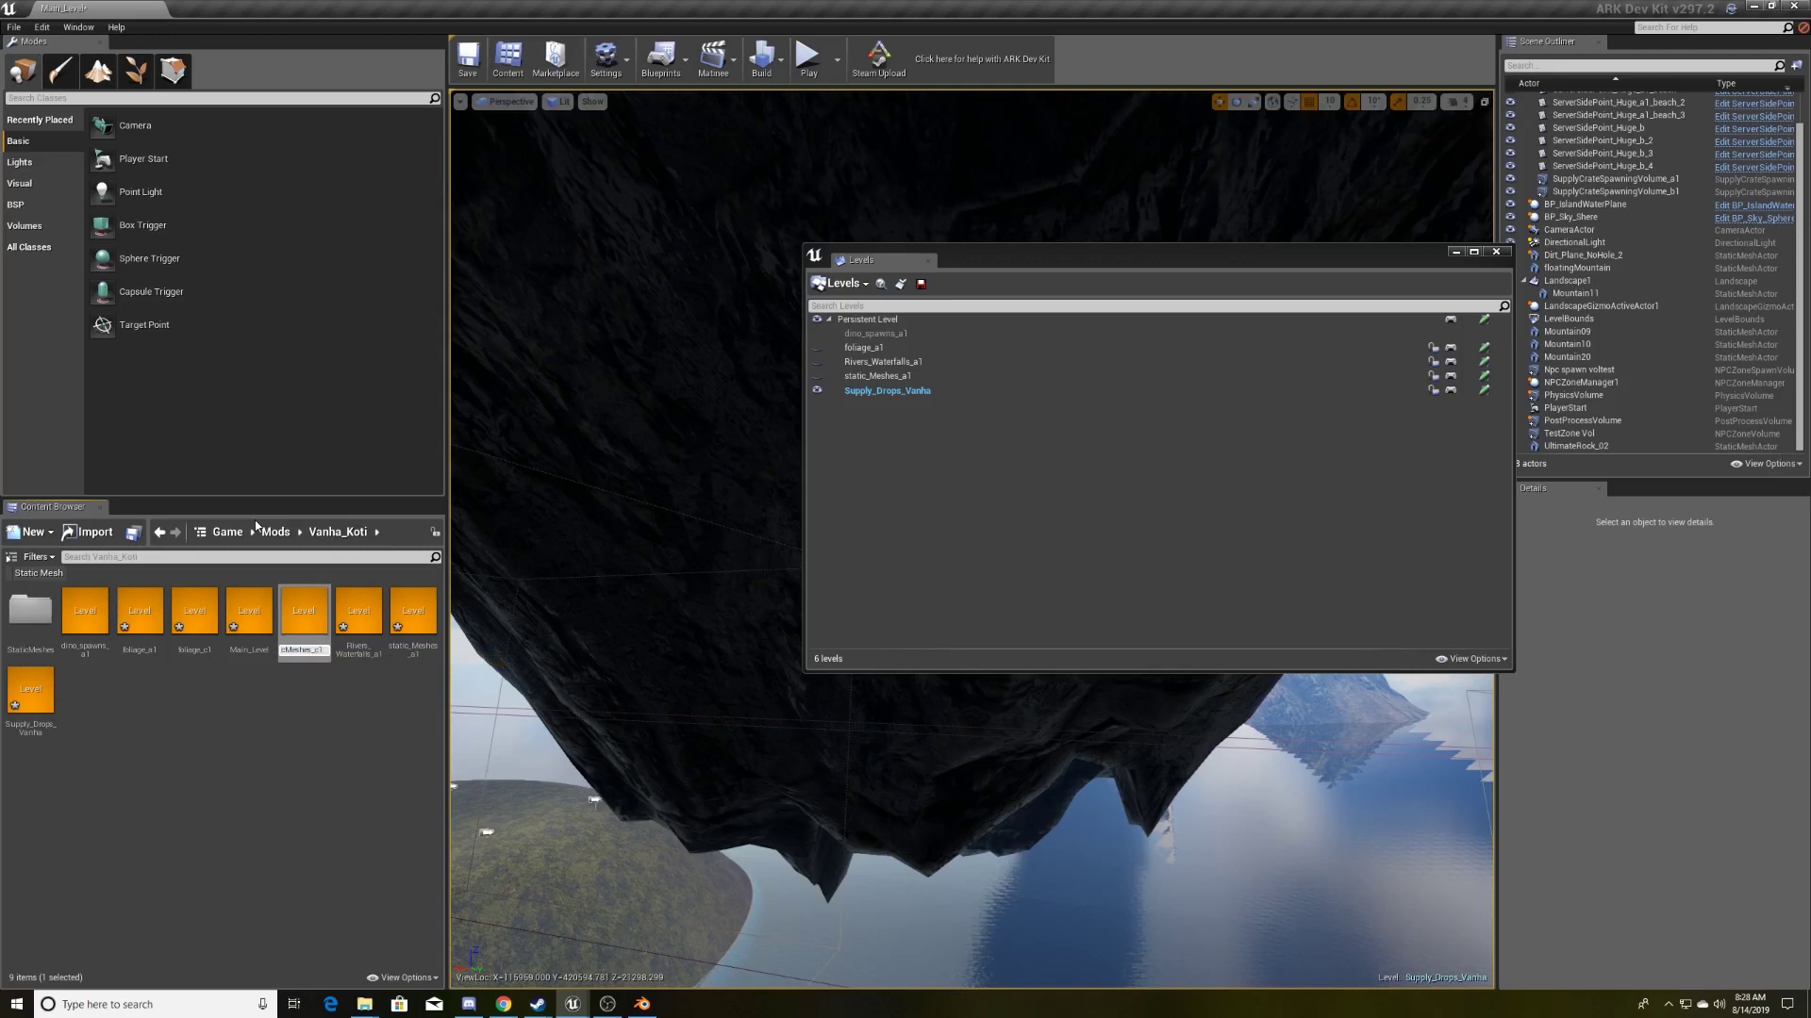
key("Return")
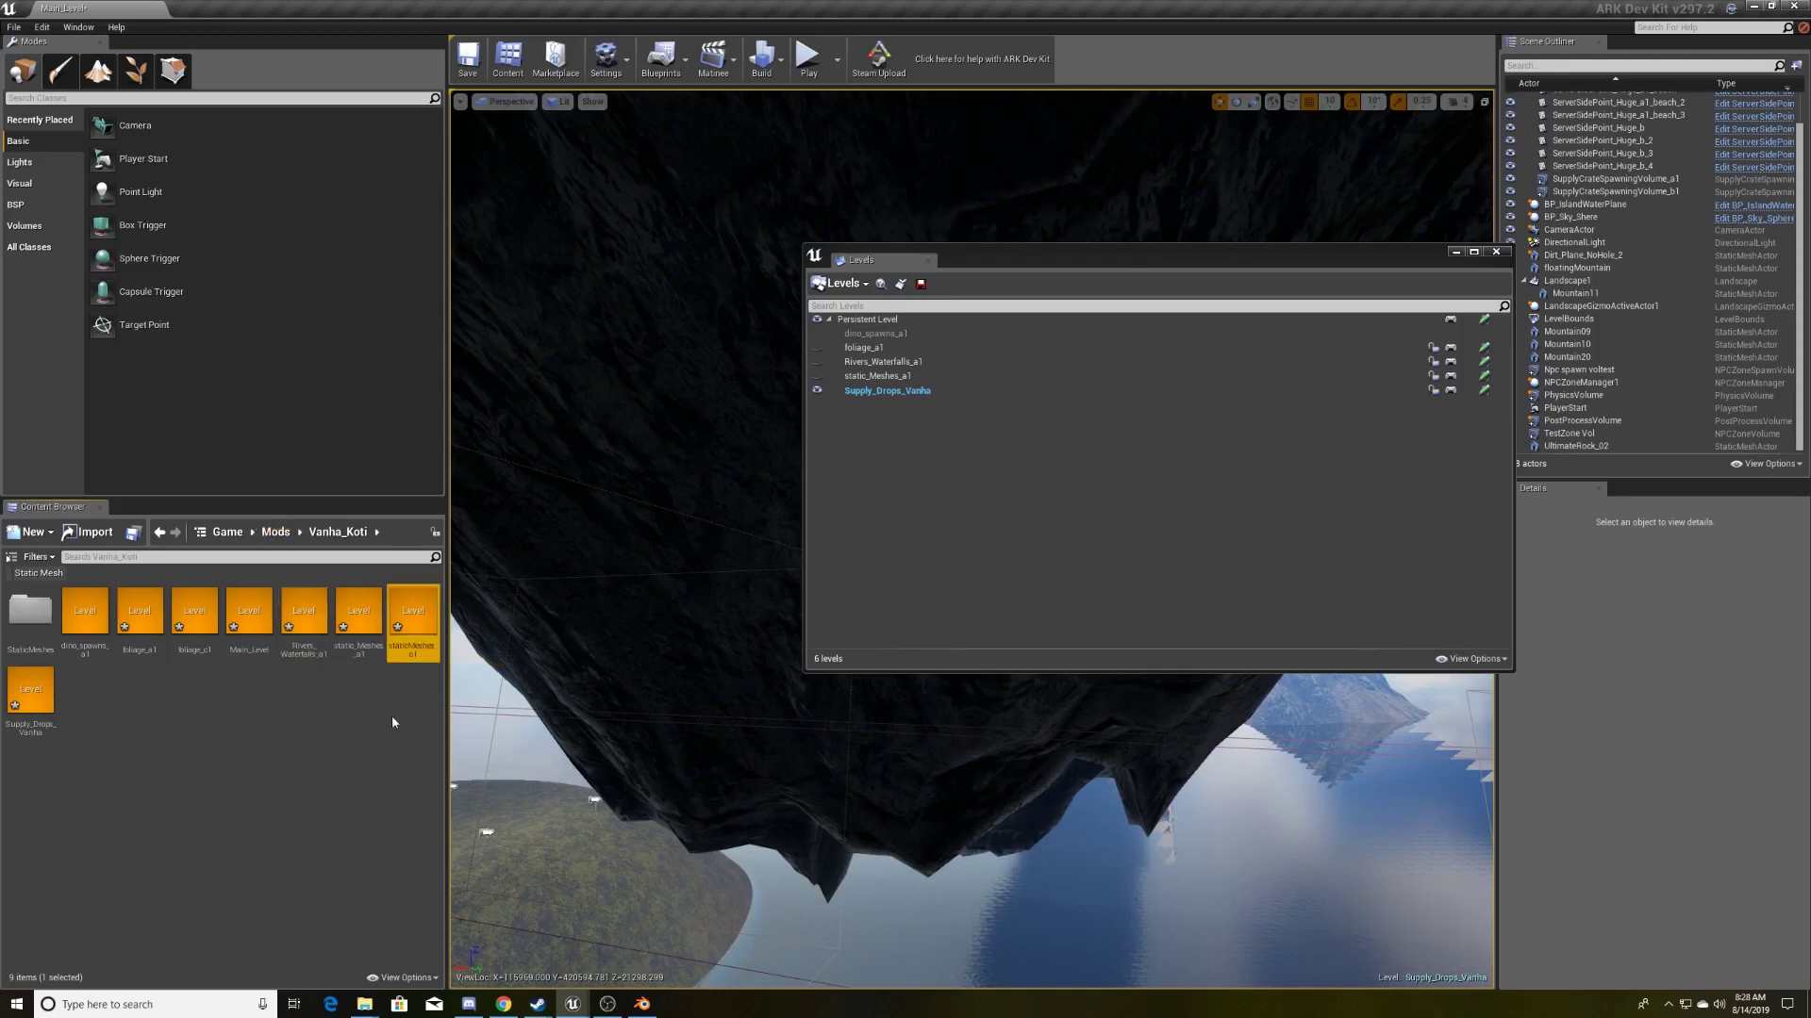
- Create a third level asset named water_c1
right_click(237, 691)
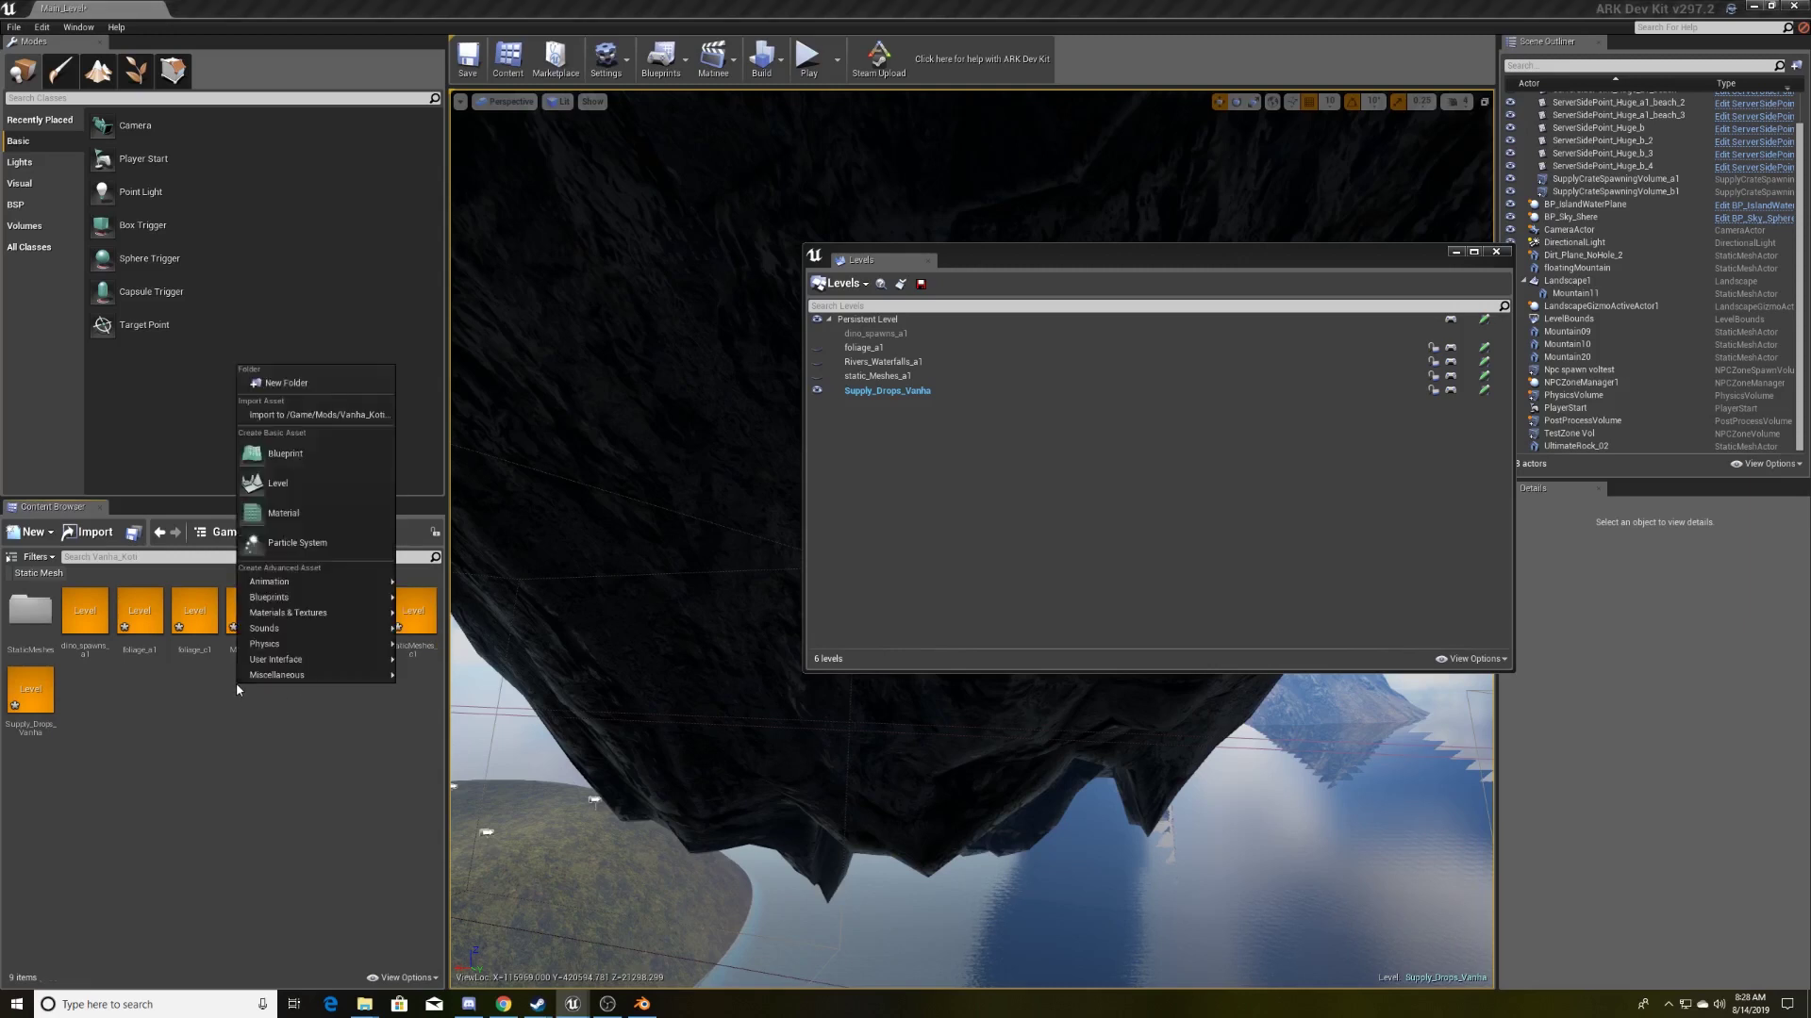
left_click(288, 483)
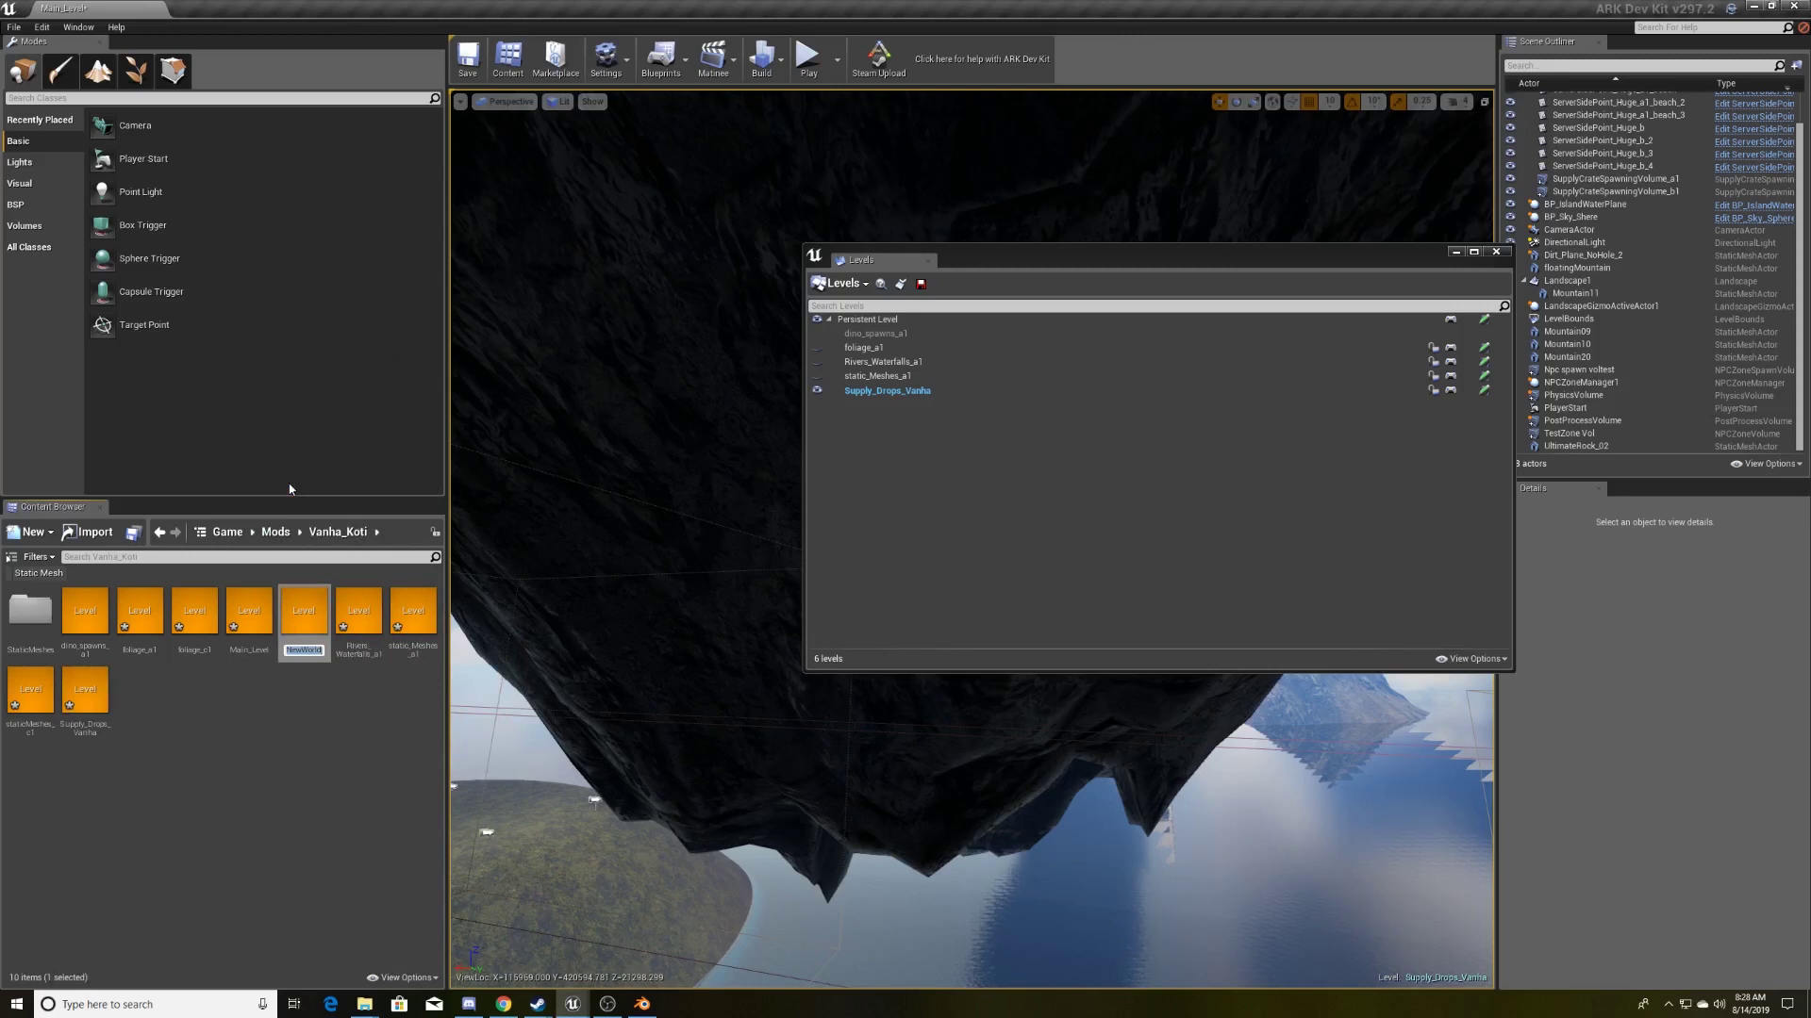
type("water_c1")
key("Return")
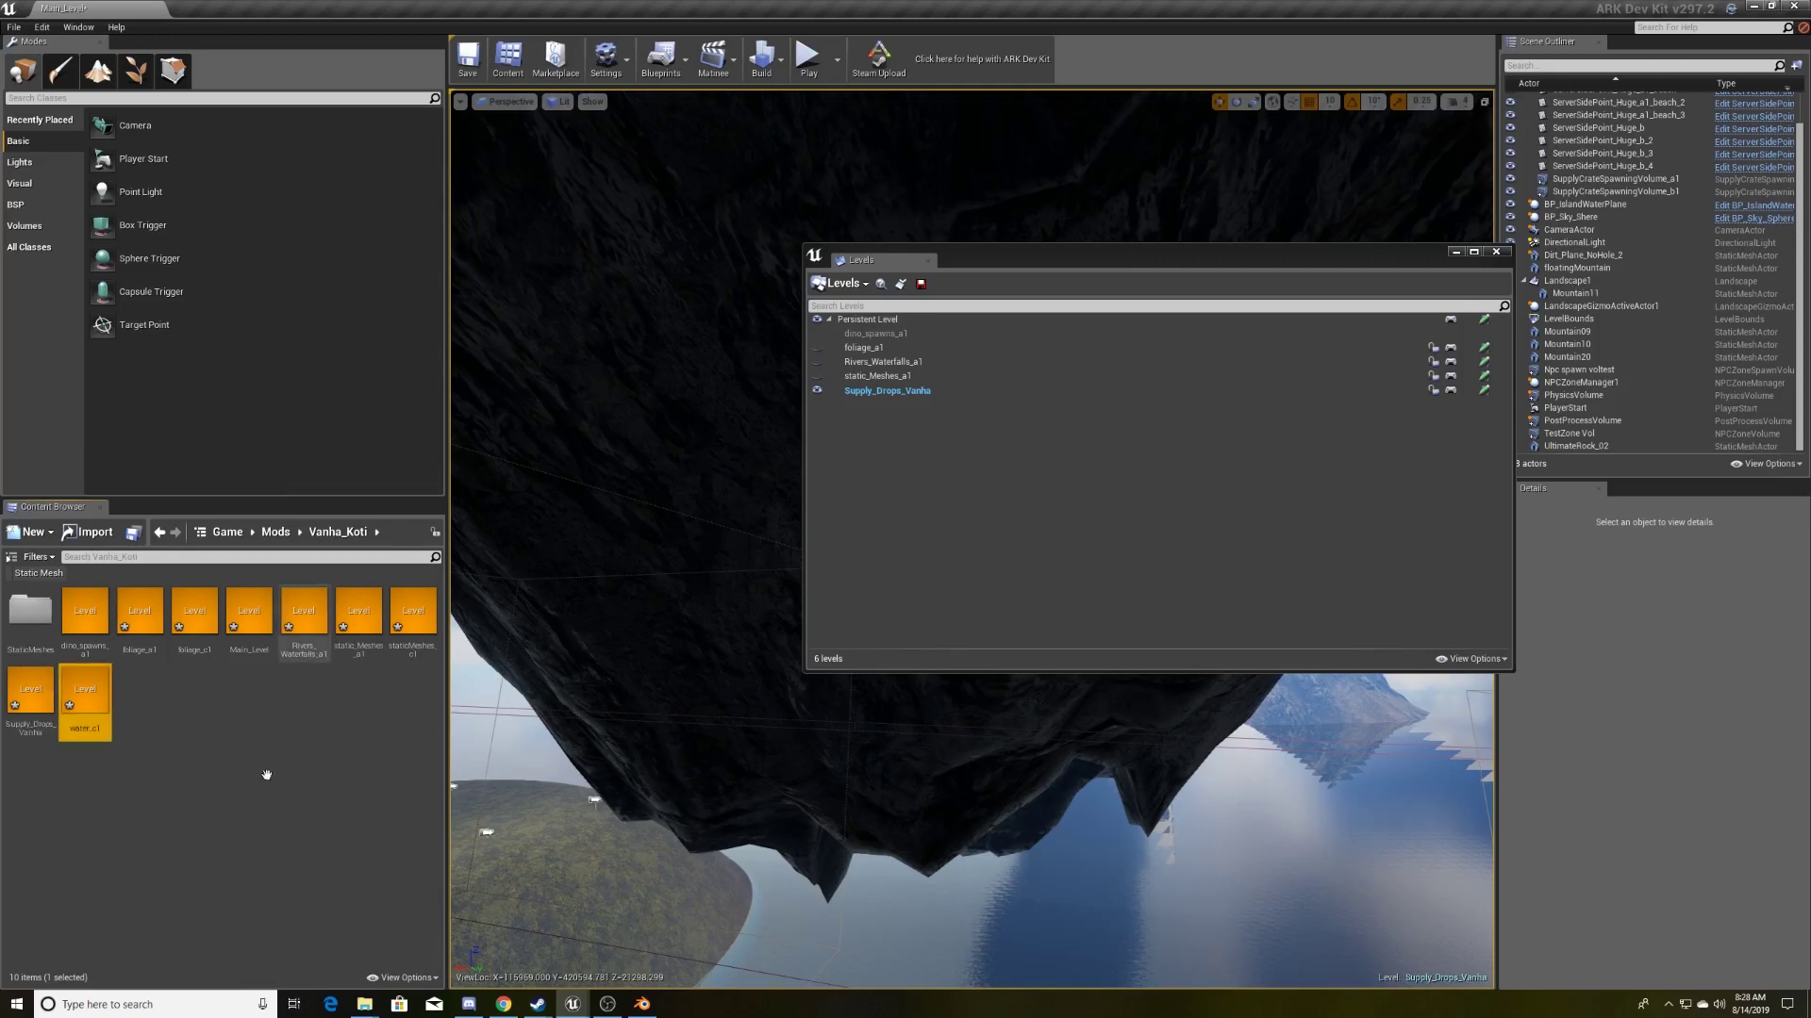
- Create a fourth level asset named dinospawns_c1
right_click(177, 715)
left_click(227, 528)
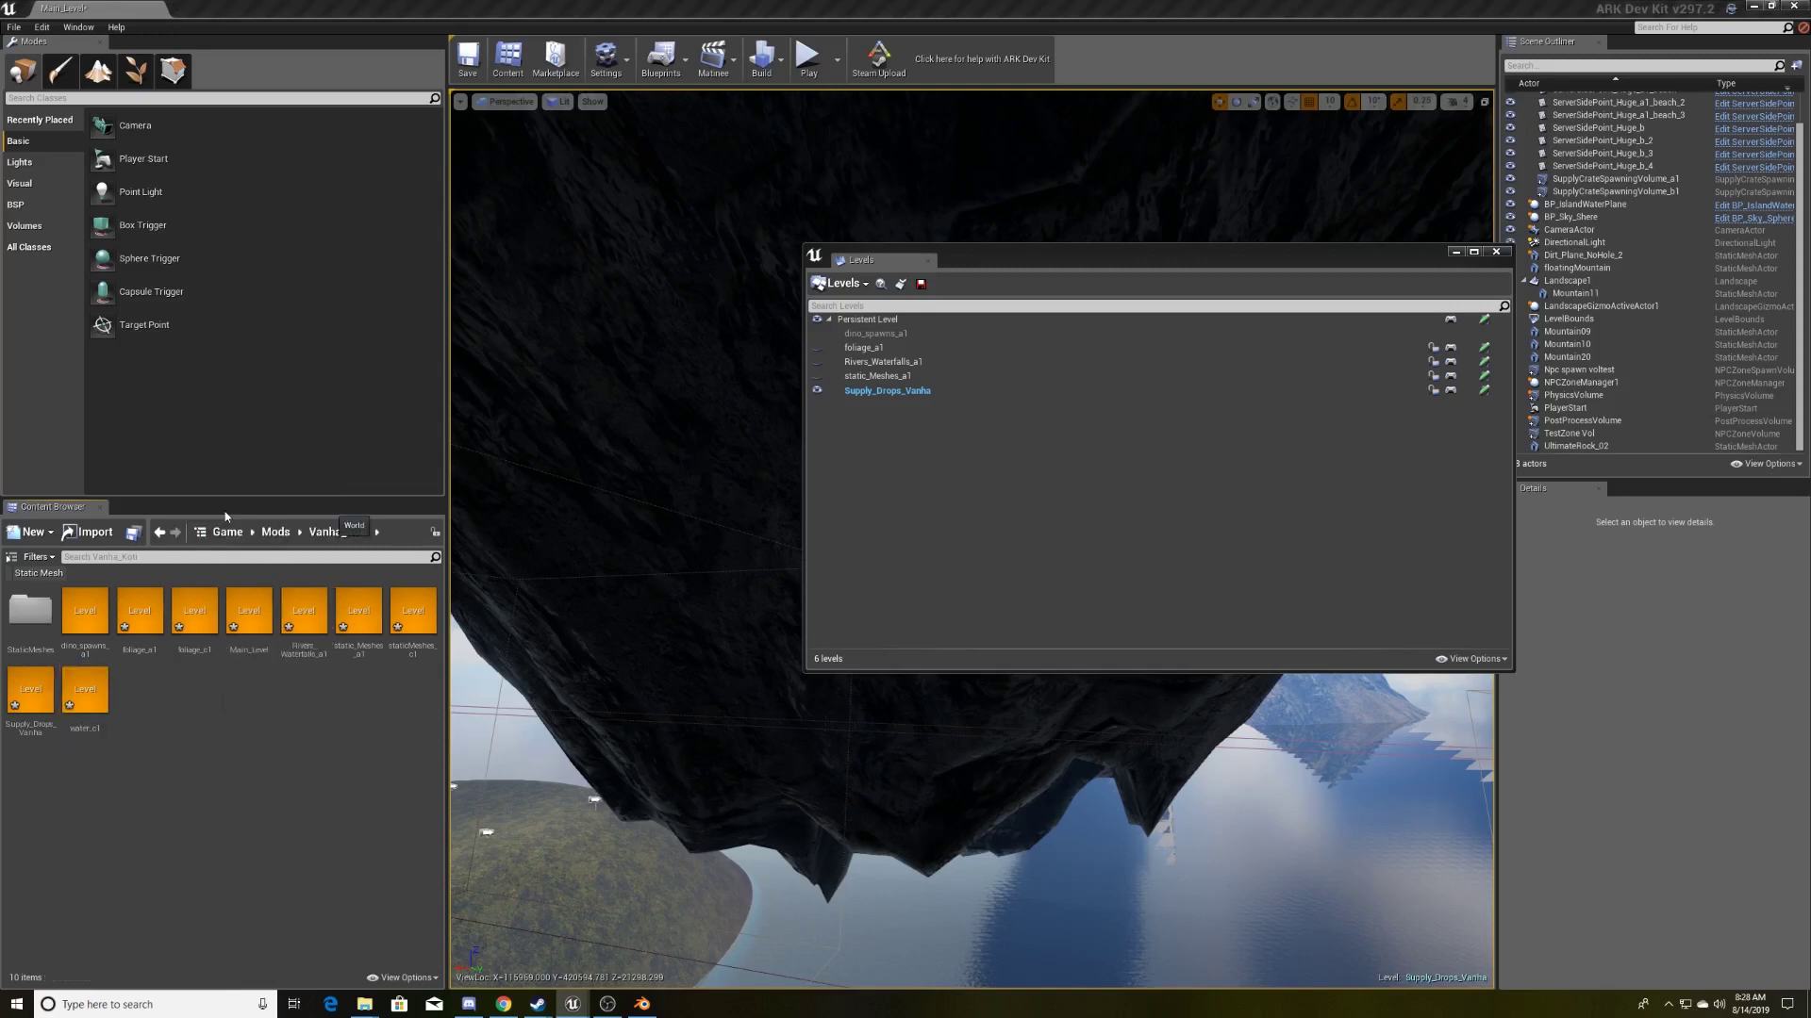
type("dinospawn")
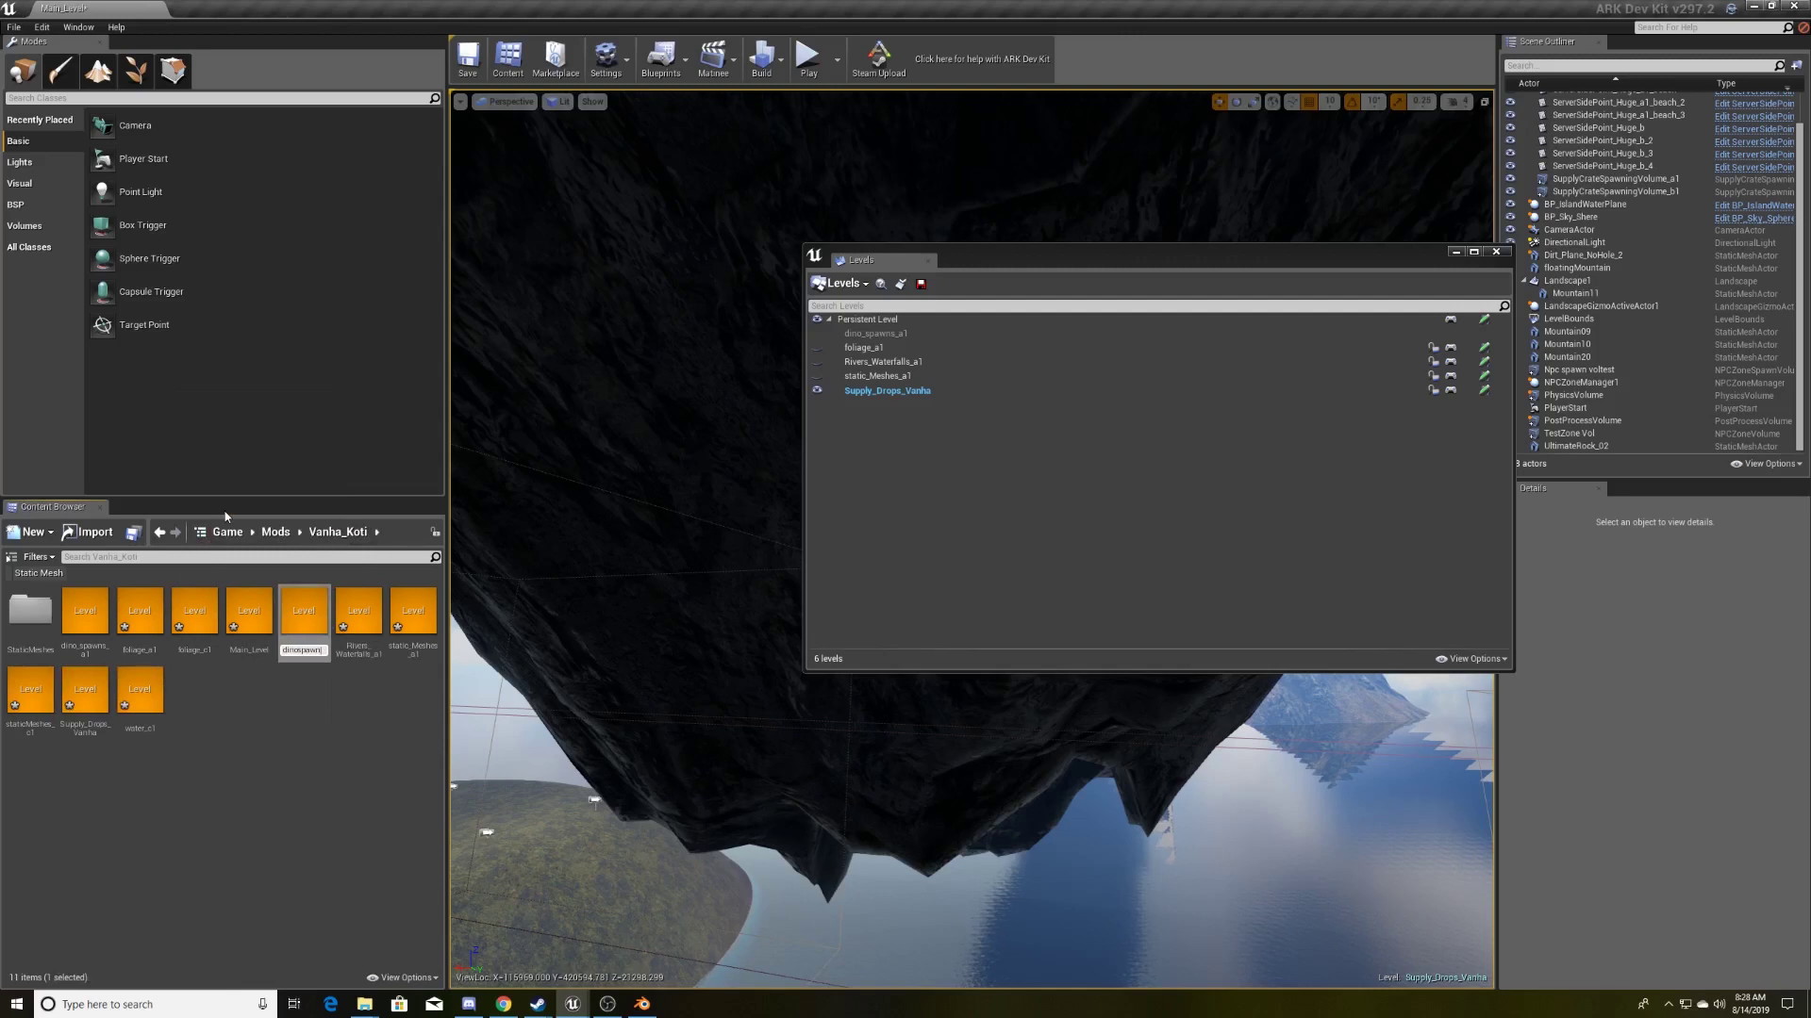
type("c1")
key("Return")
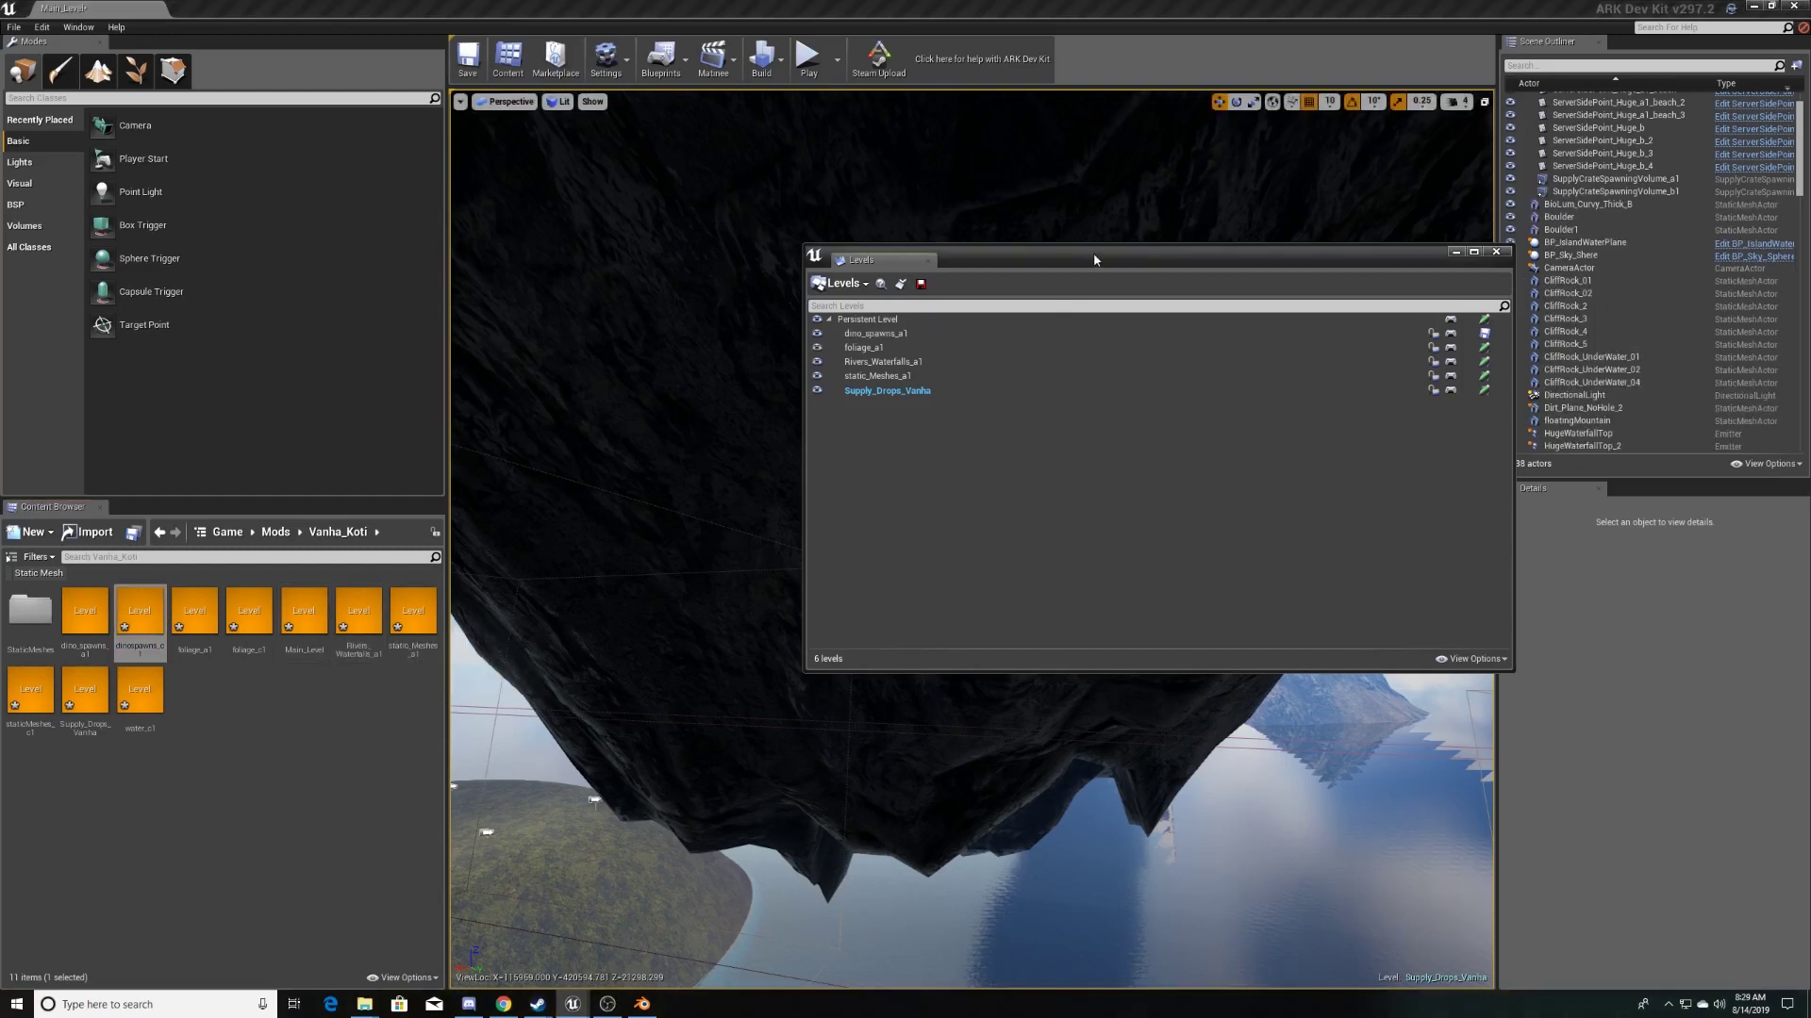
- Move the Levels window out of the way, reopen Main_Level, and reposition the refreshed list
left_click_drag(1093, 259, 1018, 295)
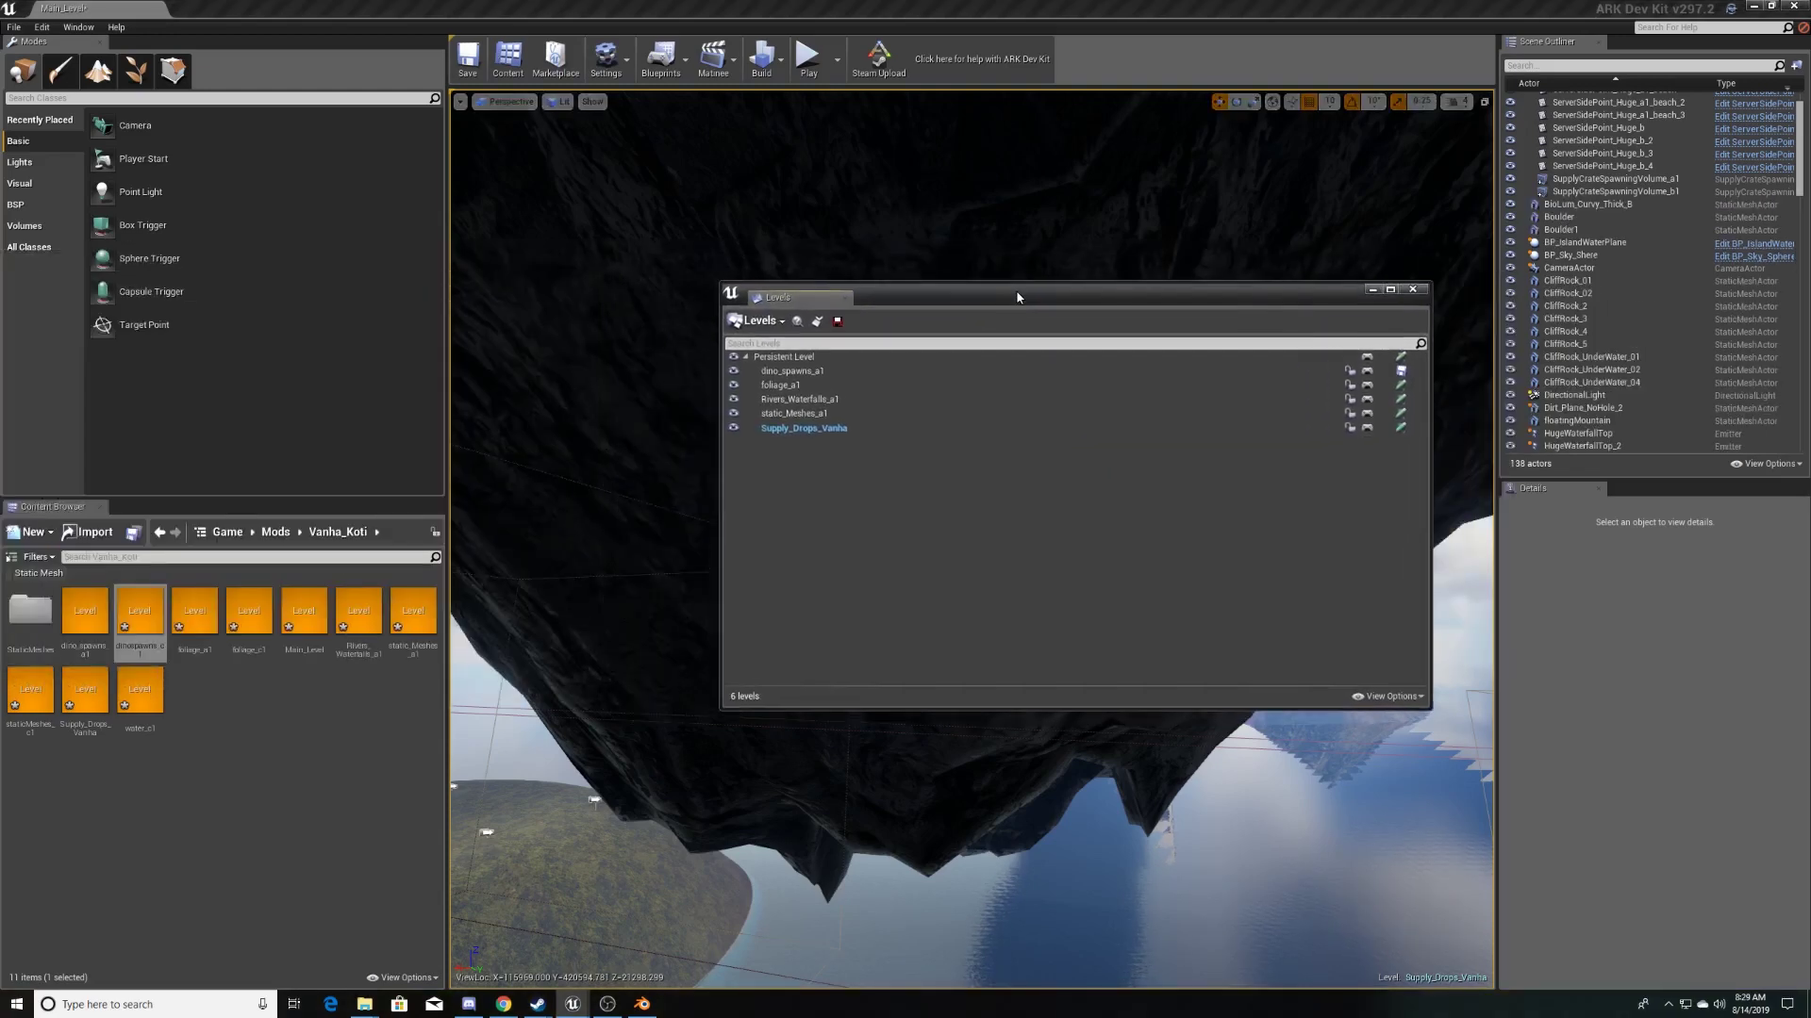
left_click_drag(1056, 283, 0, 227)
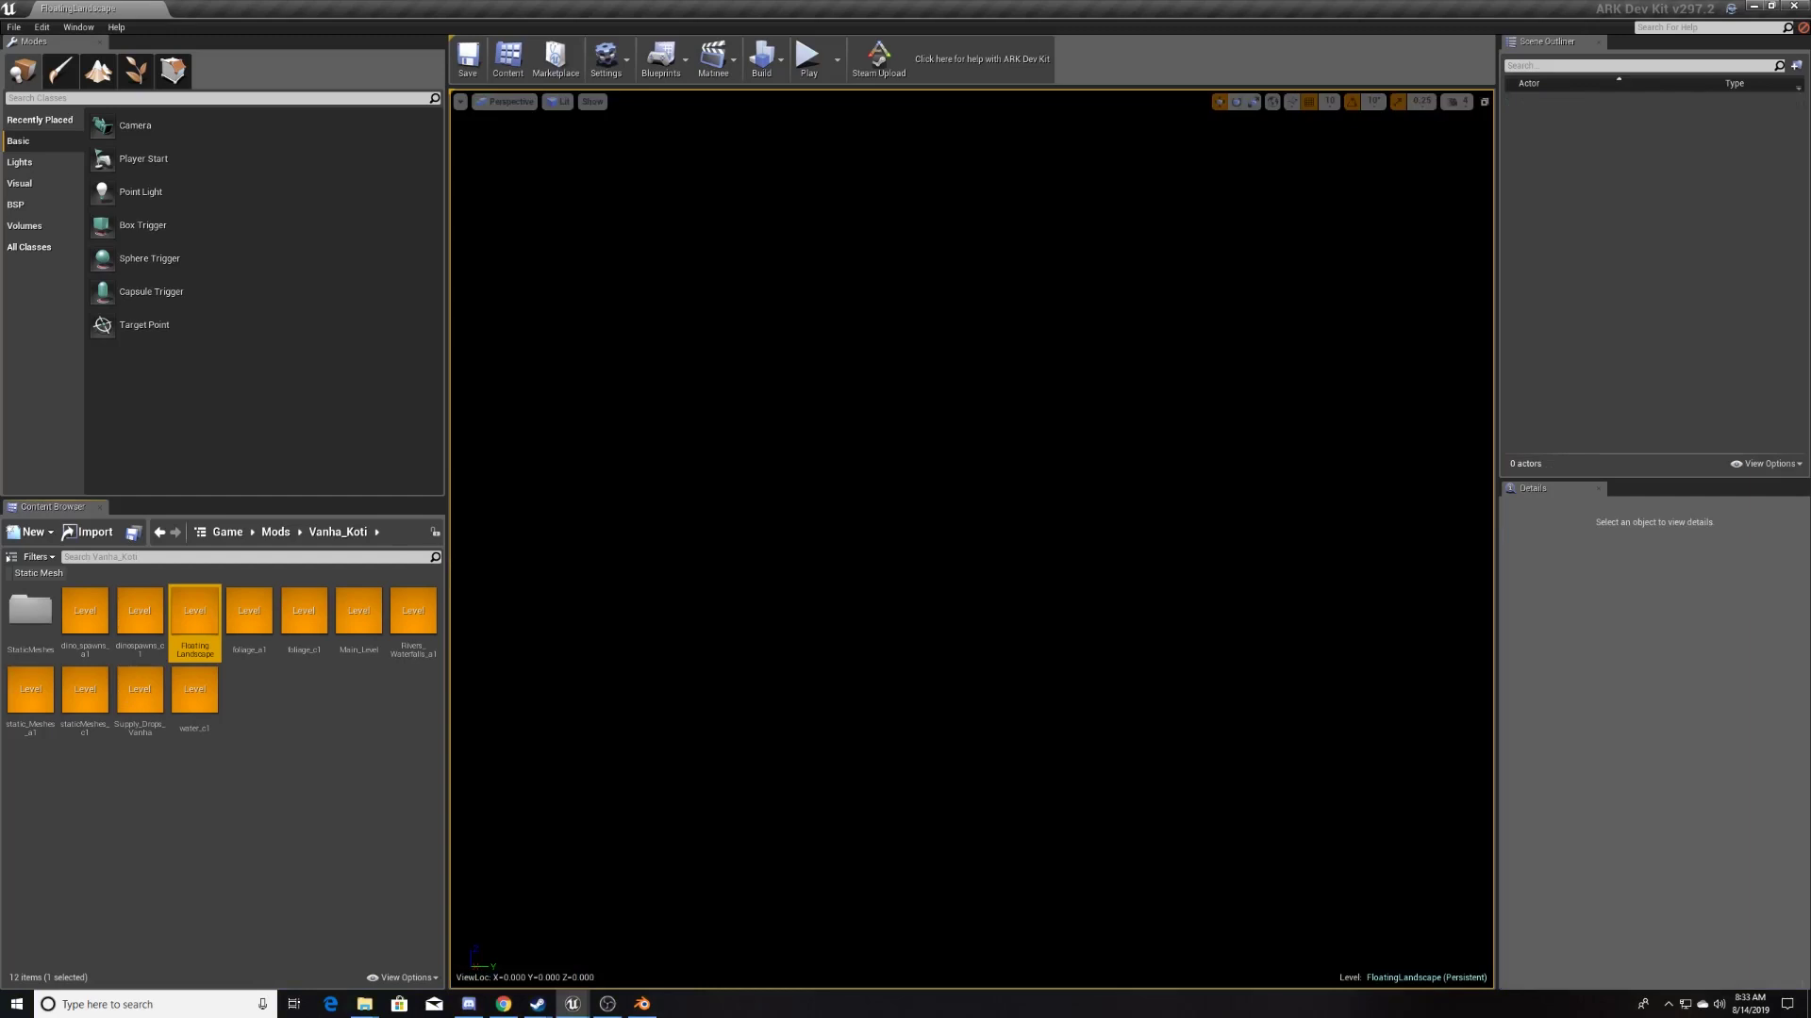
double_click(373, 621)
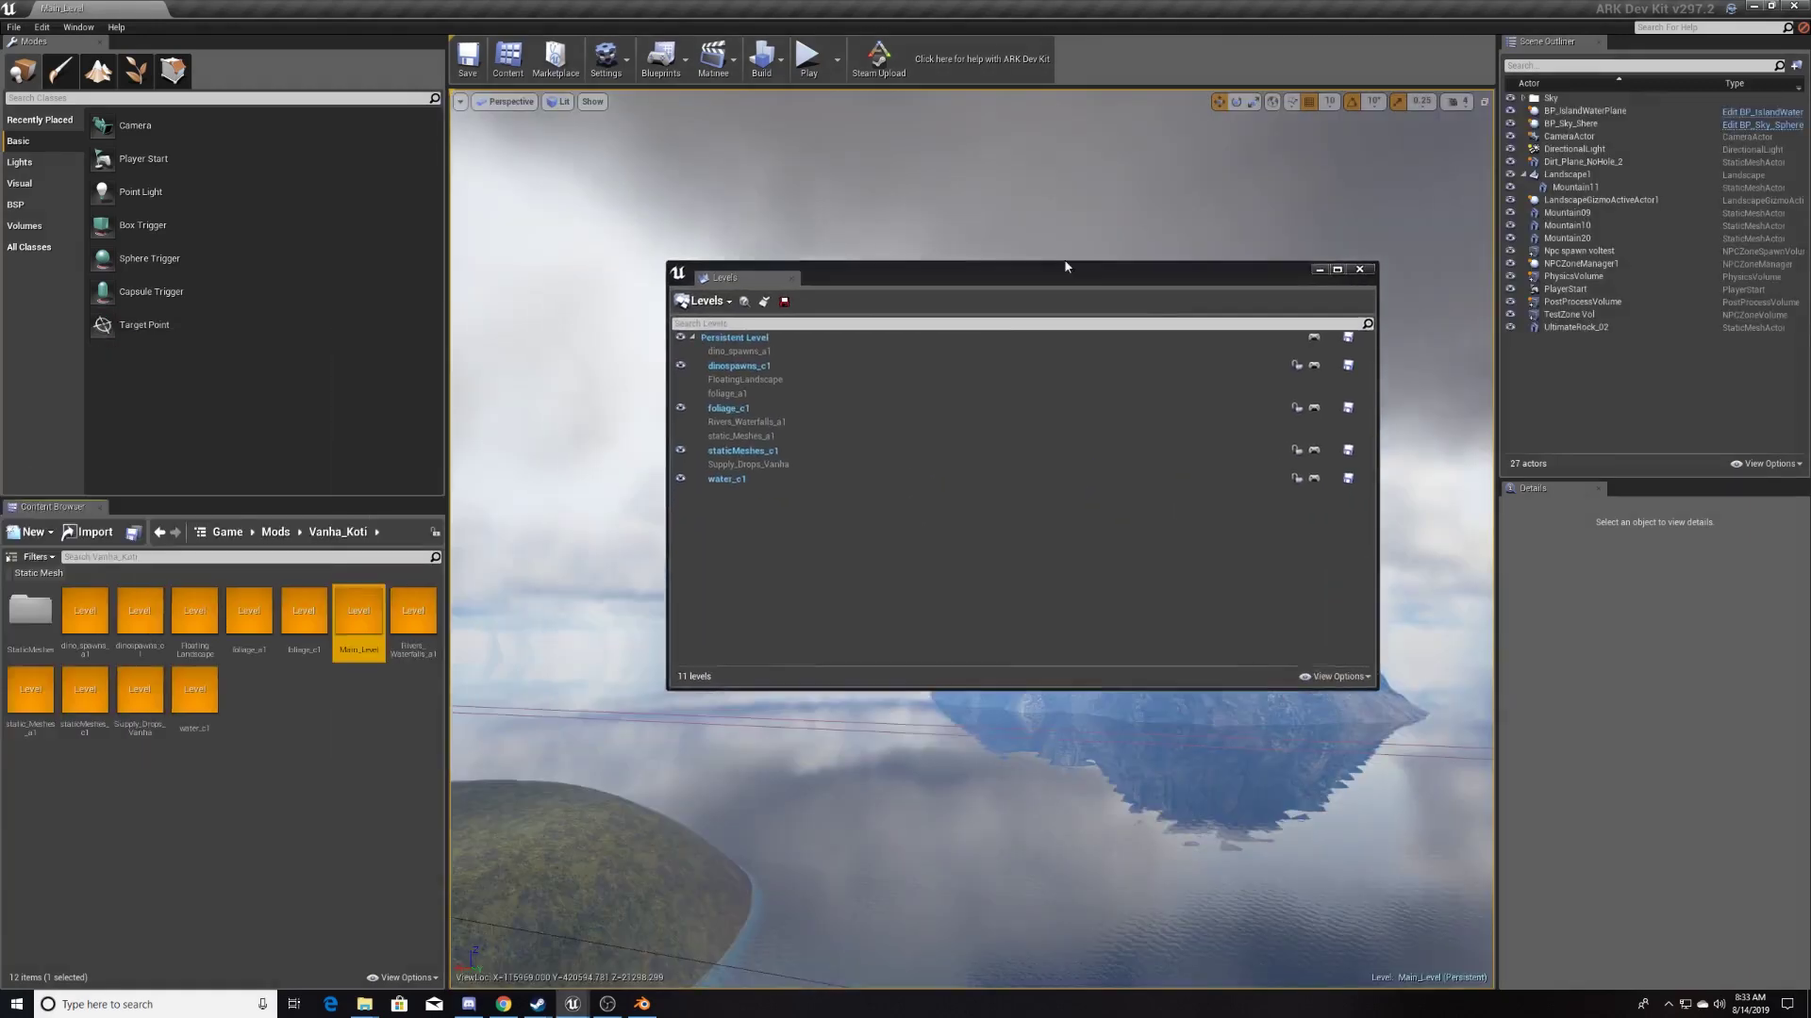
left_click_drag(1024, 269, 1108, 254)
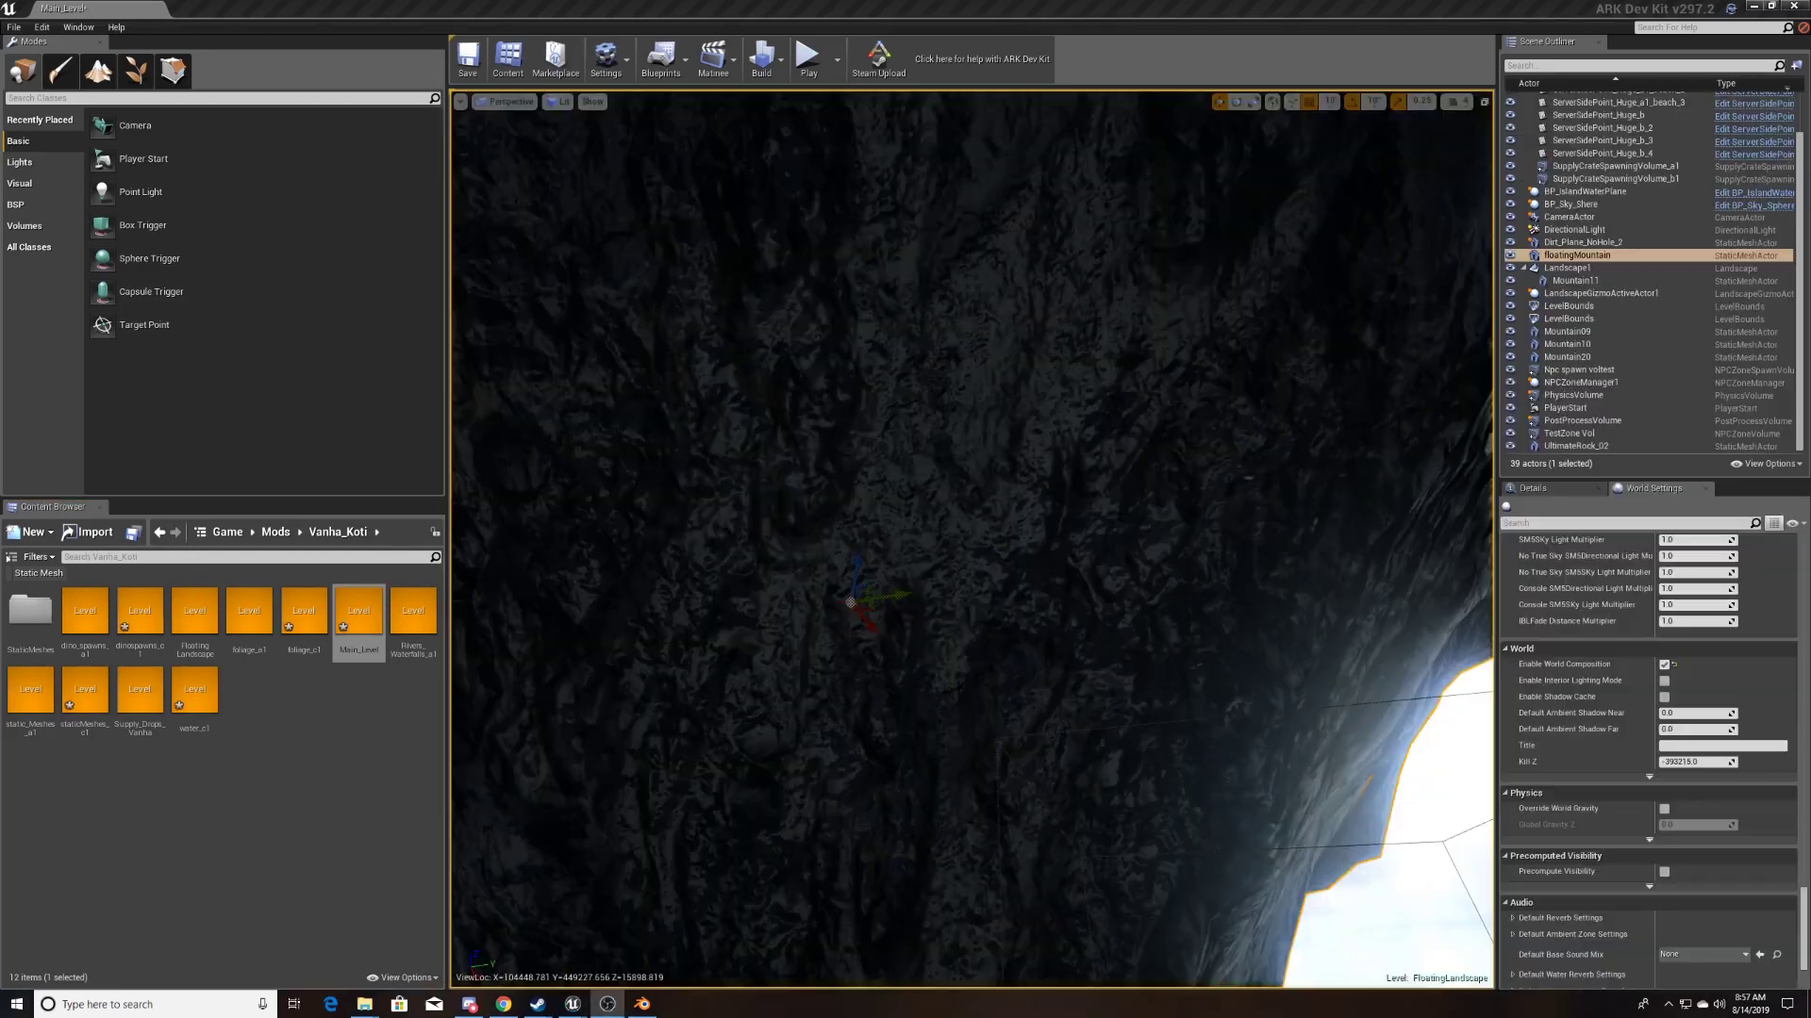
- Fly the viewport camera beneath the floating mountain to see its cave opening
mouse_move(972, 538)
right_mouse_down()
mouse_move(971, 613)
mouse_move(972, 528)
right_mouse_up()
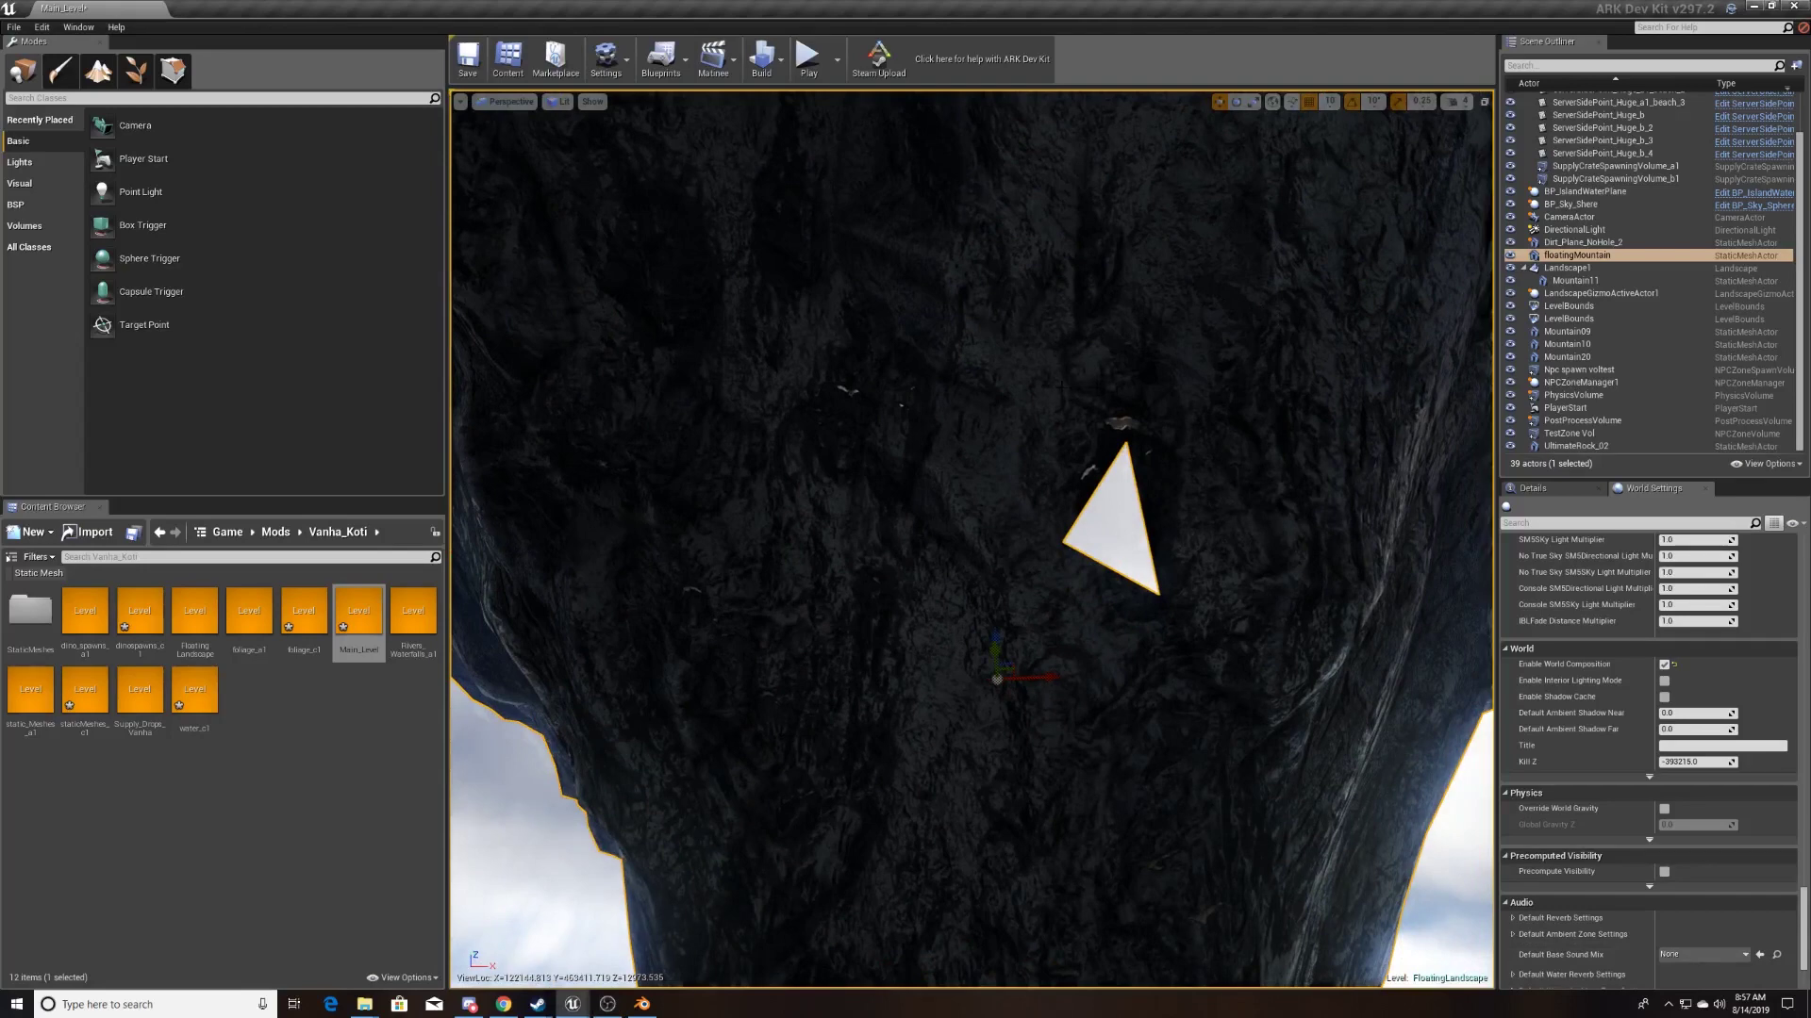
mouse_move(1037, 373)
right_mouse_down()
mouse_move(1037, 417)
mouse_move(1037, 235)
mouse_move(1042, 716)
mouse_move(1042, 565)
right_mouse_up()
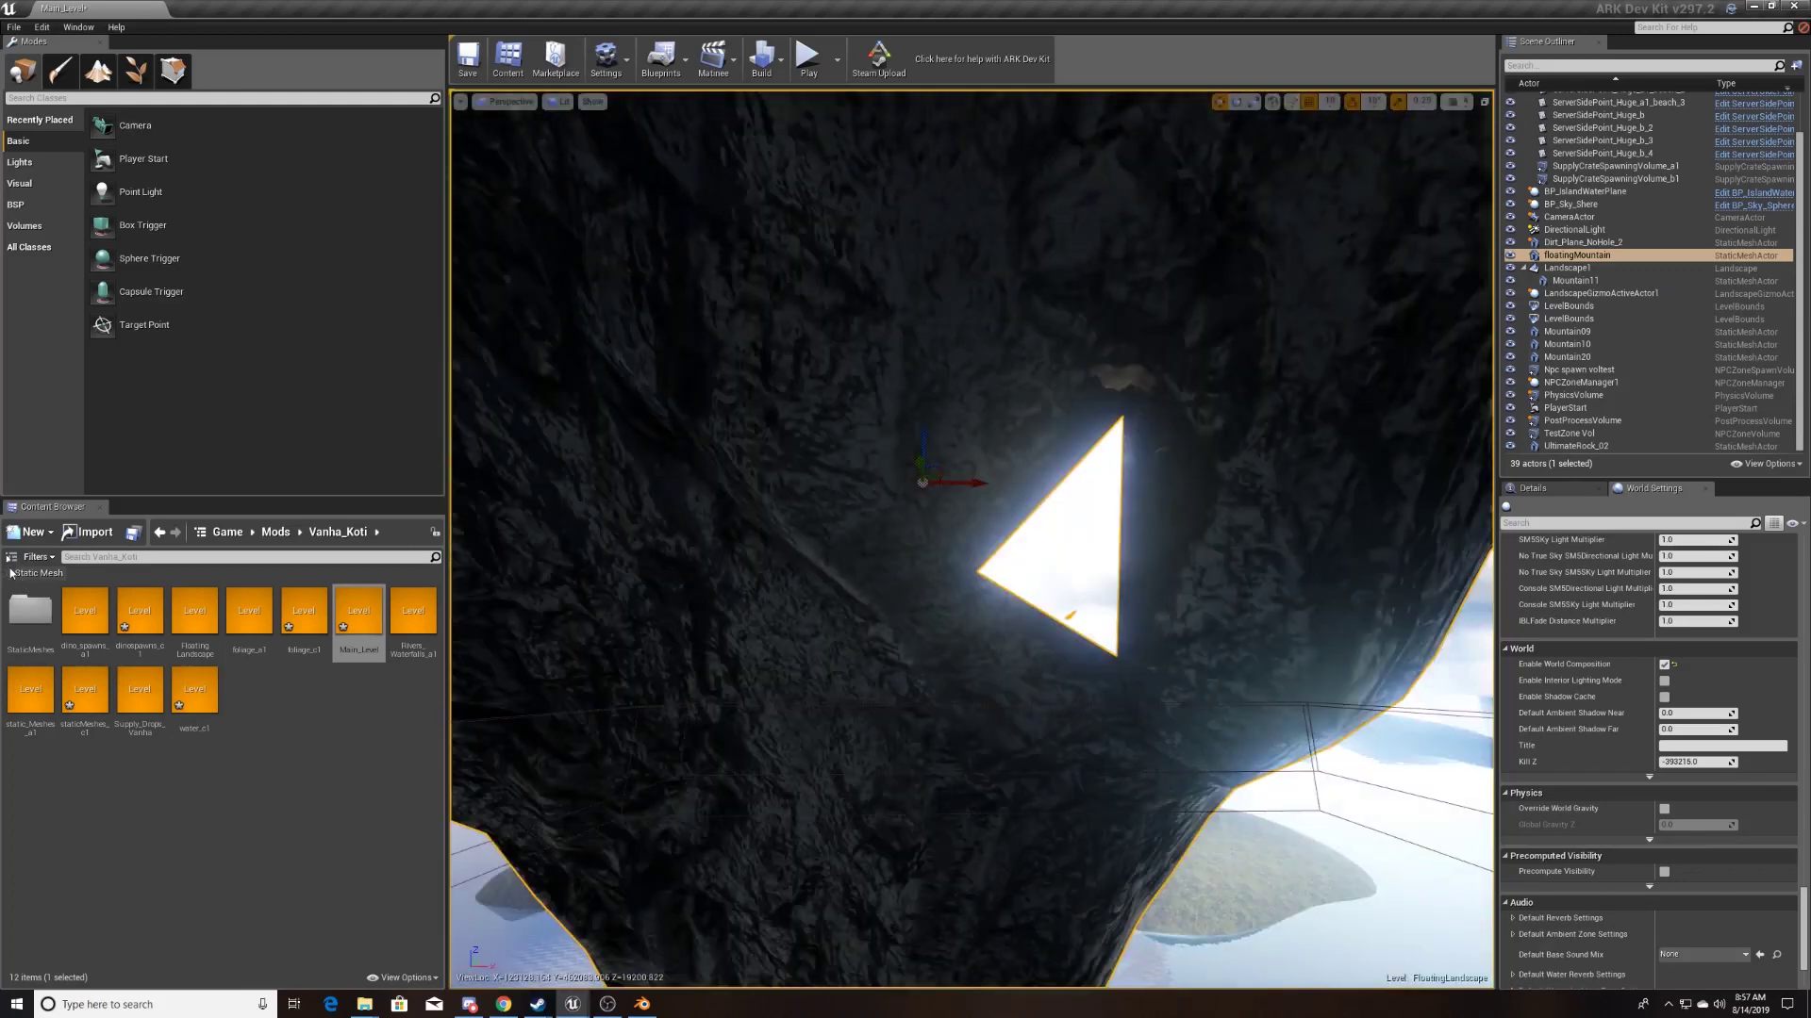
- Filter static meshes by 'caverock' and preview the SM_CaveRocks_Medium_A mesh
left_click(9, 575)
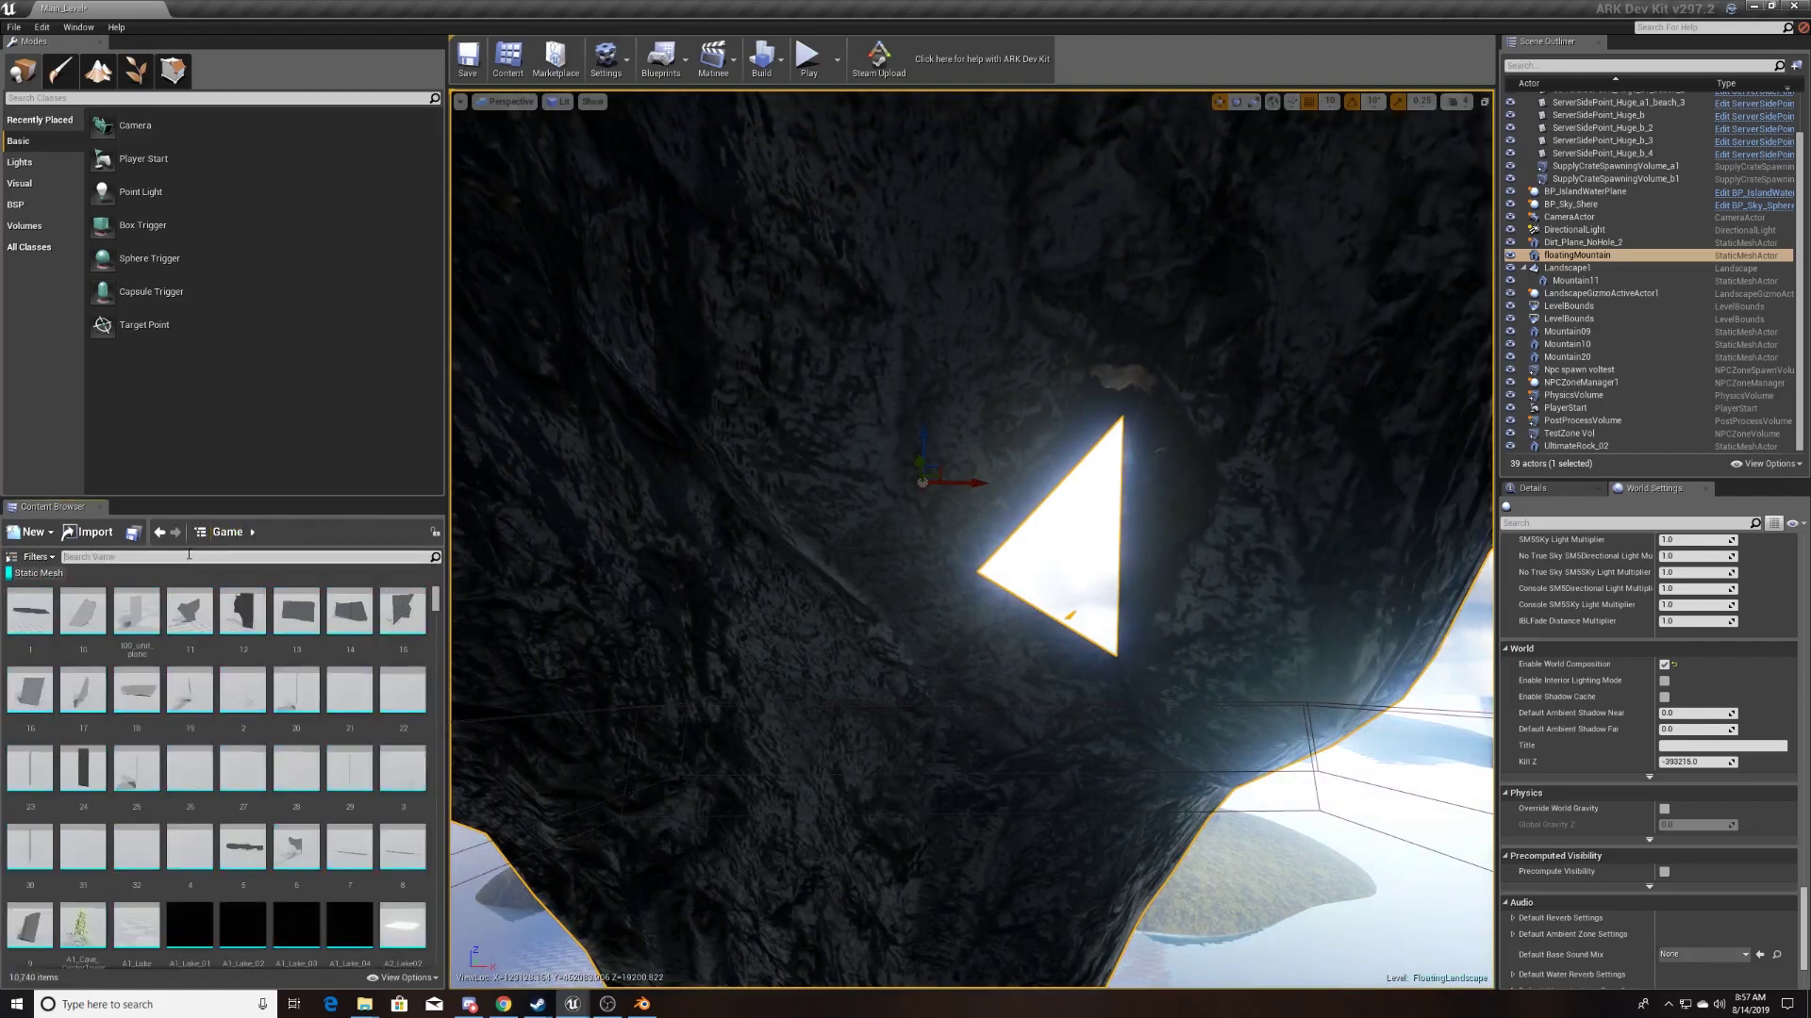
type("cave")
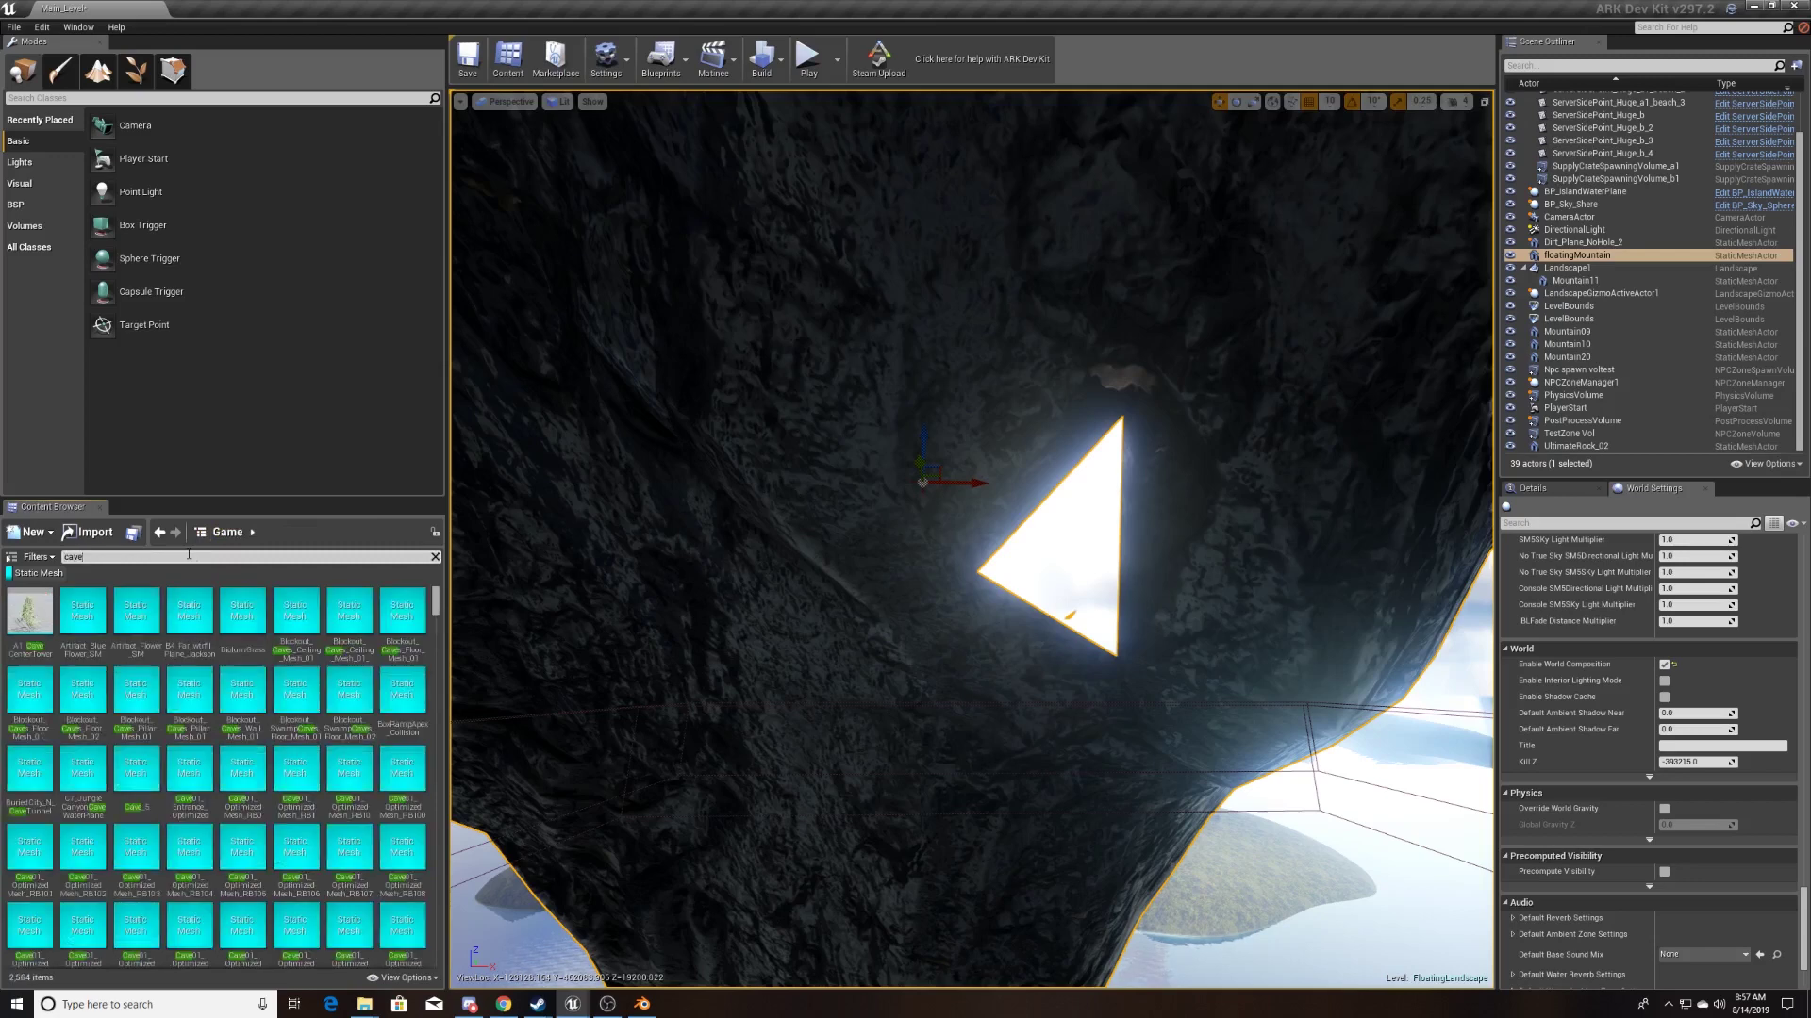
type("rock")
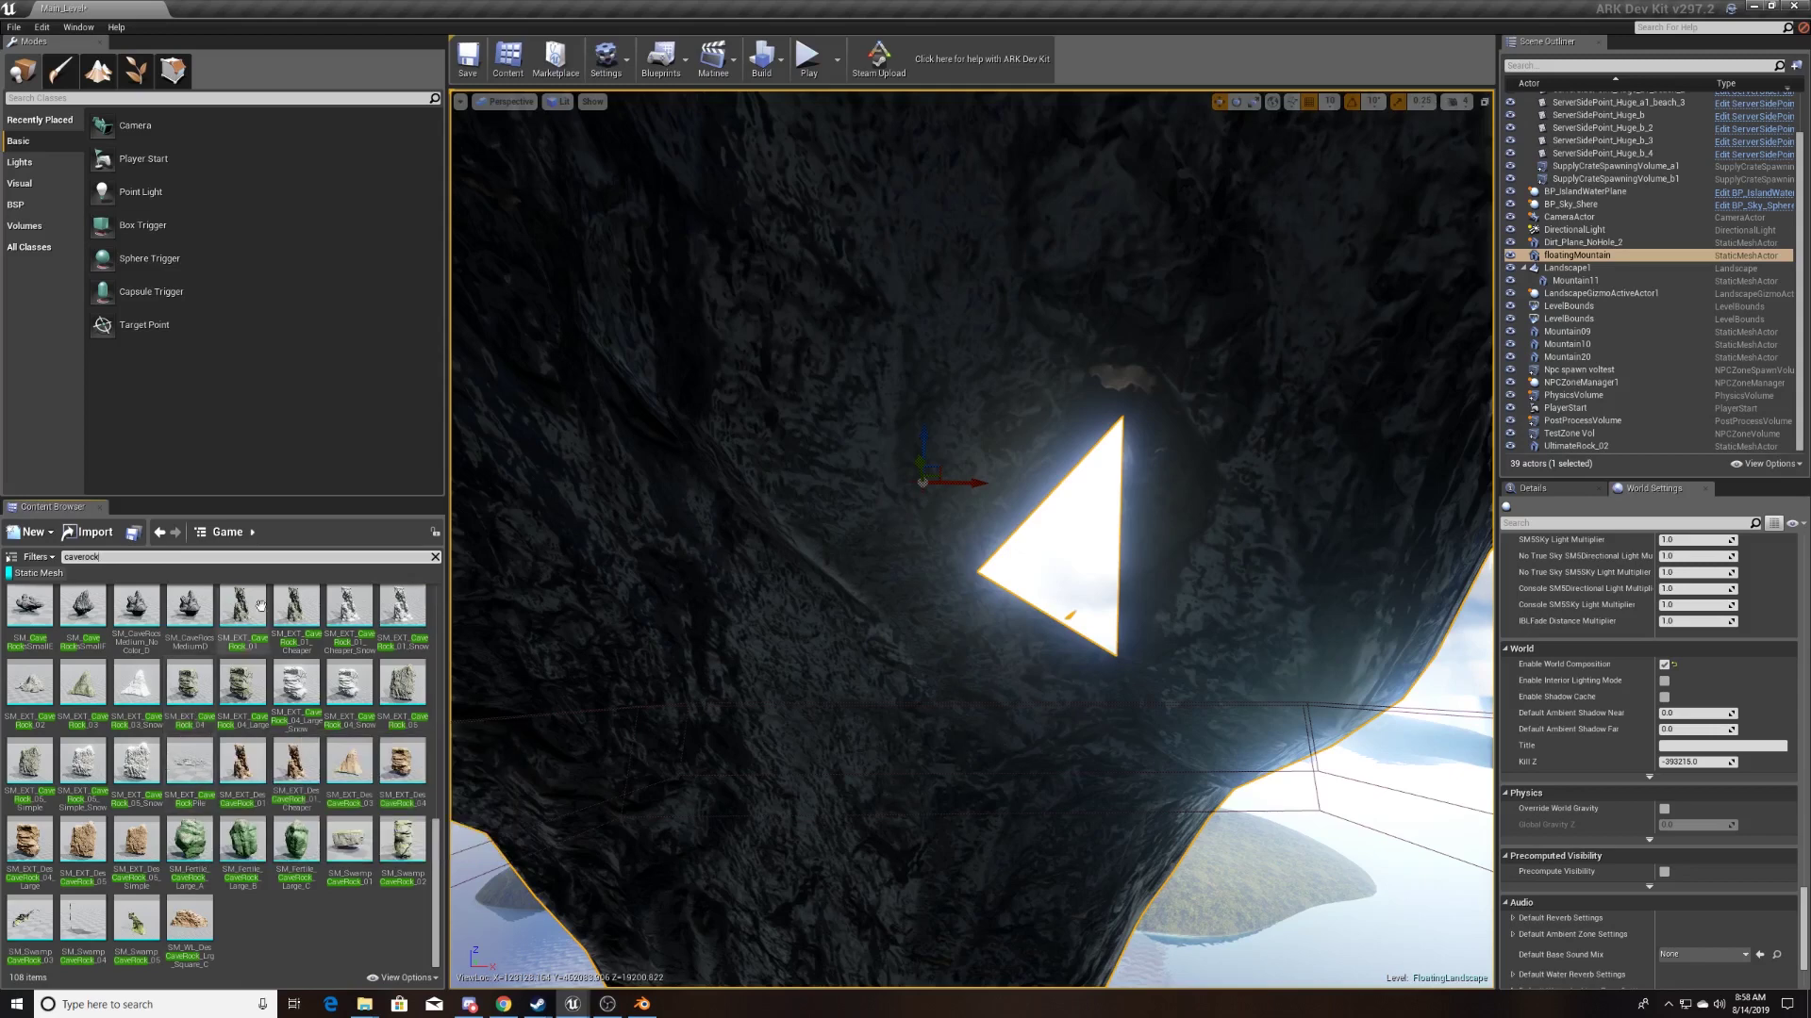
scroll(241, 740, "up", 1)
scroll(241, 741, "up", 3)
scroll(242, 740, "up", 2)
scroll(242, 740, "up", 3)
scroll(242, 737, "up", 5)
left_click(198, 719)
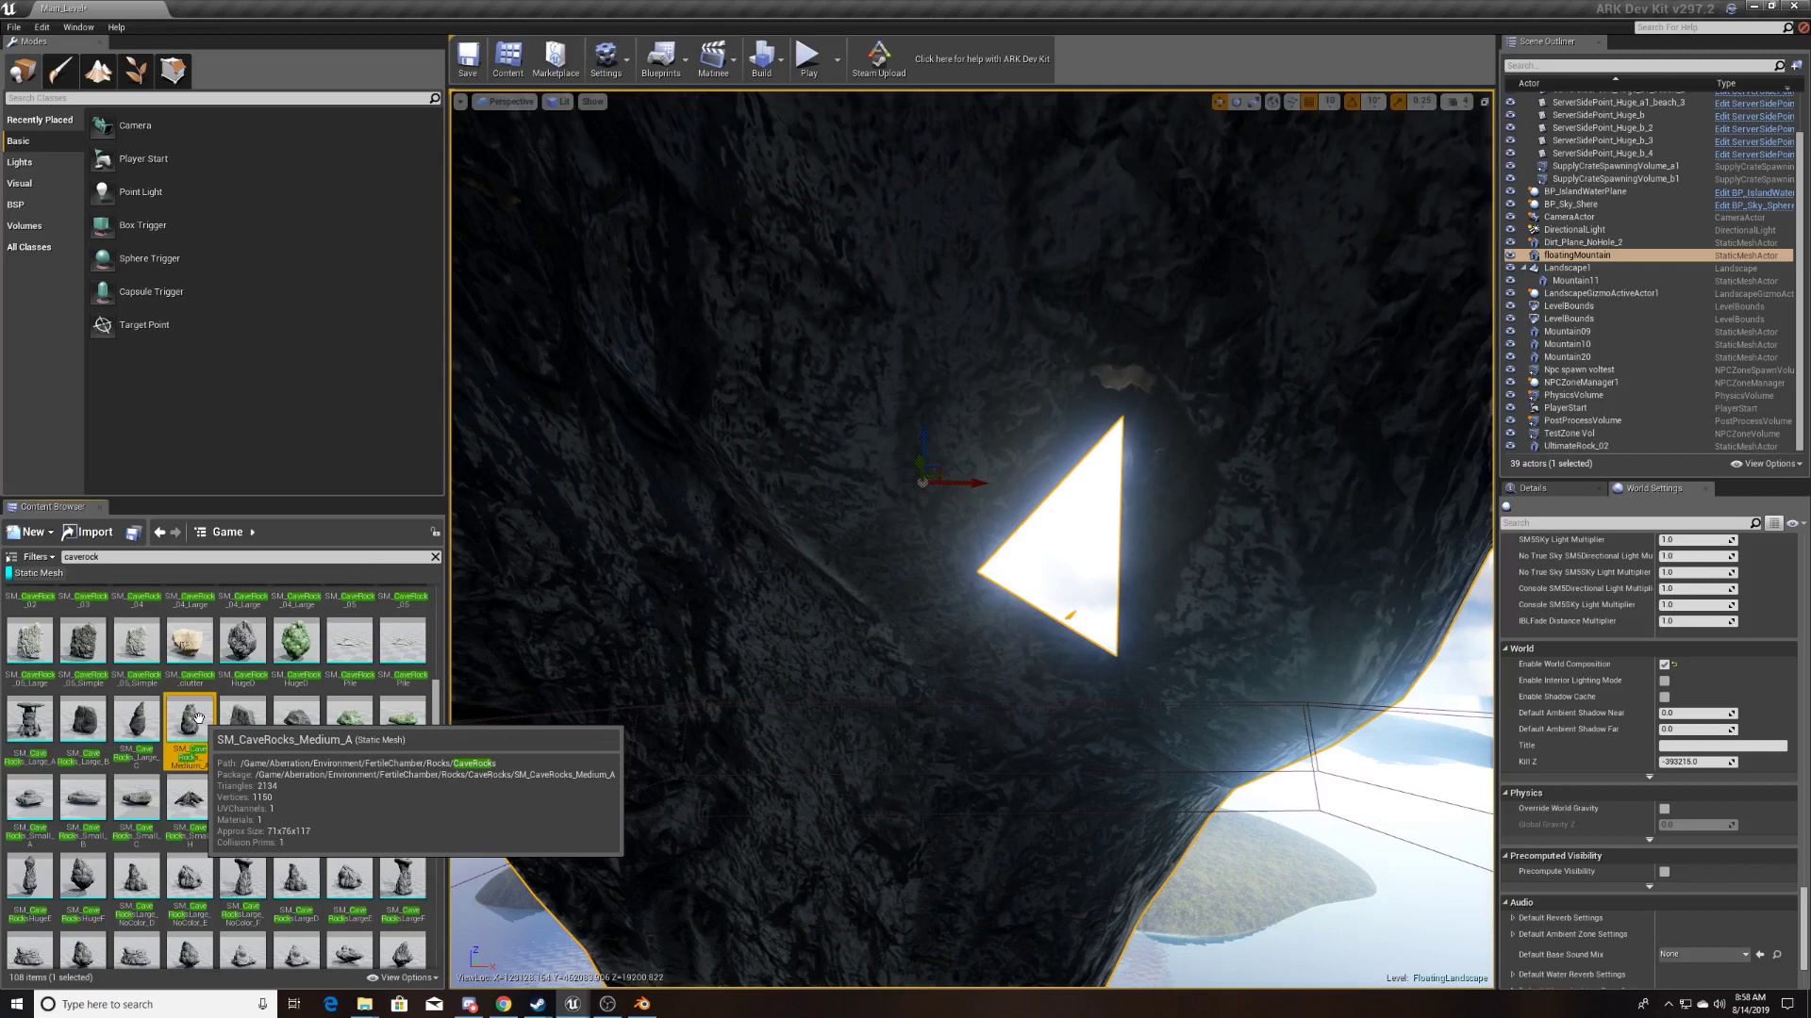
double_click(198, 719)
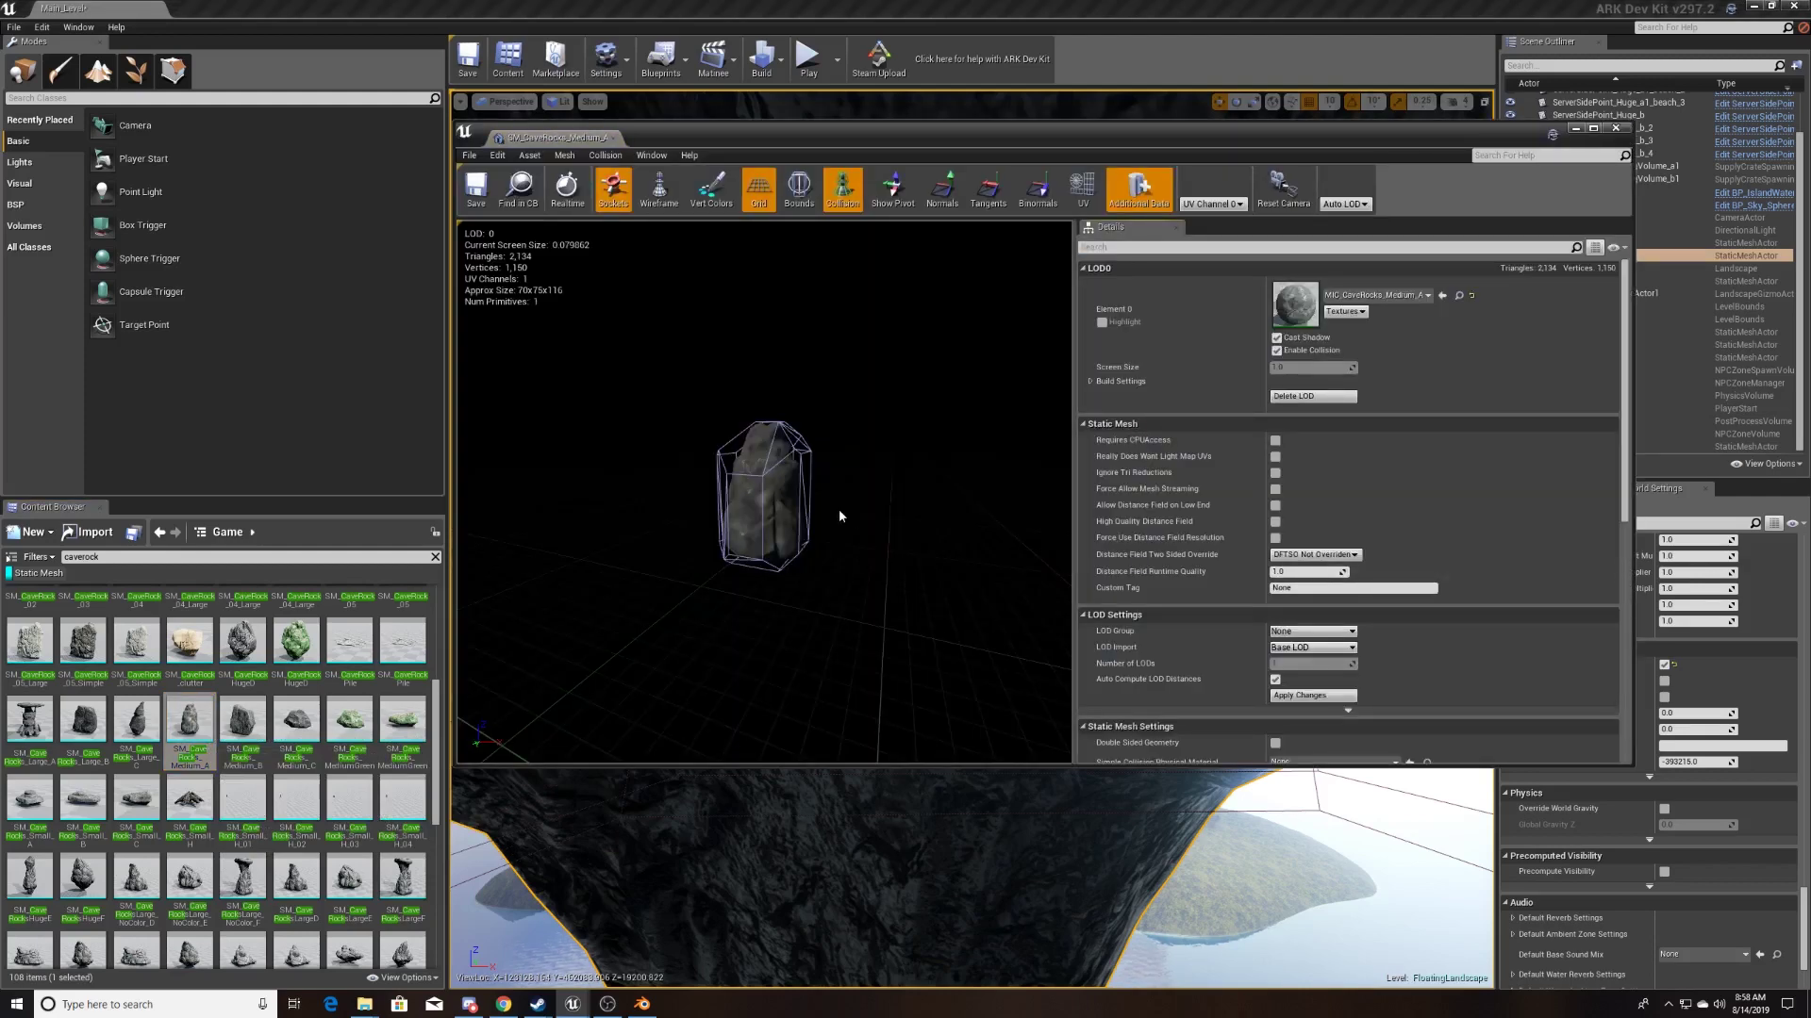
left_click(188, 722)
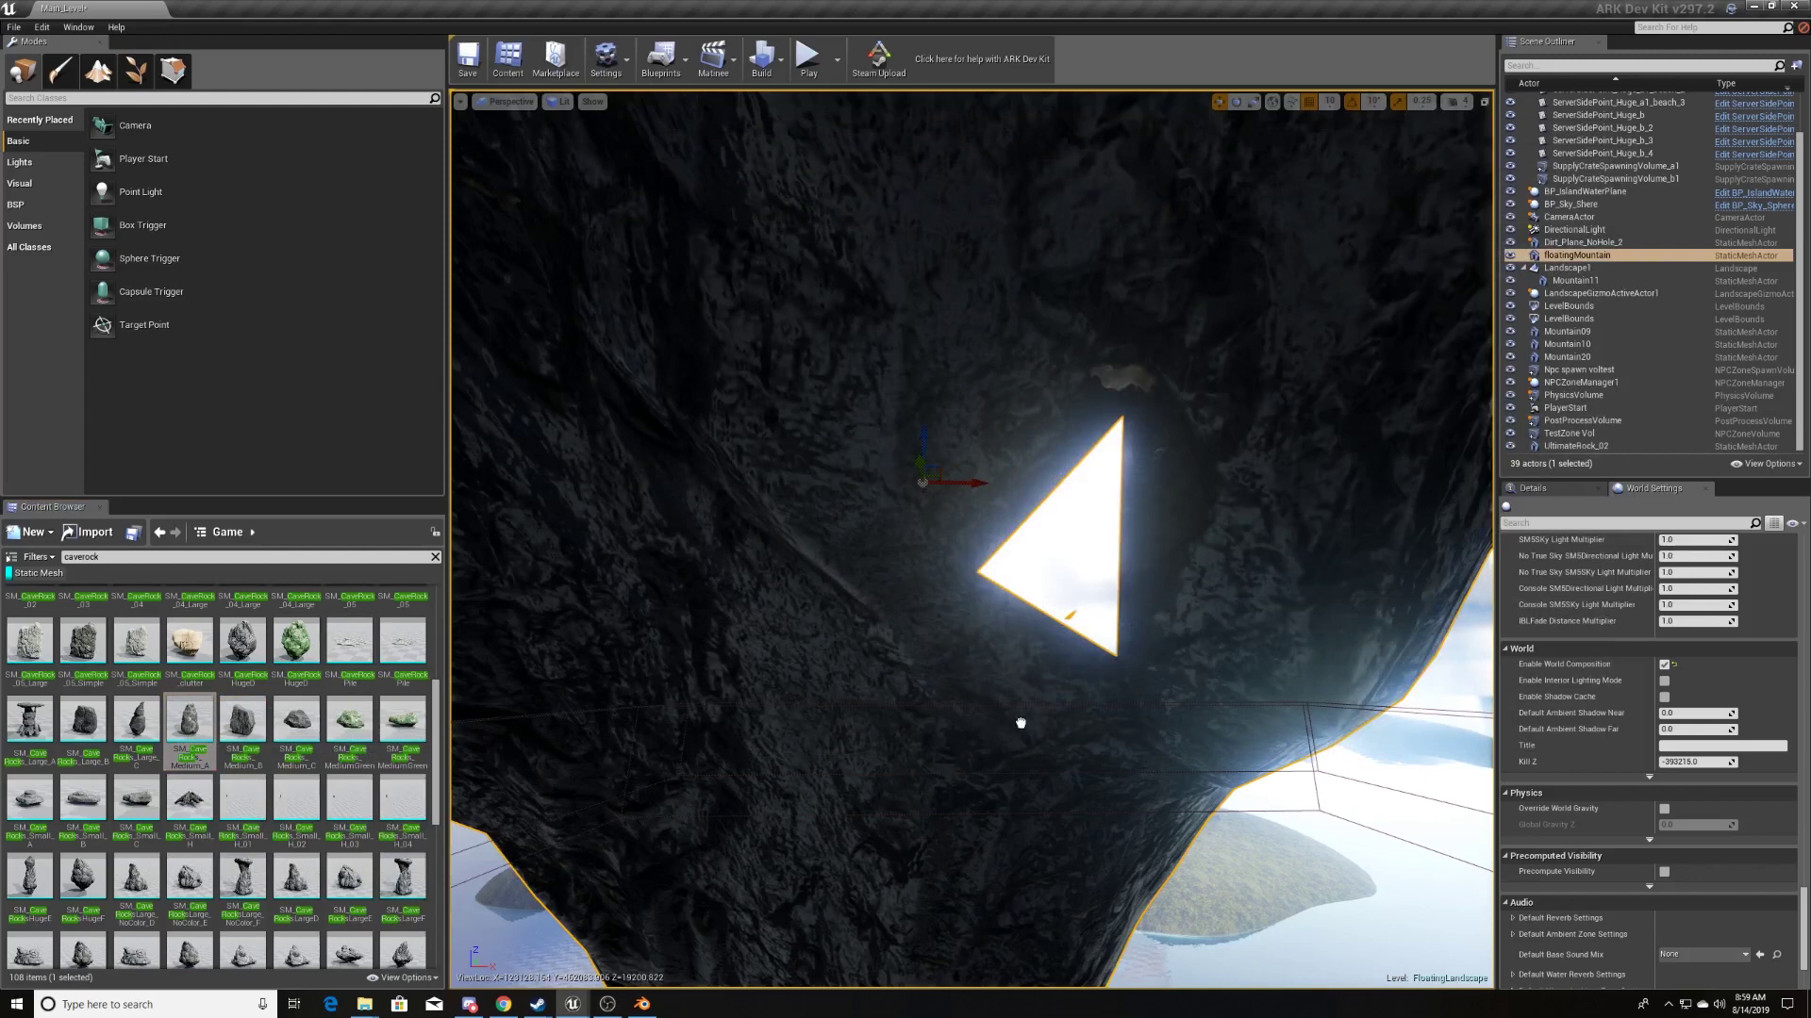
- Place SM_CaveRocks_Medium_A at the cave opening and move it sideways
left_click_drag(990, 596, 1051, 693)
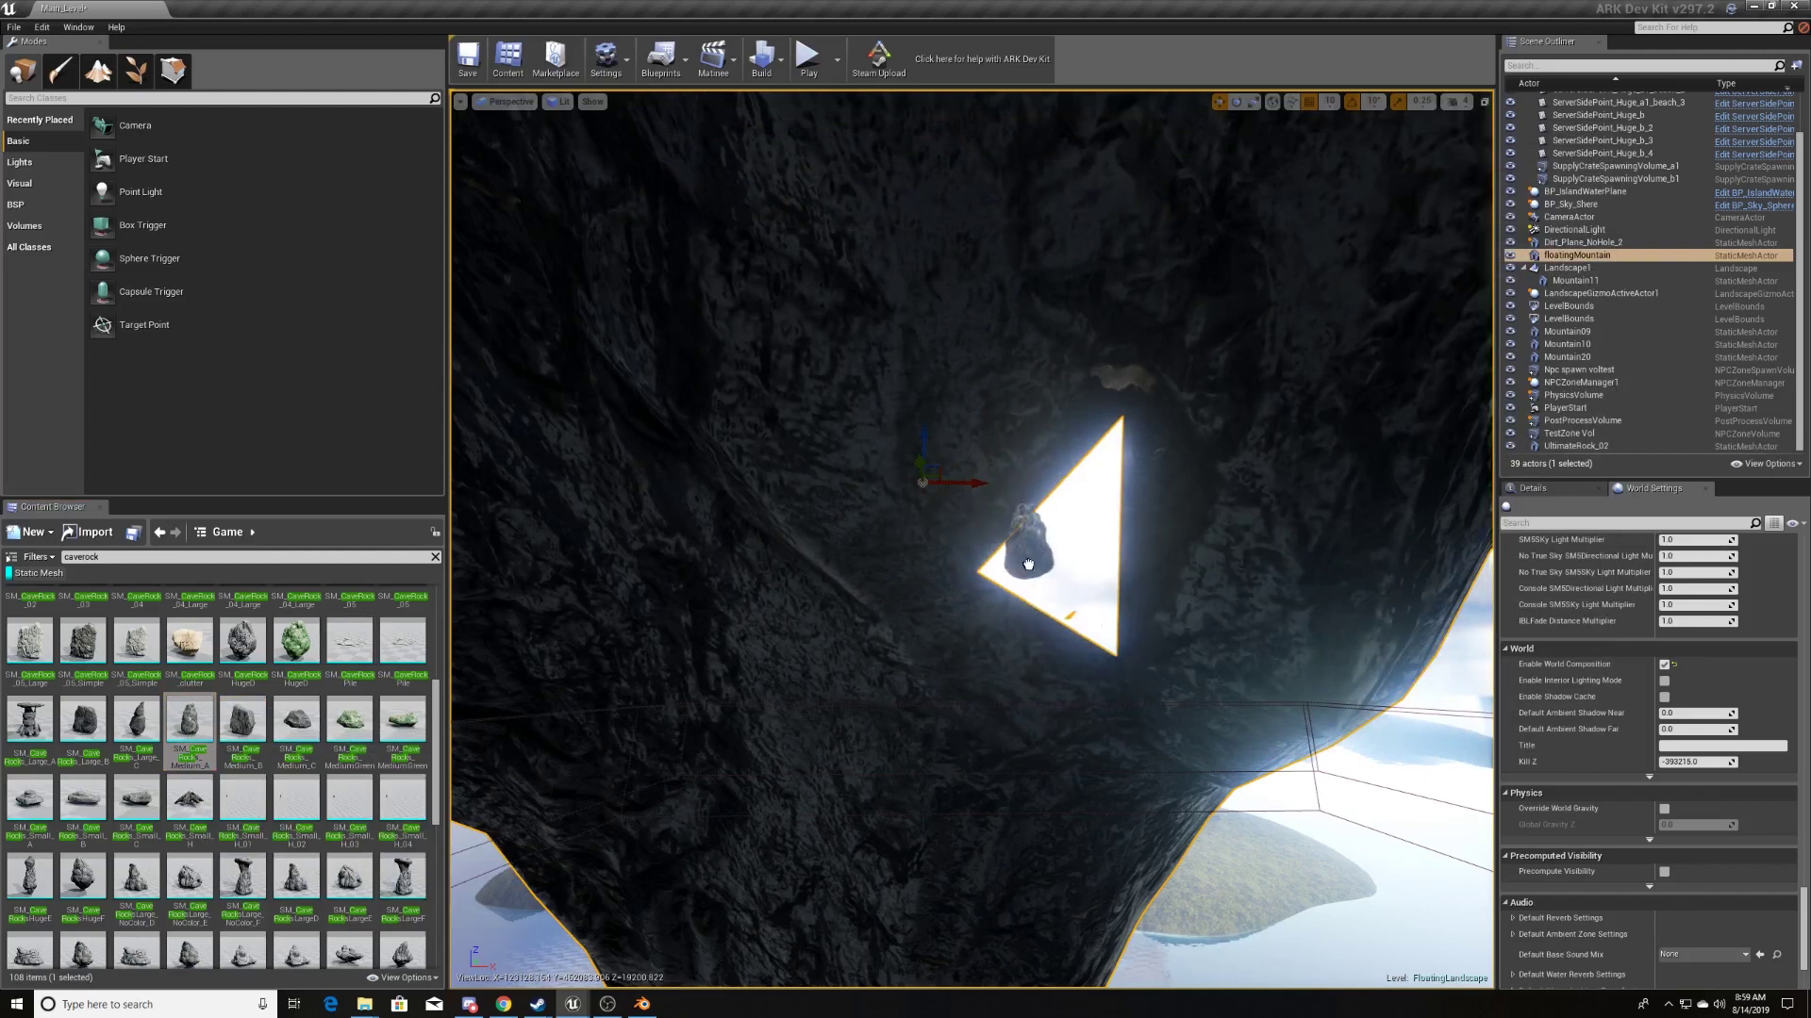
left_click_drag(1026, 563, 1025, 591)
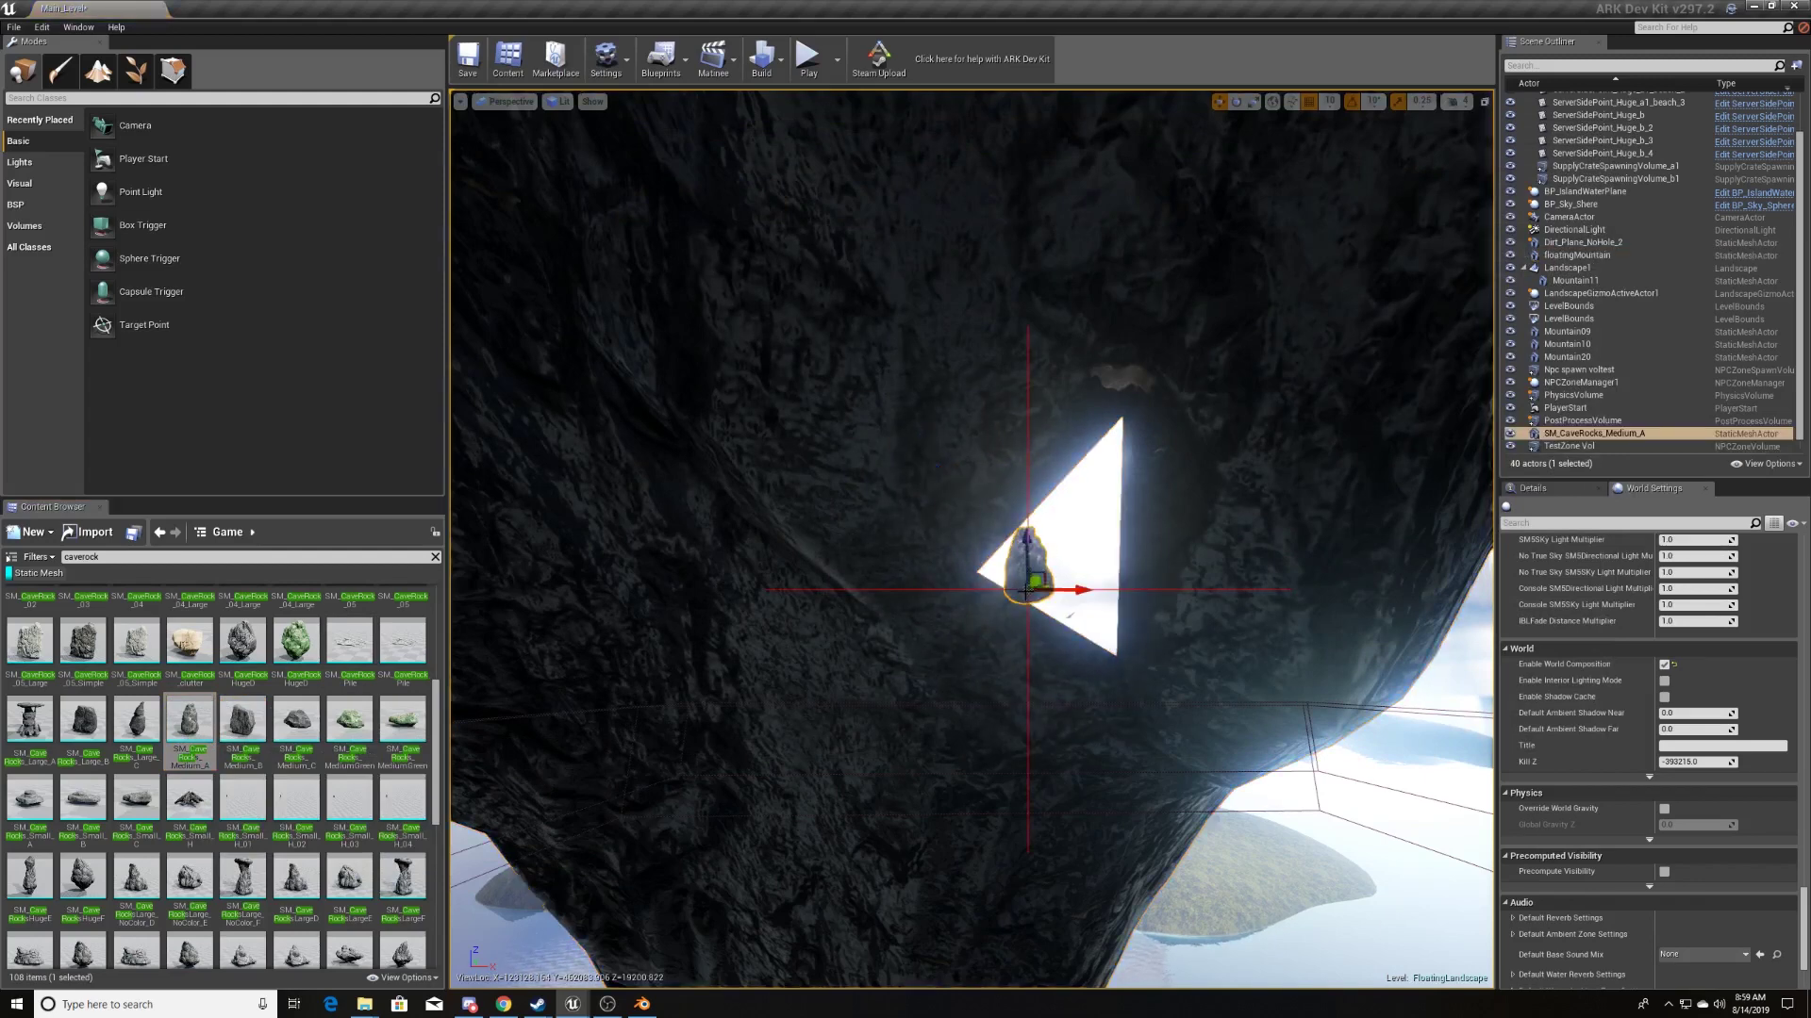
scroll(1025, 591, "up", 5)
scroll(1025, 592, "down", 5)
scroll(1025, 566, "down", 5)
scroll(1024, 540, "down", 3)
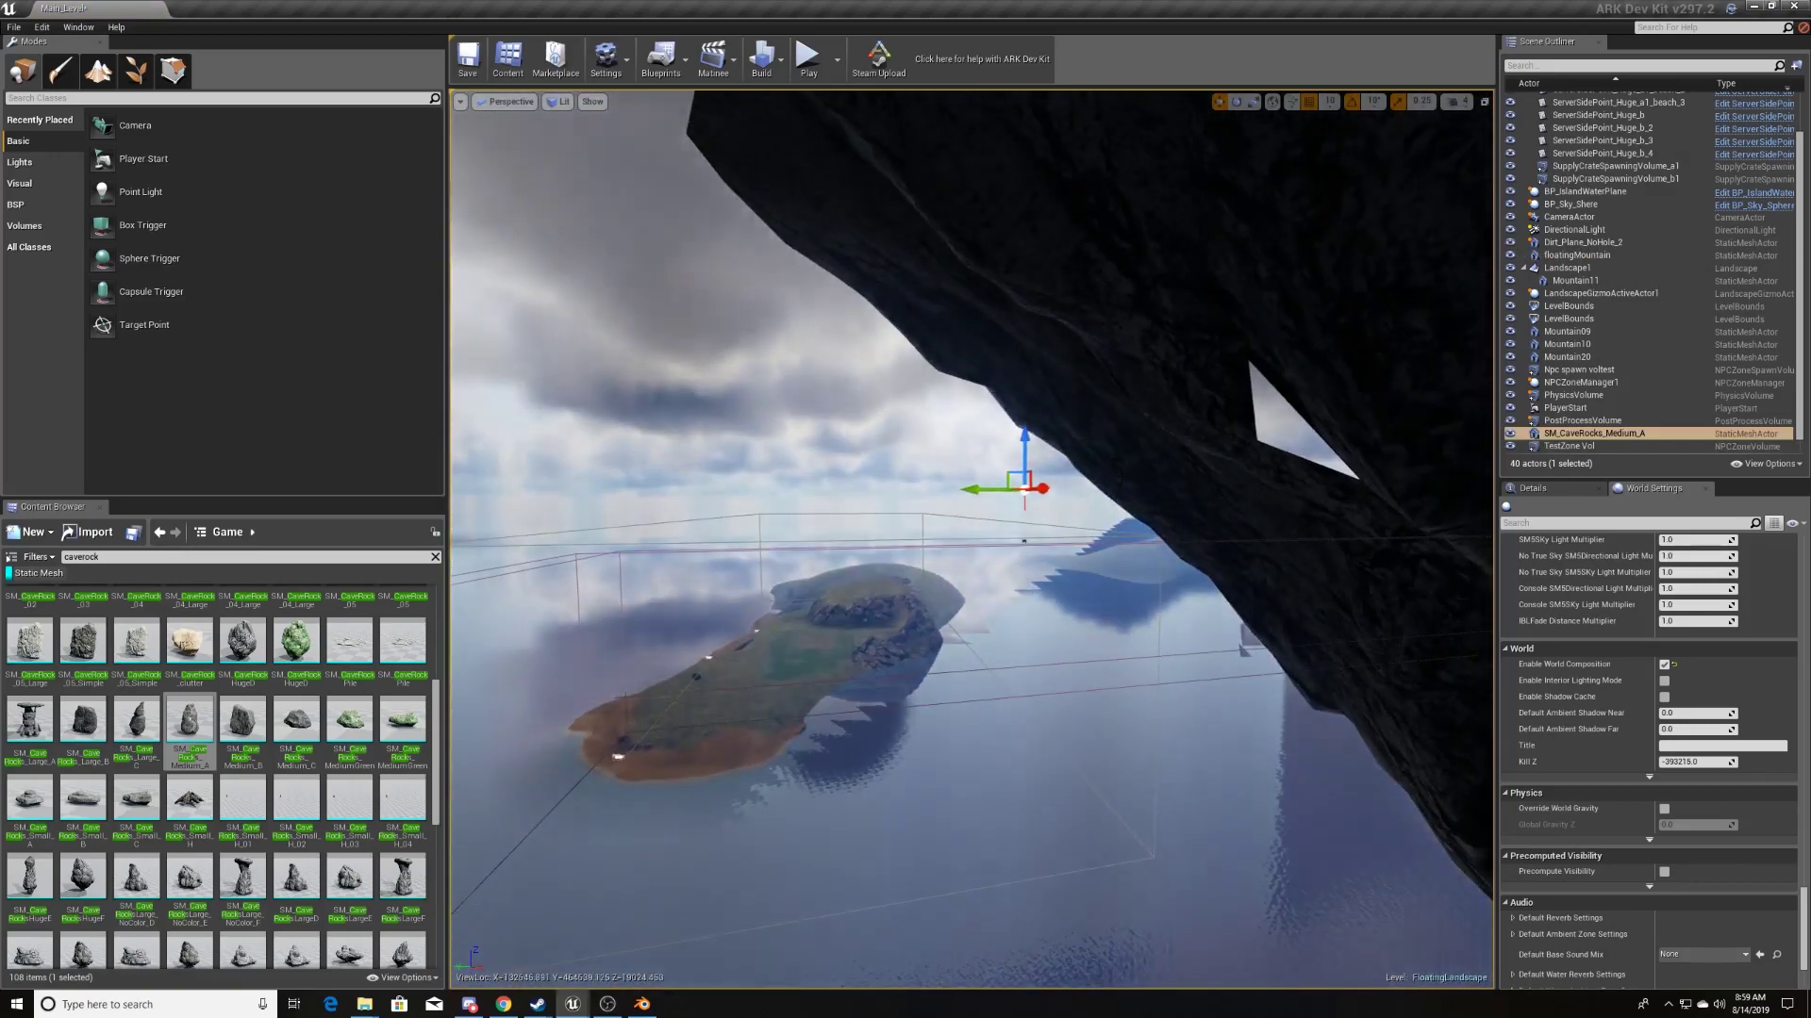
left_click_drag(969, 492, 1090, 492)
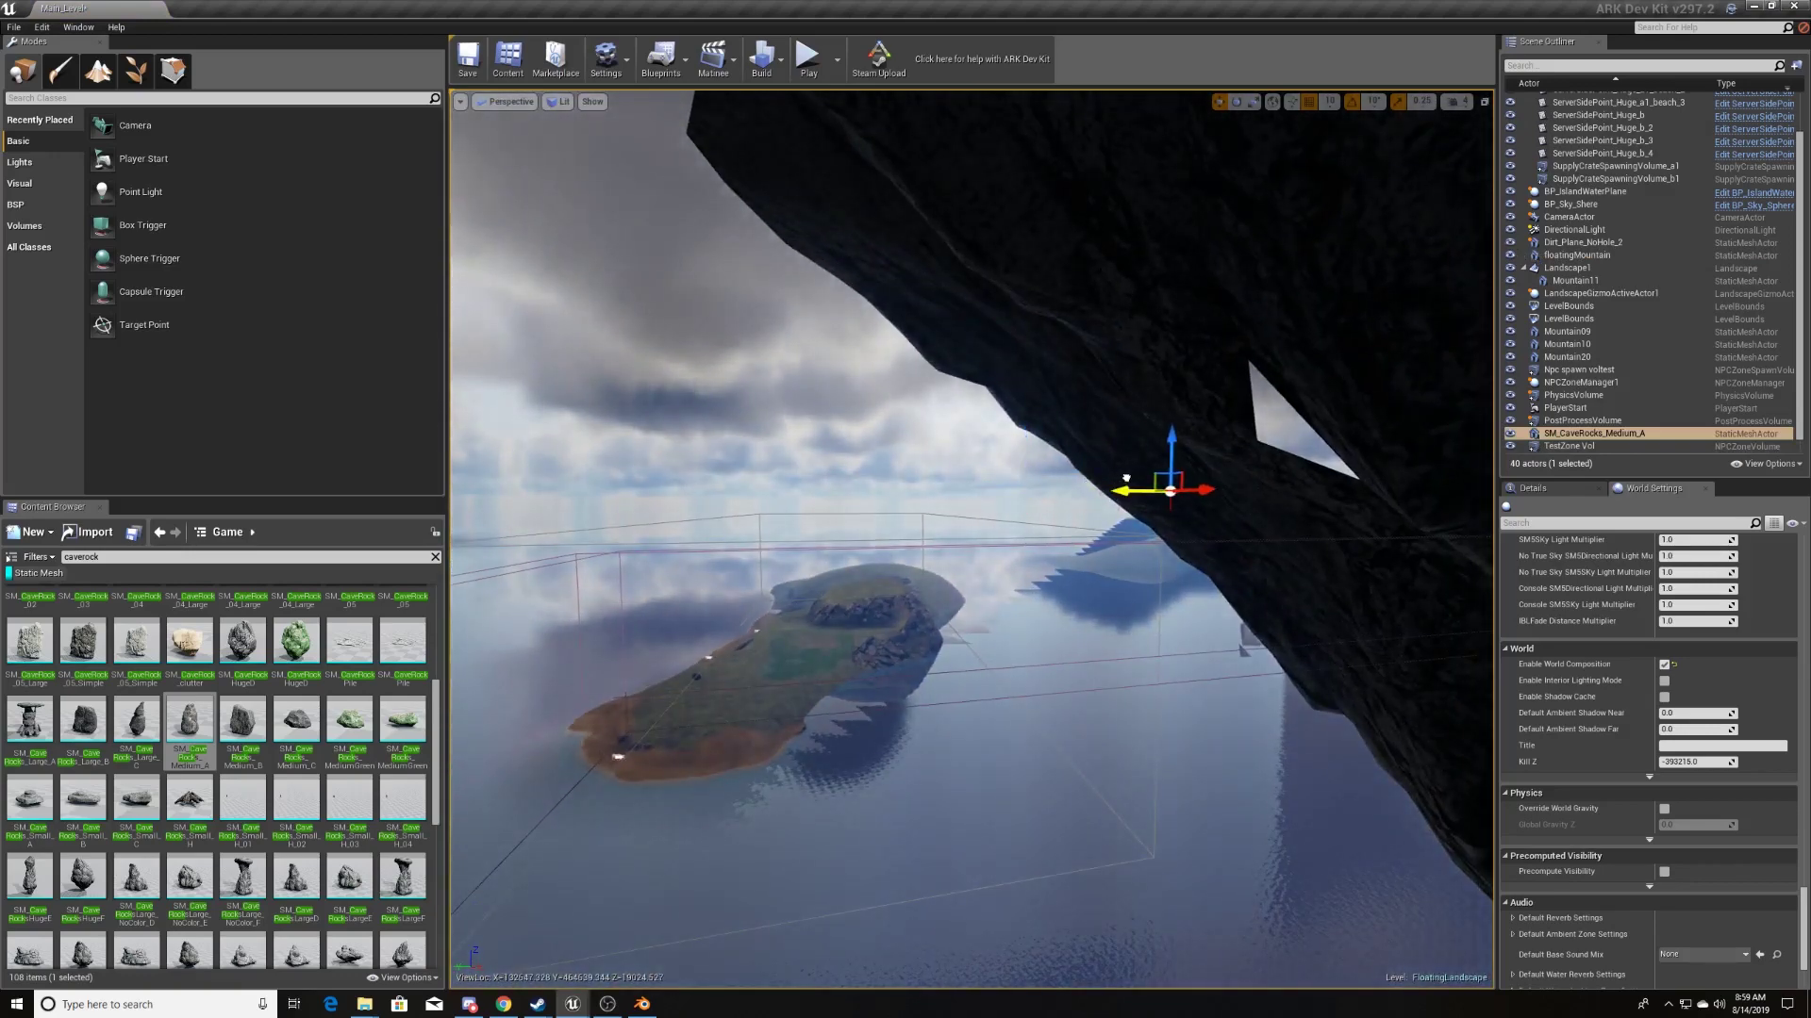
scroll(1090, 492, "up", 5)
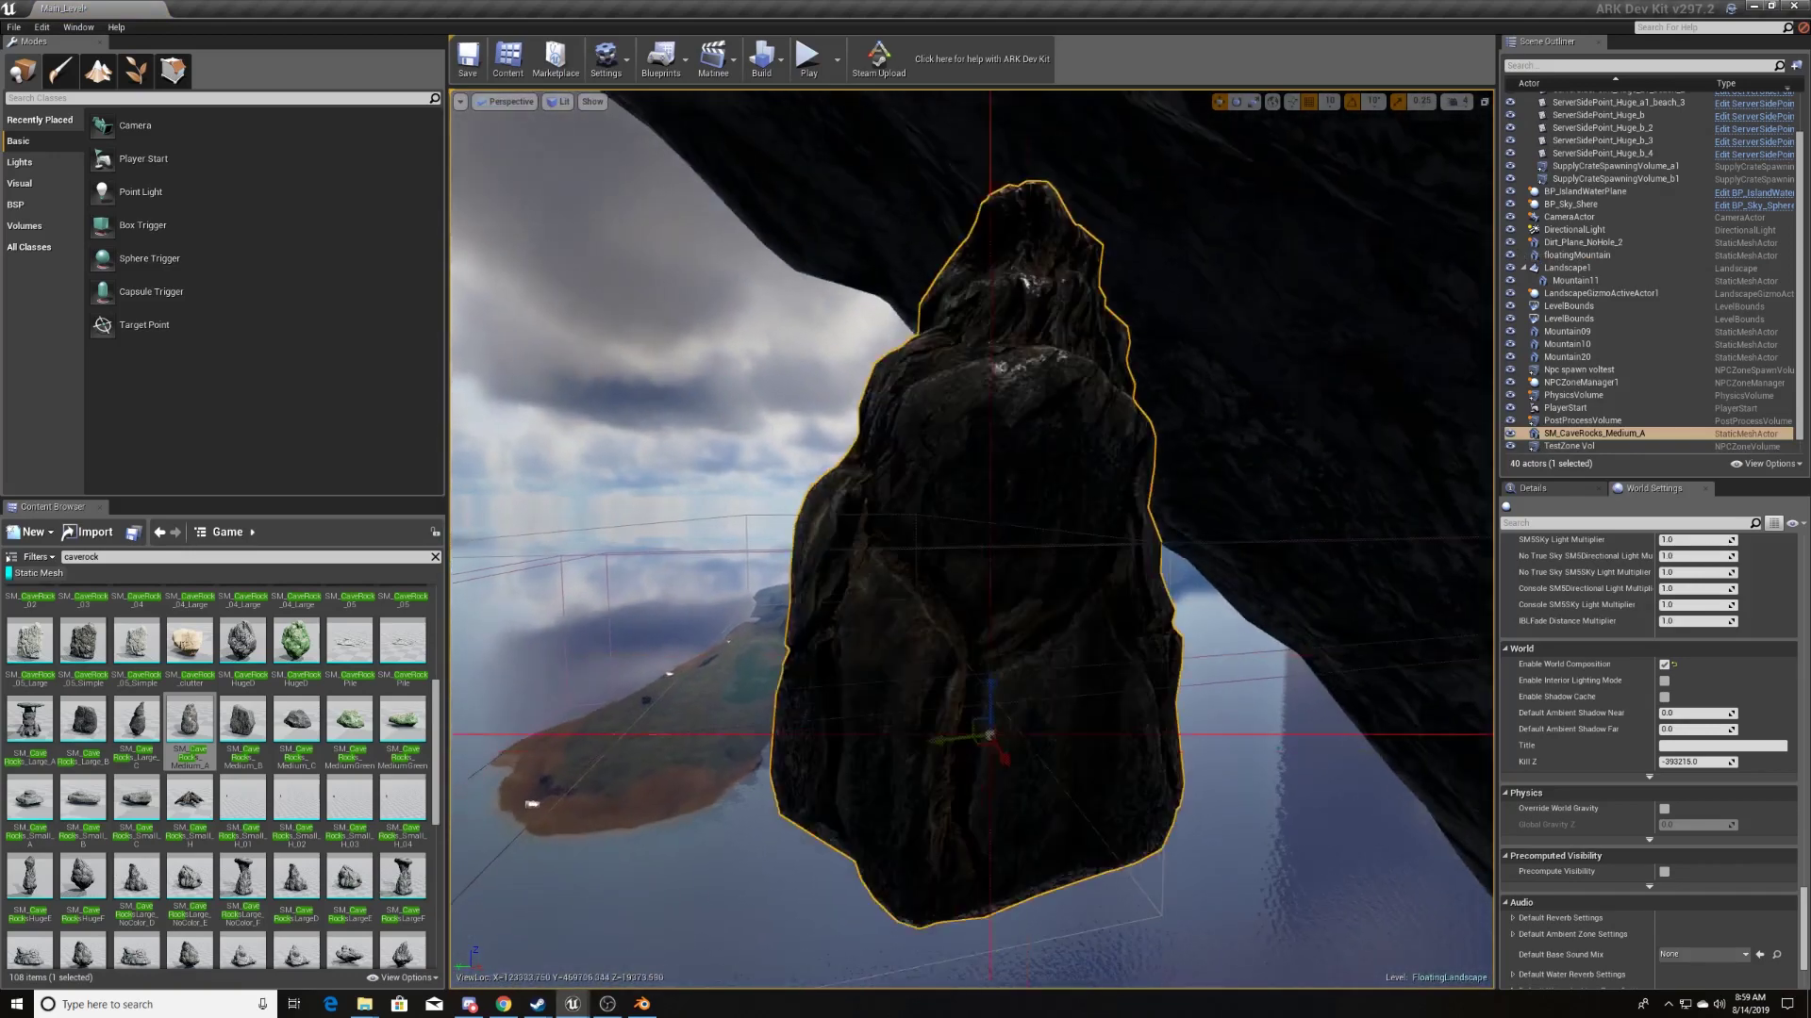
scroll(1090, 492, "down", 5)
key("f")
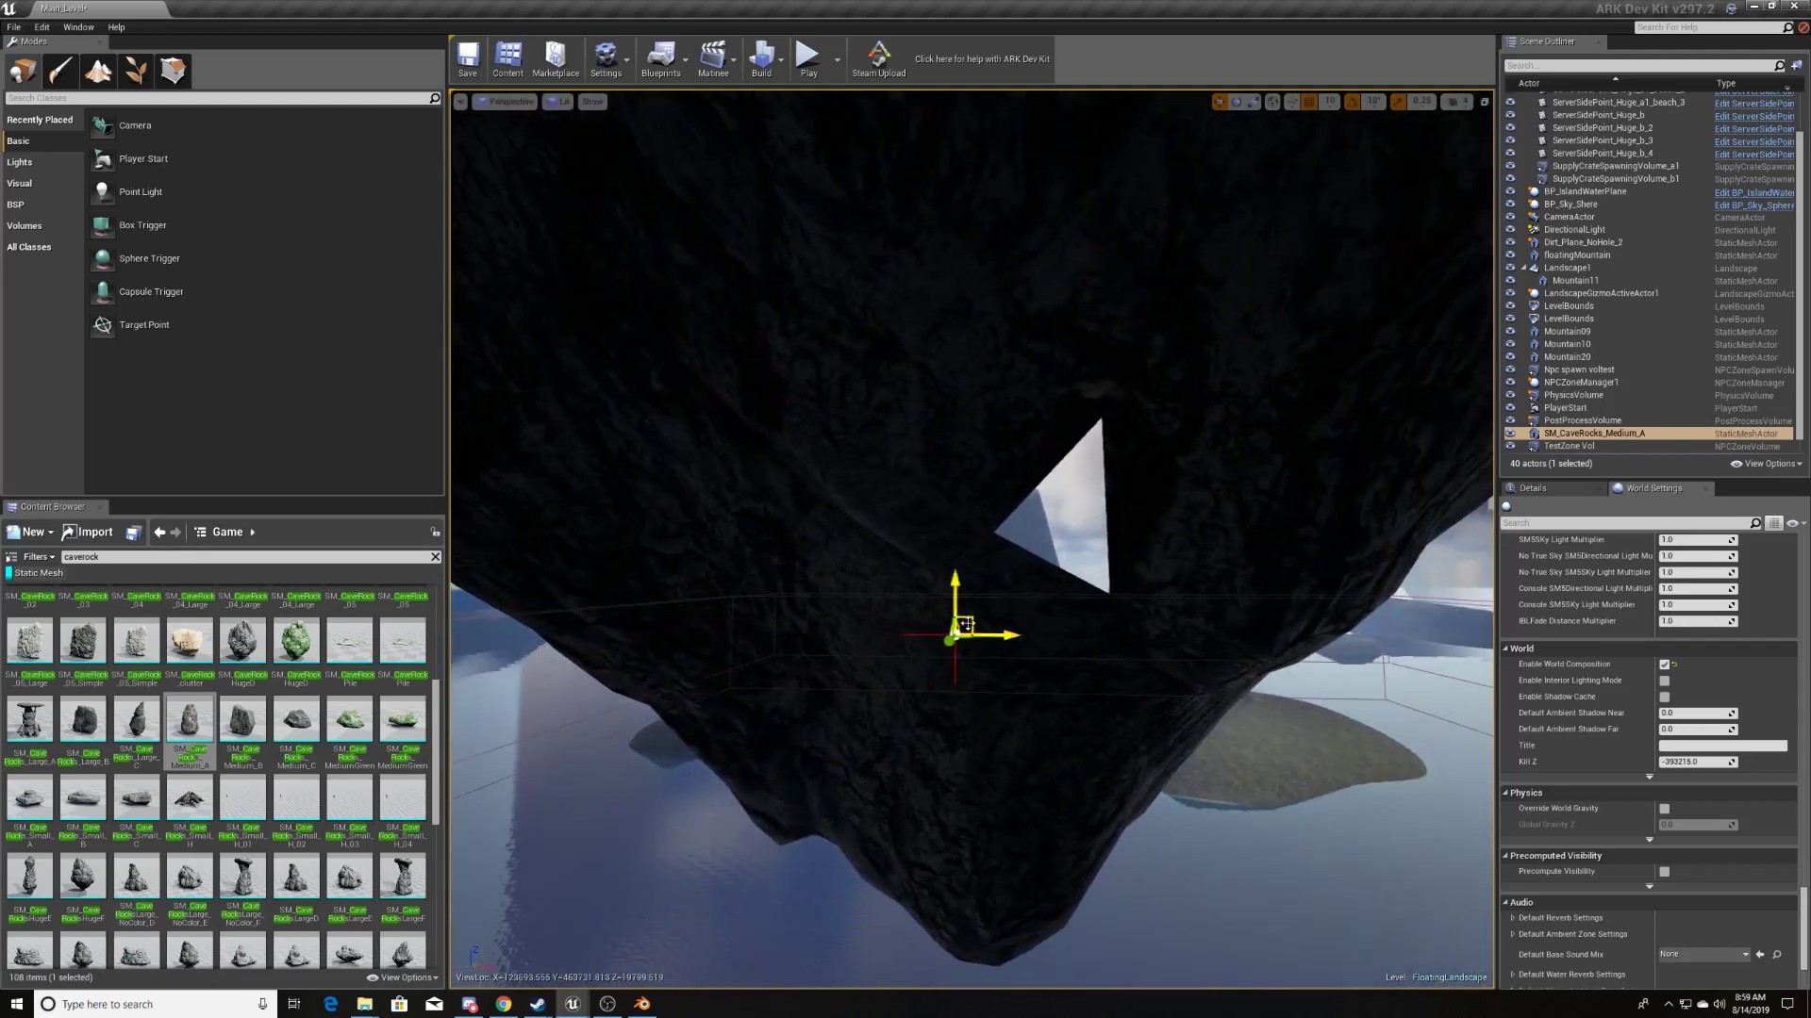
- Fine-tune the rock's position along Y and X inside the mountain's hollow
left_click_drag(961, 606, 987, 577)
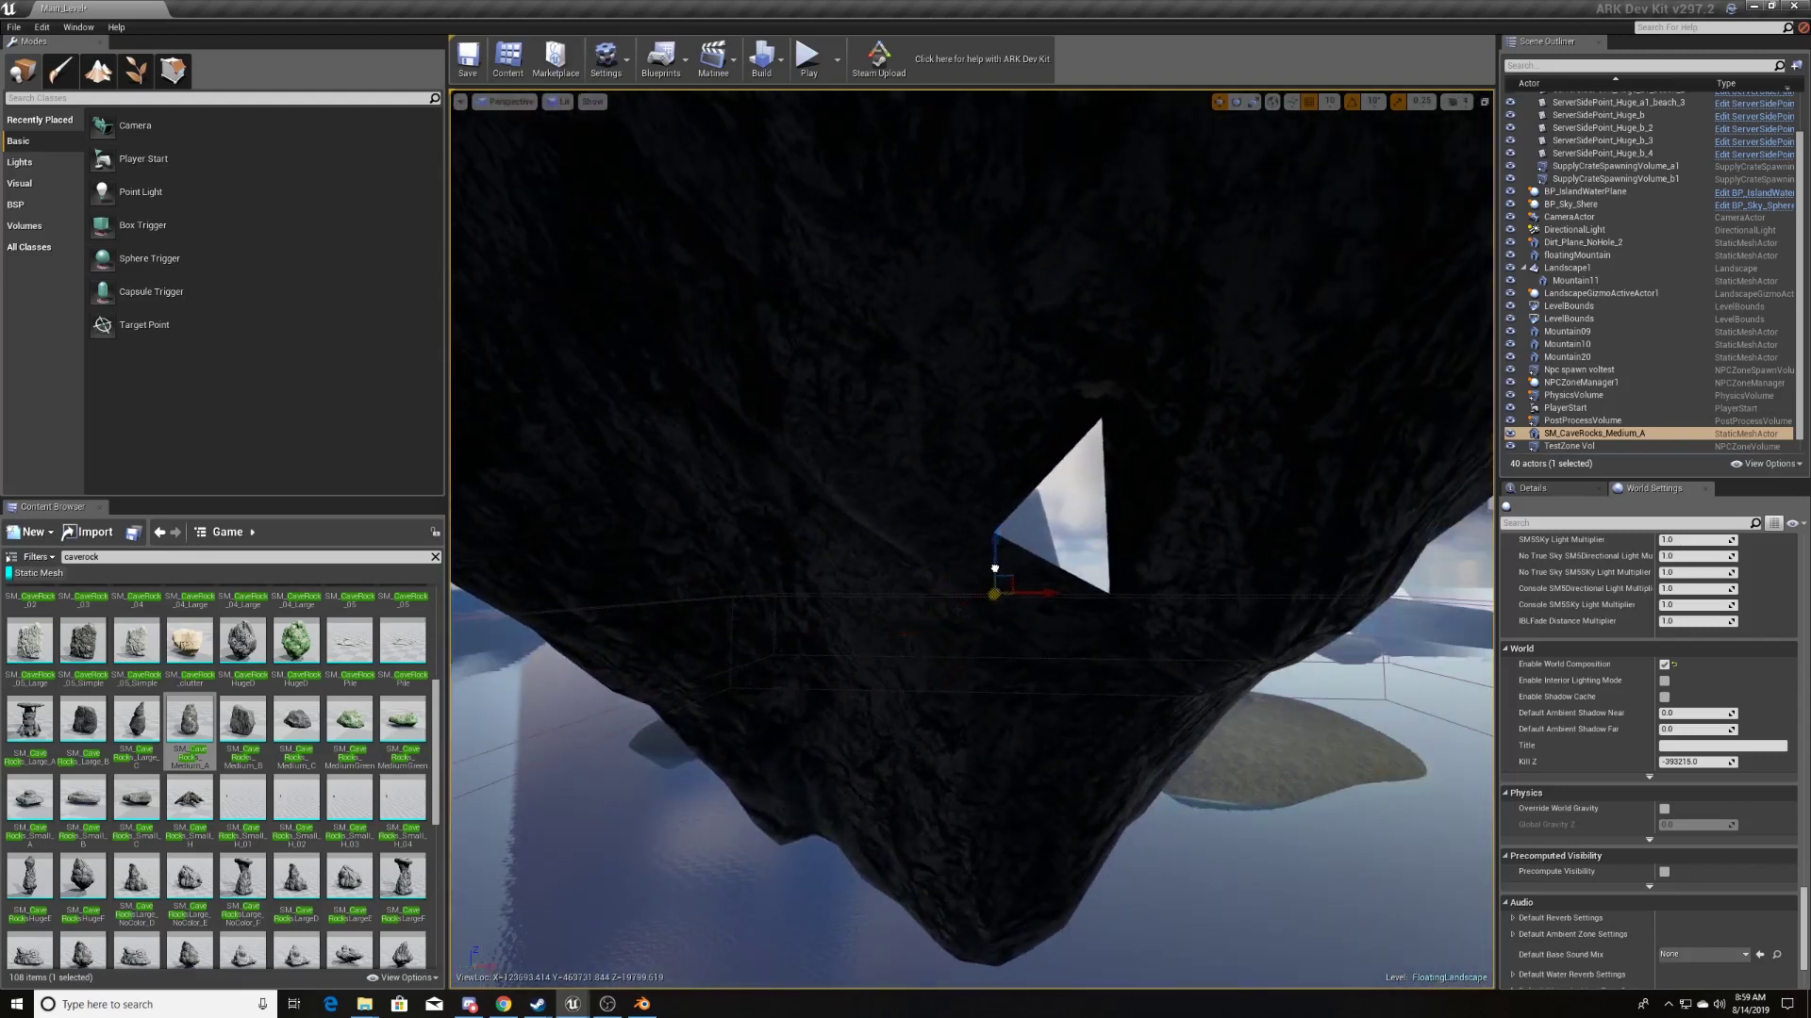
scroll(987, 577, "down", 5)
scroll(987, 577, "up", 5)
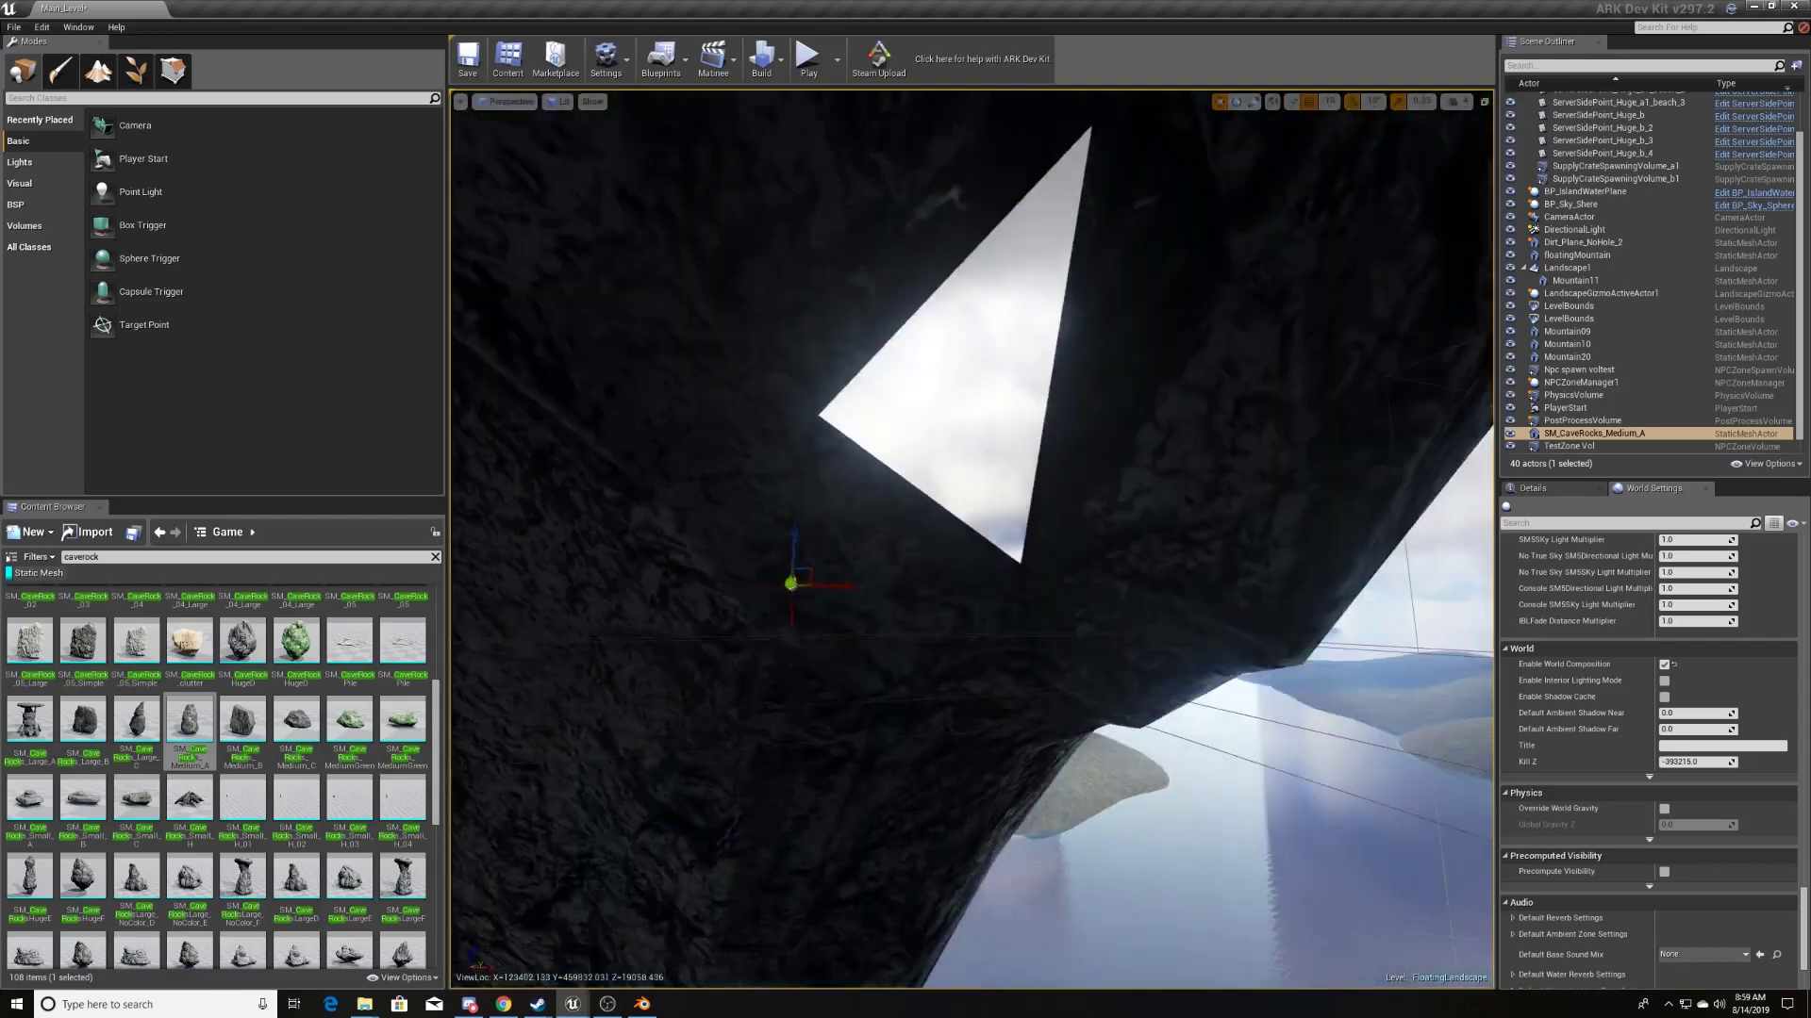
right_click_drag(987, 577, 800, 523)
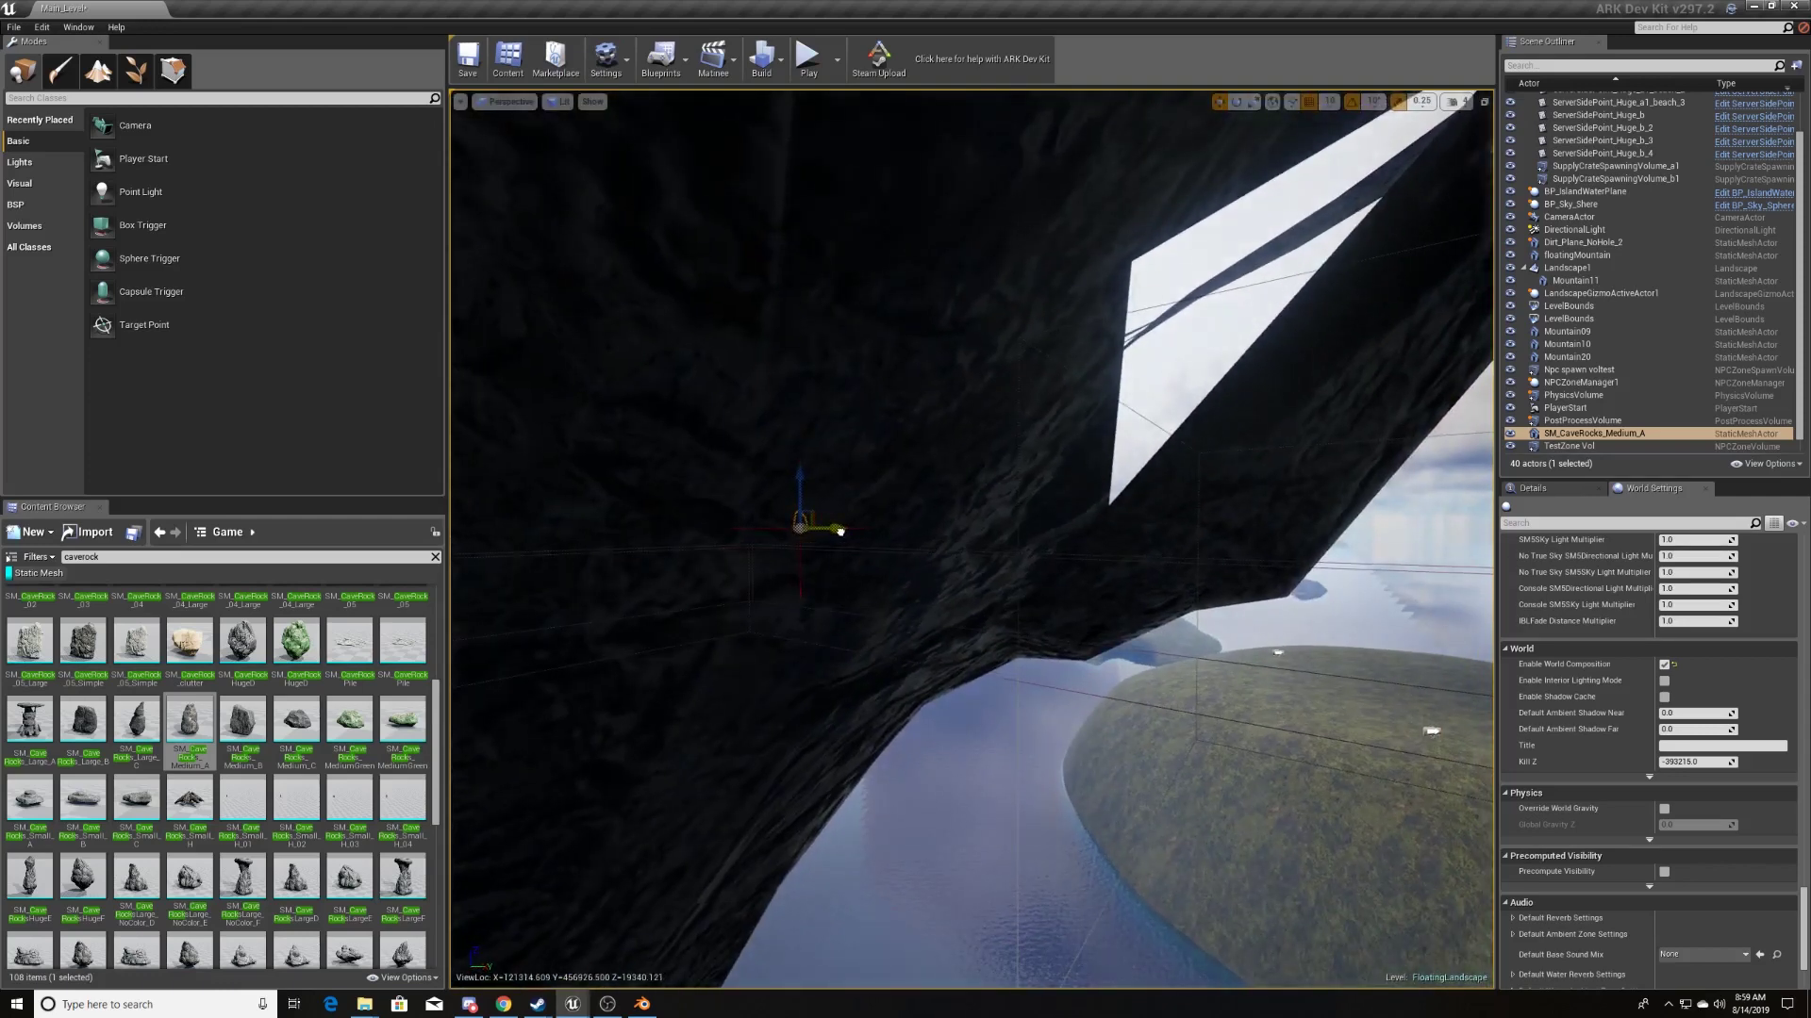
mouse_move(840, 531)
left_mouse_down()
mouse_move(1143, 529)
mouse_move(1104, 377)
left_mouse_up()
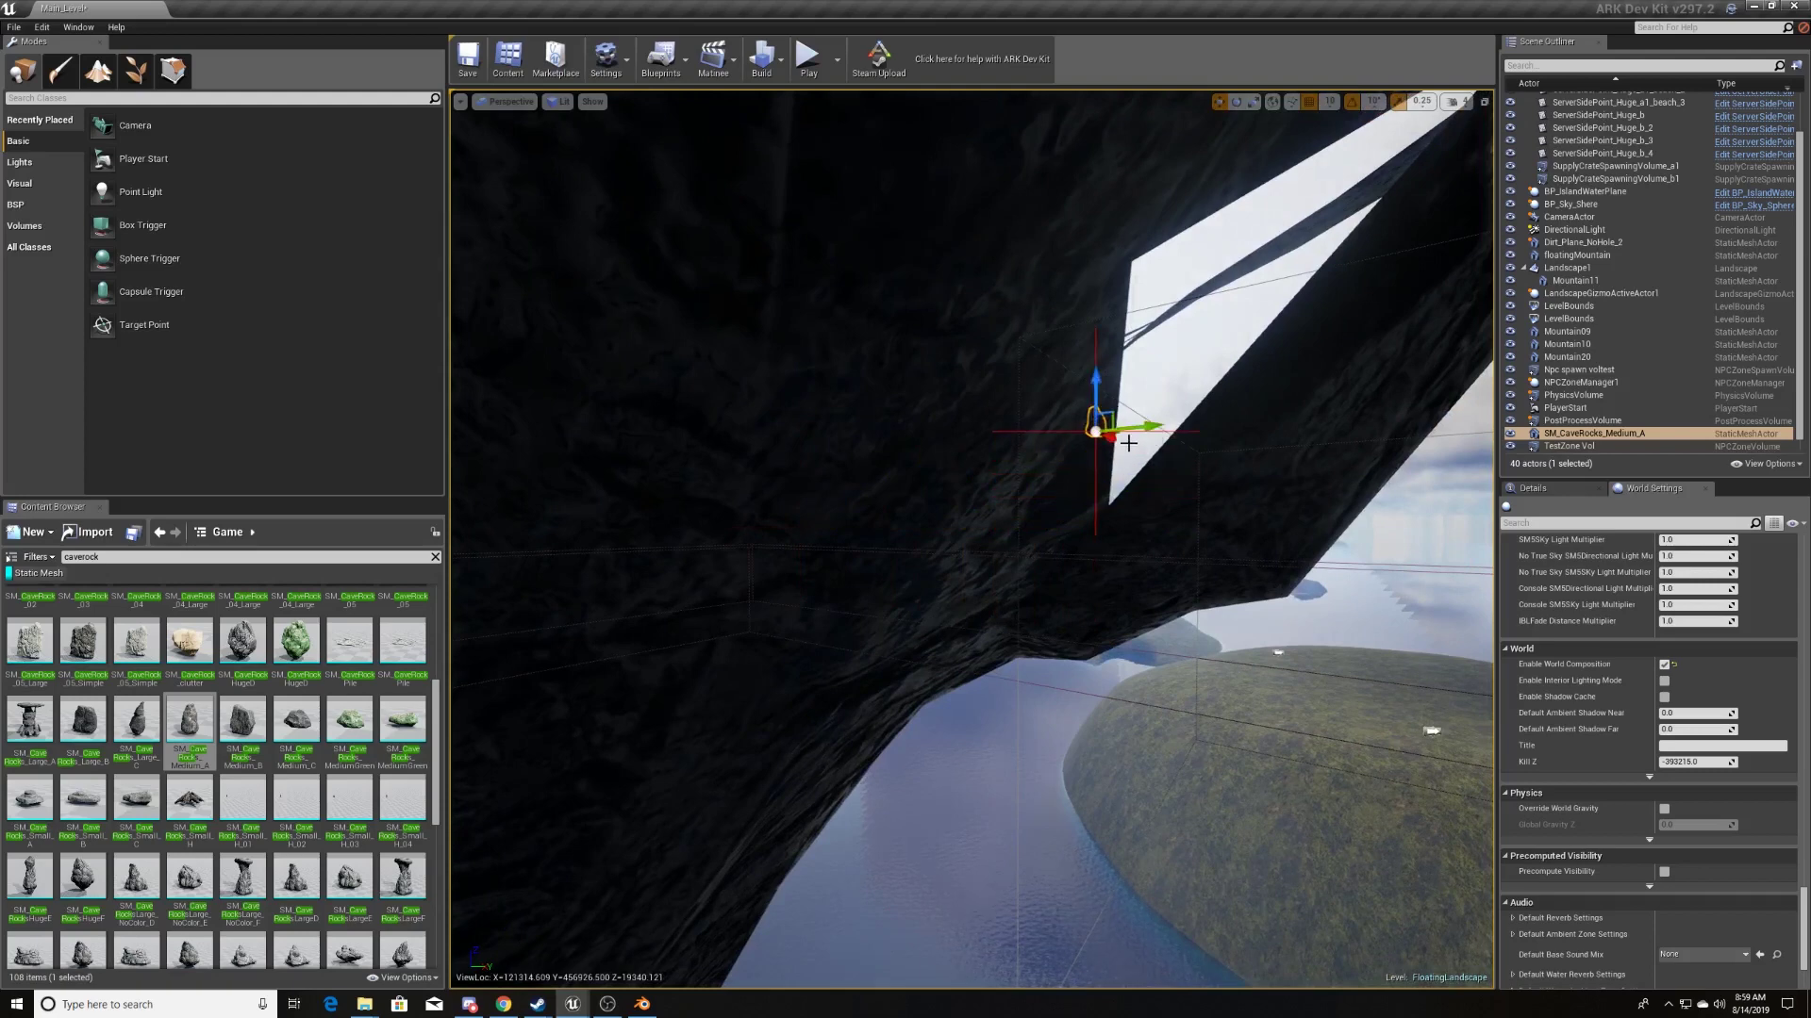
scroll(1123, 443, "down", 5)
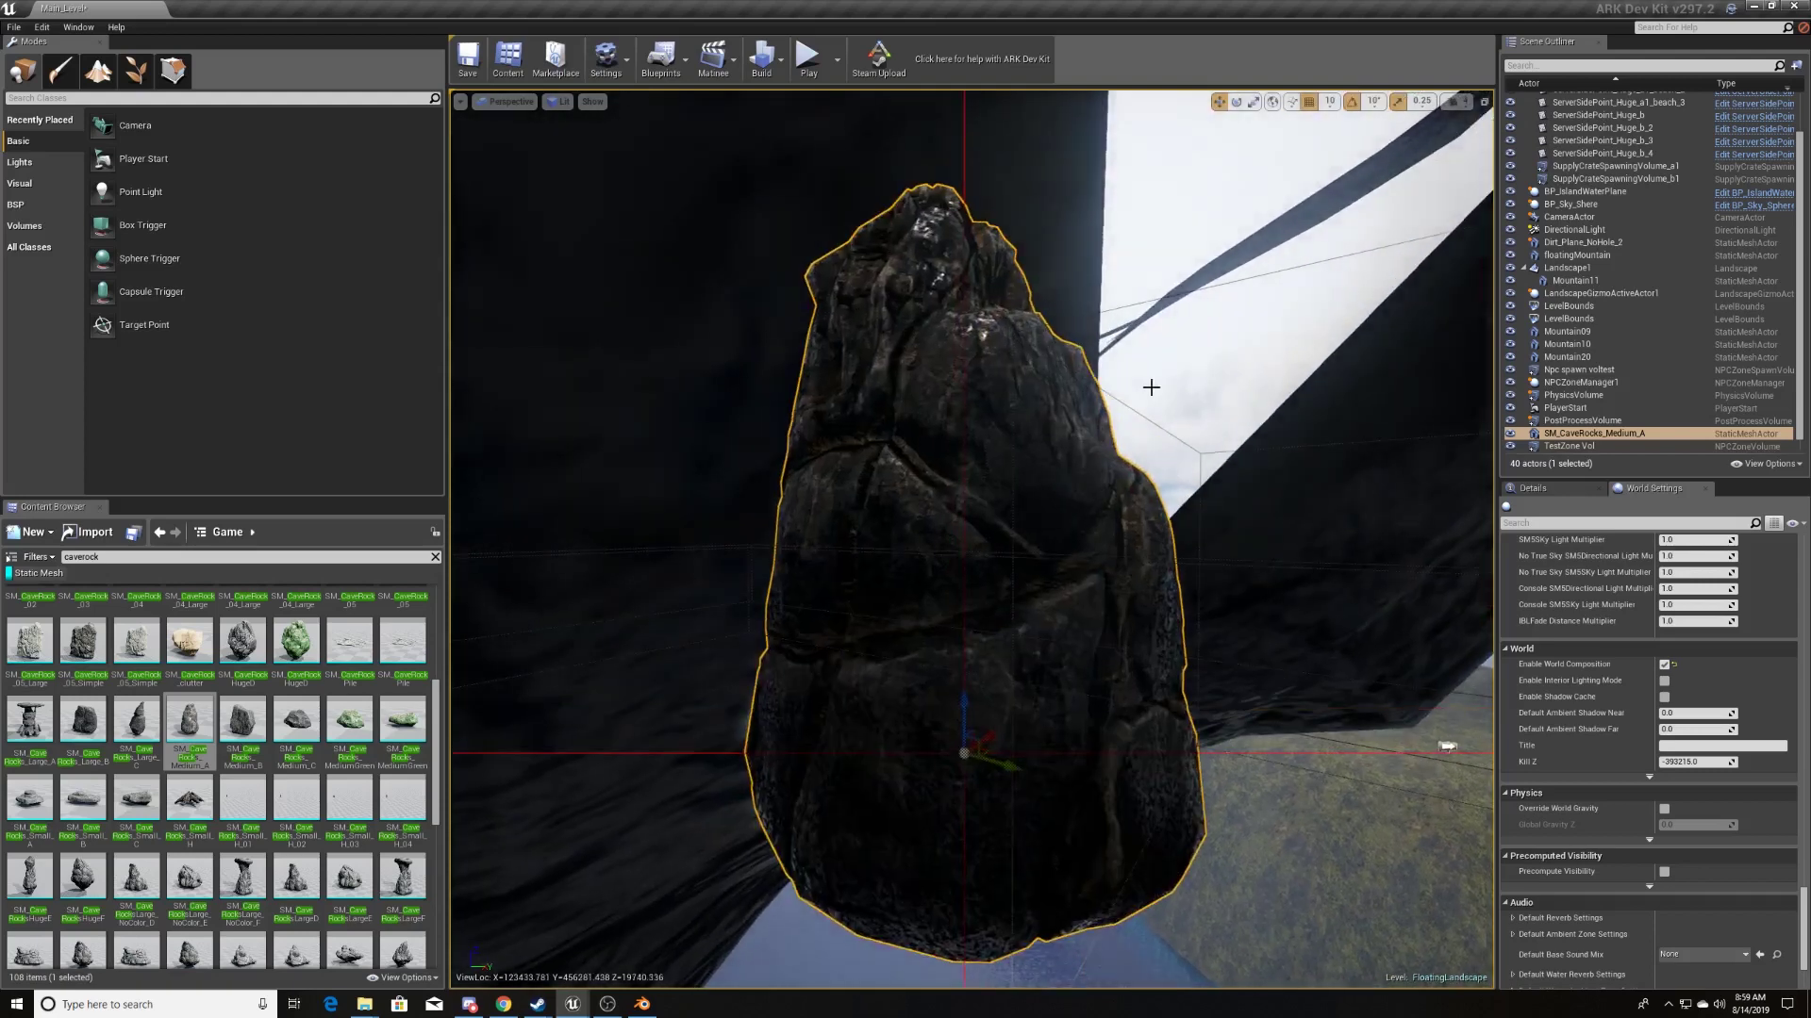
scroll(1123, 443, "up", 5)
mouse_move(1122, 443)
right_mouse_down()
mouse_move(1047, 514)
mouse_move(1139, 484)
right_mouse_up()
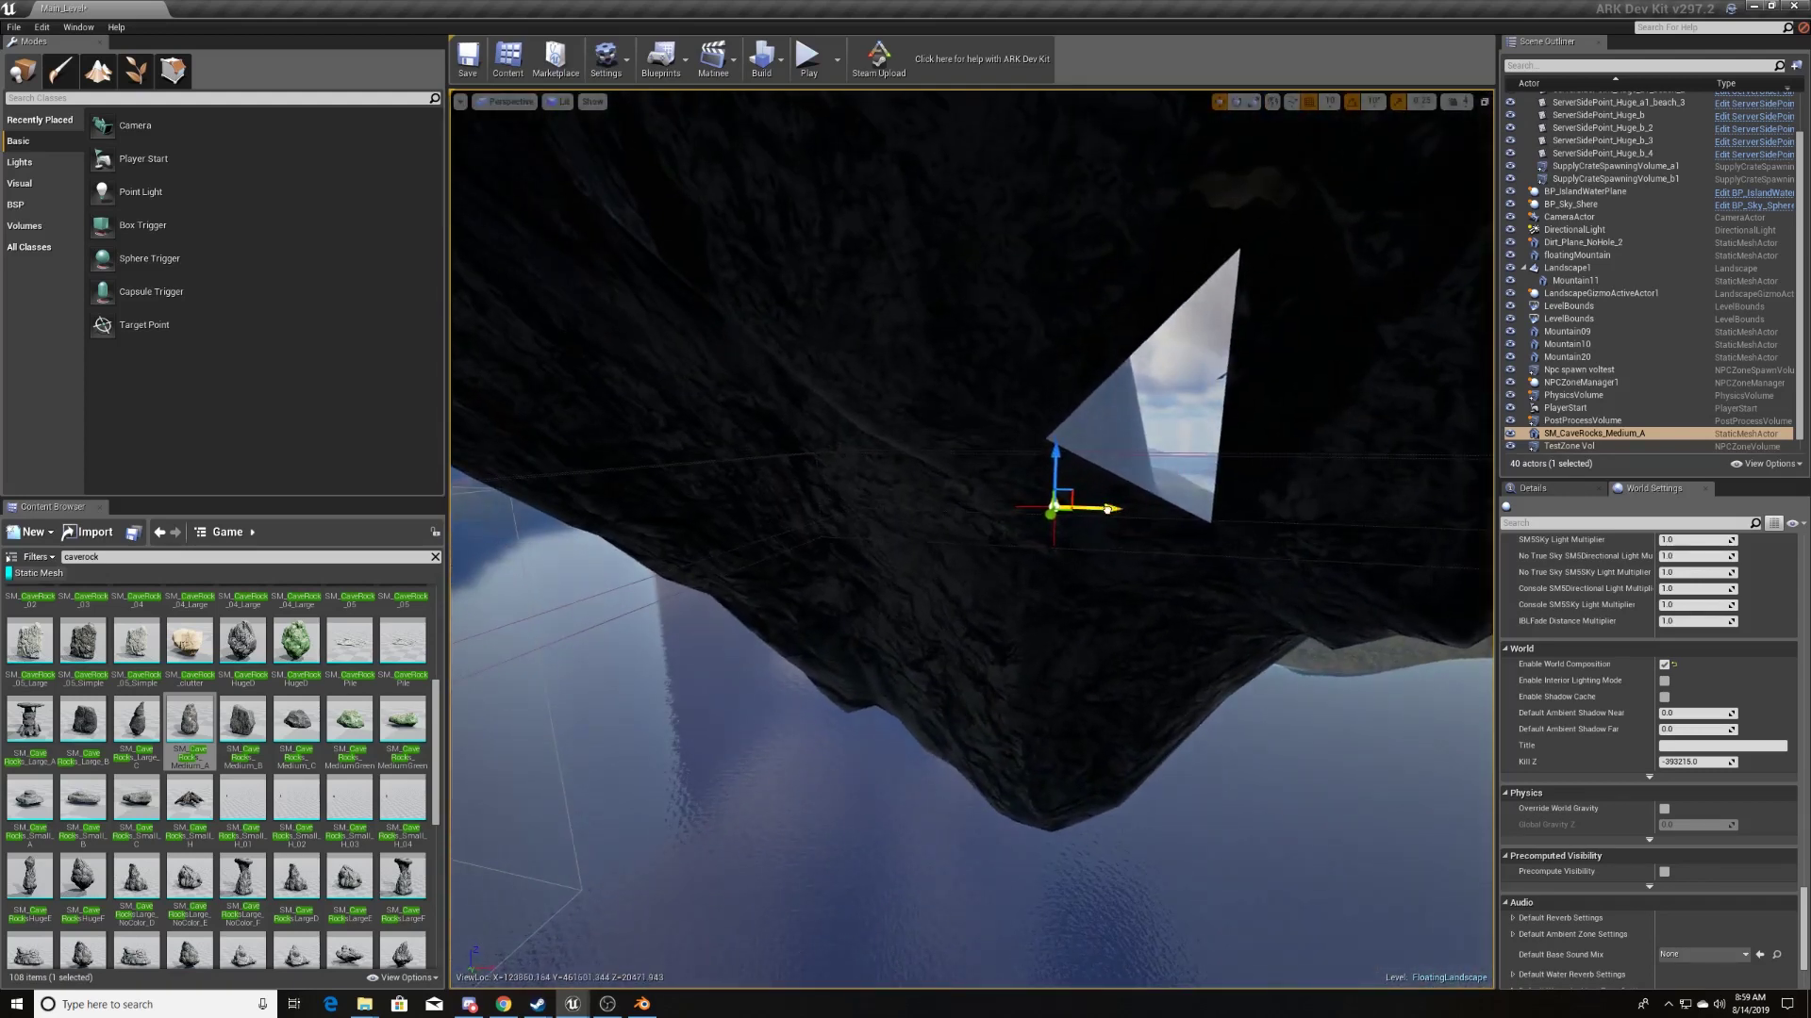
left_click_drag(1113, 509, 1166, 500)
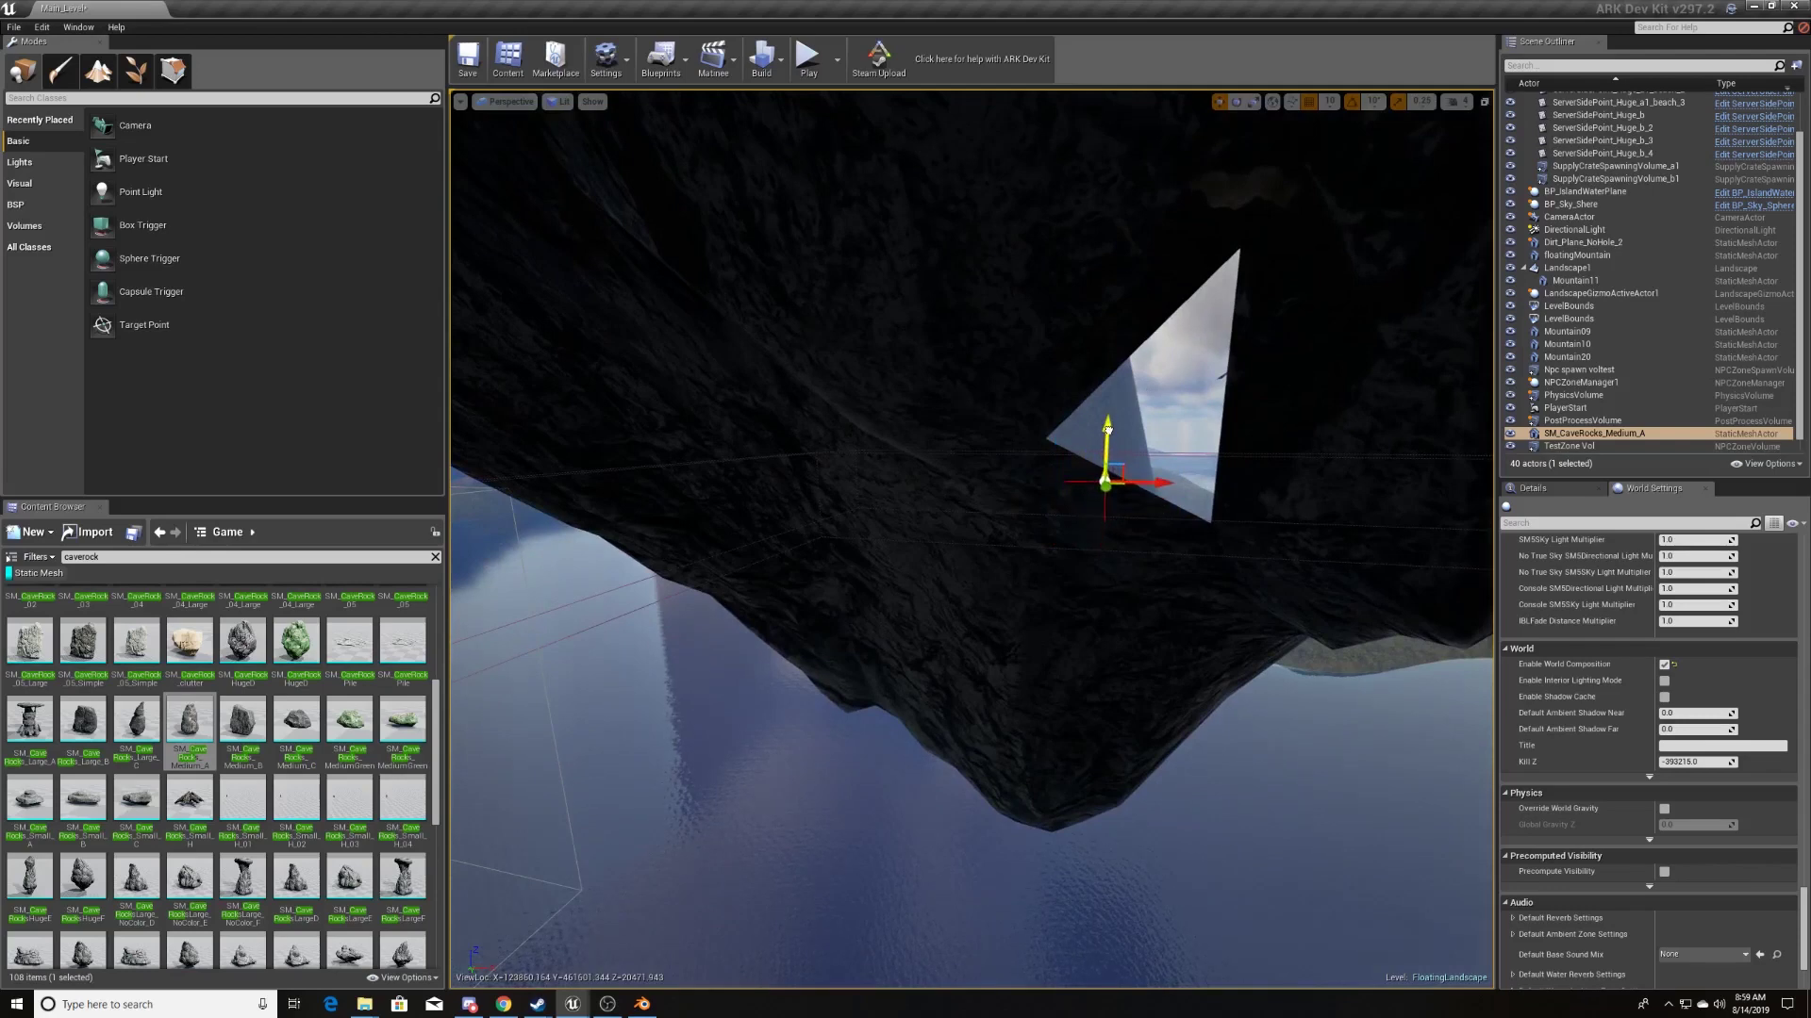
mouse_move(1103, 508)
right_mouse_down()
mouse_move(1065, 488)
mouse_move(1157, 417)
right_mouse_up()
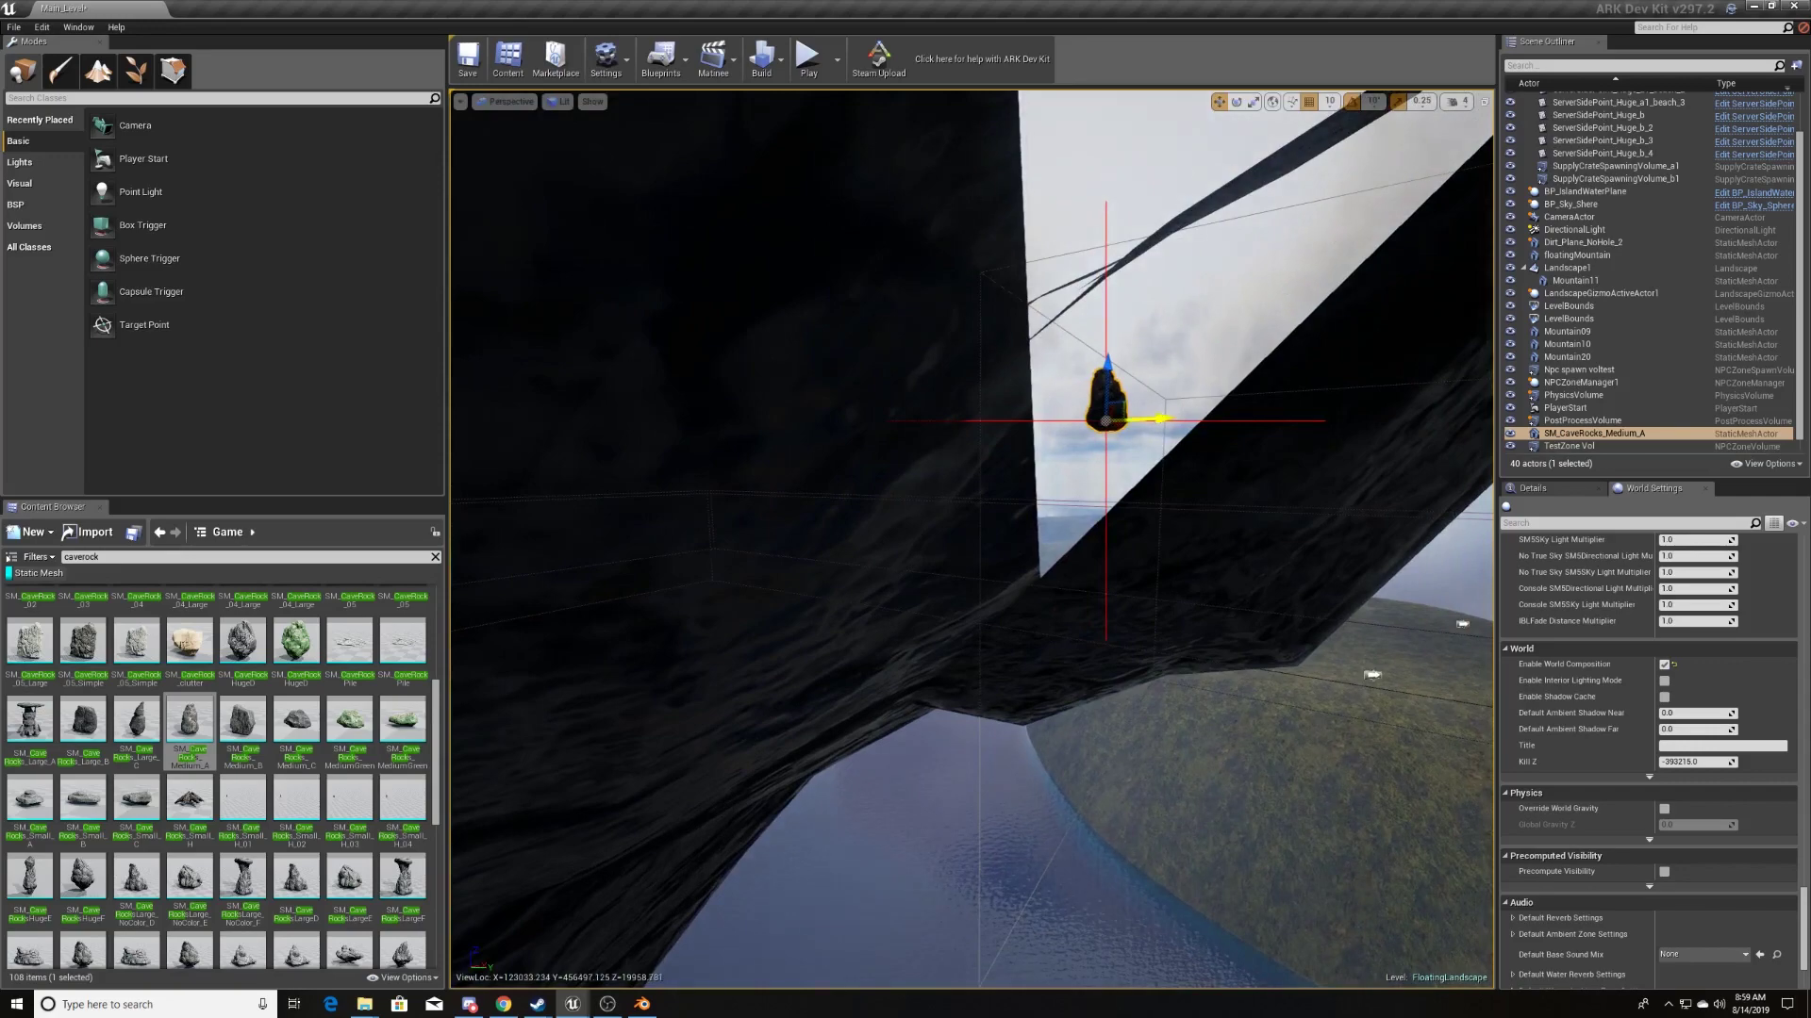
left_click_drag(1158, 419, 1089, 423)
mouse_move(1088, 424)
right_mouse_down()
mouse_move(1047, 509)
mouse_move(902, 495)
right_mouse_up()
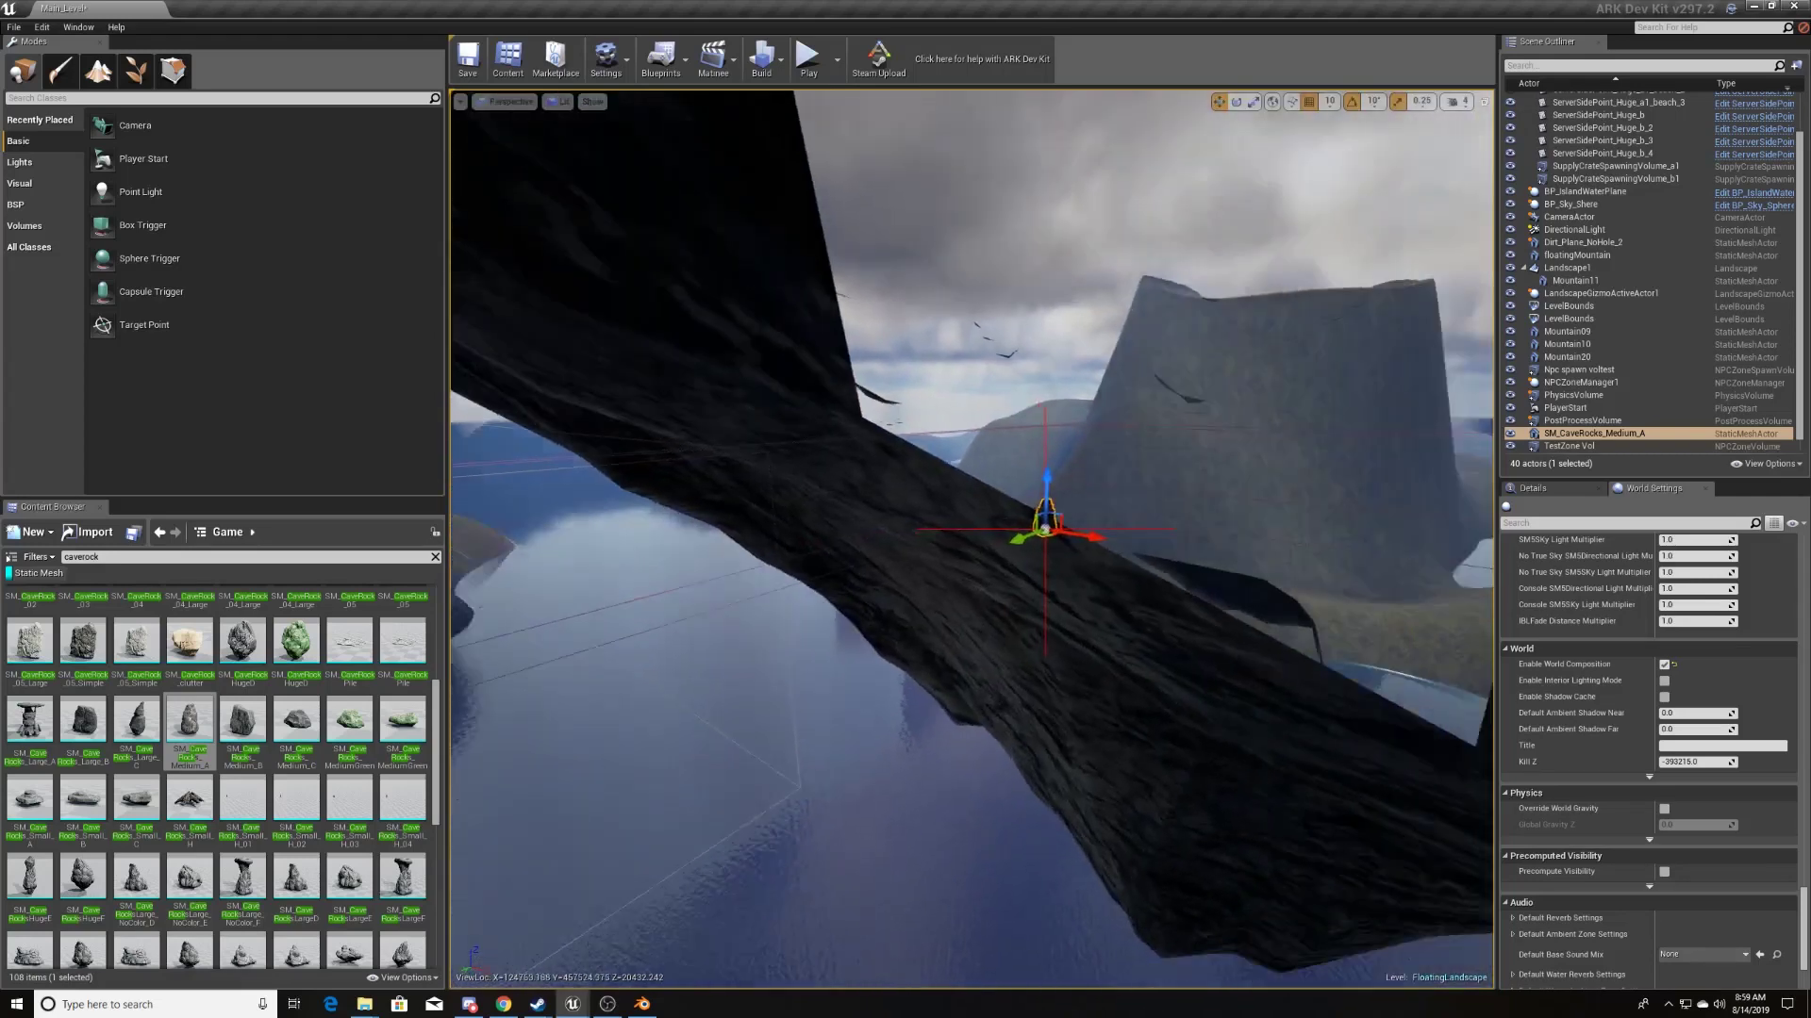
- Scale the medium cave rock much larger, rotate it, and shift it slightly along X
key("r")
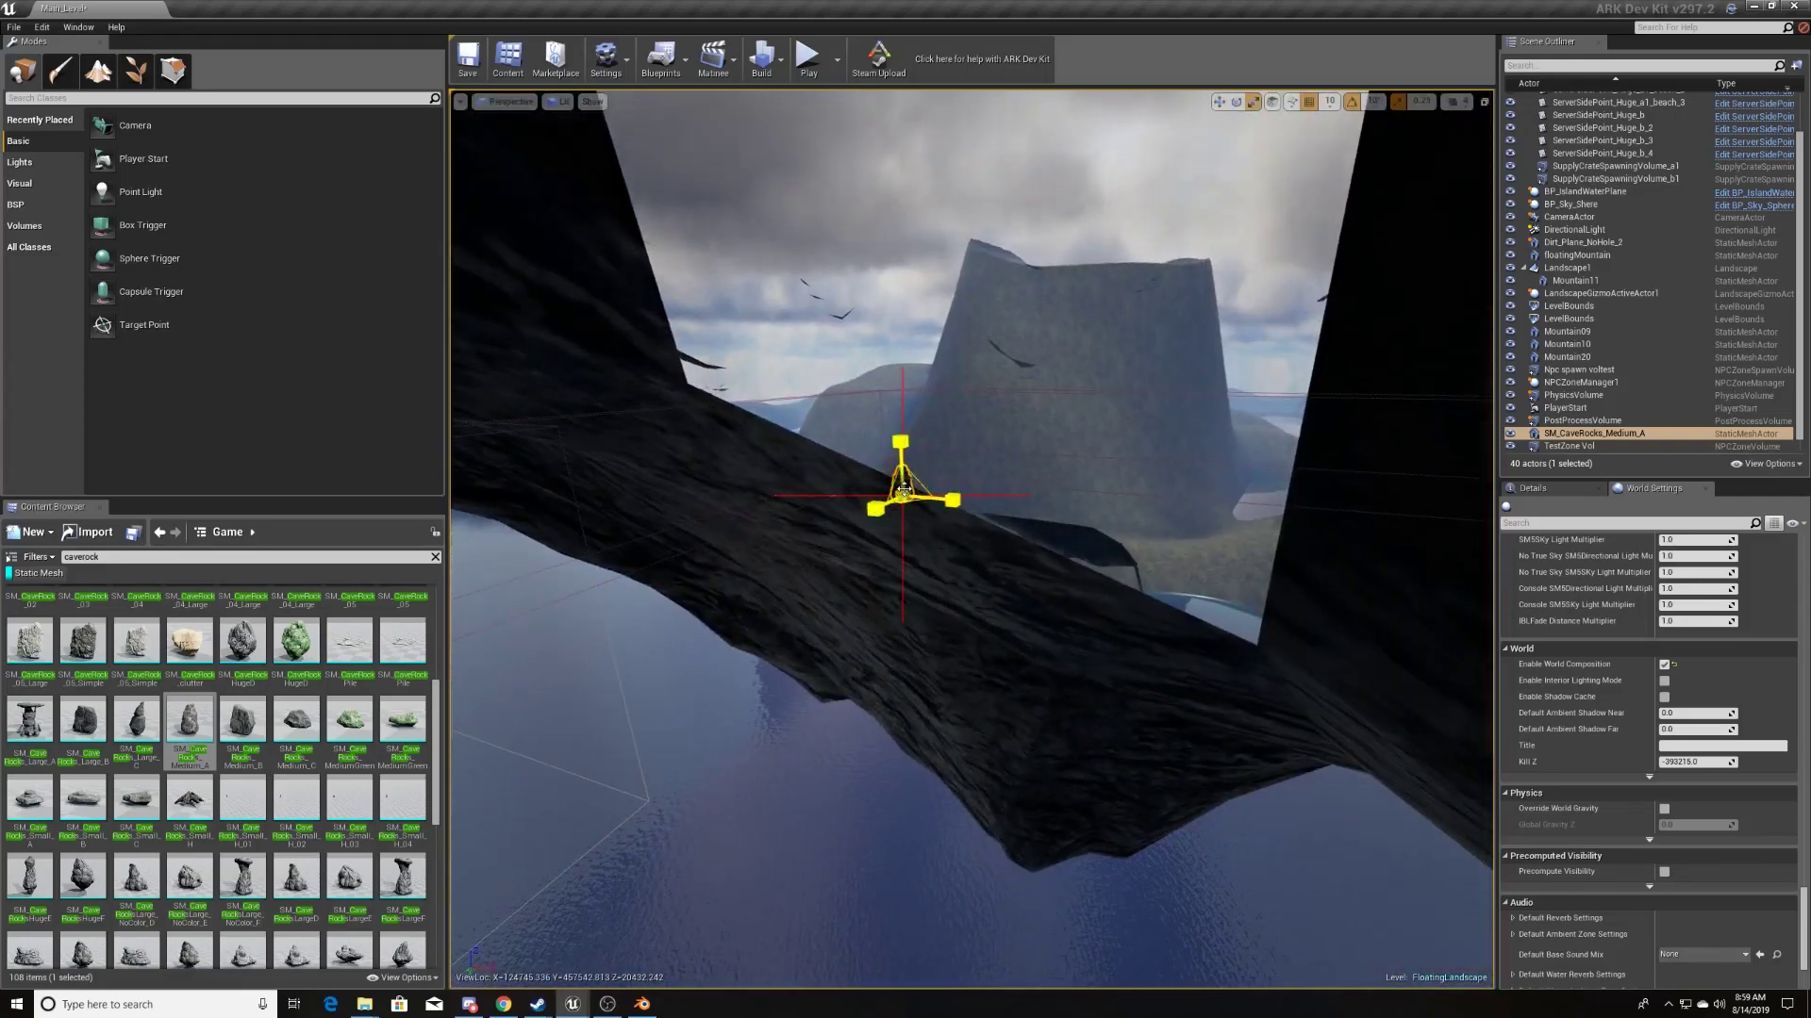
left_click_drag(903, 495, 808, 417)
key("e")
left_click_drag(948, 440, 906, 490)
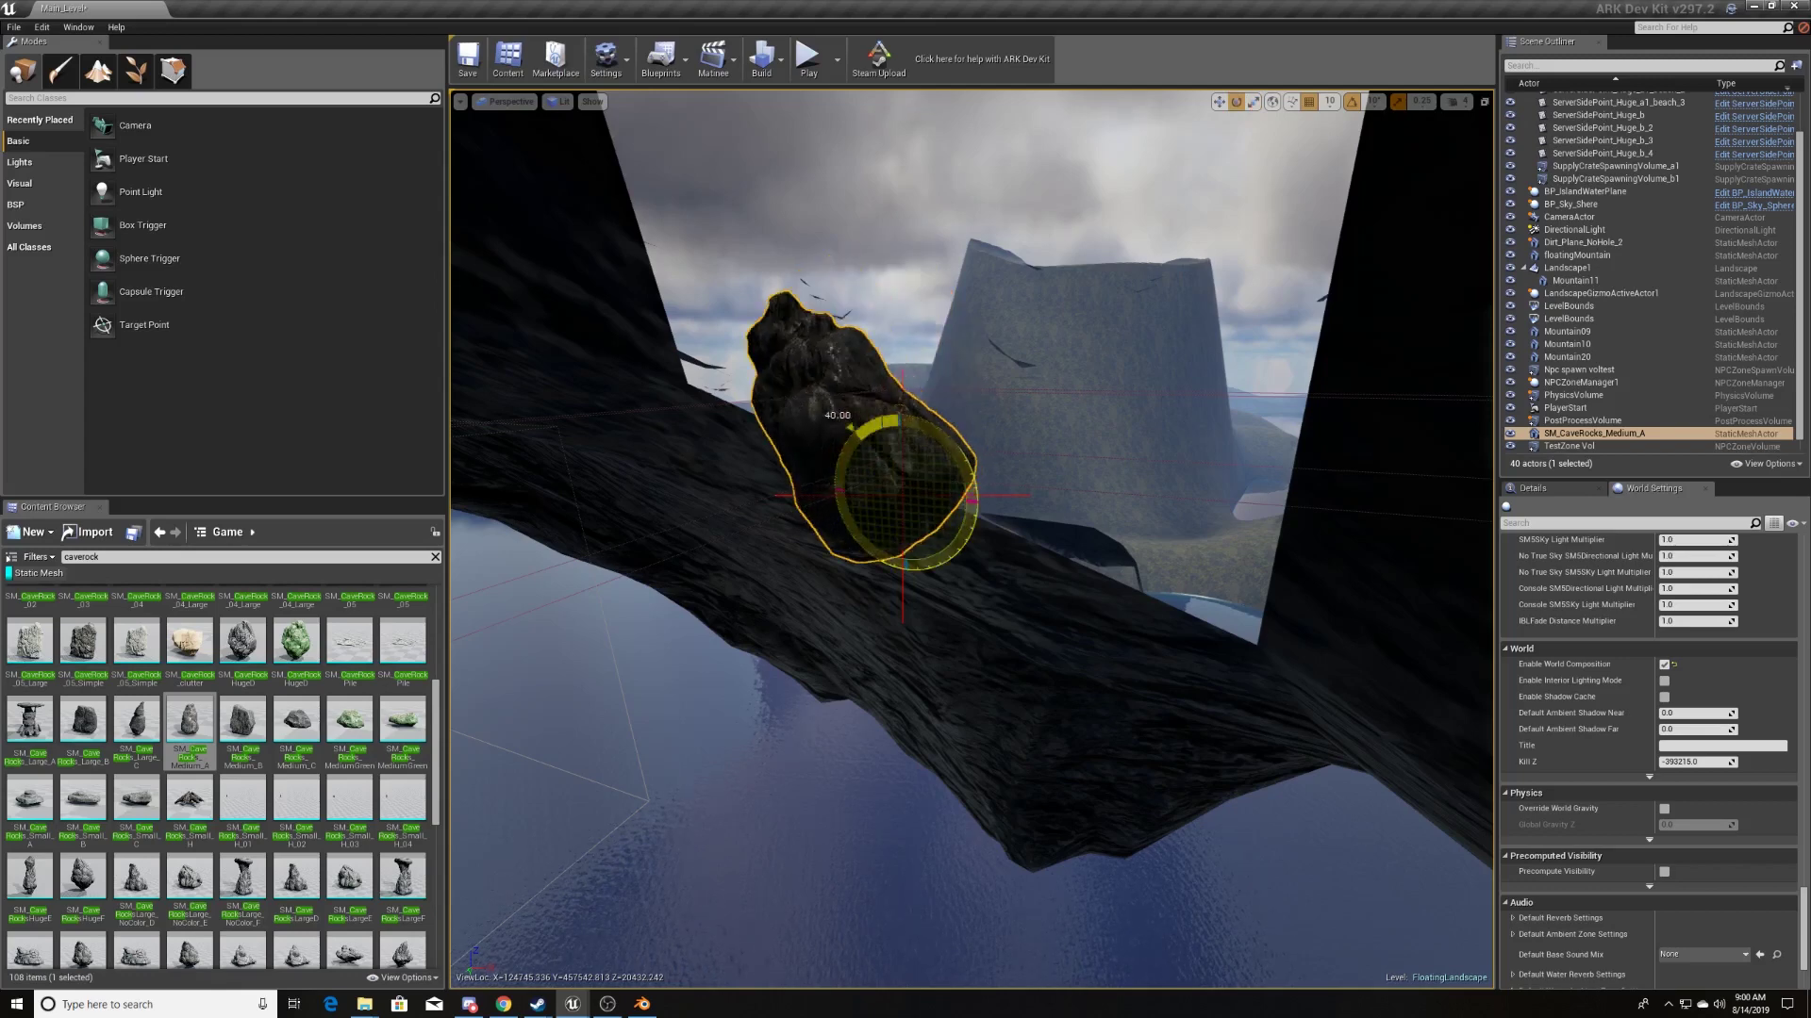
mouse_move(906, 490)
right_mouse_down()
mouse_move(971, 540)
mouse_move(1174, 598)
right_mouse_up()
key("w")
left_click_drag(1177, 598, 1154, 629)
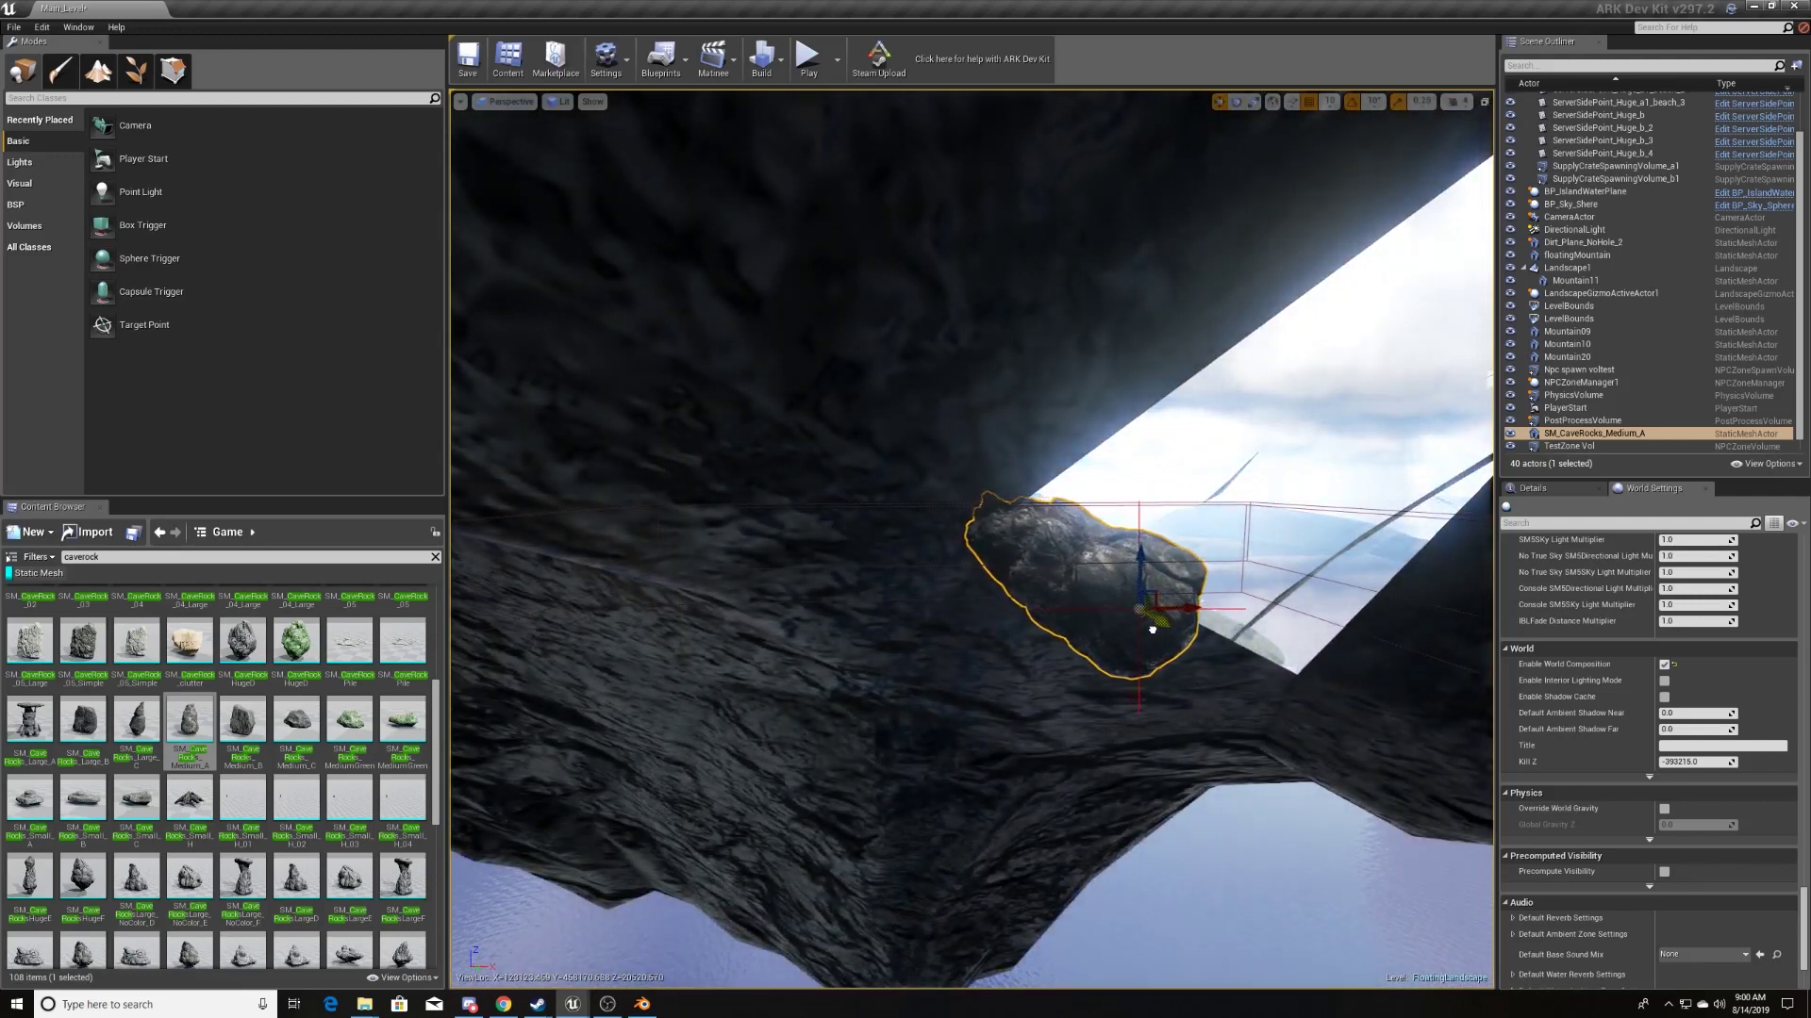
mouse_move(1144, 614)
right_mouse_down()
mouse_move(1301, 603)
mouse_move(1099, 674)
mouse_move(1217, 622)
mouse_move(1179, 641)
right_mouse_up()
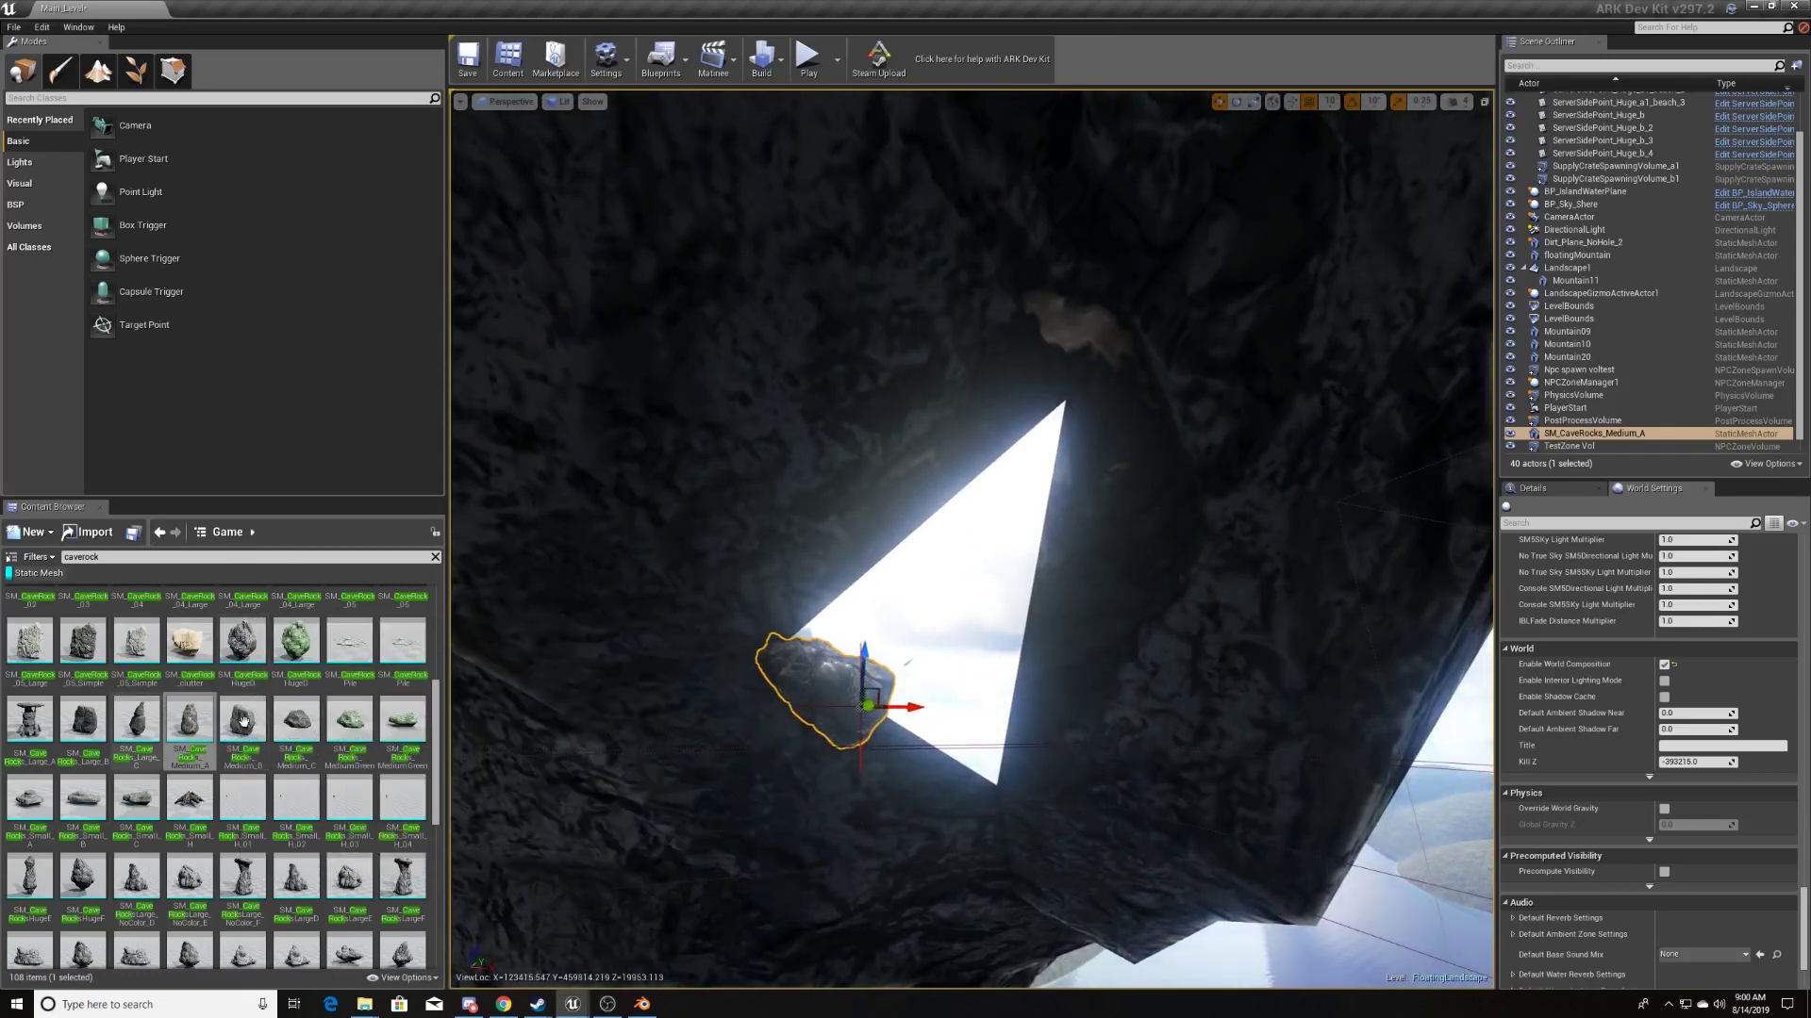
left_click(83, 721)
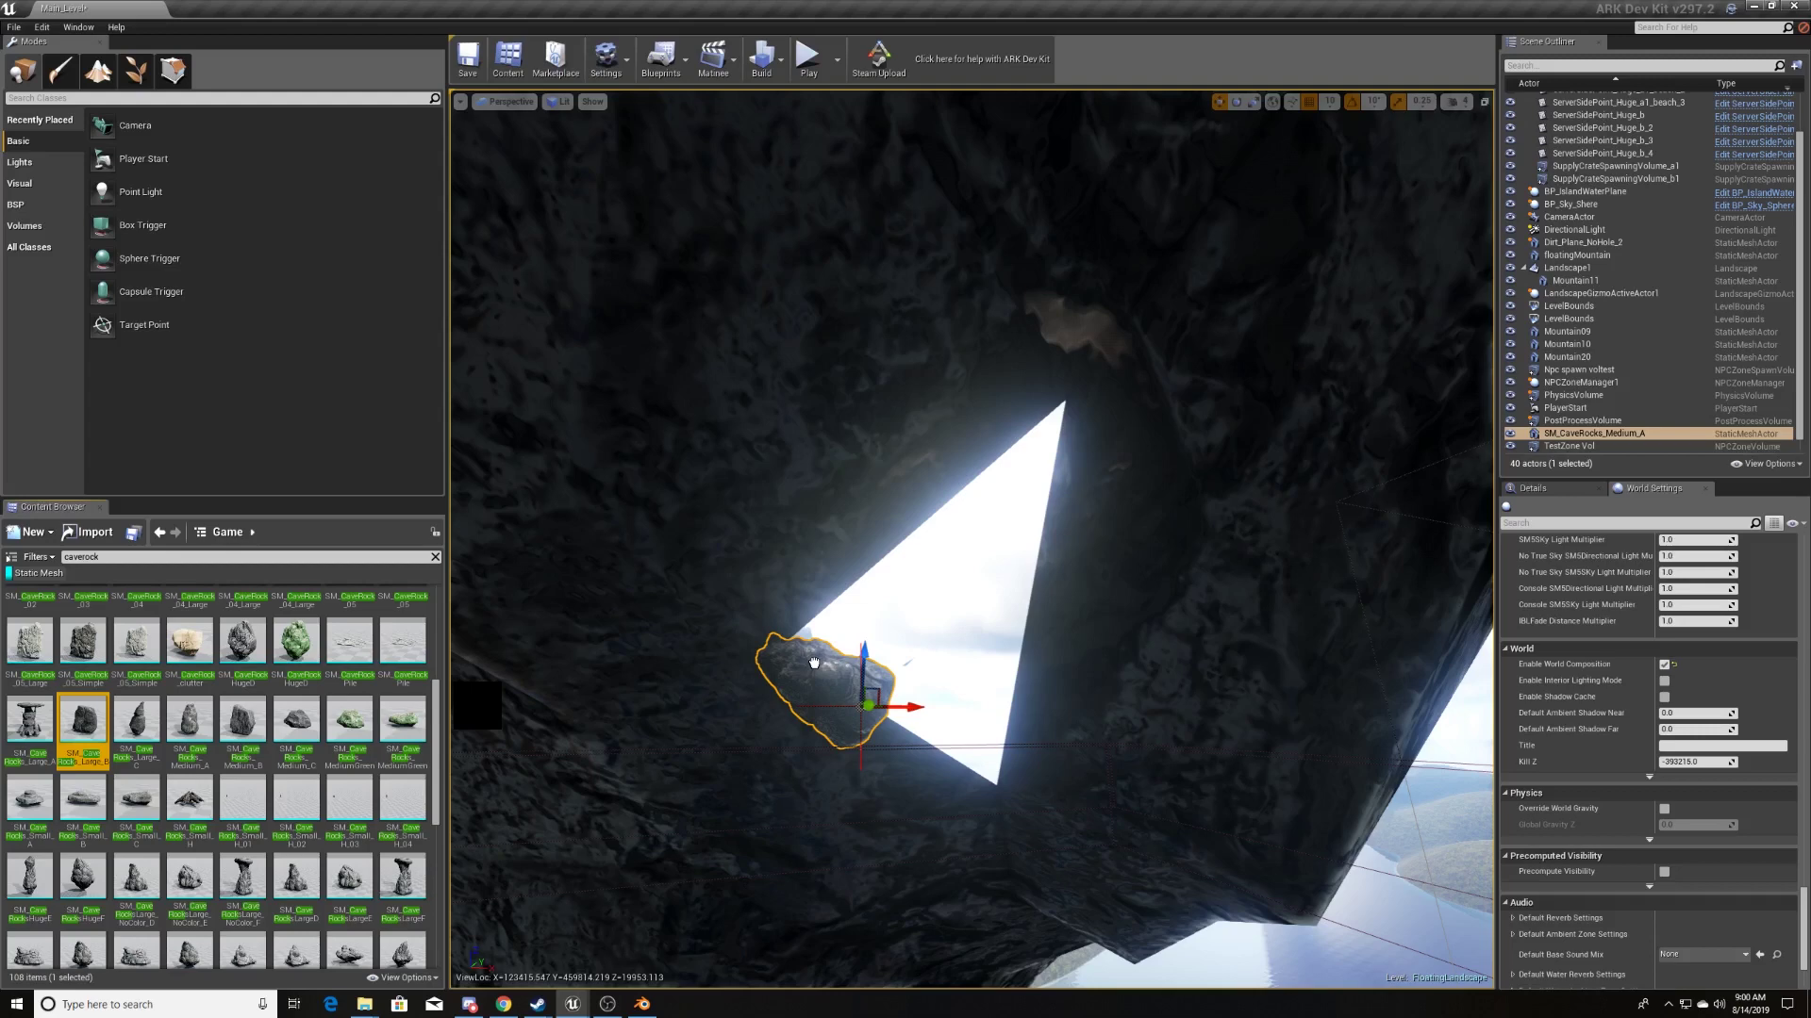
- Add an SM_CaveRocks_Large_B at the entrance, nudge the upper rock, and select the LargeE rocks
left_click_drag(813, 663, 813, 663)
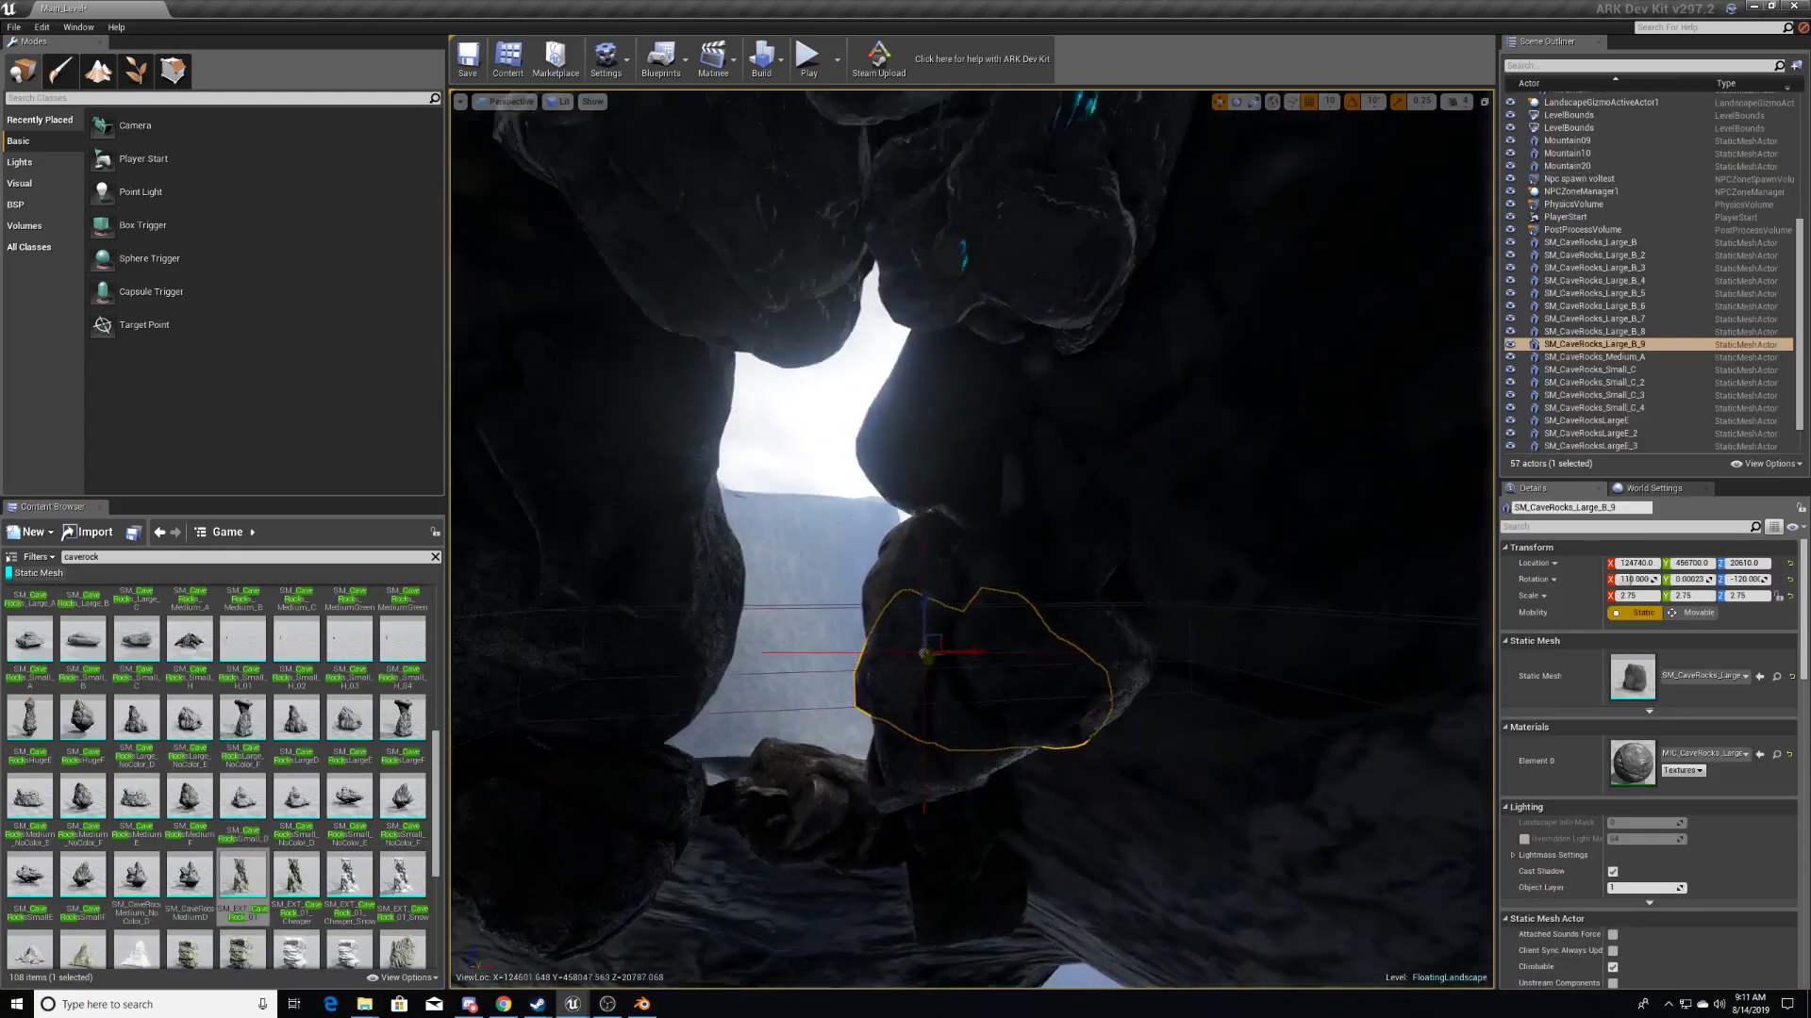
right_click_drag(814, 663, 896, 444)
left_click(943, 283)
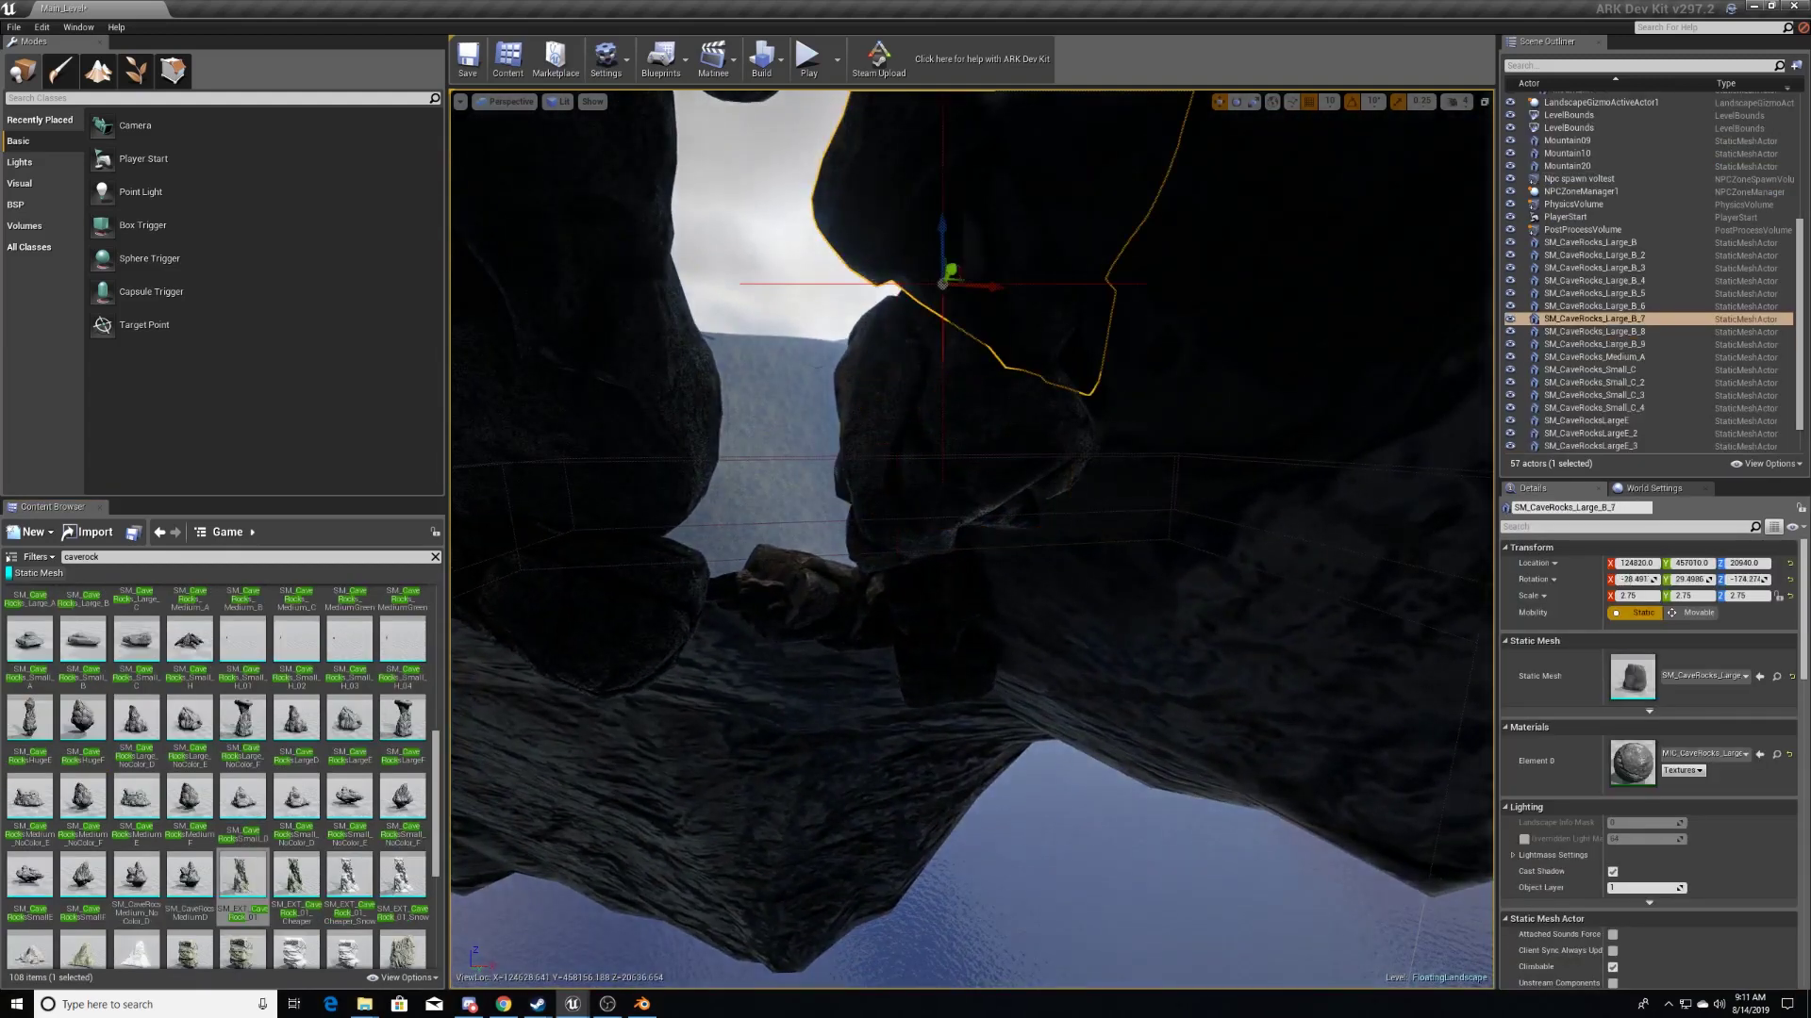
left_click_drag(956, 263, 941, 289)
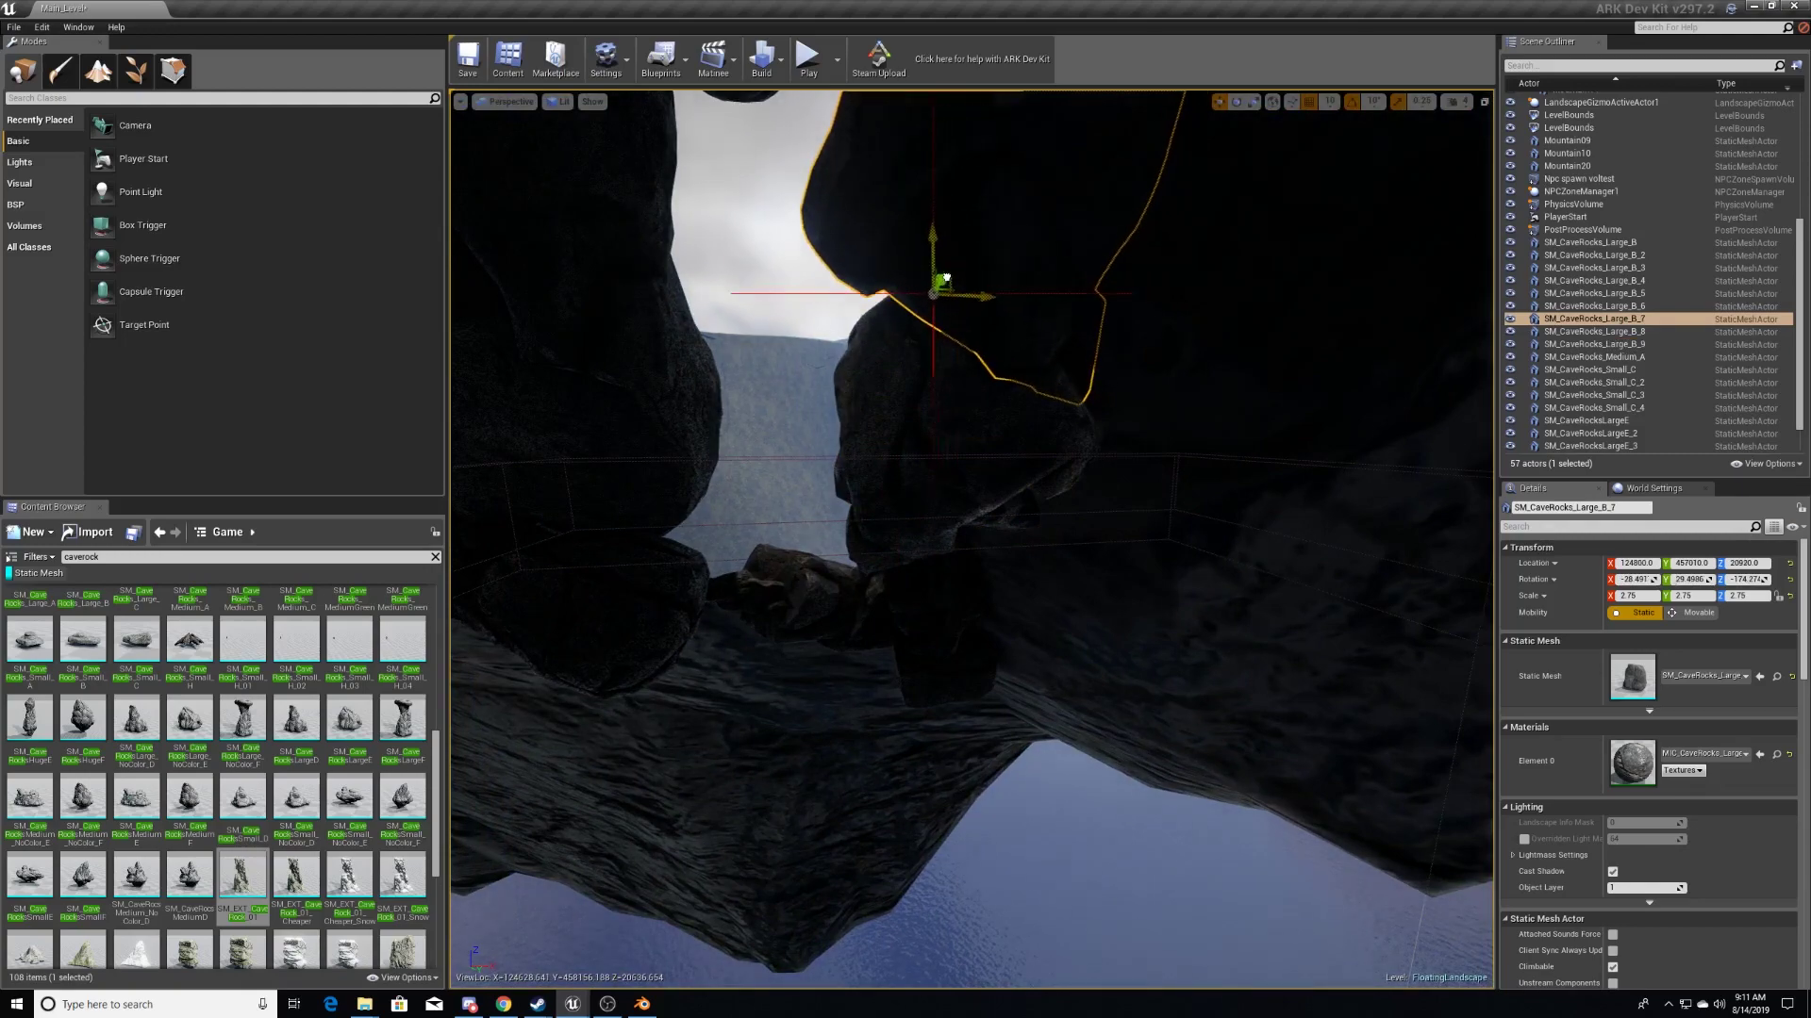
right_click_drag(940, 289, 941, 288)
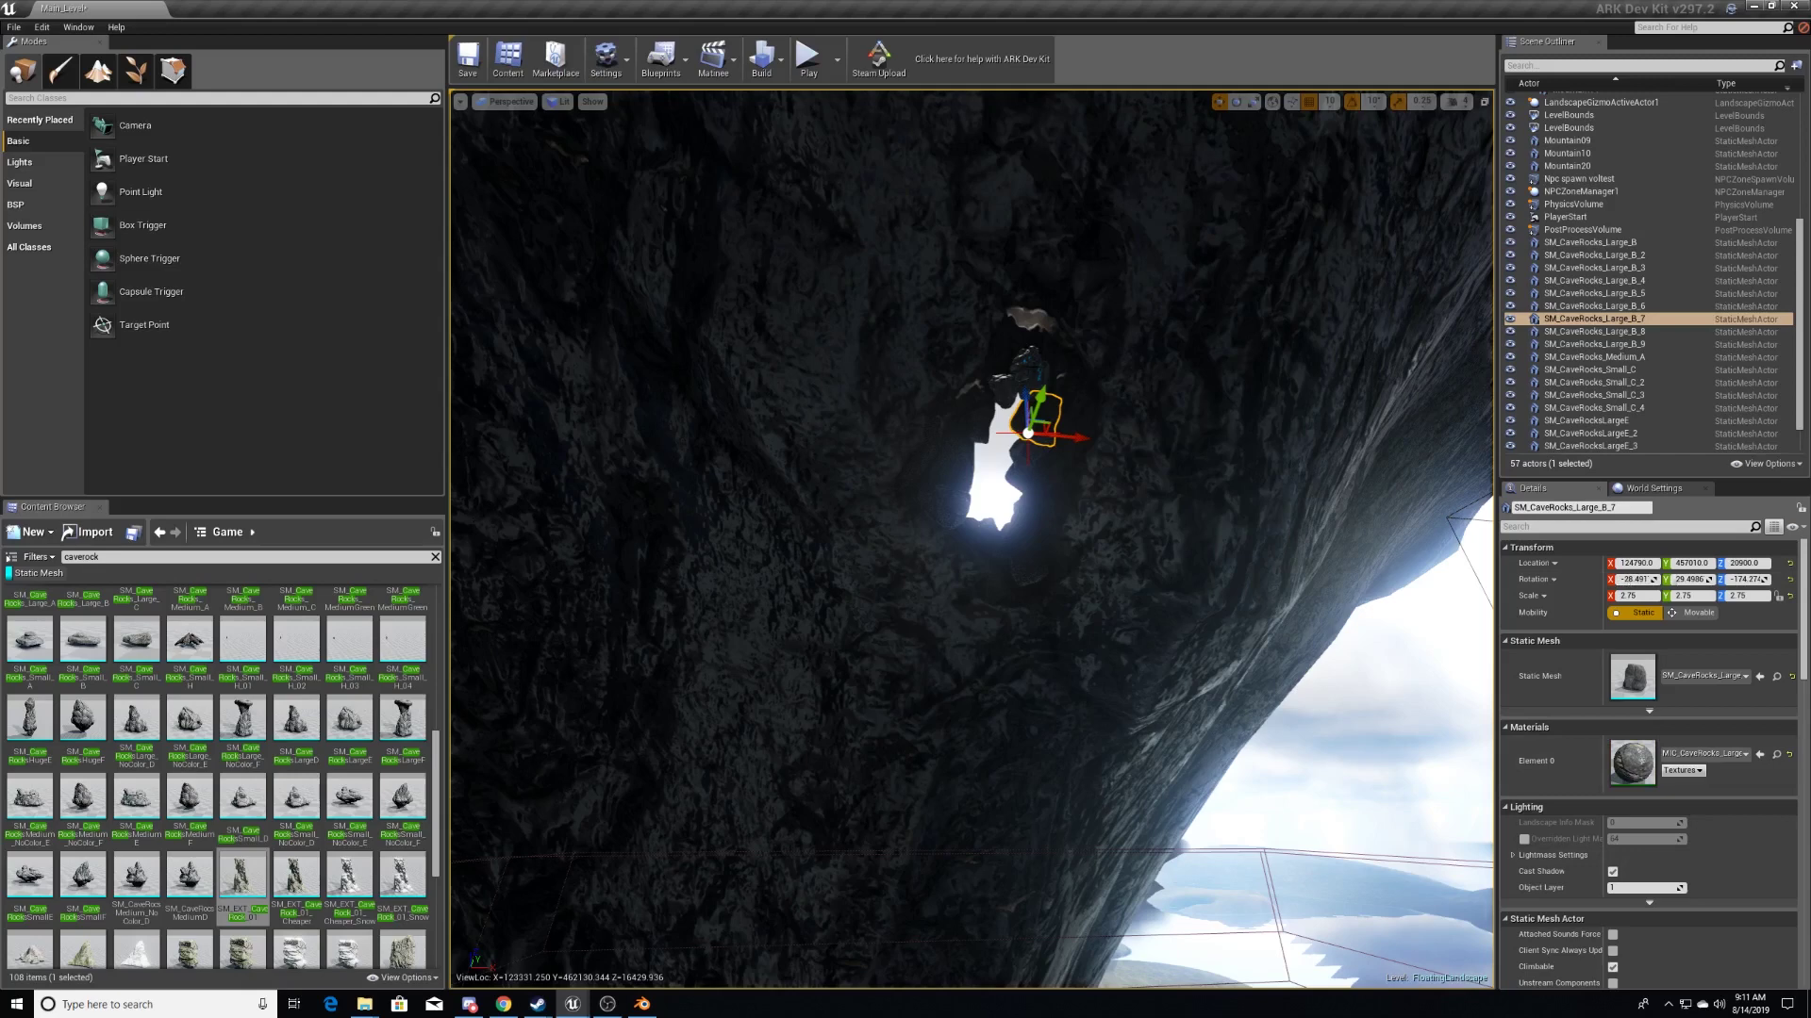
left_click(1024, 361)
left_click(1019, 379, "ctrl")
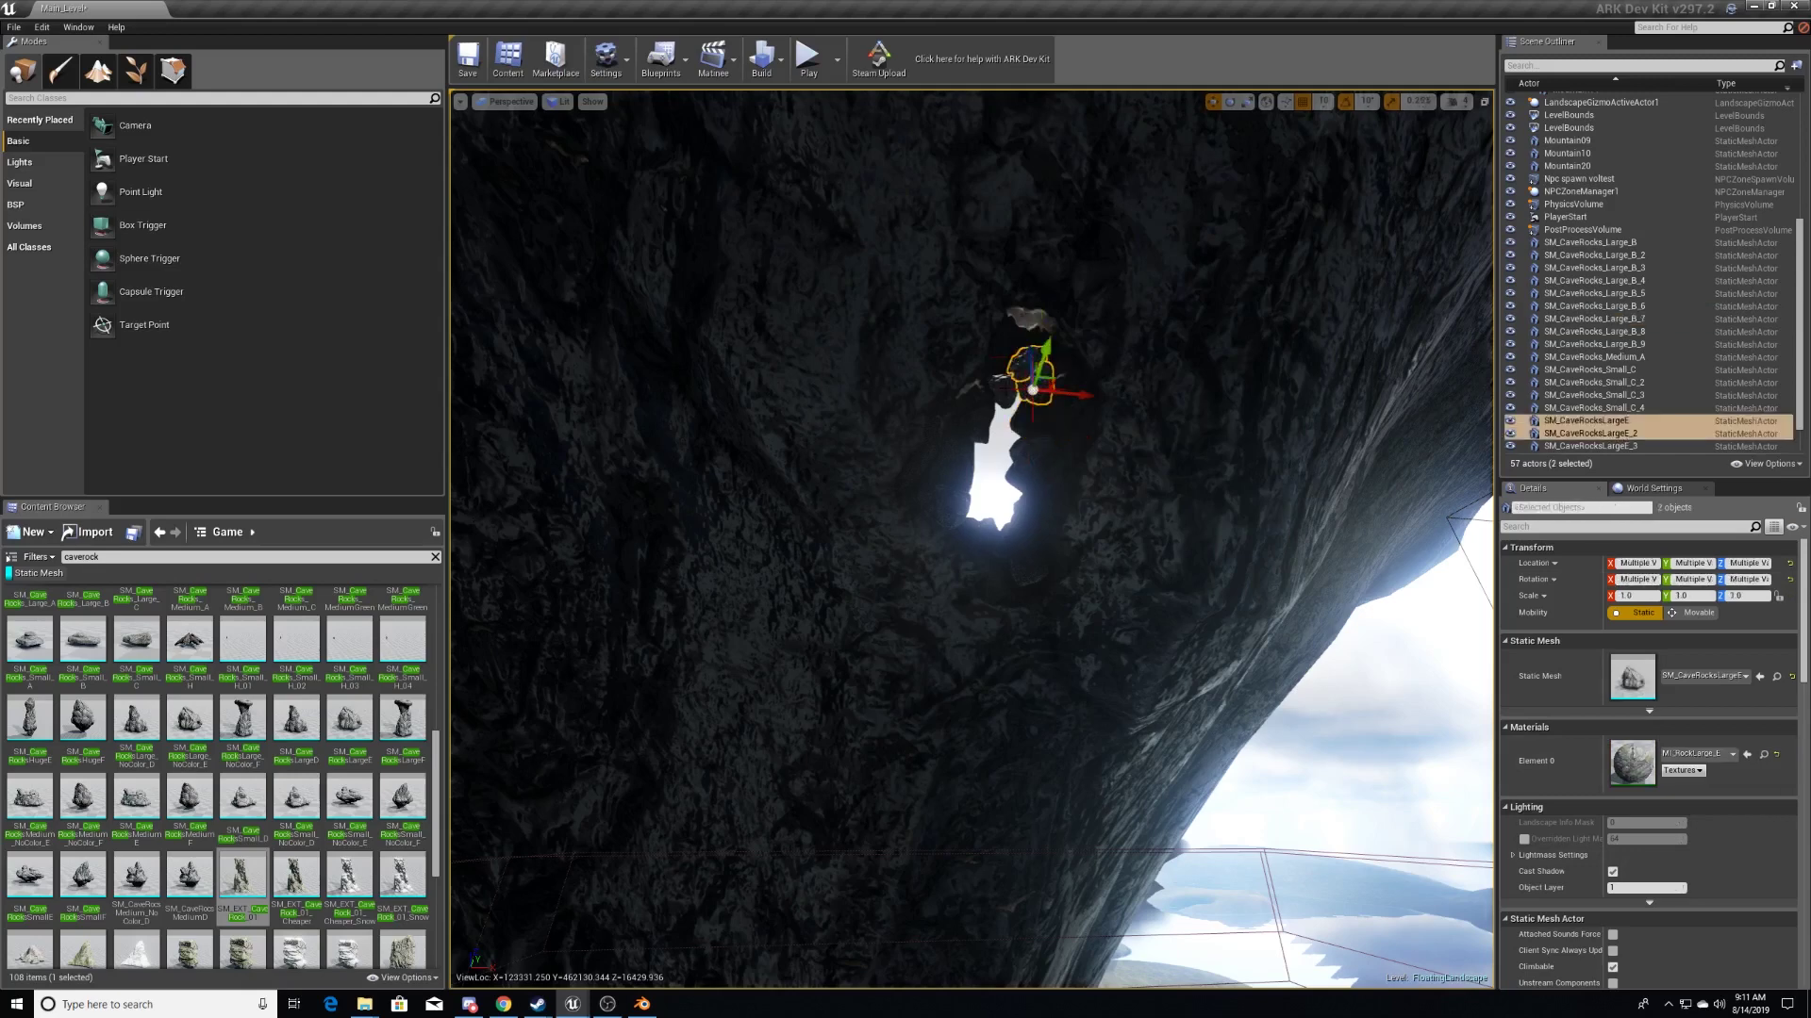
- Apply the MIC_CaveRocks_Large material to the three LargeE rocks, then move toward the cave
left_click(1707, 757)
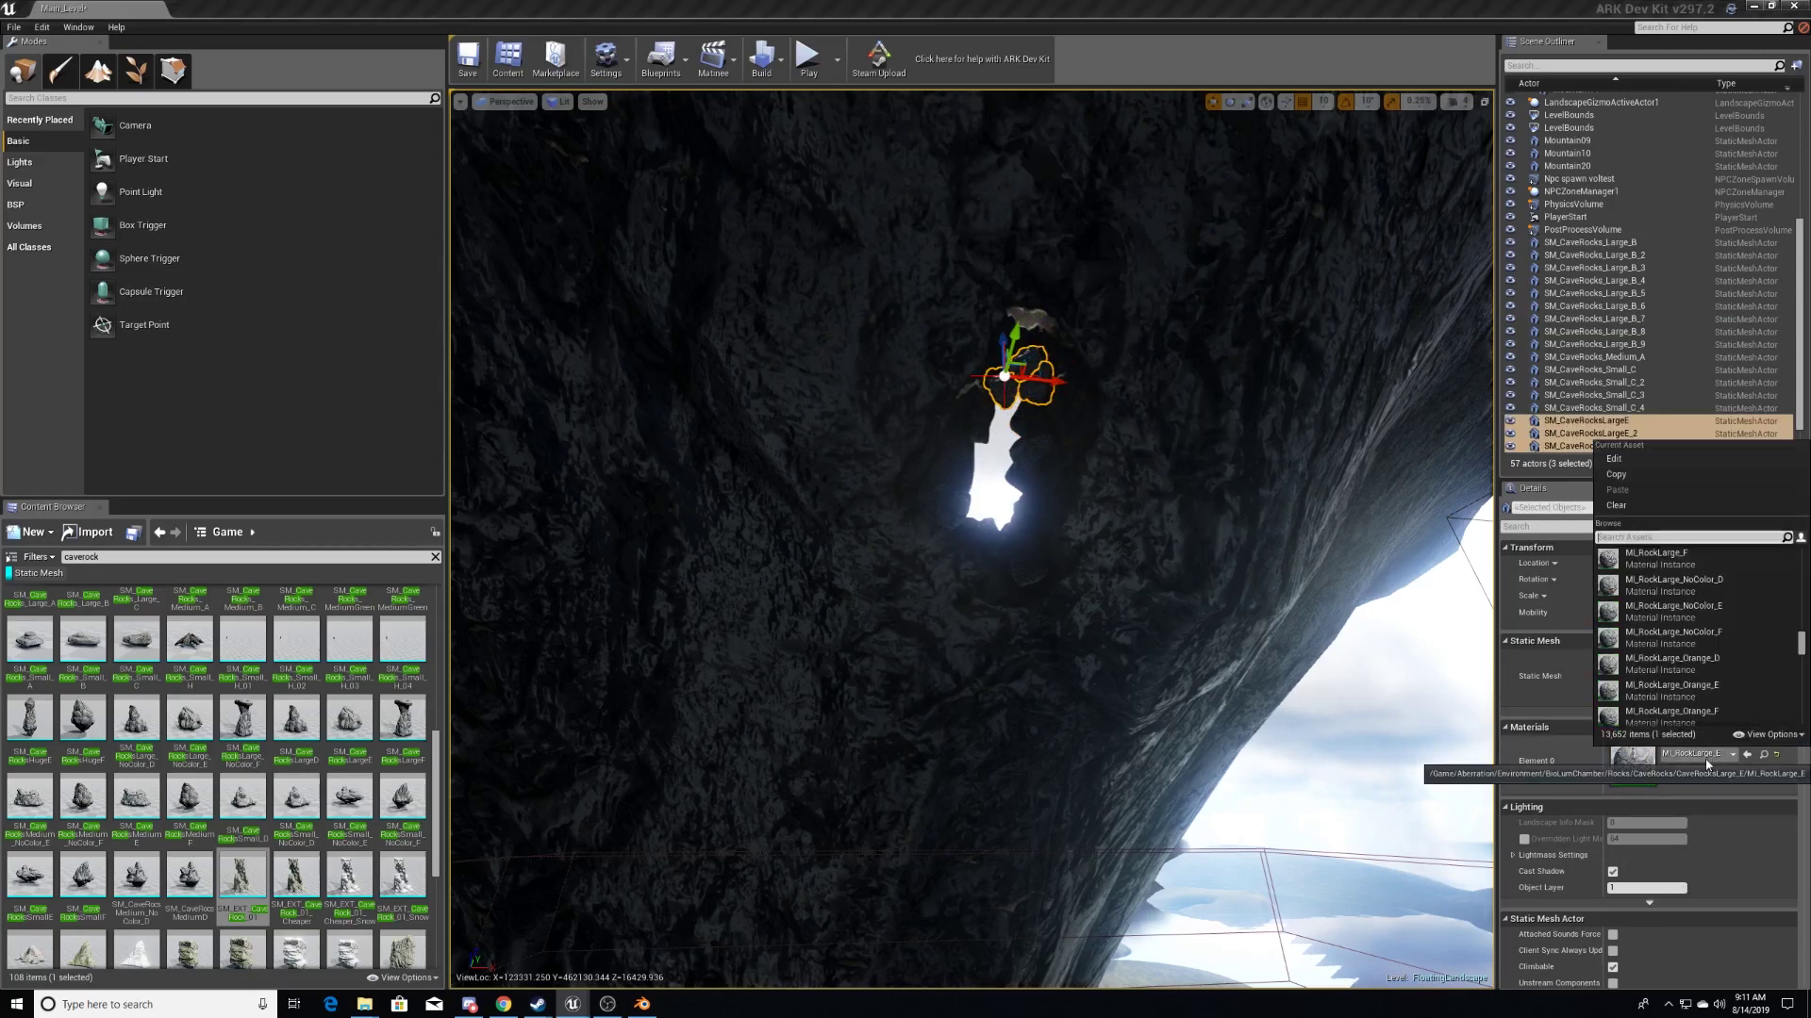
type("mic_cave")
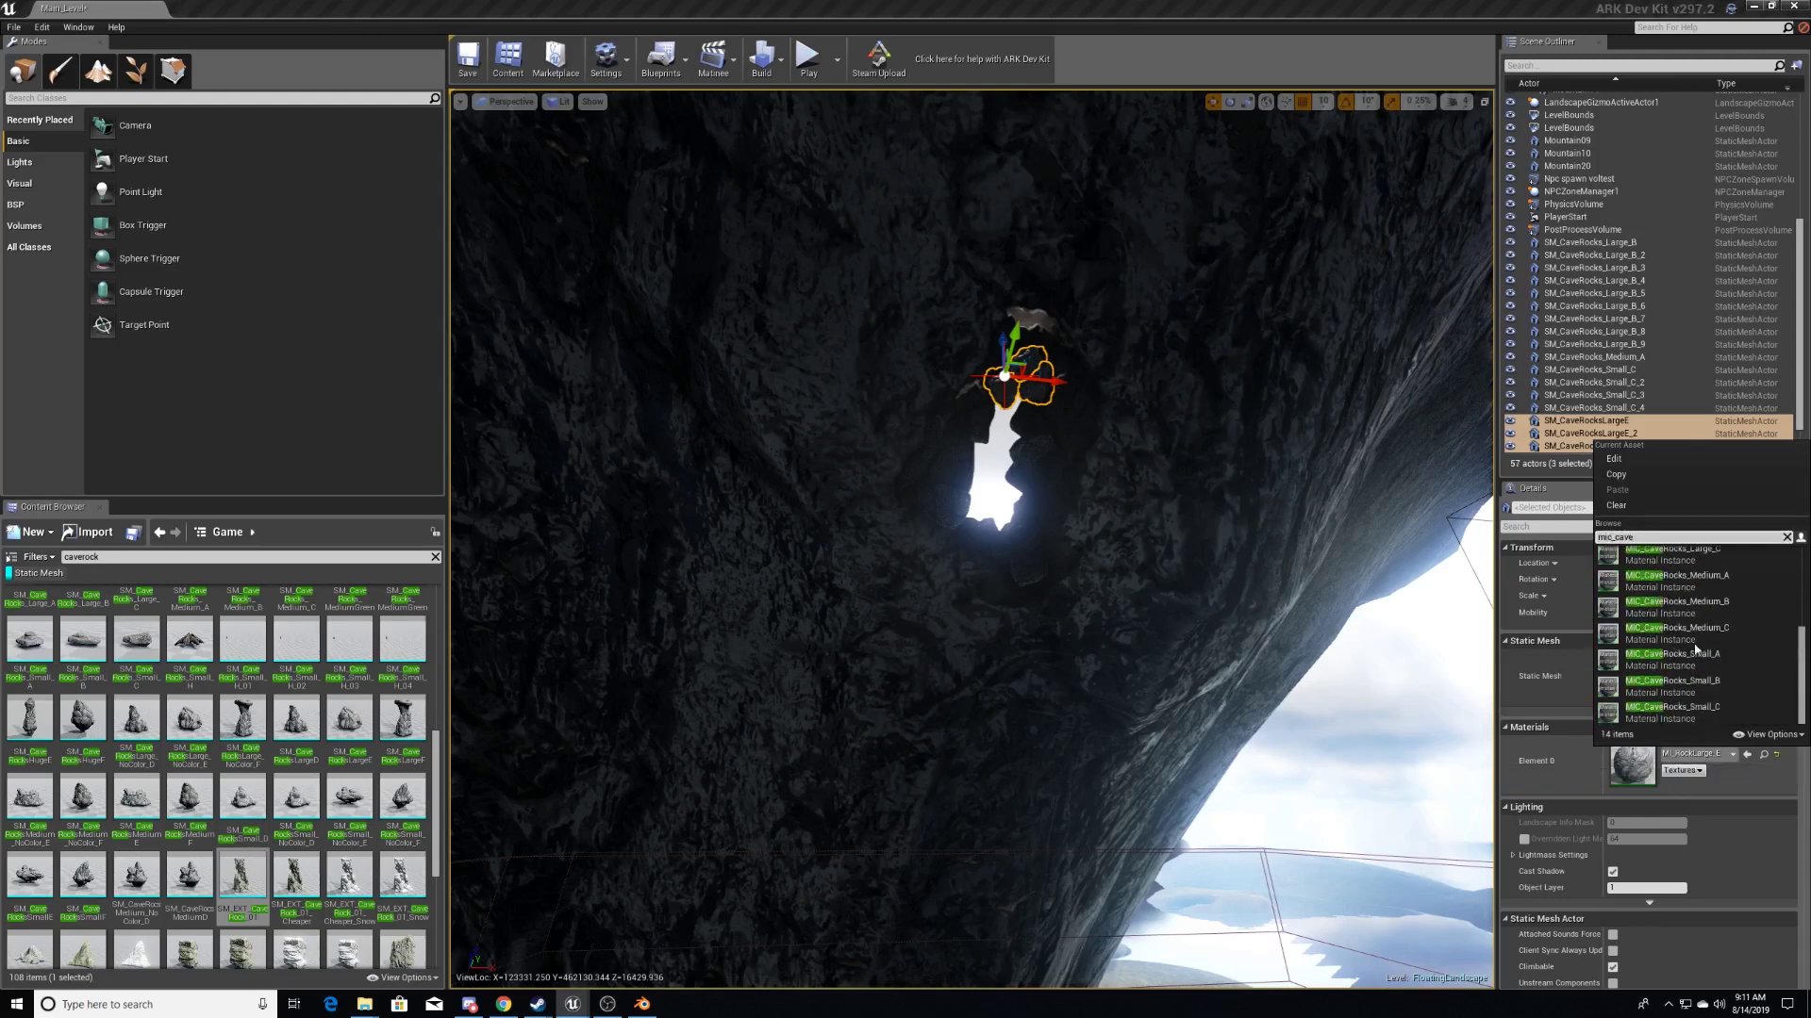
scroll(1709, 644, "up", 1)
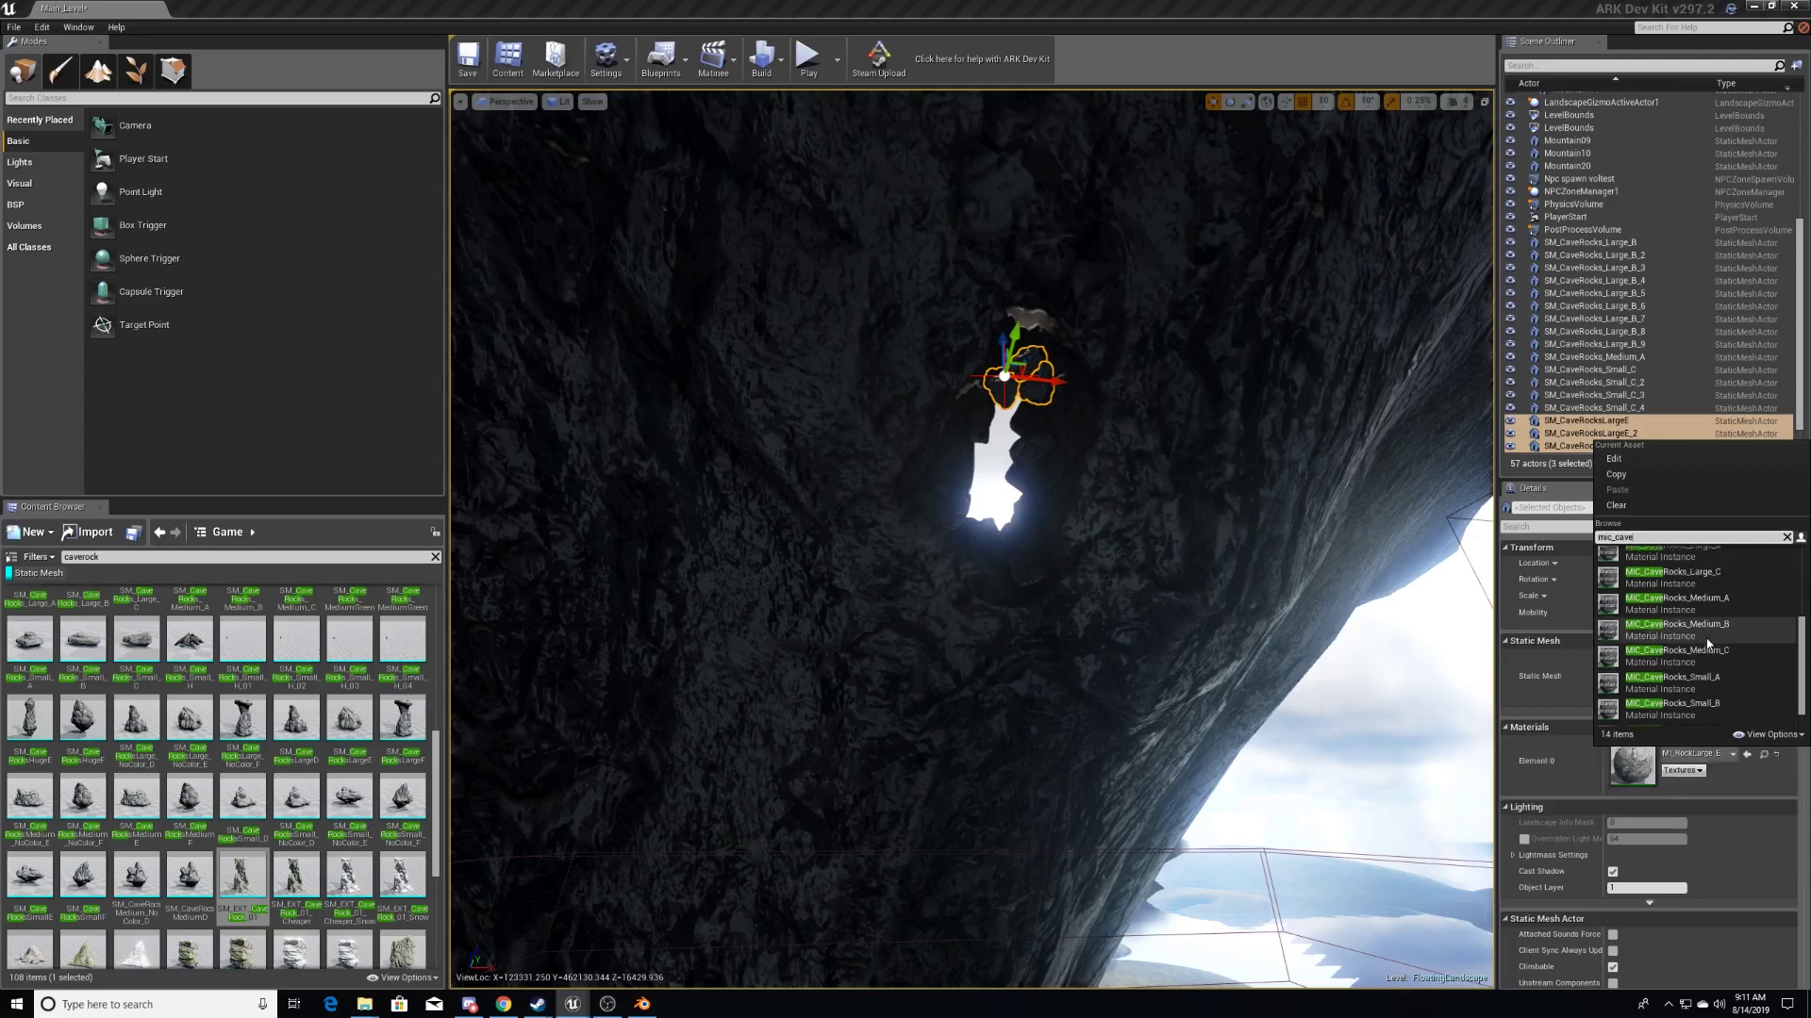
left_click(1720, 579)
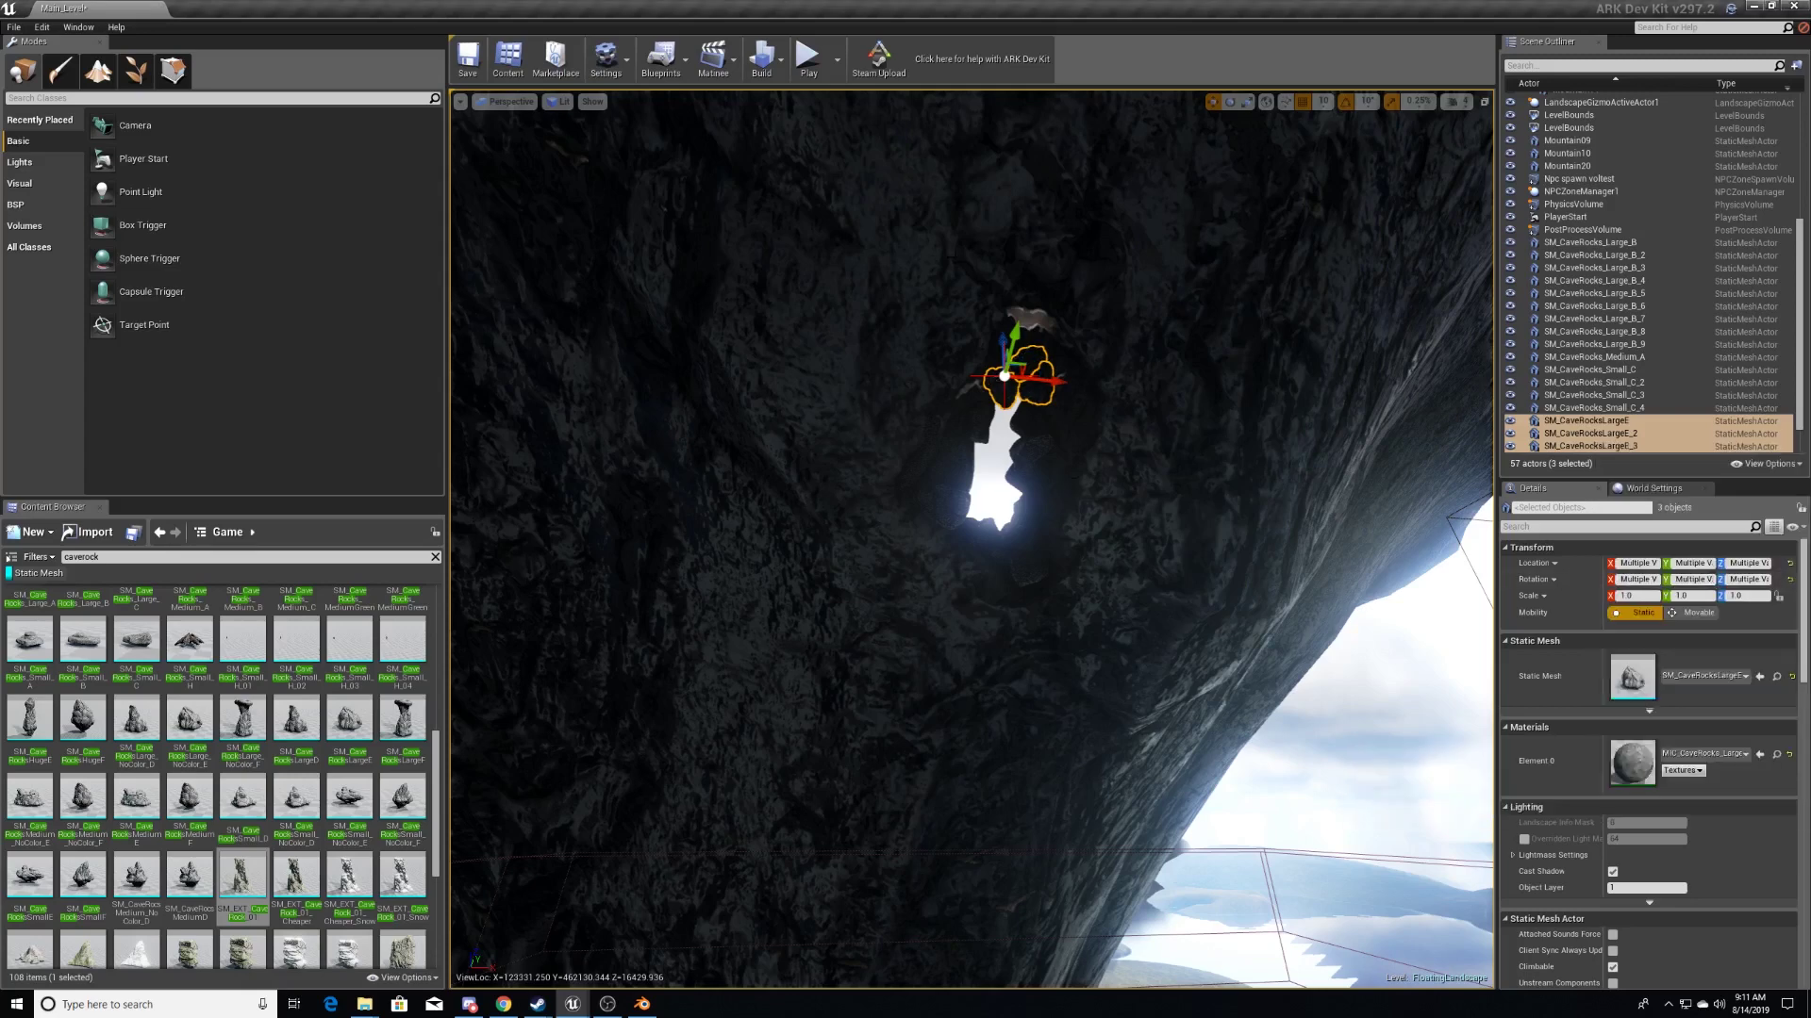
scroll(1011, 531, "up", 3)
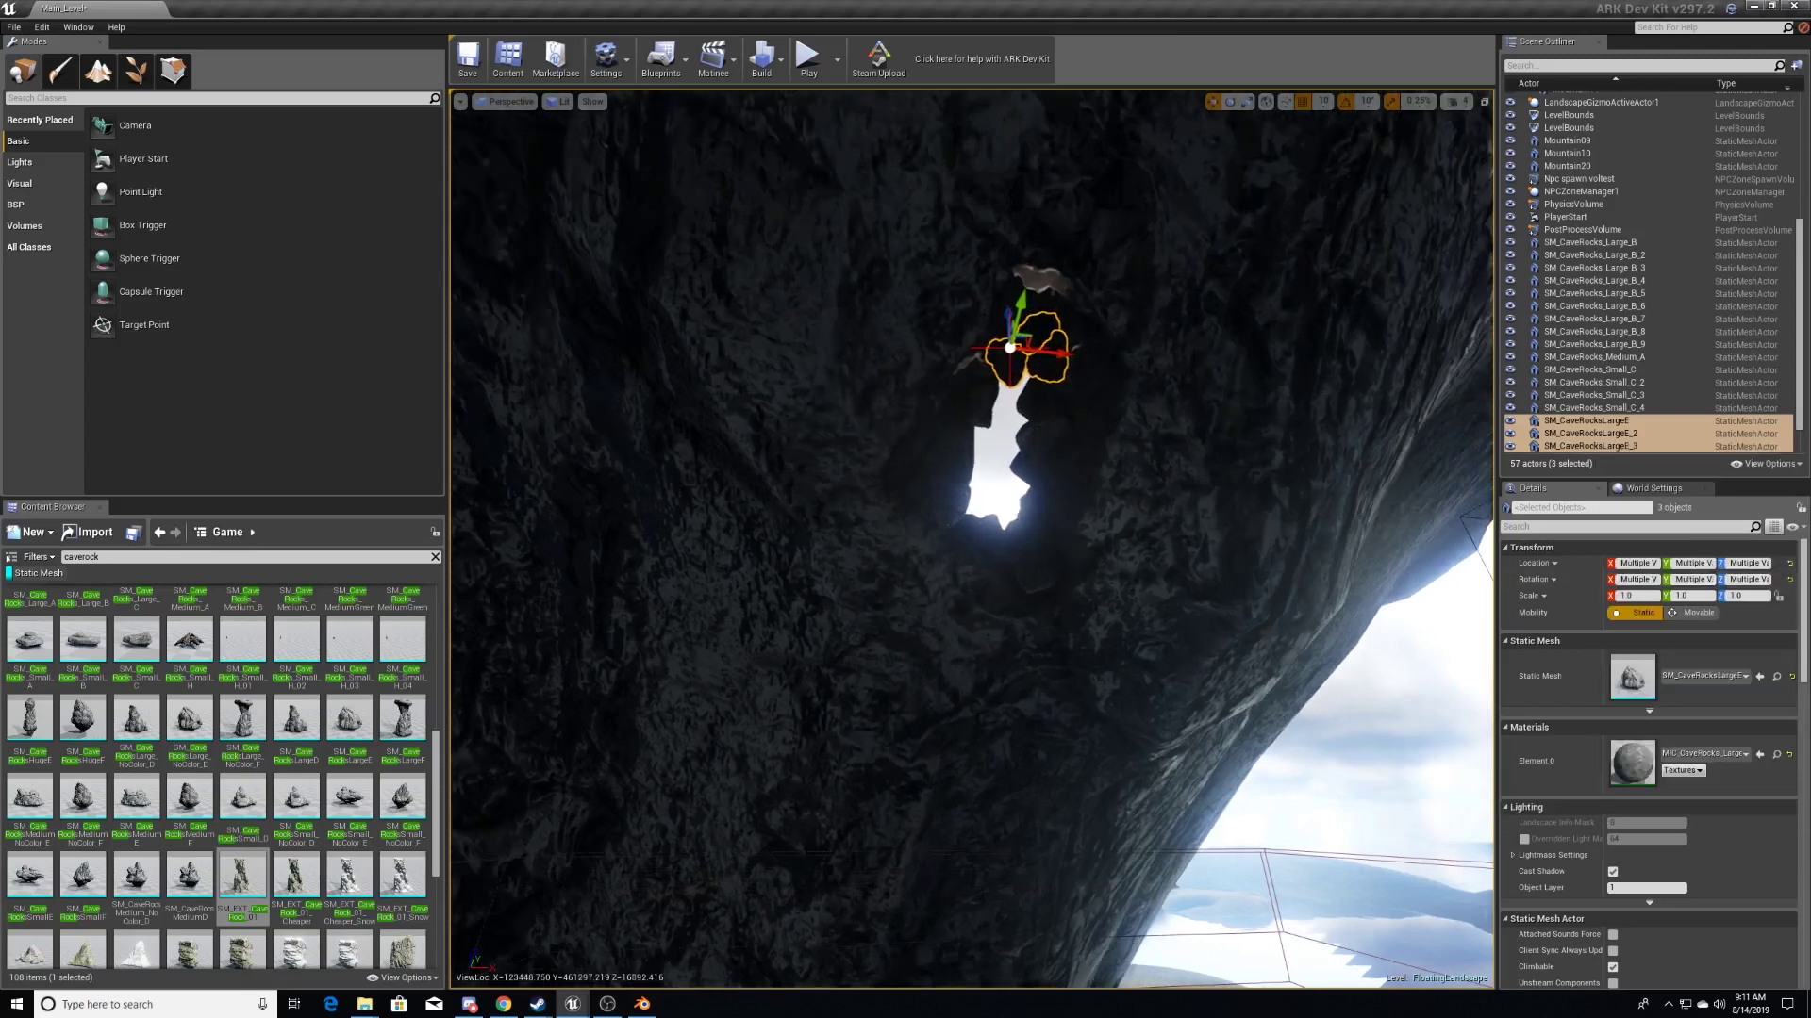
scroll(1100, 611, "up", 3)
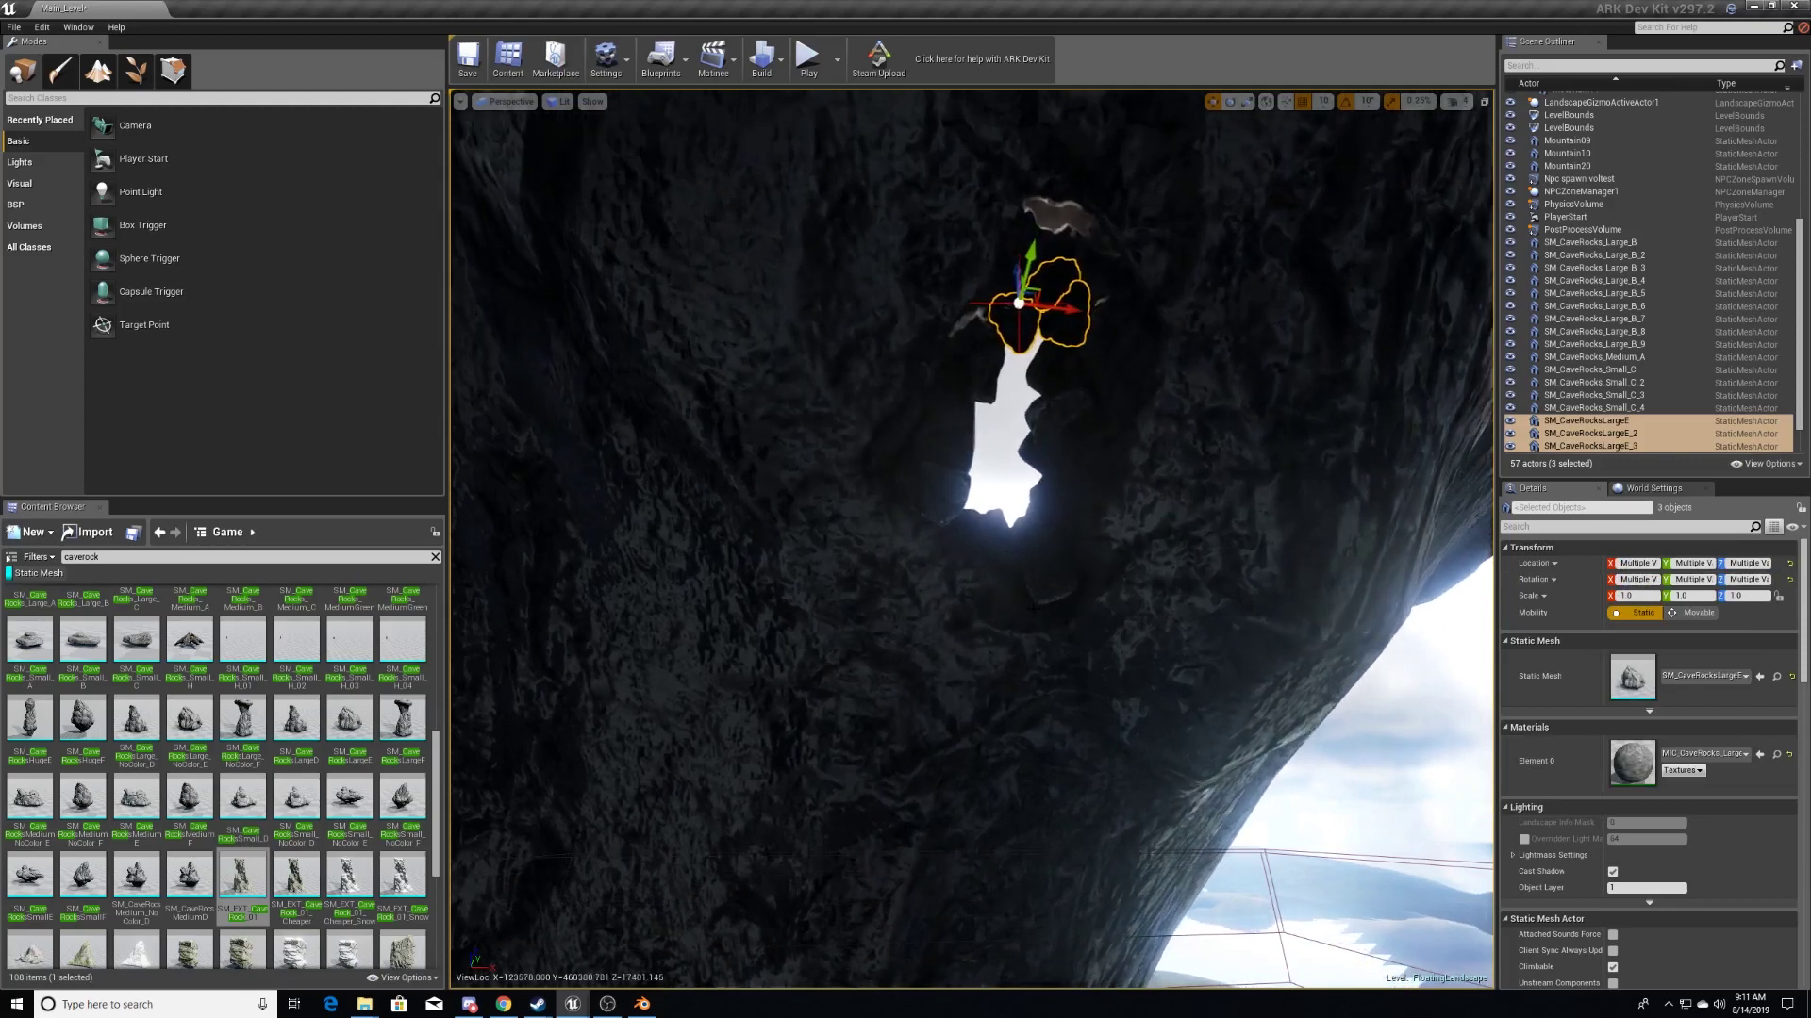
scroll(1063, 578, "up", 2)
scroll(1063, 578, "up", 2)
scroll(1062, 578, "up", 2)
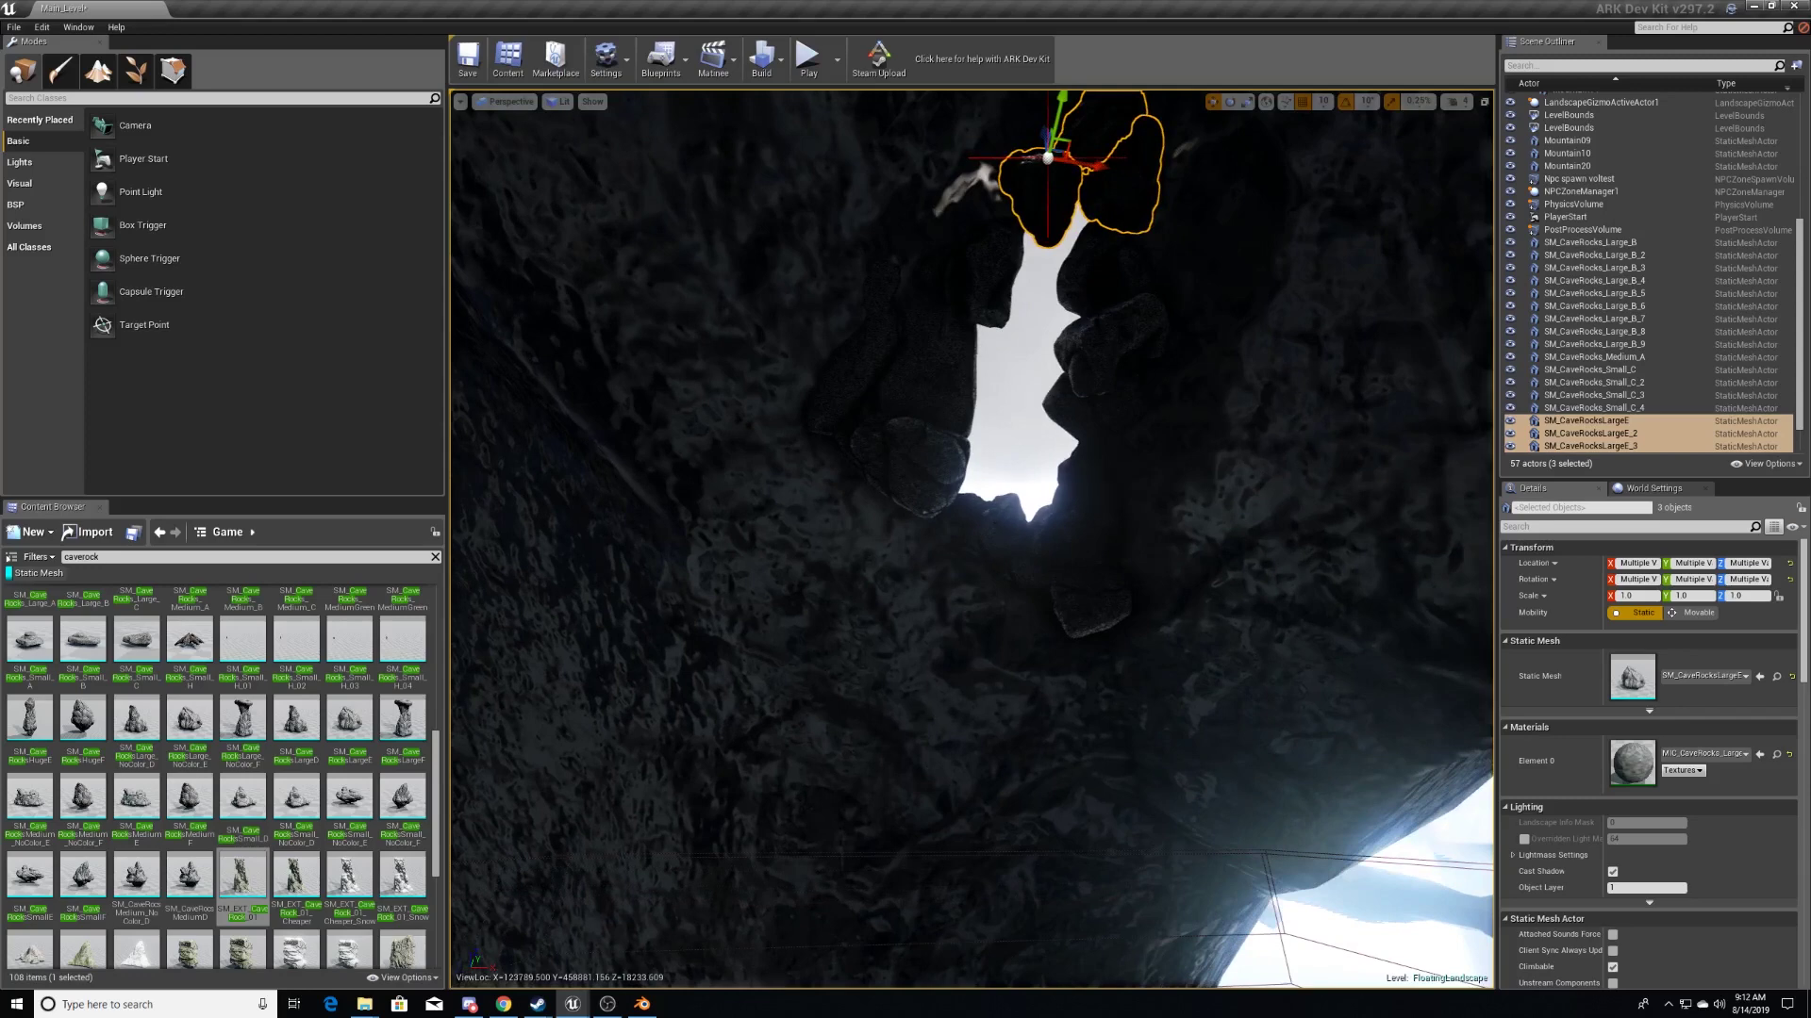
scroll(1088, 429, "up", 2)
scroll(1094, 415, "up", 2)
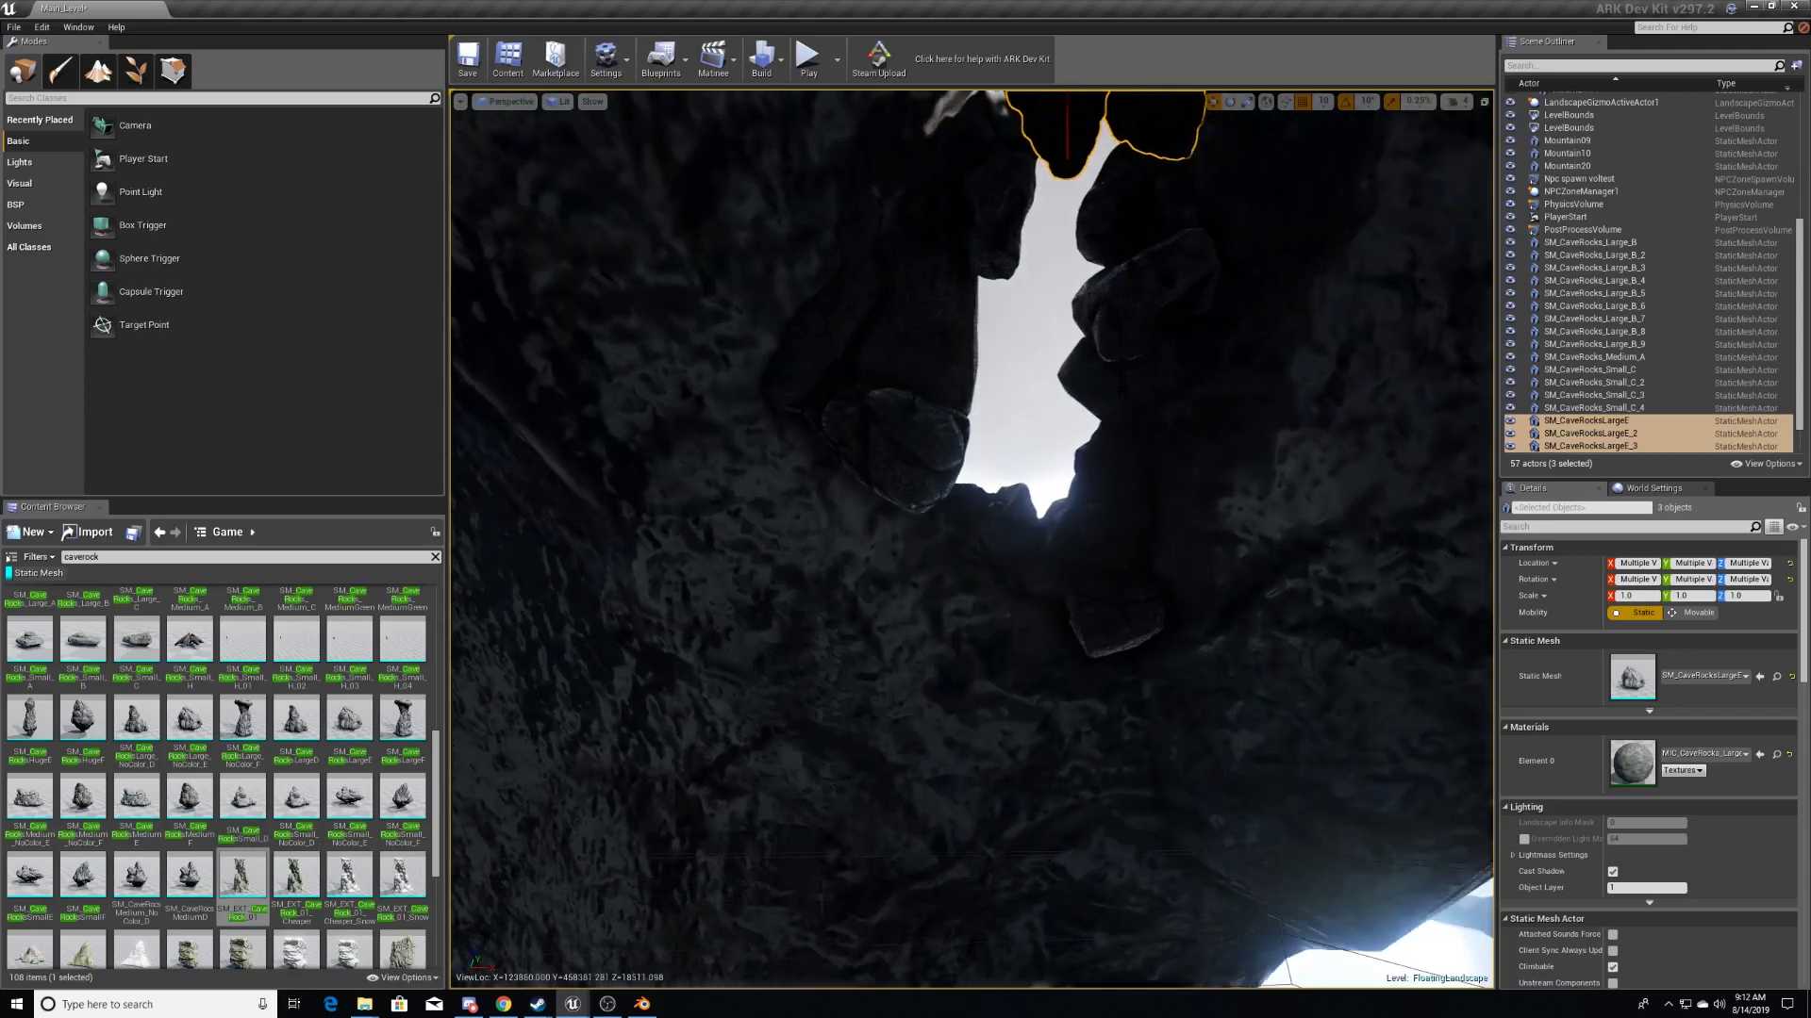
scroll(1101, 401, "up", 2)
scroll(1109, 382, "up", 2)
right_click_drag(1109, 382, 1110, 382)
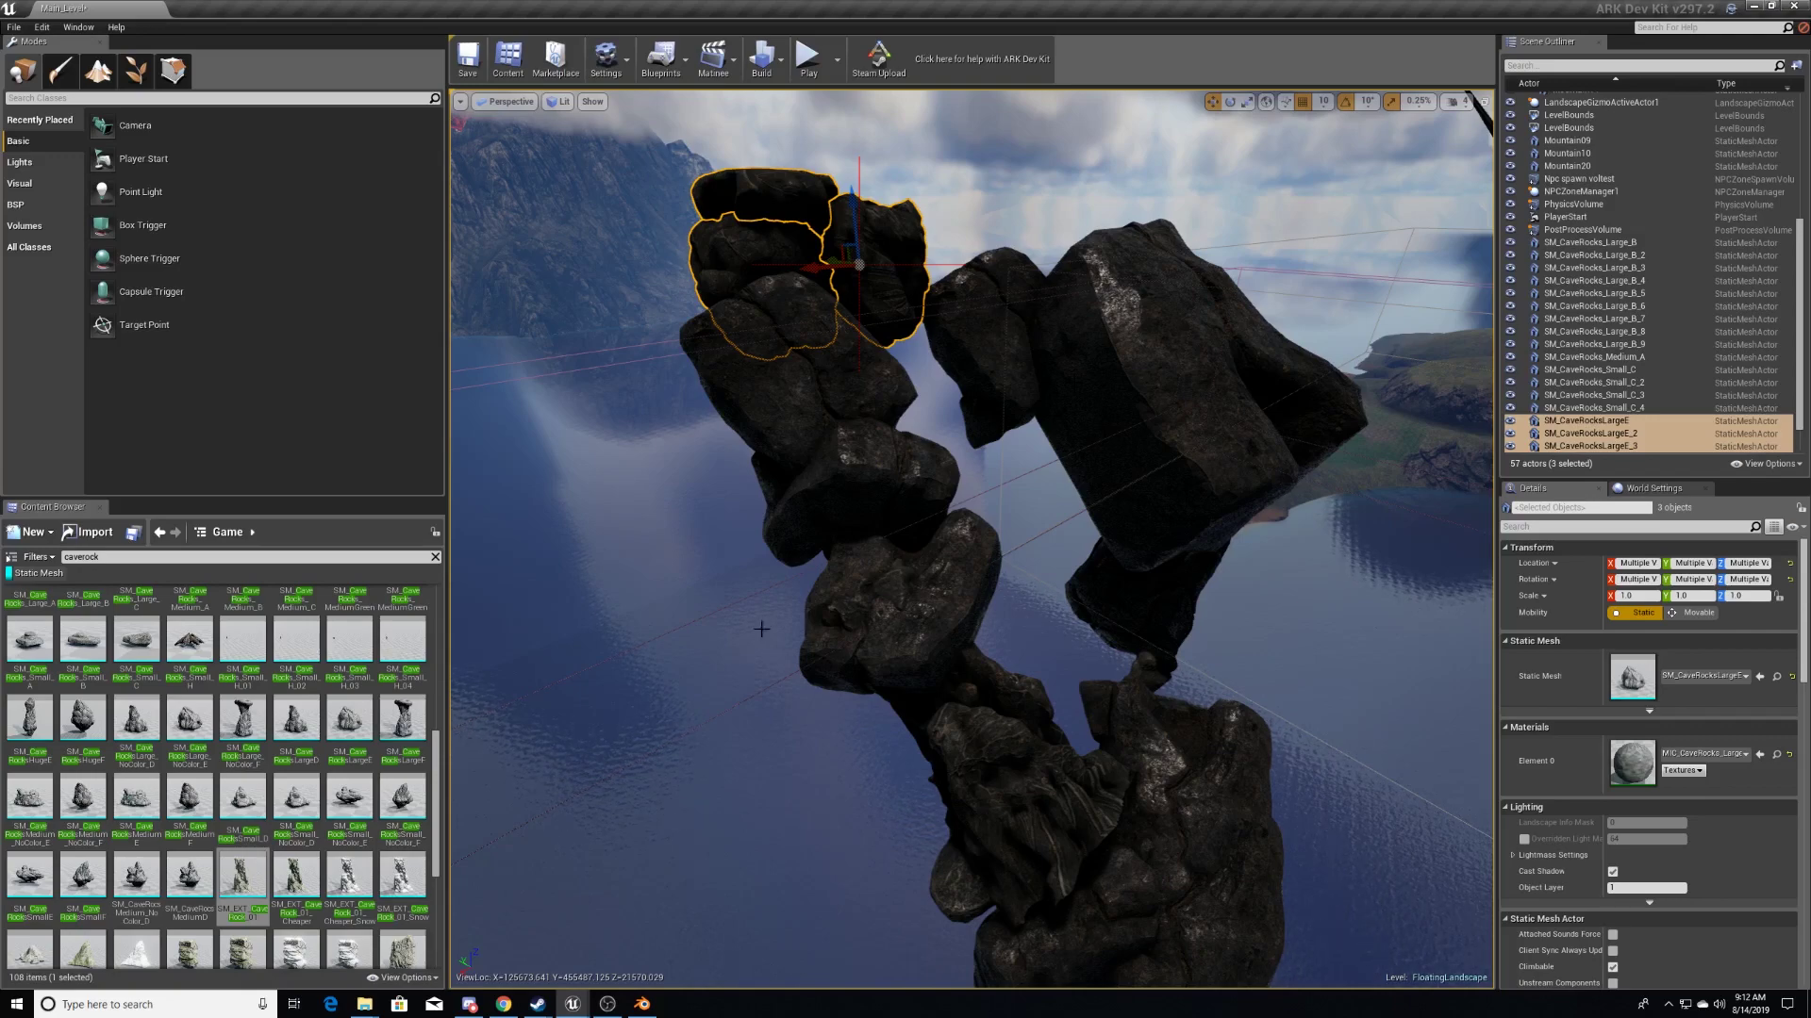
right_click_drag(593, 750, 532, 467)
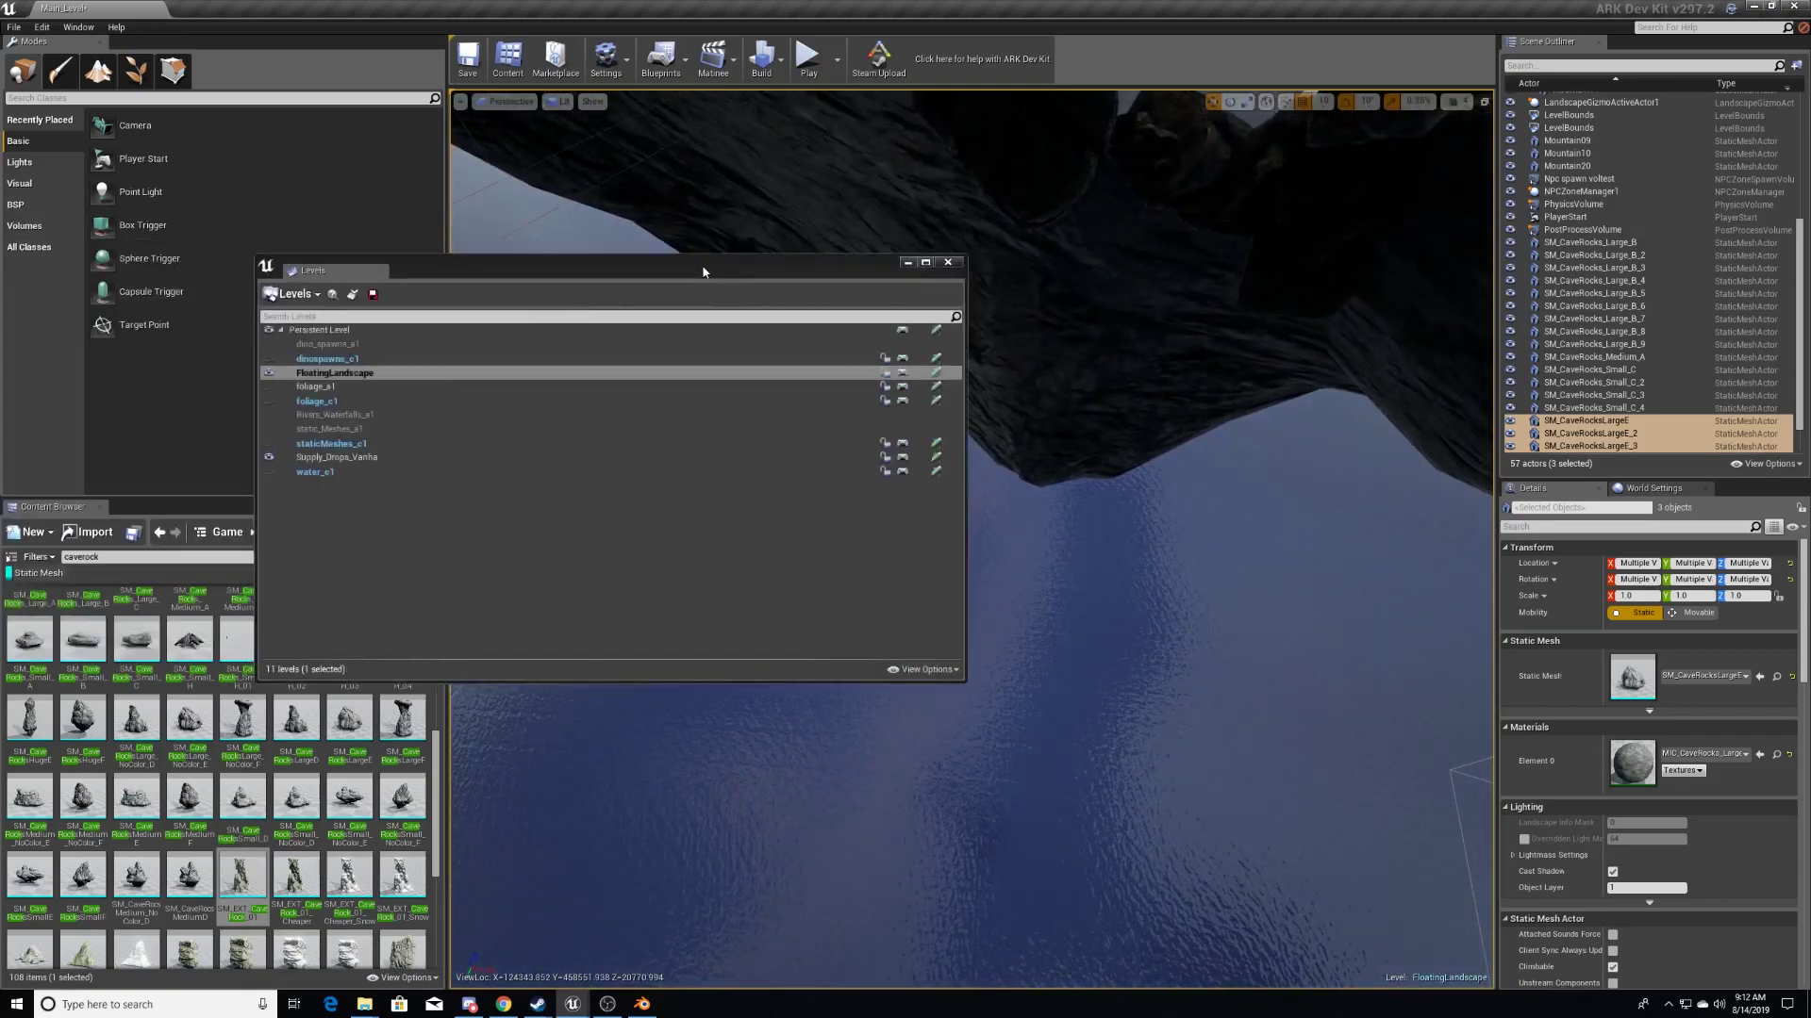
- Make the FloatingLandscape sublevel visible, close the Levels window, and fly under the island
left_click_drag(416, 257, 660, 231)
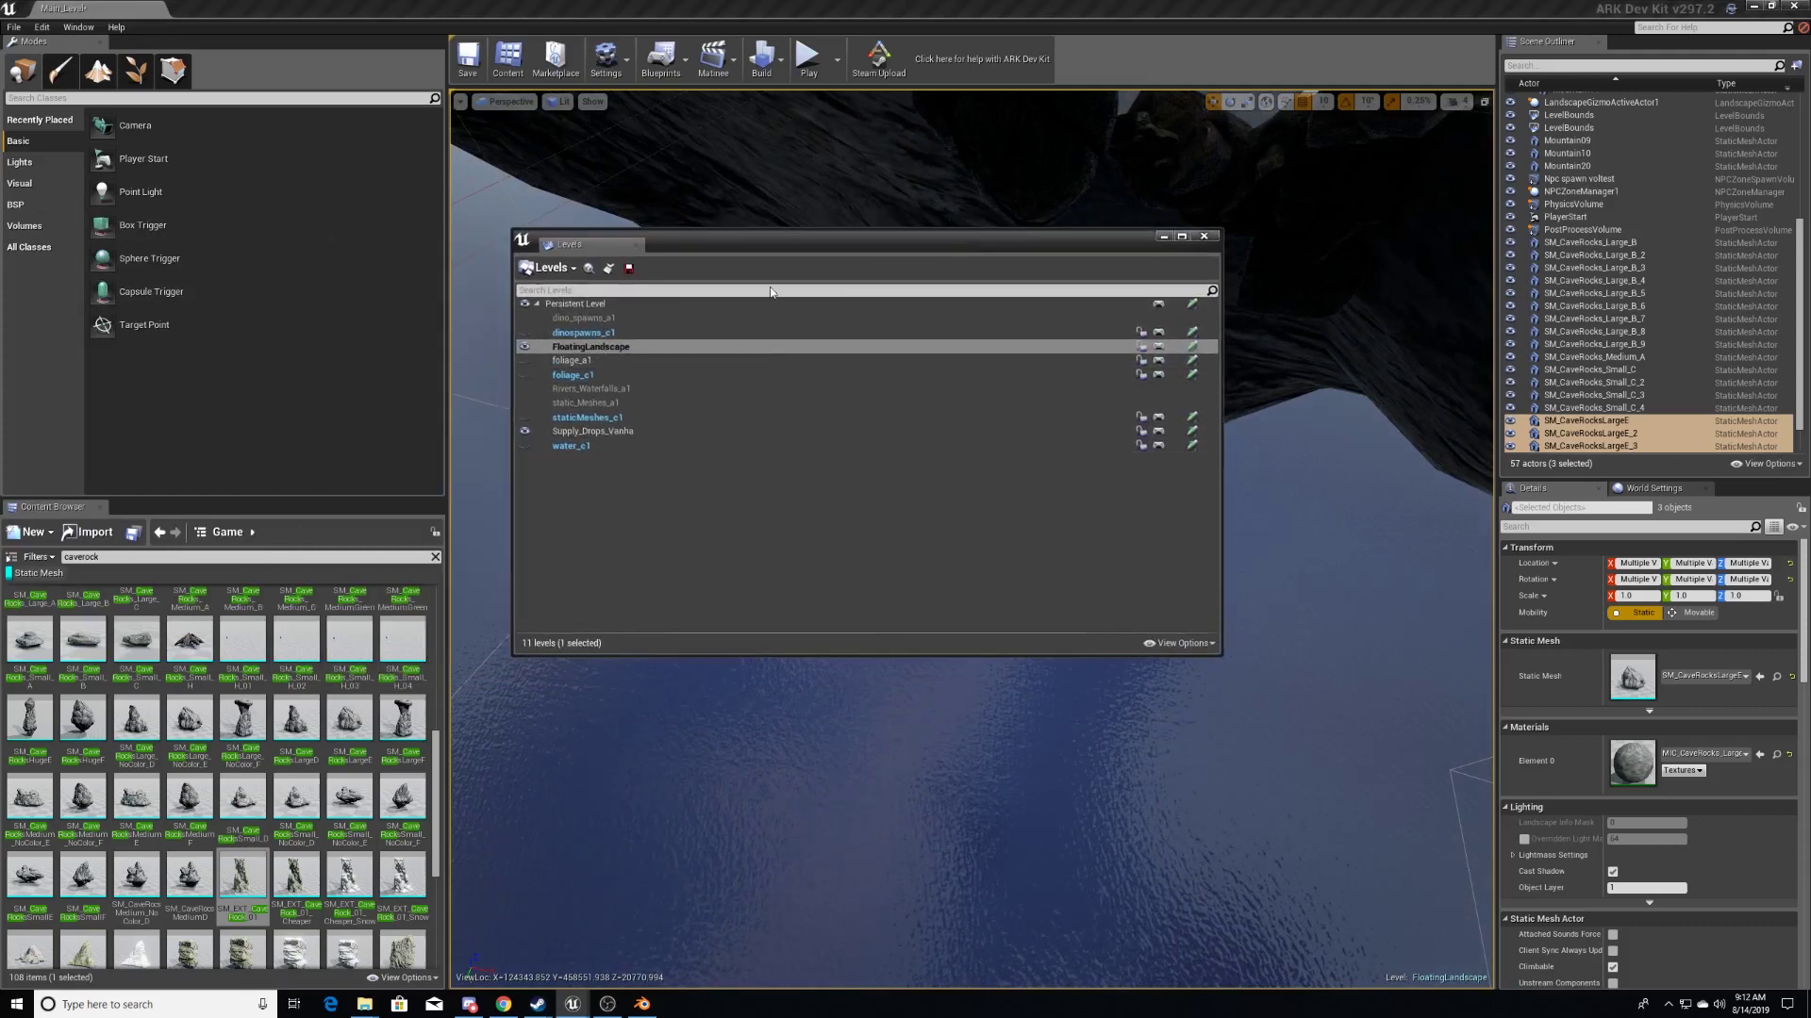
left_click(525, 346)
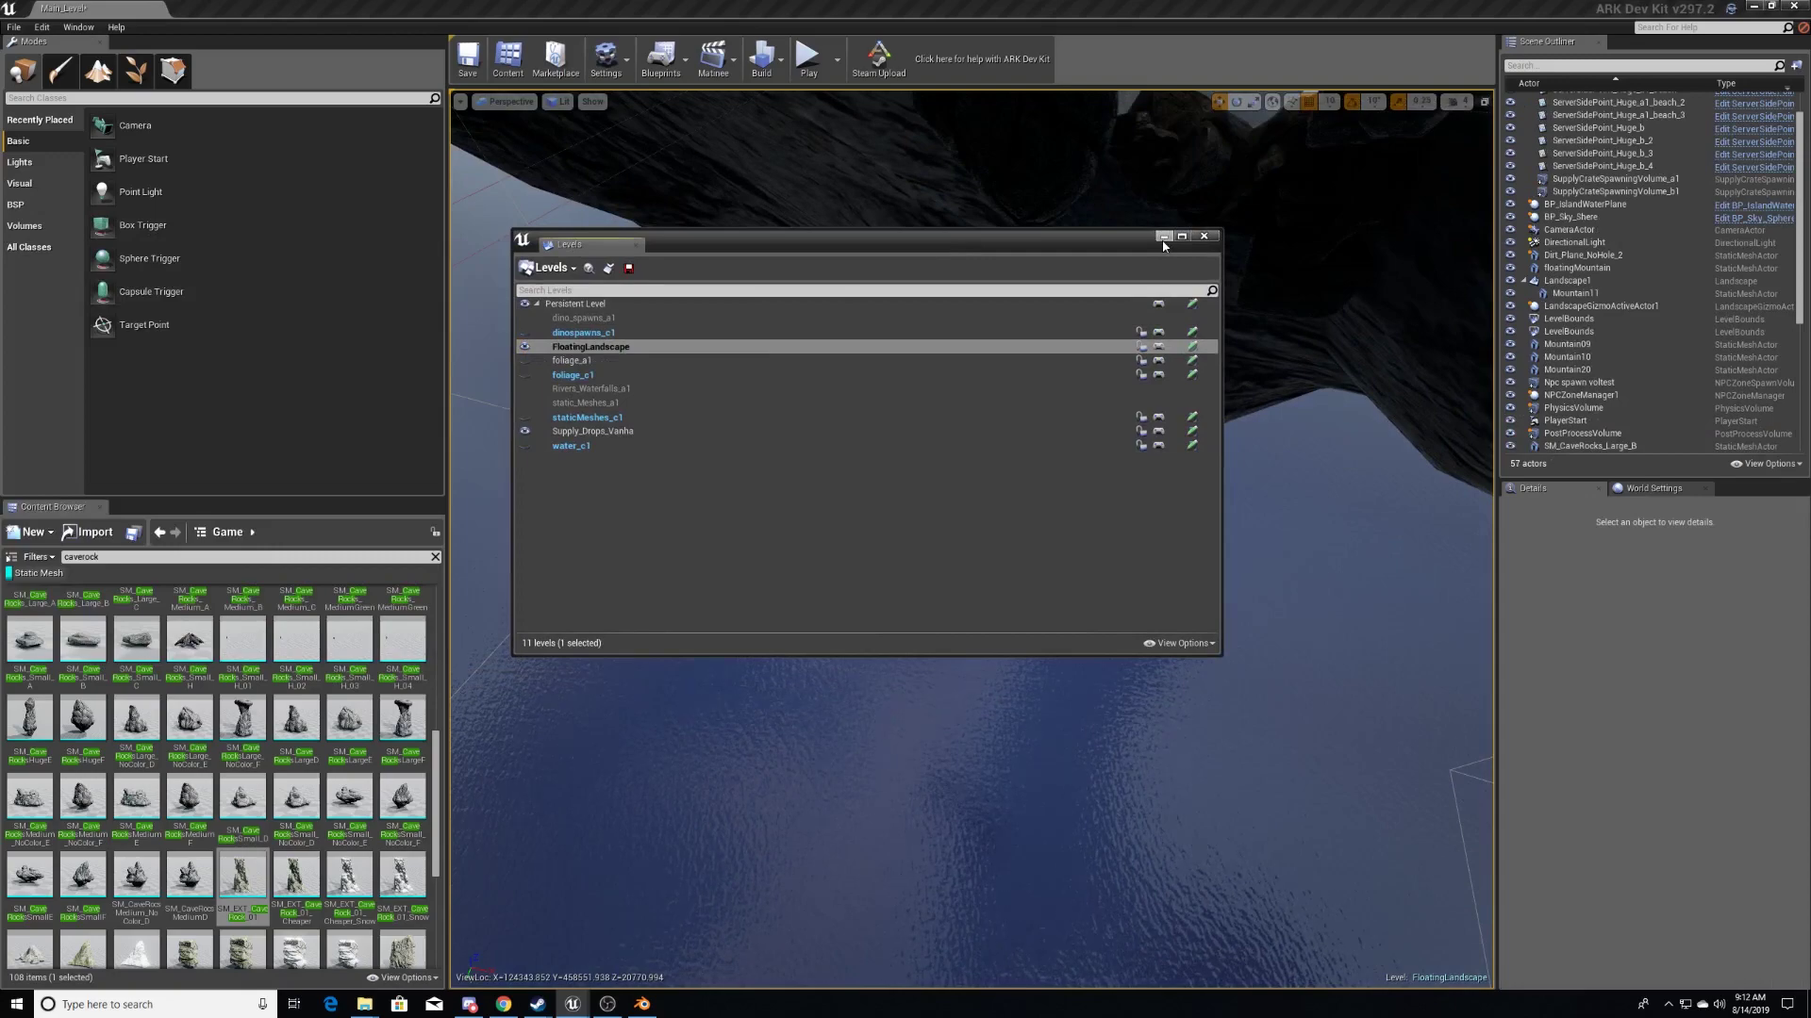
left_click(1203, 236)
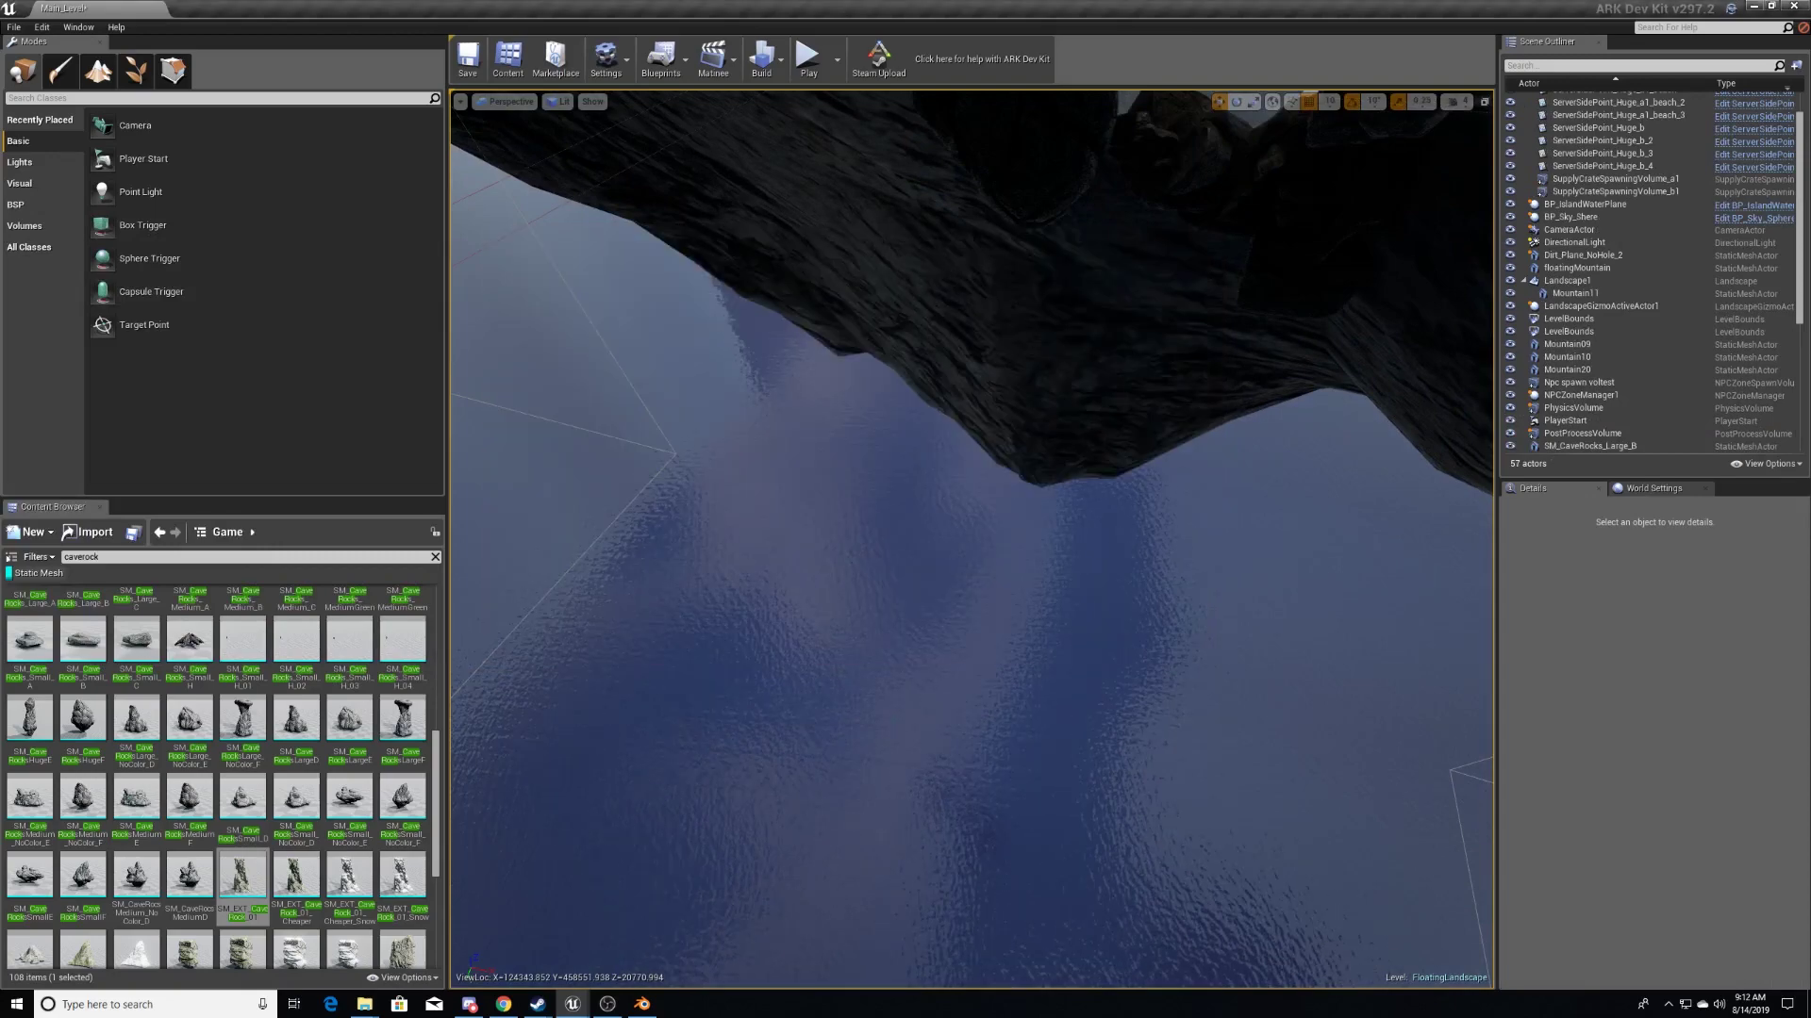
right_click_drag(957, 518, 923, 464)
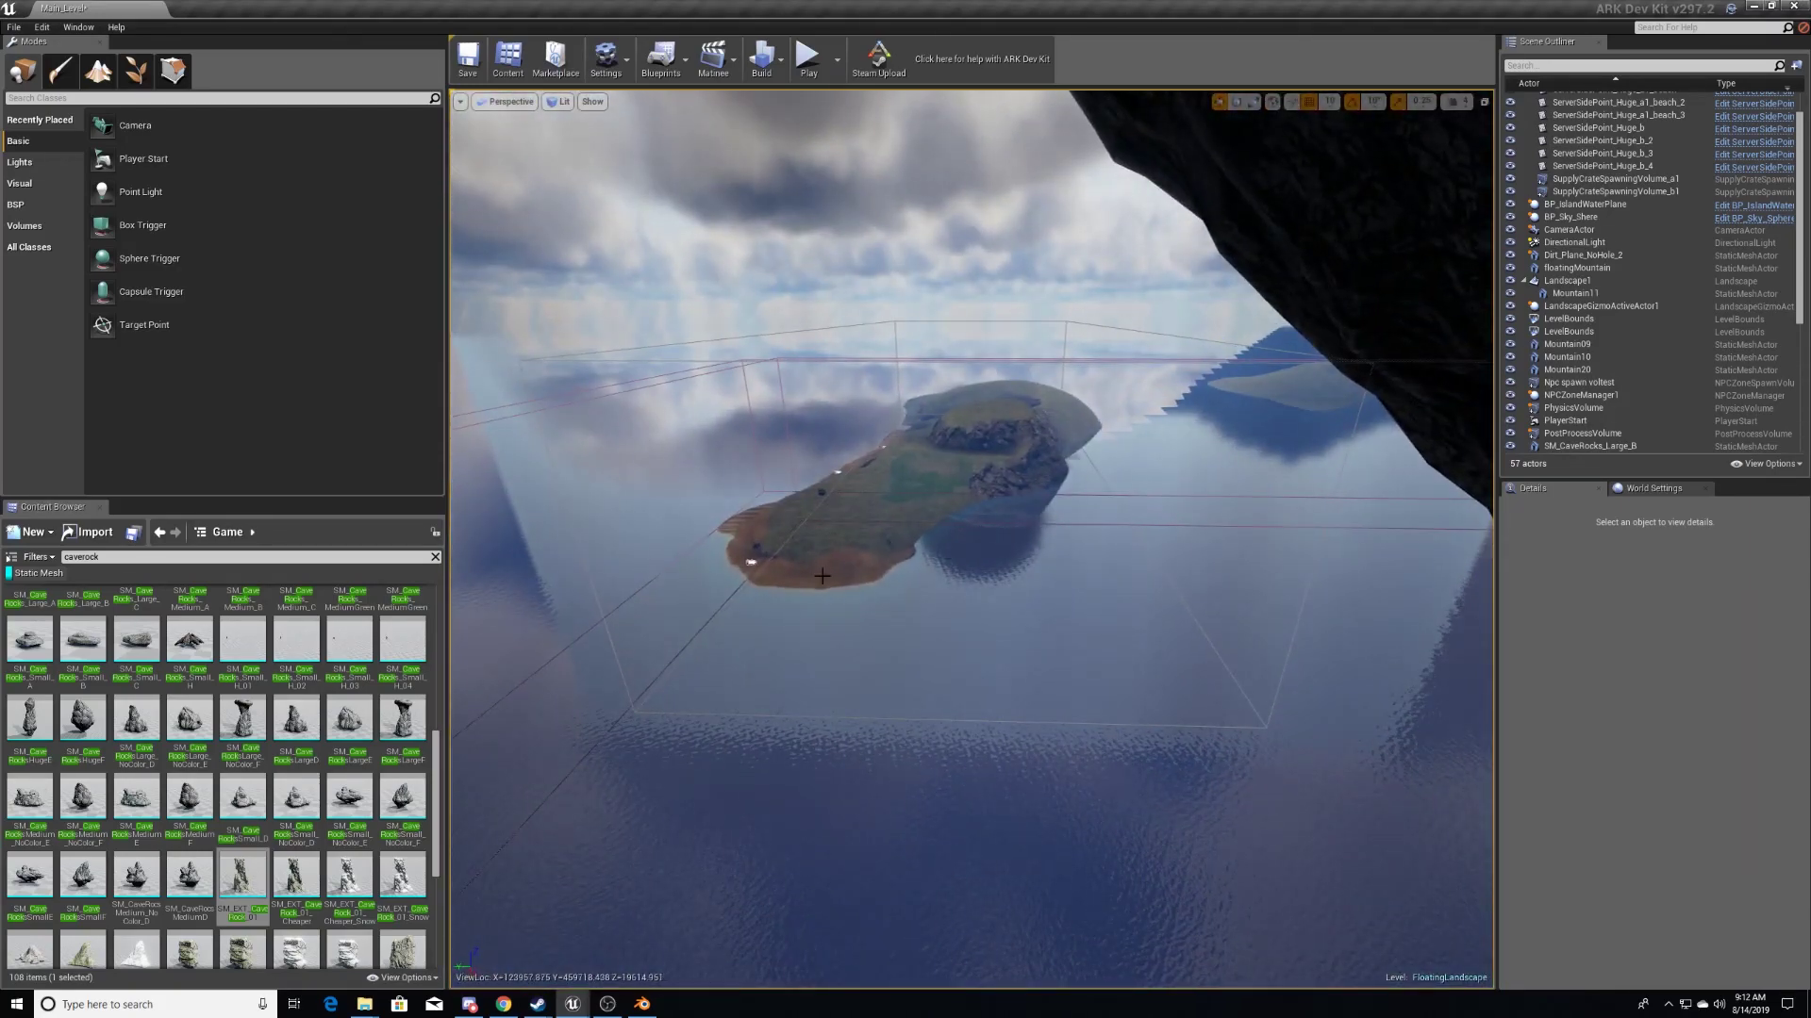
right_click_drag(822, 575, 822, 575)
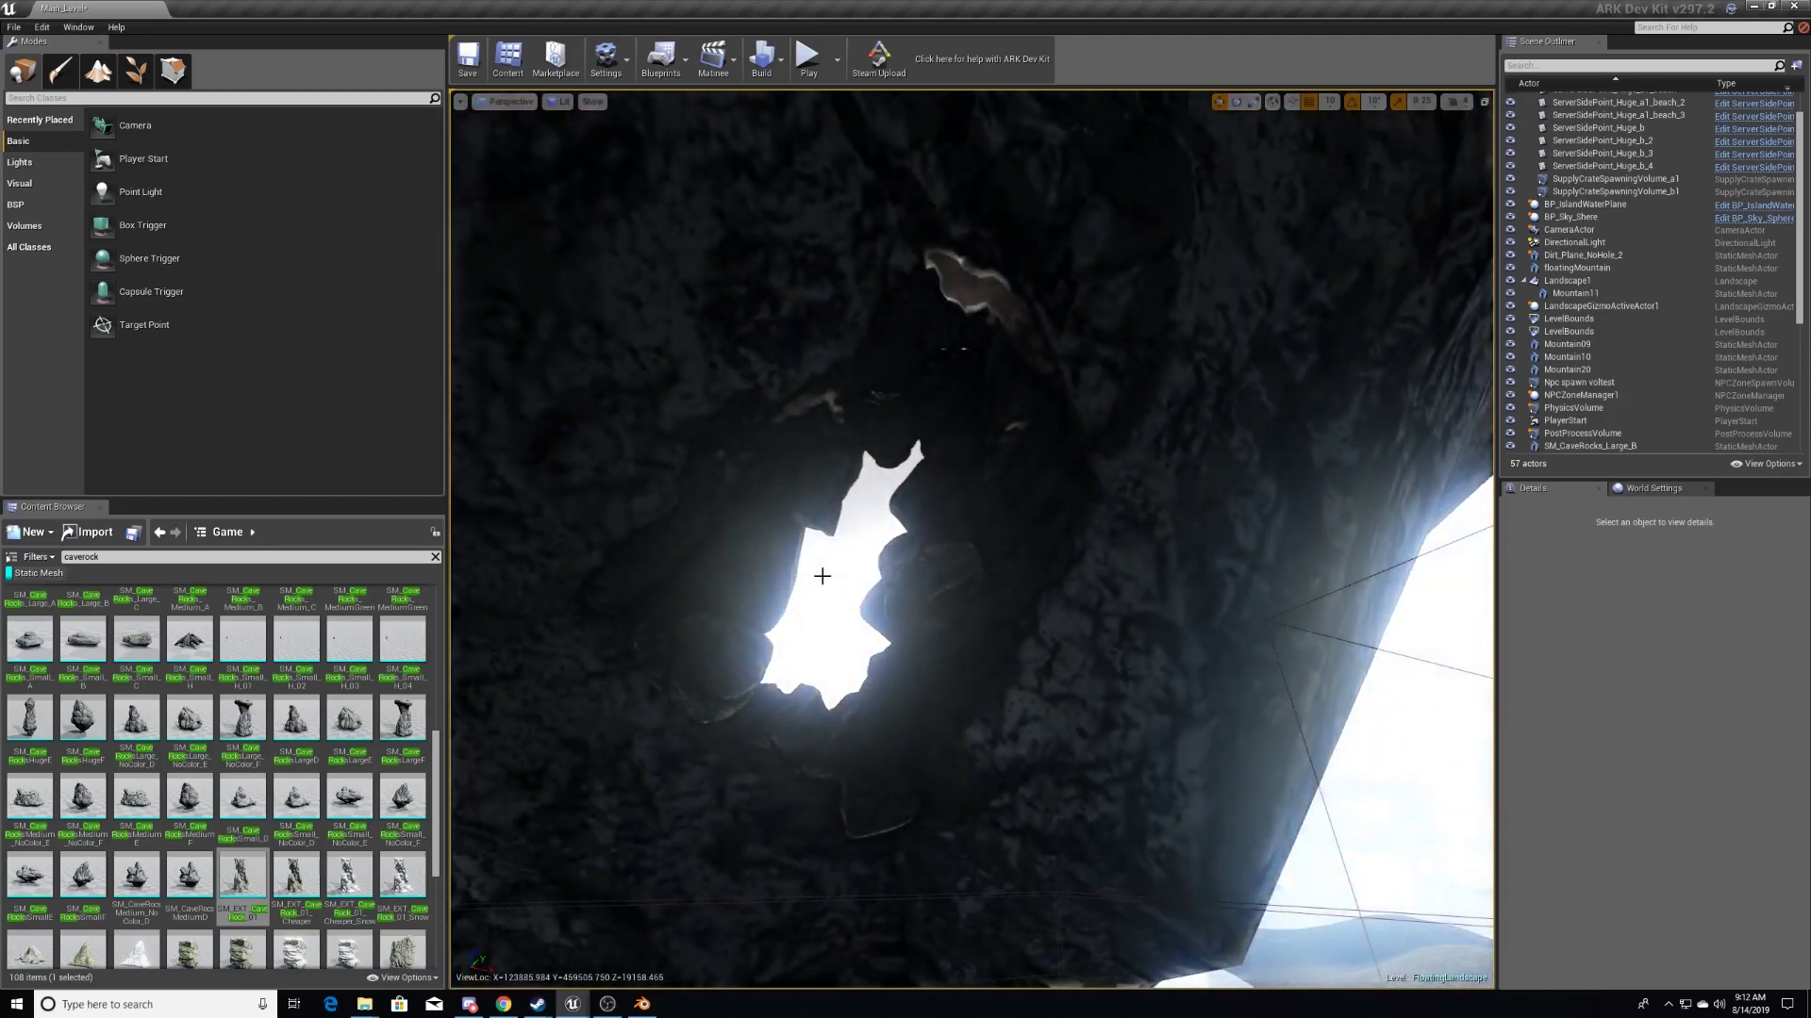
right_click_drag(960, 514, 962, 518)
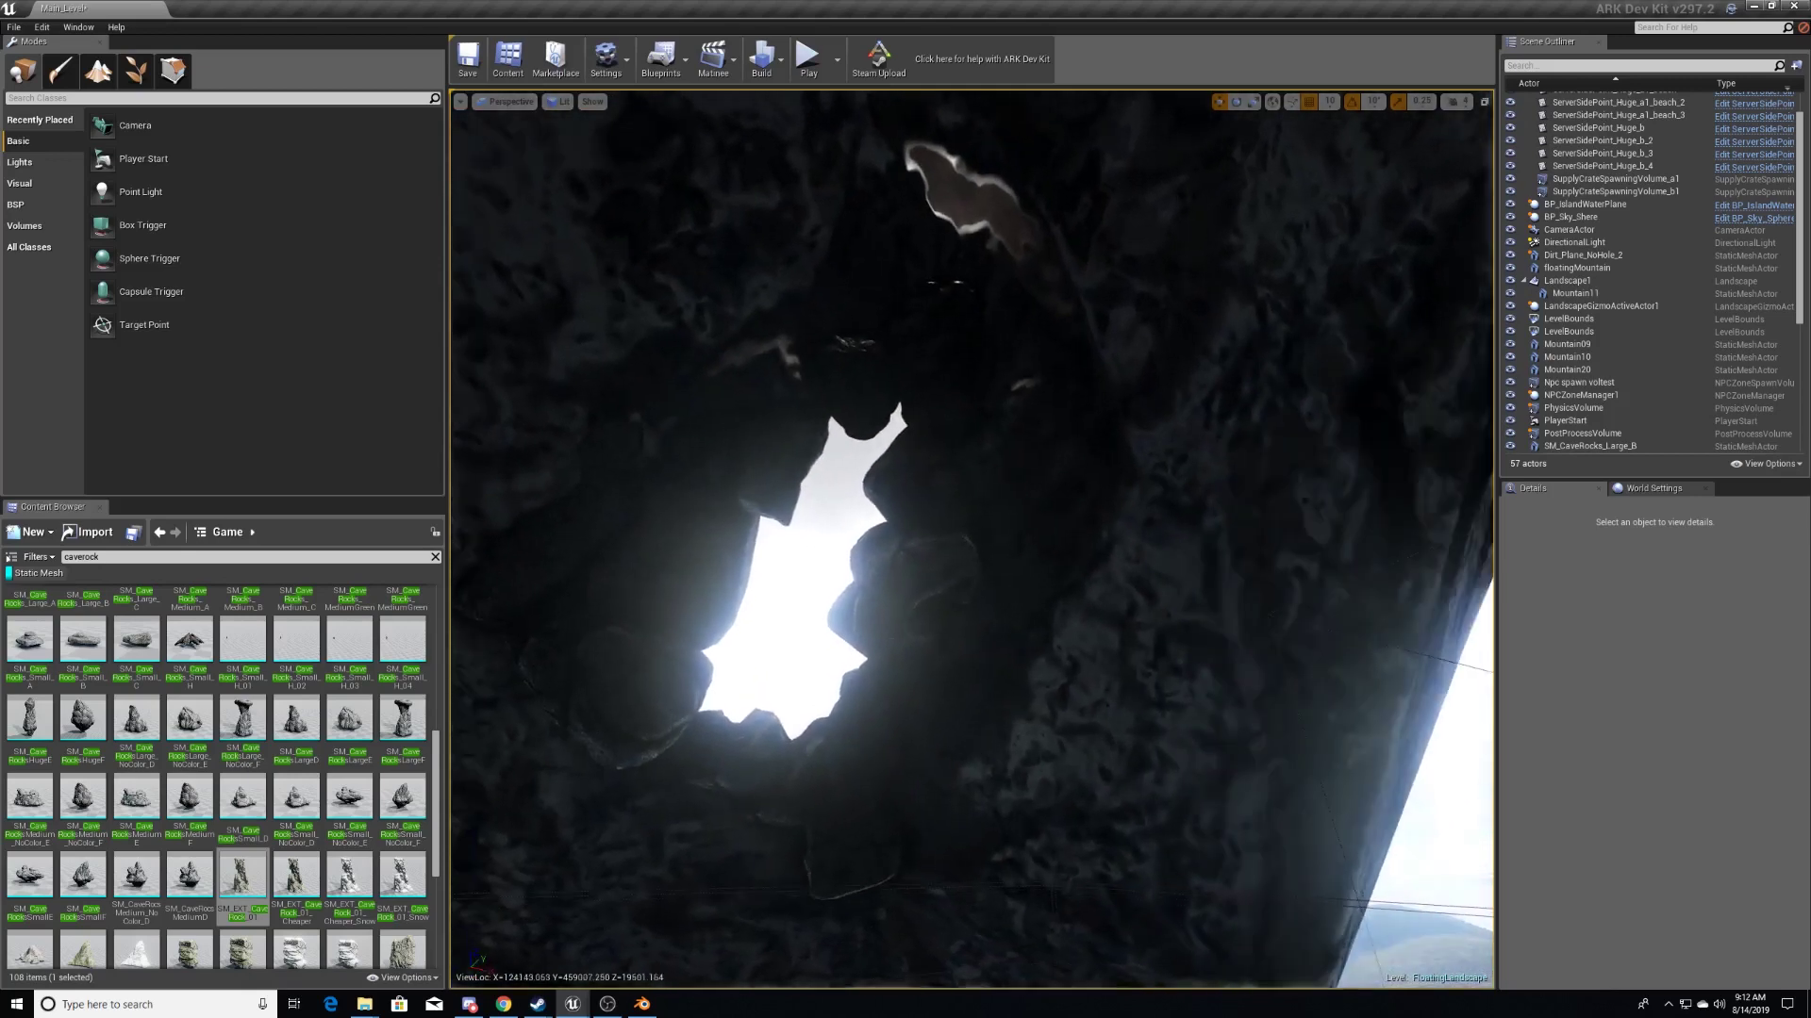